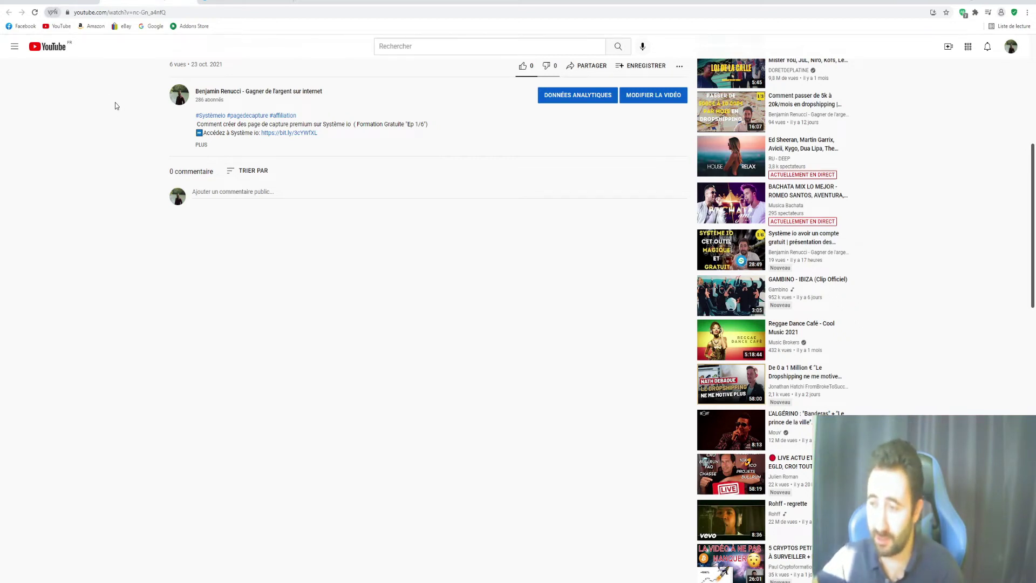
Expand the full description of the 'Comment créer des page de capture premium sur Système io' video
{"action": "scroll", "coordinate": [462, 215], "scroll_direction": "up", "scroll_amount": 1}
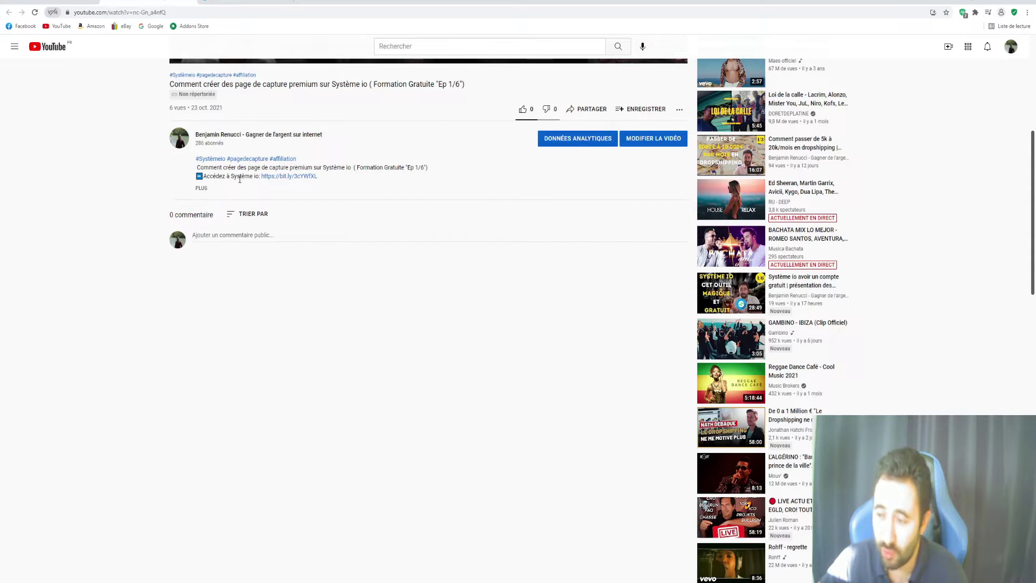
{"action": "left_click", "coordinate": [200, 189]}
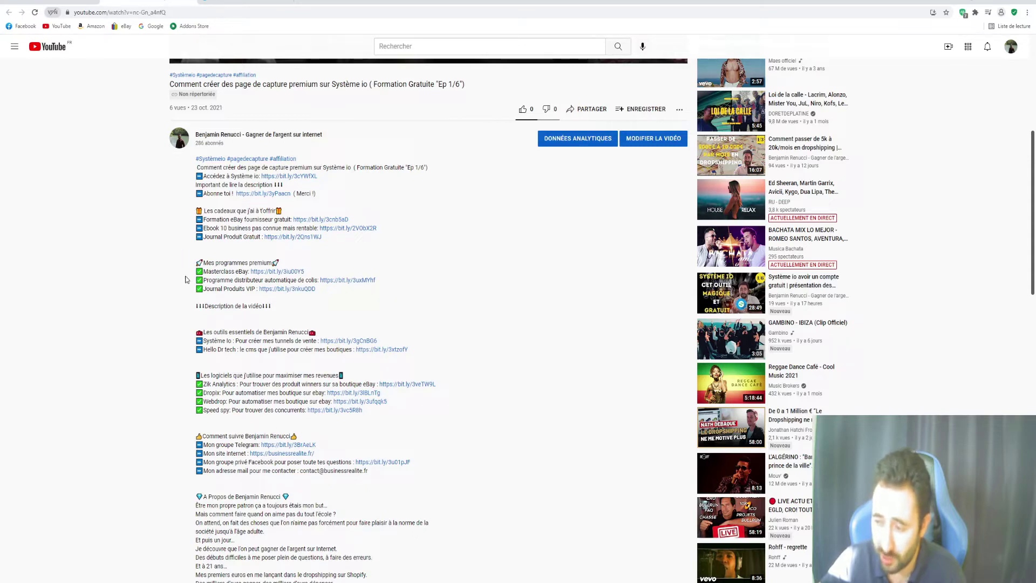
{"action": "left_click_drag", "start_coordinate": [203, 280], "coordinate": [316, 281]}
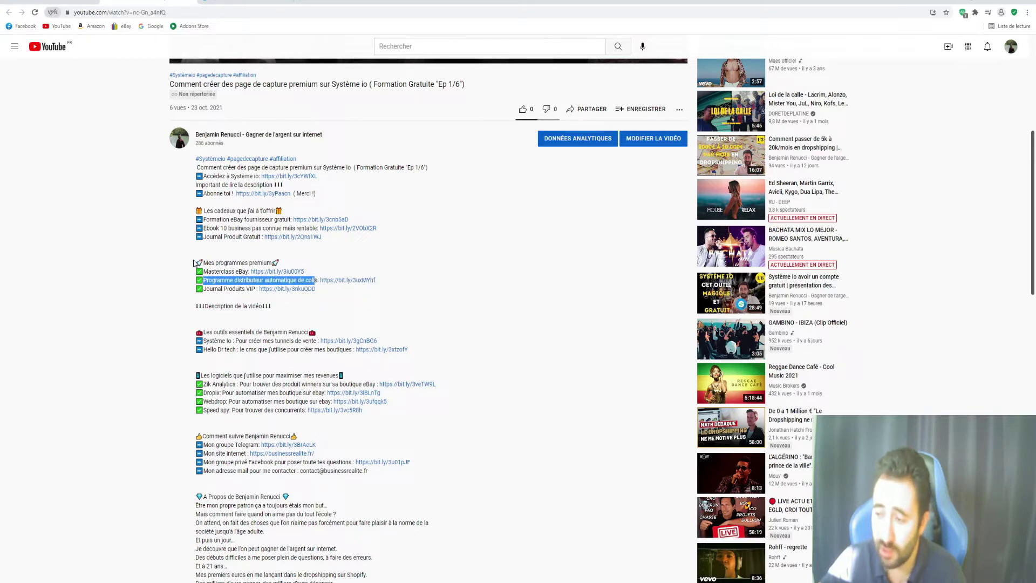
{"action": "left_click_drag", "start_coordinate": [202, 271], "coordinate": [247, 273]}
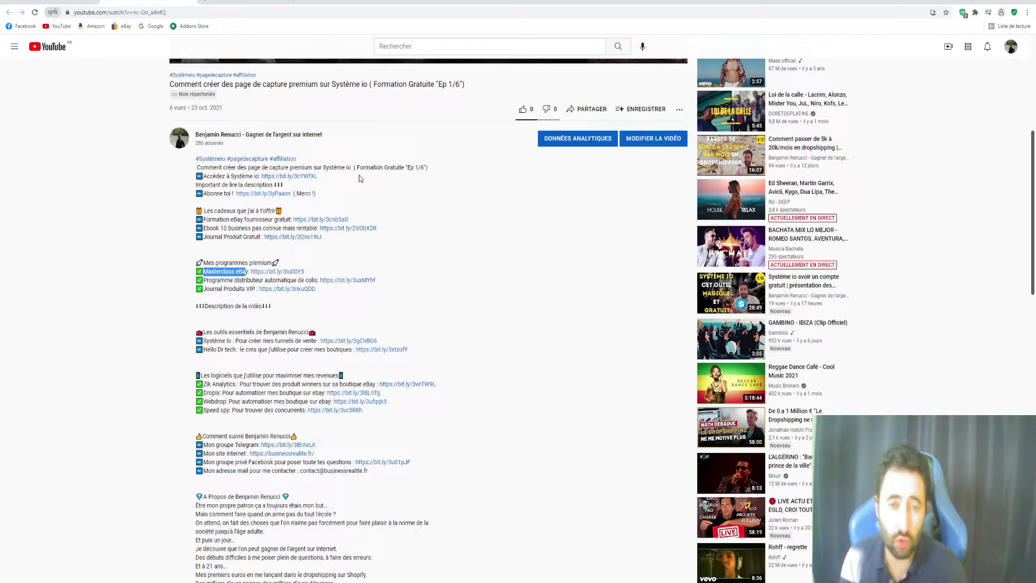
{"action": "scroll", "coordinate": [359, 176], "scroll_direction": "down", "scroll_amount": 1}
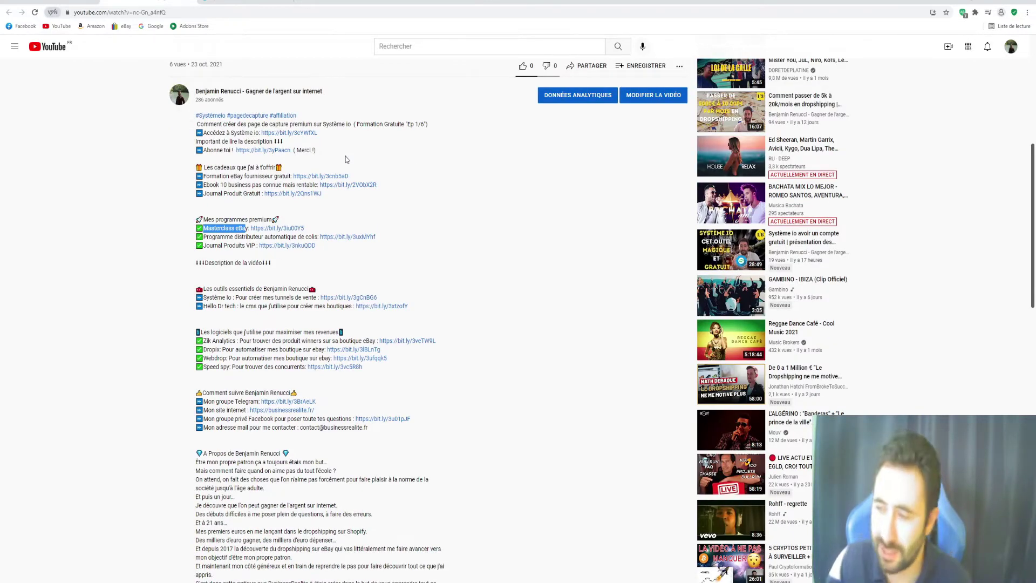
Follow the bit.ly link next to 'Accédez à Système io' to reach the BusinessRealite page
{"action": "left_click", "coordinate": [285, 134]}
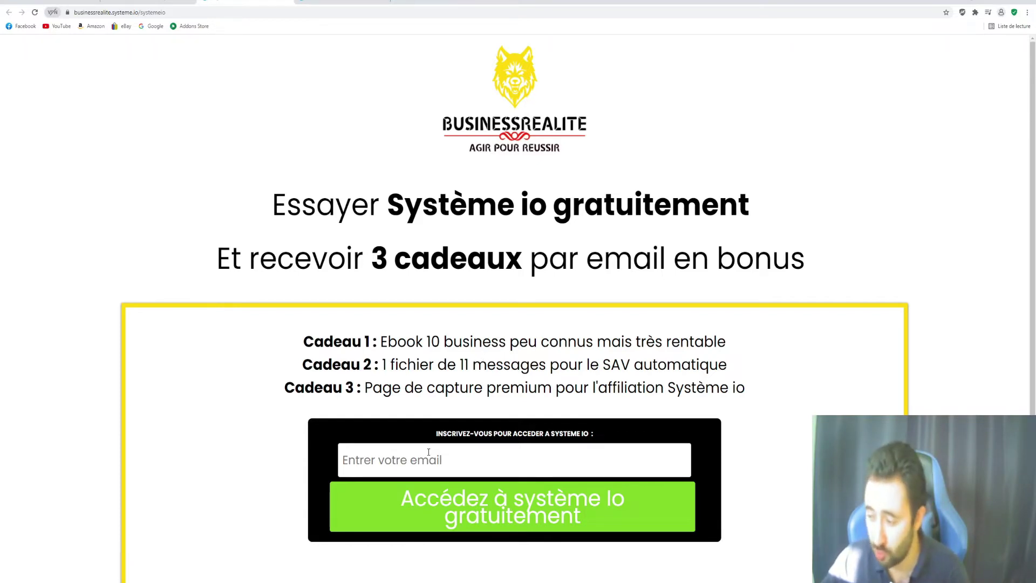
Try the reference page's email form, review its gift list, then return to the systeme.io login tab
{"action": "left_click", "coordinate": [410, 461]}
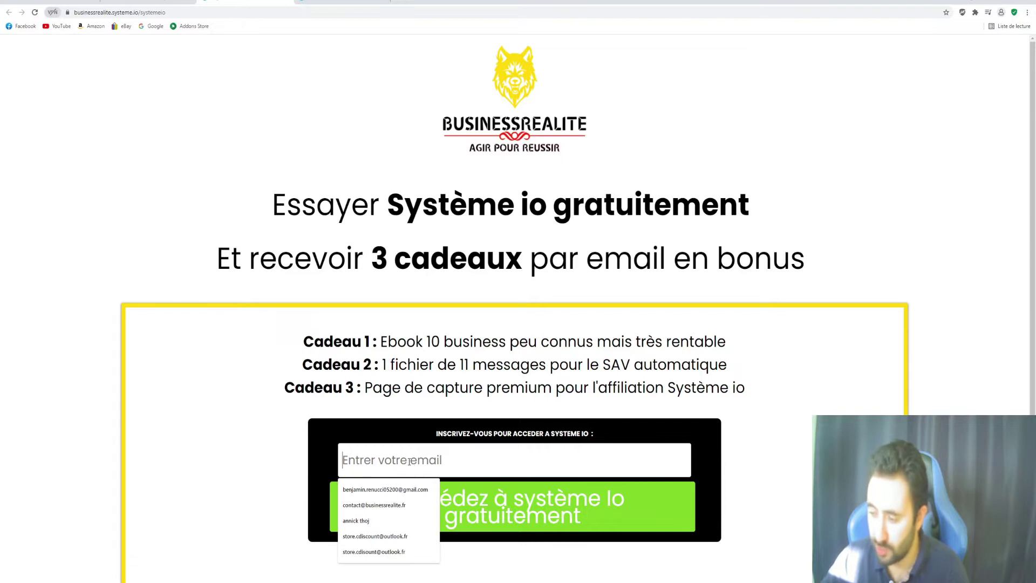
{"action": "left_click", "coordinate": [411, 409]}
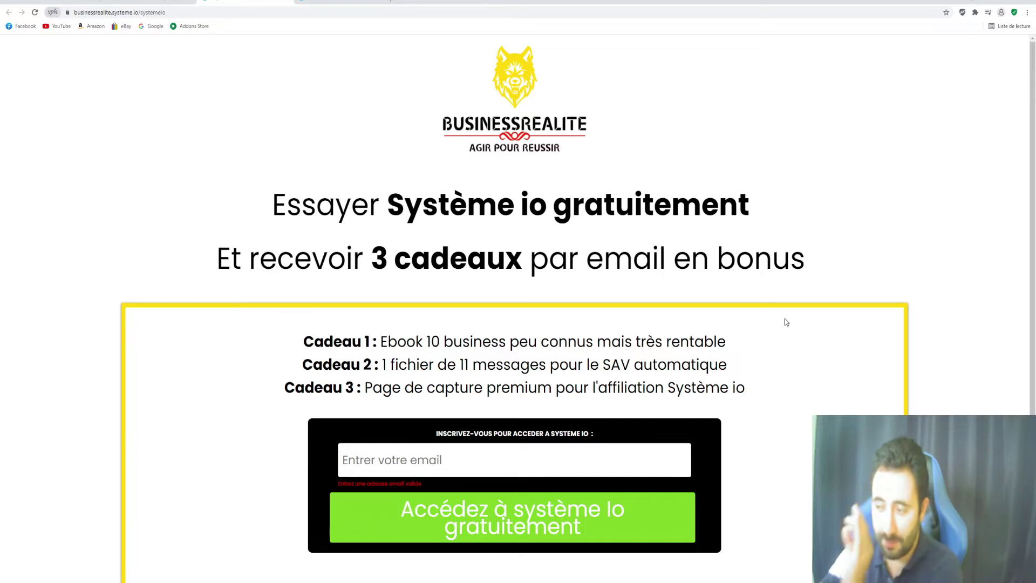
{"action": "scroll", "coordinate": [754, 156], "scroll_direction": "down", "scroll_amount": 5}
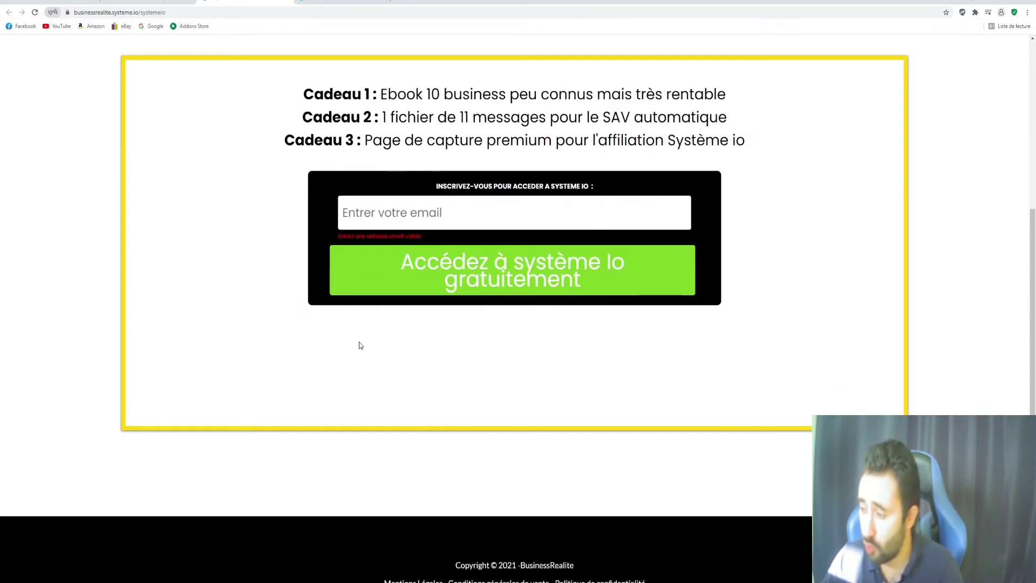
{"action": "scroll", "coordinate": [368, 392], "scroll_direction": "up", "scroll_amount": 5}
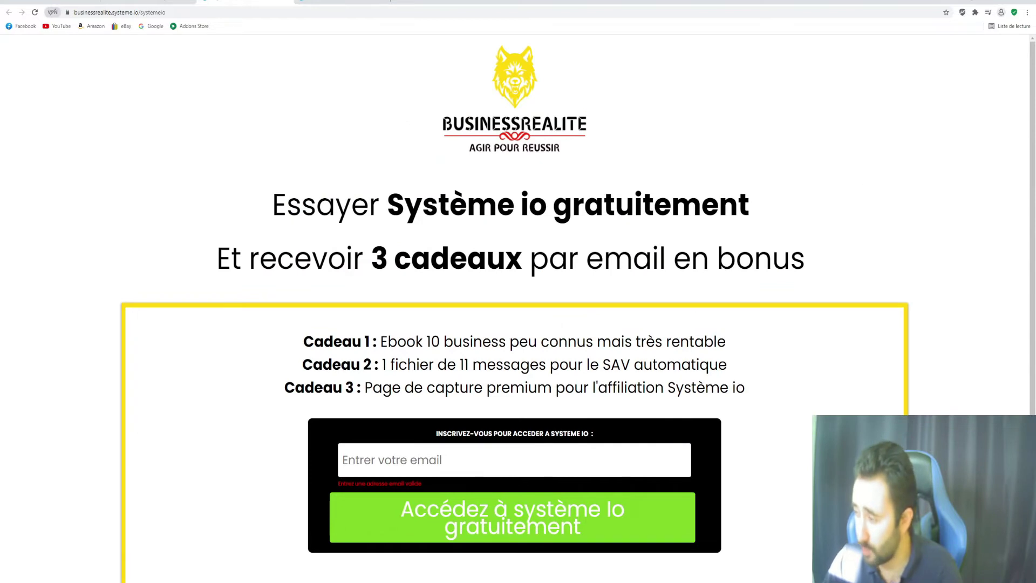
{"action": "scroll", "coordinate": [518, 292], "scroll_direction": "down", "scroll_amount": 3}
{"action": "scroll", "coordinate": [518, 292], "scroll_direction": "up", "scroll_amount": 3}
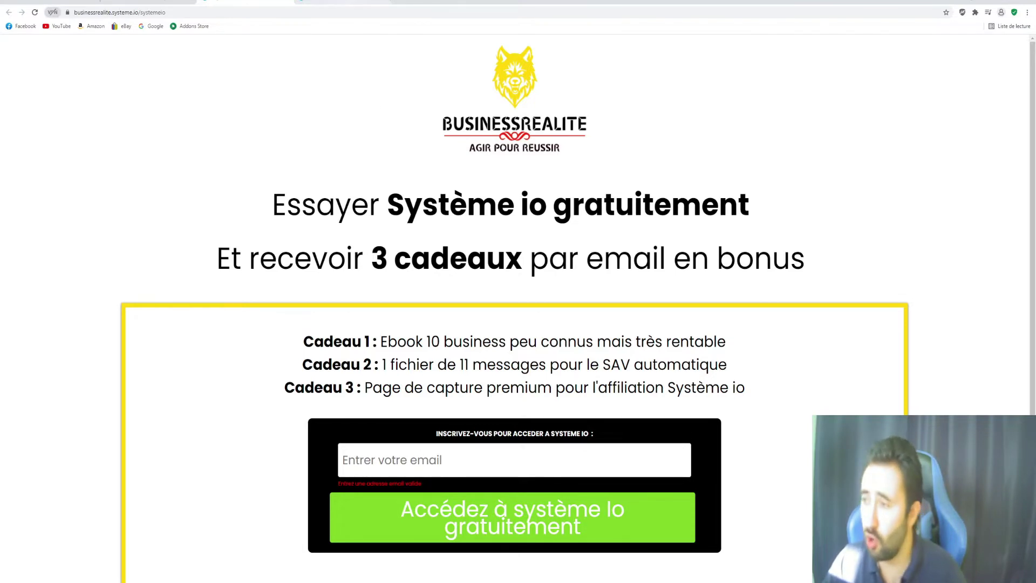
{"action": "left_click", "coordinate": [343, 3]}
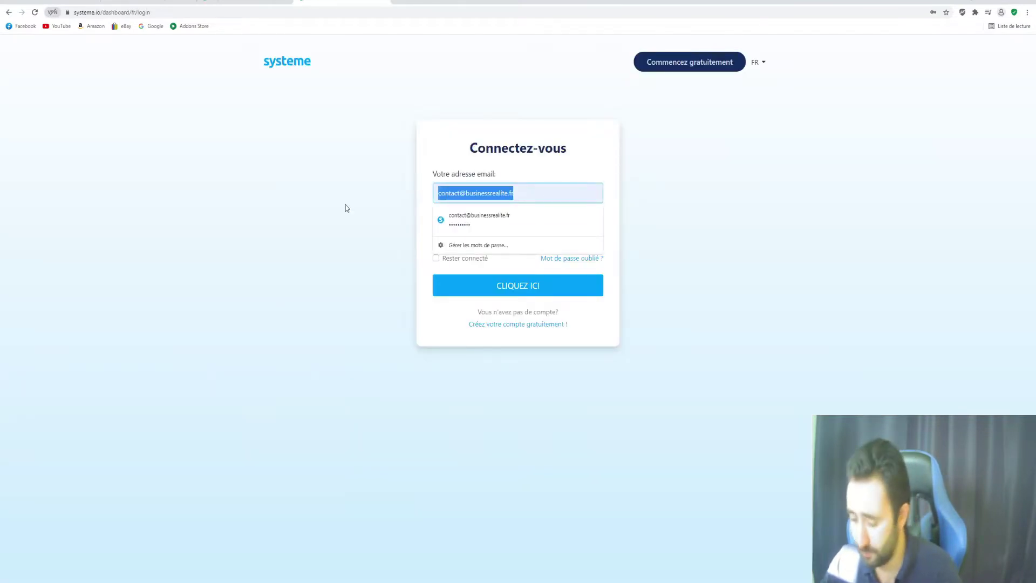
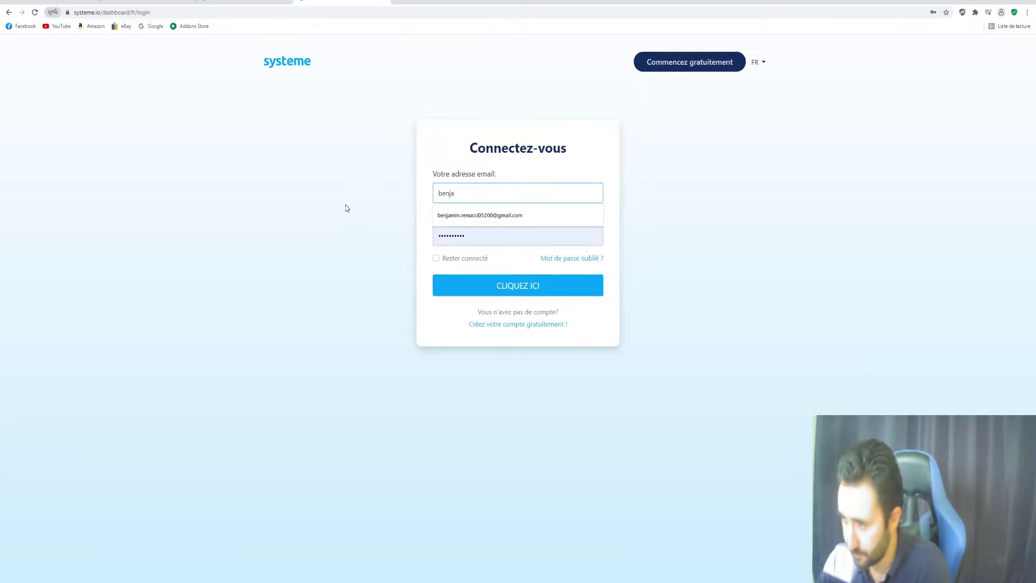
Enter and correct the account email in the systeme.io login form
{"action": "left_click", "coordinate": [474, 211]}
{"action": "left_click_drag", "start_coordinate": [504, 192], "coordinate": [486, 193]}
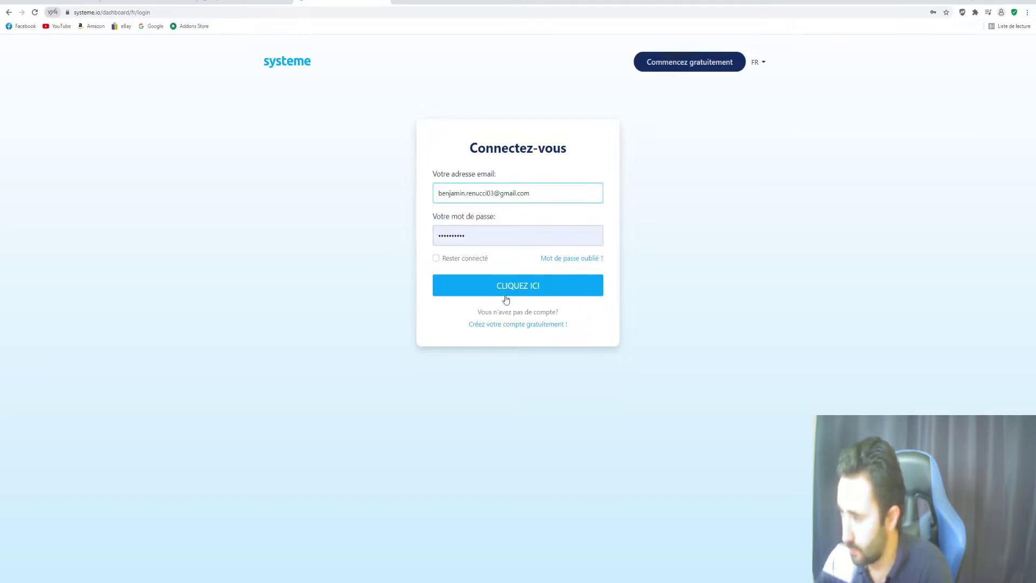
{"action": "left_click", "coordinate": [506, 297]}
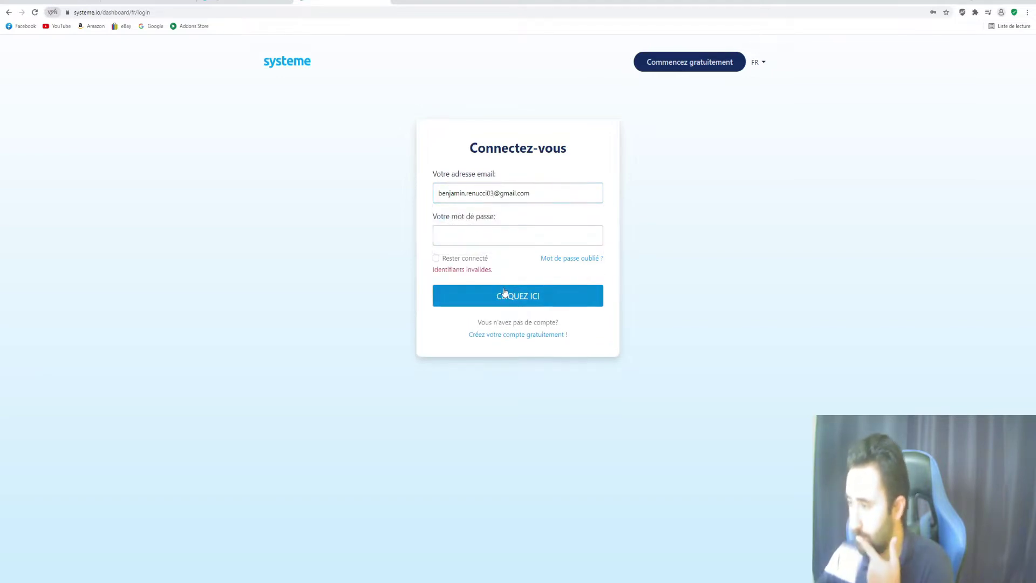
Sign in with the account password and start a new funnel from Tunnels de vente
{"action": "left_click", "coordinate": [467, 196]}
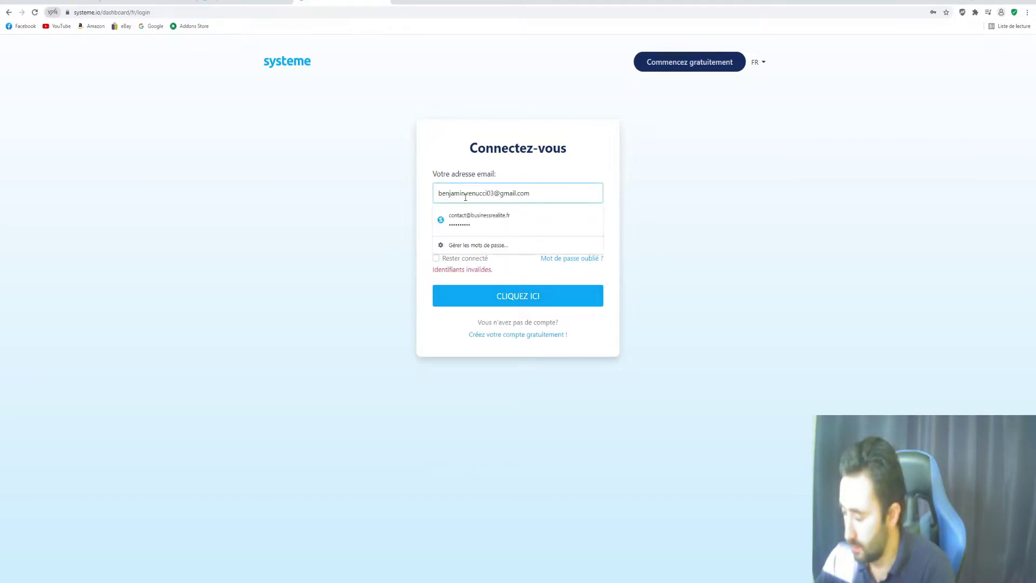
{"action": "left_click", "coordinate": [466, 196]}
{"action": "left_click", "coordinate": [503, 236]}
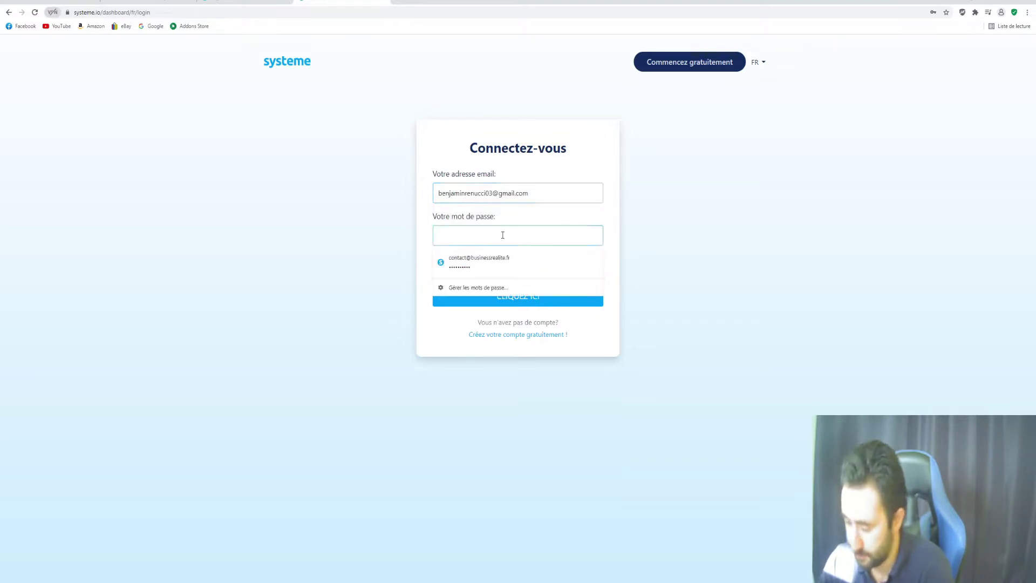
{"action": "type", "text": "**********"}
{"action": "left_click", "coordinate": [520, 301]}
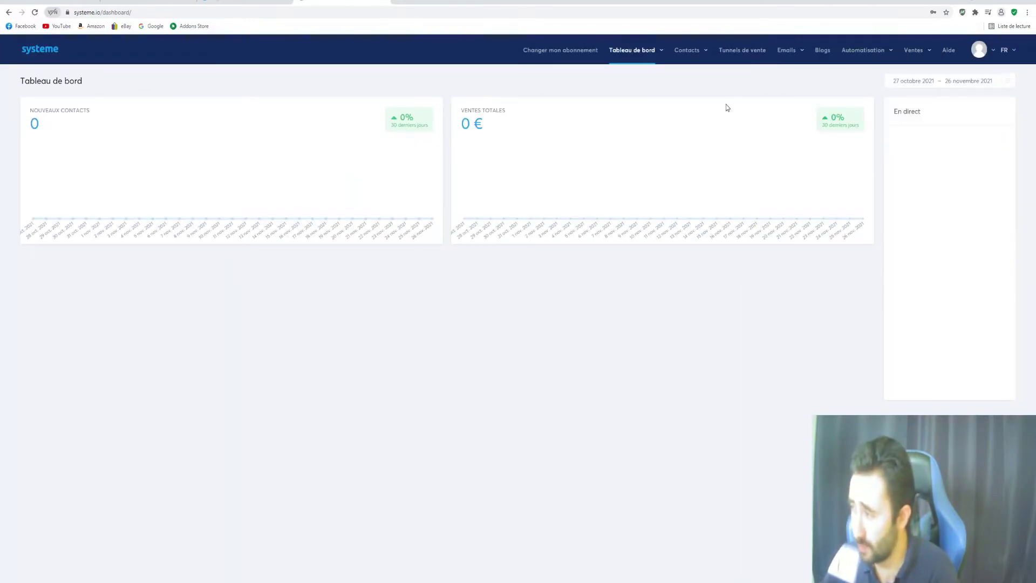
{"action": "left_click", "coordinate": [736, 54]}
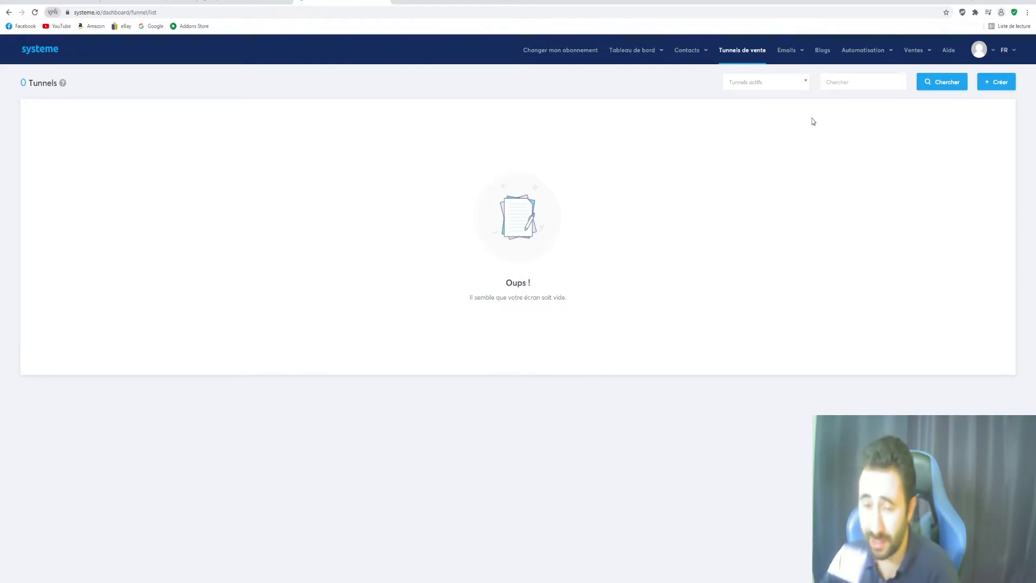
{"action": "left_click", "coordinate": [999, 82]}
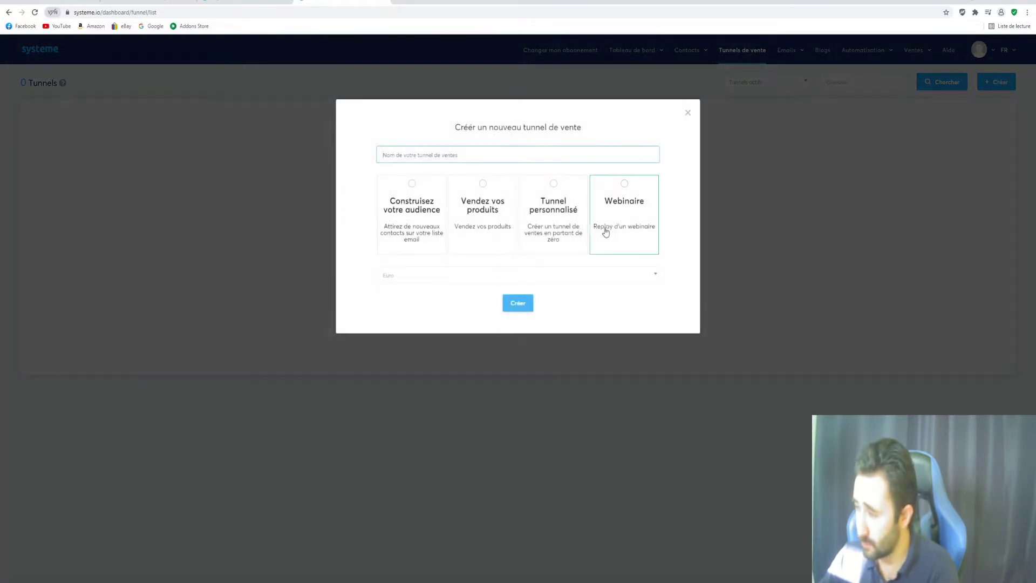
Name the funnel 'page de capture test', choose Construisez votre audience, and create it
{"action": "left_click", "coordinate": [438, 156]}
{"action": "left_click", "coordinate": [414, 136]}
{"action": "left_click", "coordinate": [424, 156]}
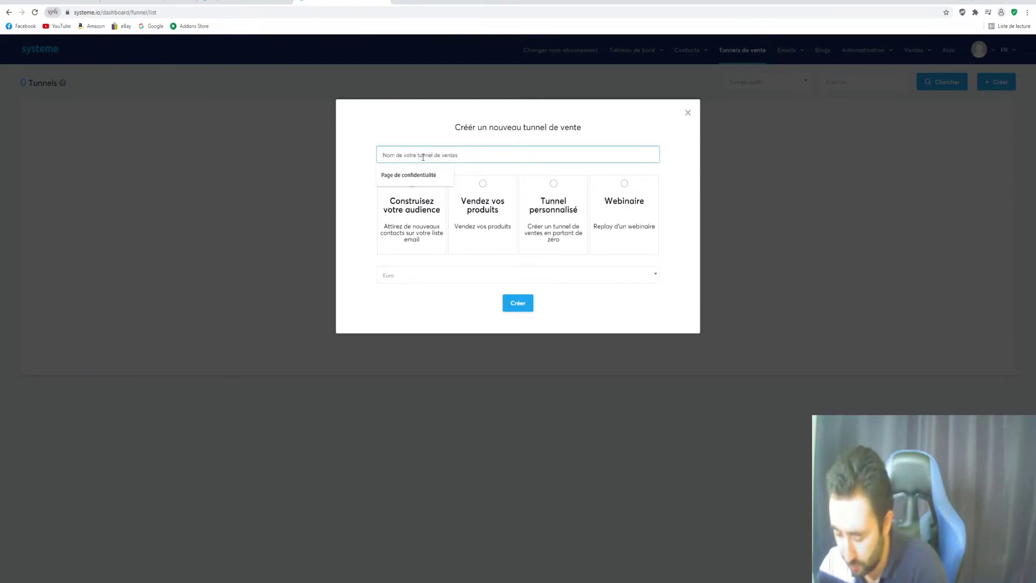
{"action": "type", "text": "page"}
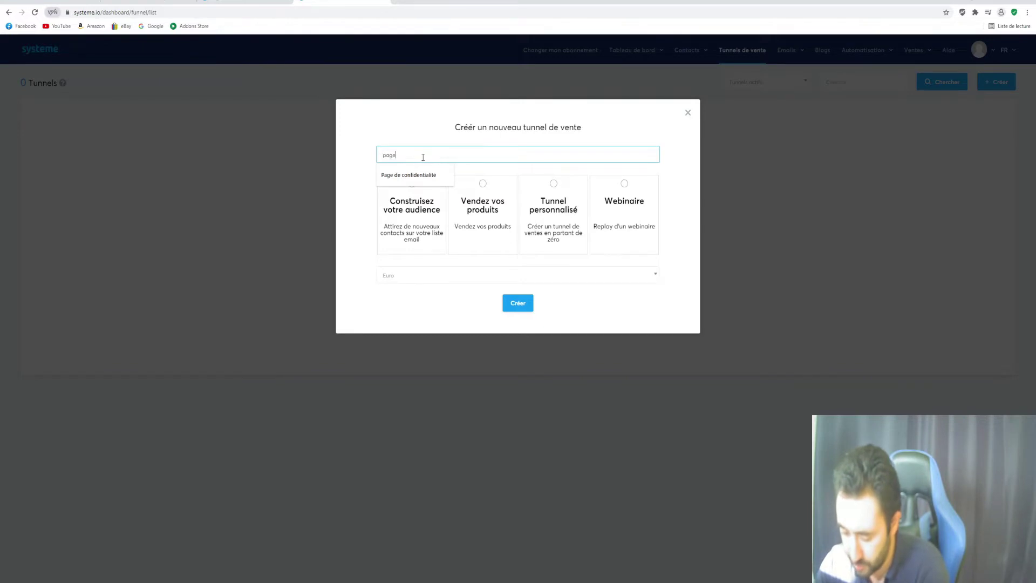
{"action": "type", "text": " de capture test"}
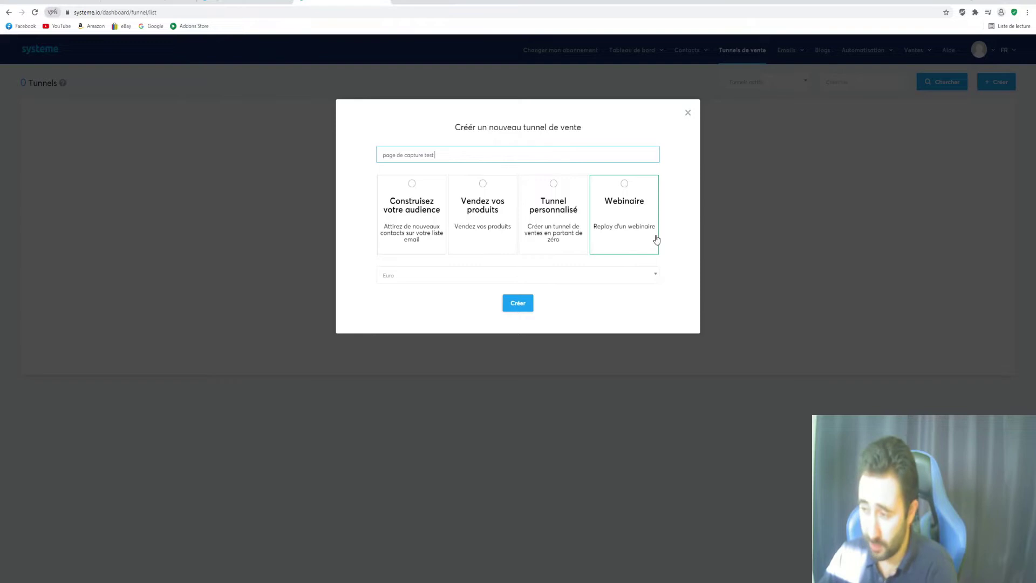
{"action": "left_click", "coordinate": [405, 210]}
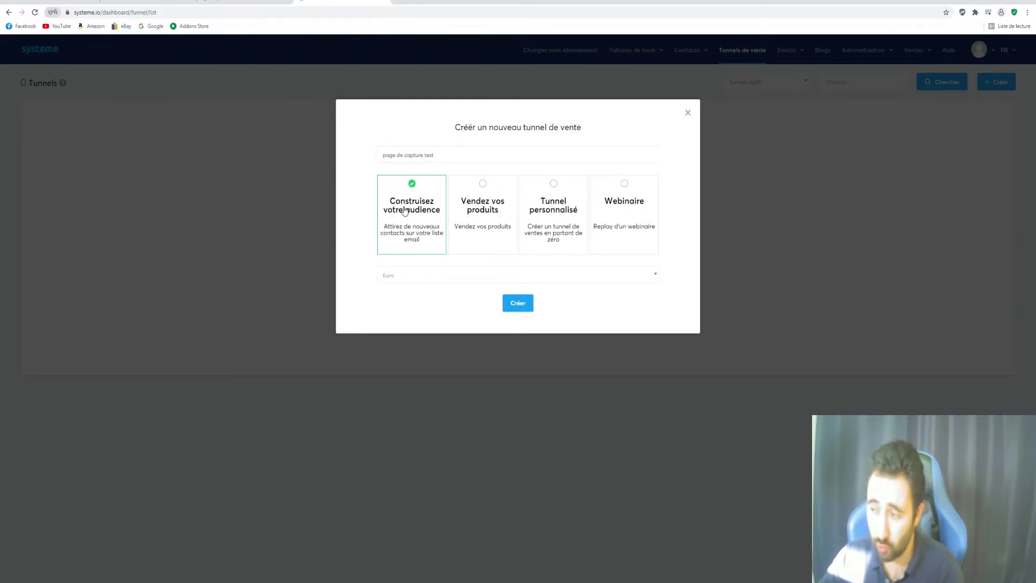
{"action": "left_click", "coordinate": [524, 307]}
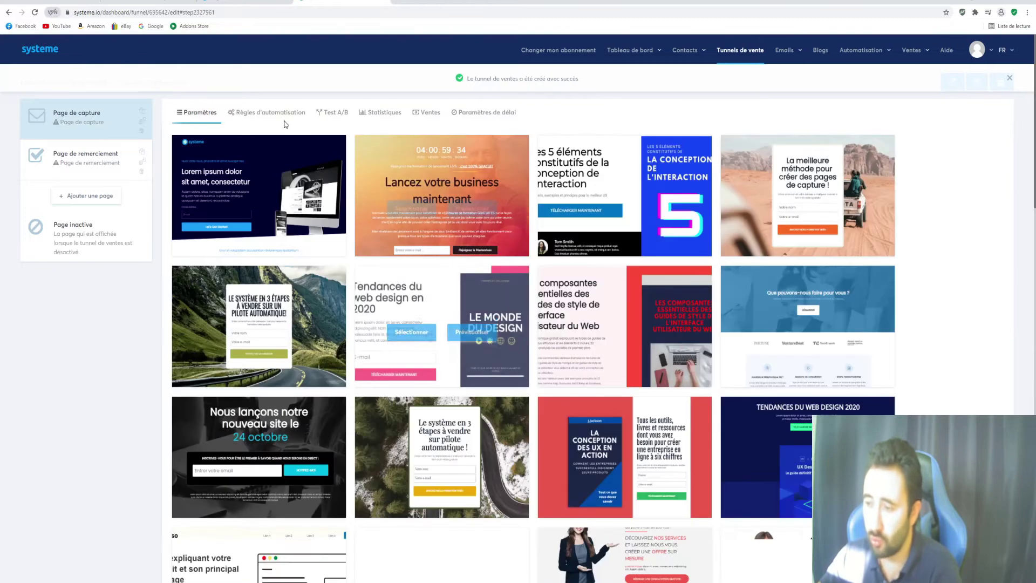
Review the funnel's new capture and thank-you steps, then bring up the BUSINESSREALITE reference page
{"action": "scroll", "coordinate": [831, 267], "scroll_direction": "down", "scroll_amount": 20}
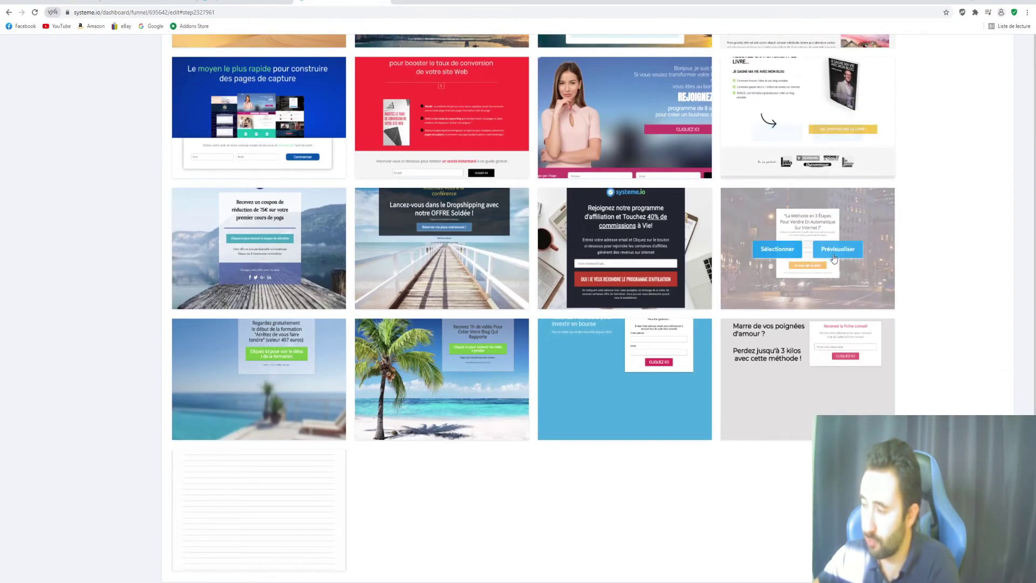
{"action": "scroll", "coordinate": [549, 555], "scroll_direction": "up", "scroll_amount": 9}
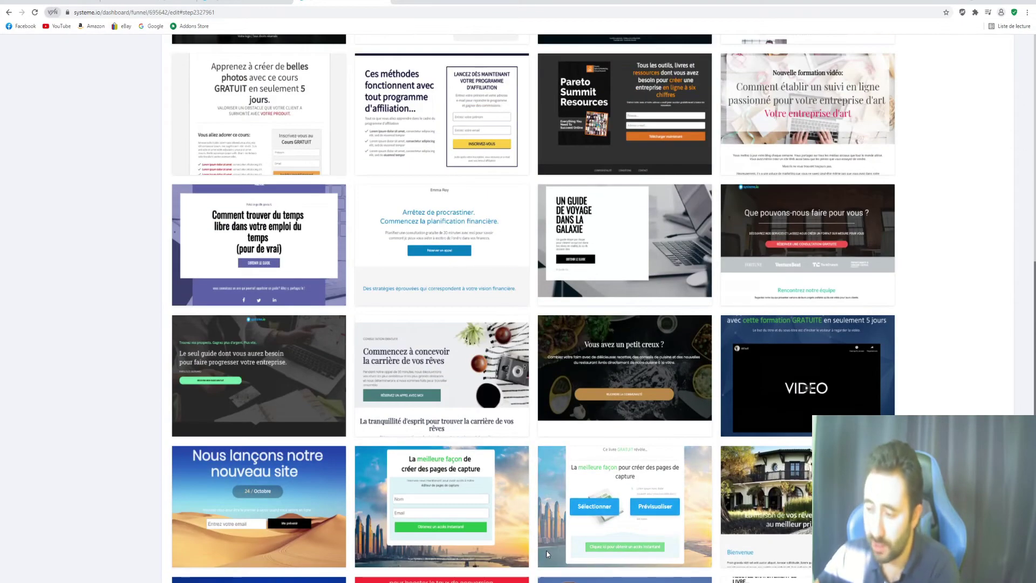
{"action": "scroll", "coordinate": [546, 550], "scroll_direction": "up", "scroll_amount": 13}
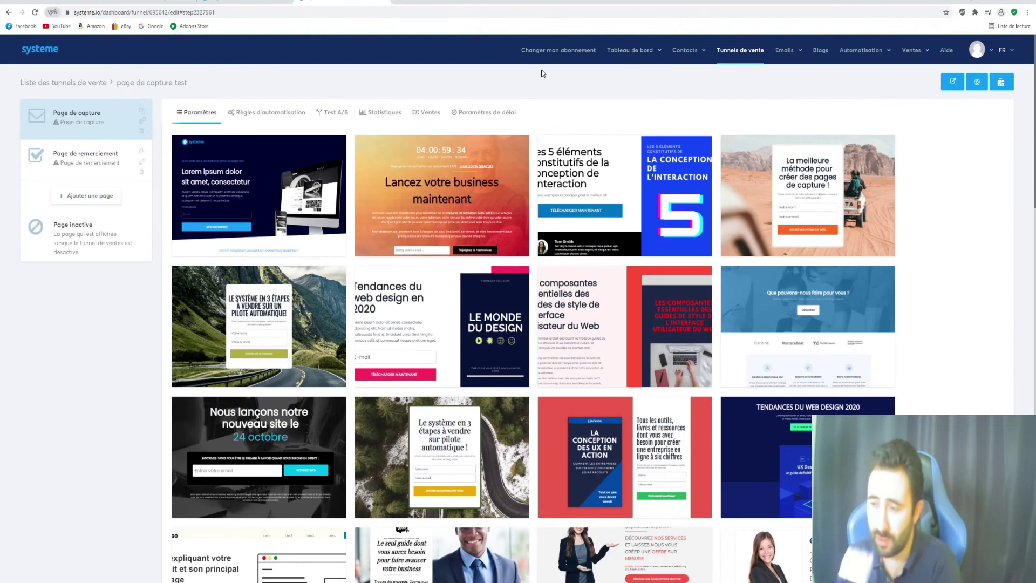
{"action": "mouse_move", "coordinate": [268, 161]}
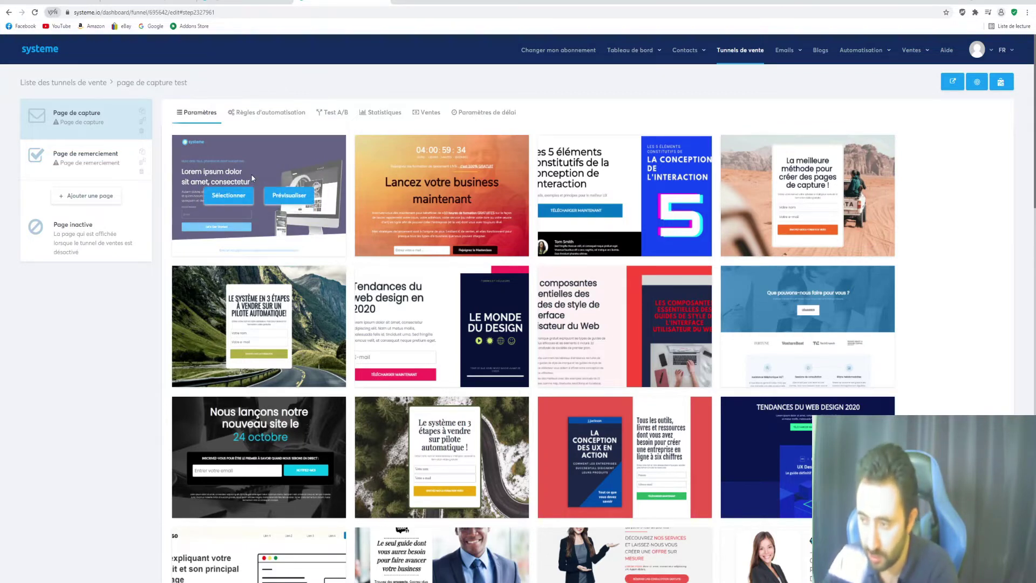
{"action": "left_click", "coordinate": [244, 206]}
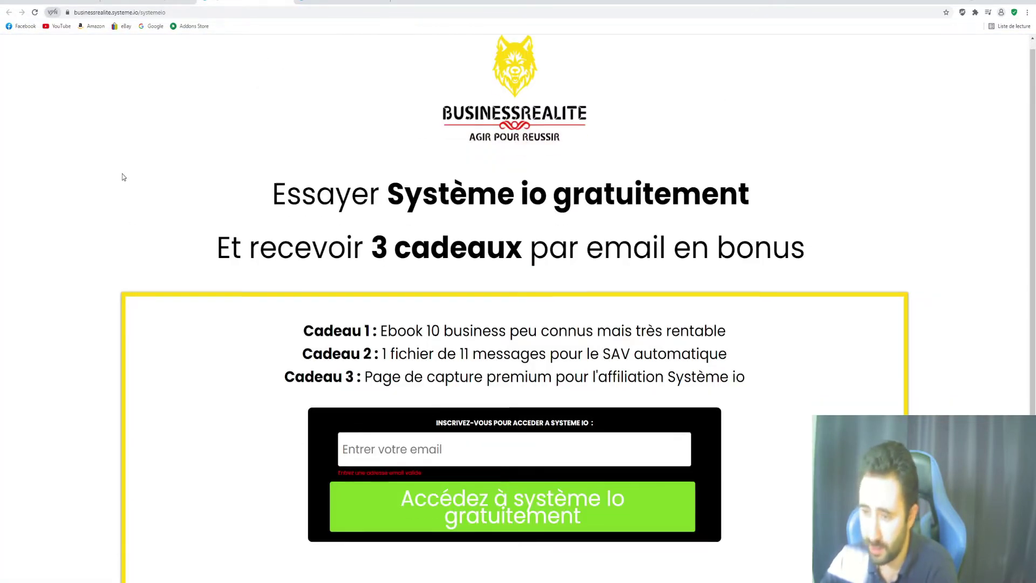
Scroll through the reference page, then return to the capture step's template gallery
{"action": "scroll", "coordinate": [119, 184], "scroll_direction": "down", "scroll_amount": 5}
{"action": "scroll", "coordinate": [151, 354], "scroll_direction": "up", "scroll_amount": 1}
{"action": "scroll", "coordinate": [145, 335], "scroll_direction": "up", "scroll_amount": 2}
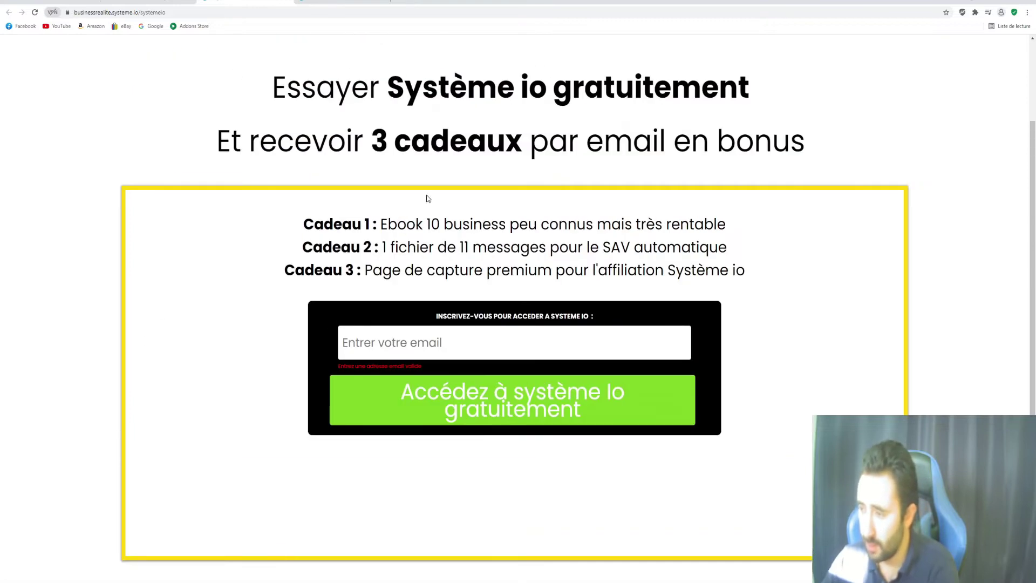
{"action": "scroll", "coordinate": [428, 201], "scroll_direction": "up", "scroll_amount": 2}
{"action": "left_click", "coordinate": [342, 2]}
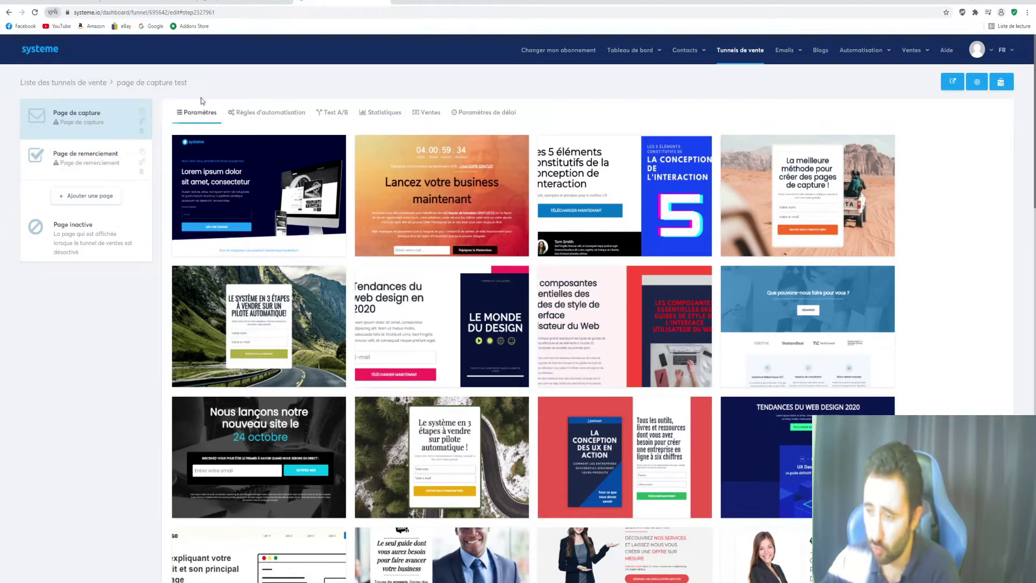
{"action": "mouse_move", "coordinate": [249, 204]}
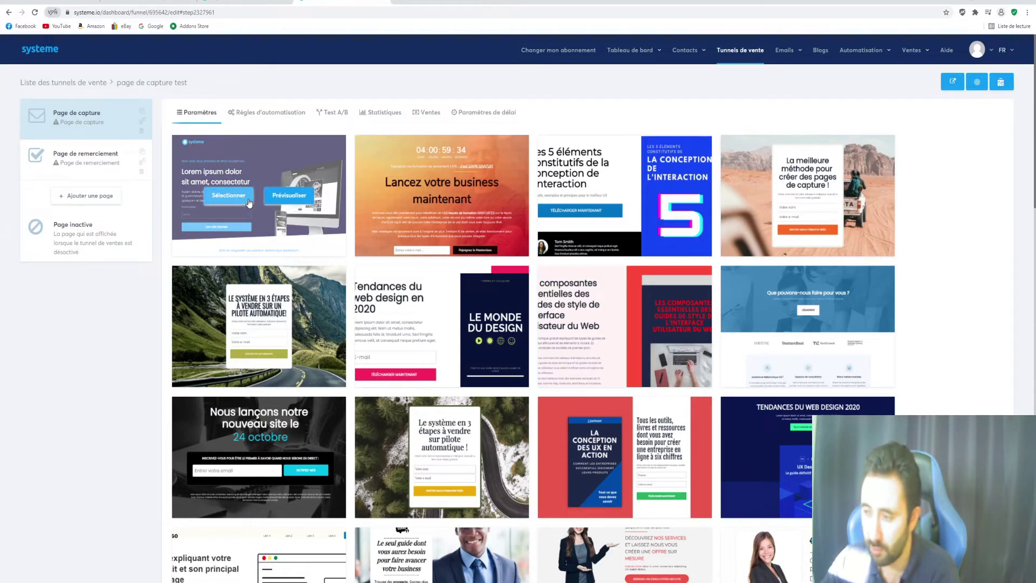
Select the first capture template, set the Chemin d'accès to pagecapture, and save the step
{"action": "left_click", "coordinate": [244, 202]}
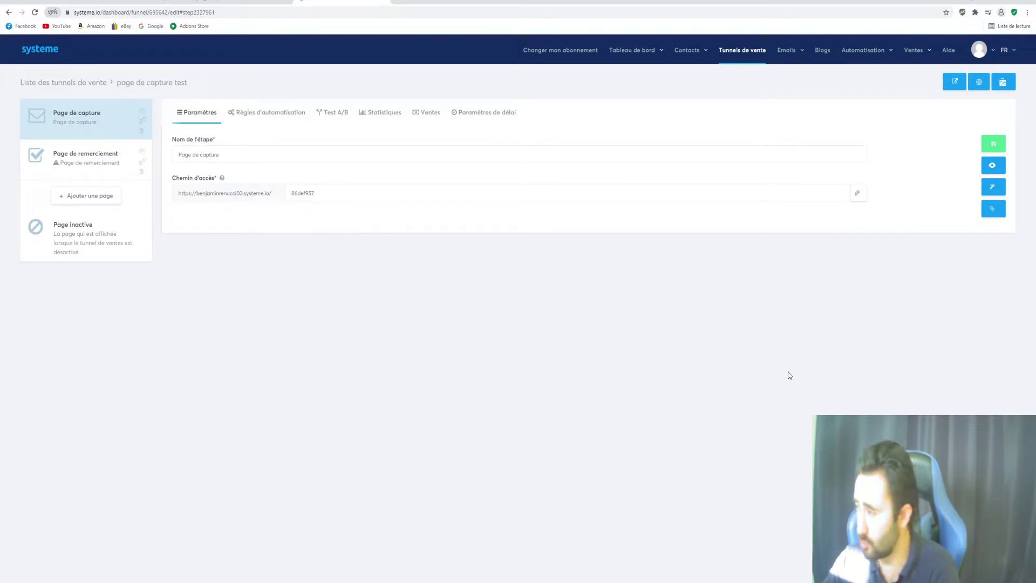
{"action": "left_click_drag", "start_coordinate": [335, 193], "coordinate": [282, 196]}
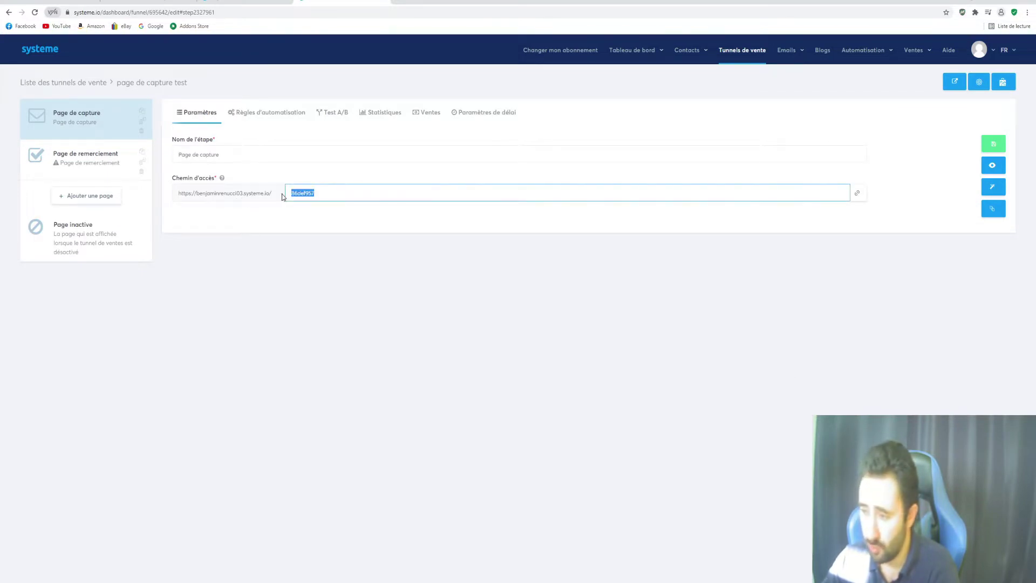
{"action": "key", "text": "BackSpace"}
{"action": "type", "text": "page"}
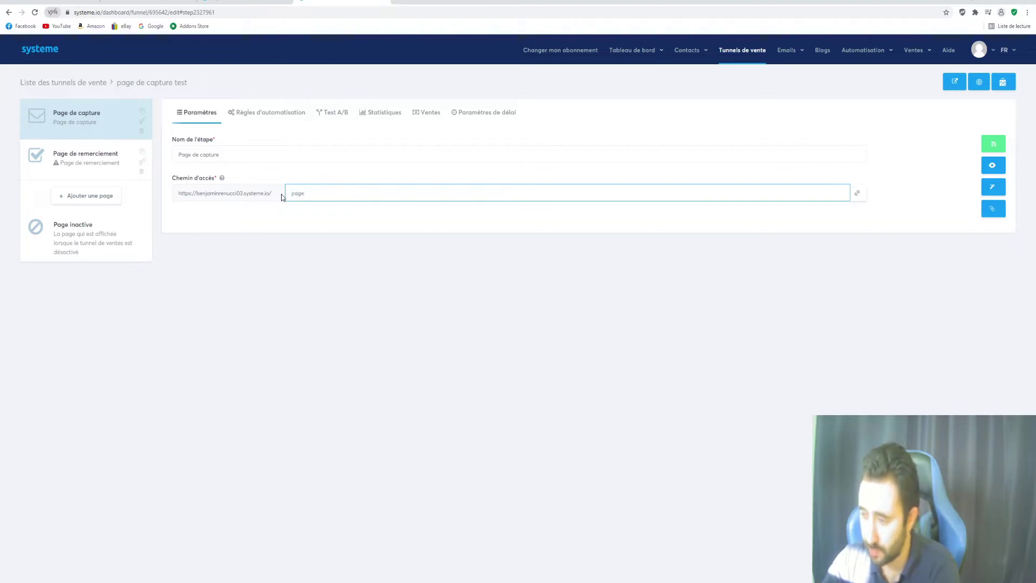
{"action": "type", "text": "capu"}
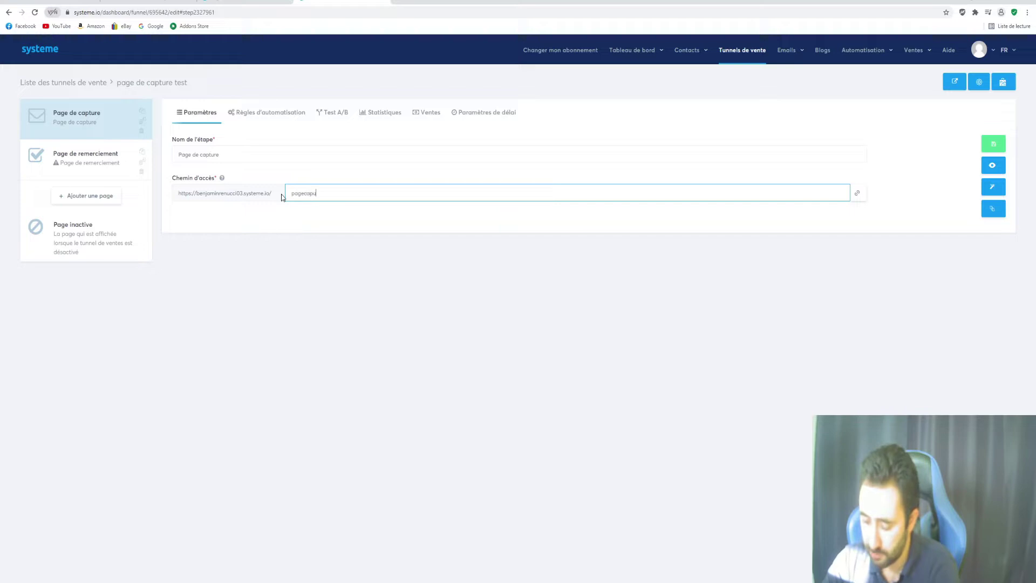
{"action": "key", "text": "BackSpace"}
{"action": "type", "text": "ture"}
{"action": "left_click", "coordinate": [344, 307]}
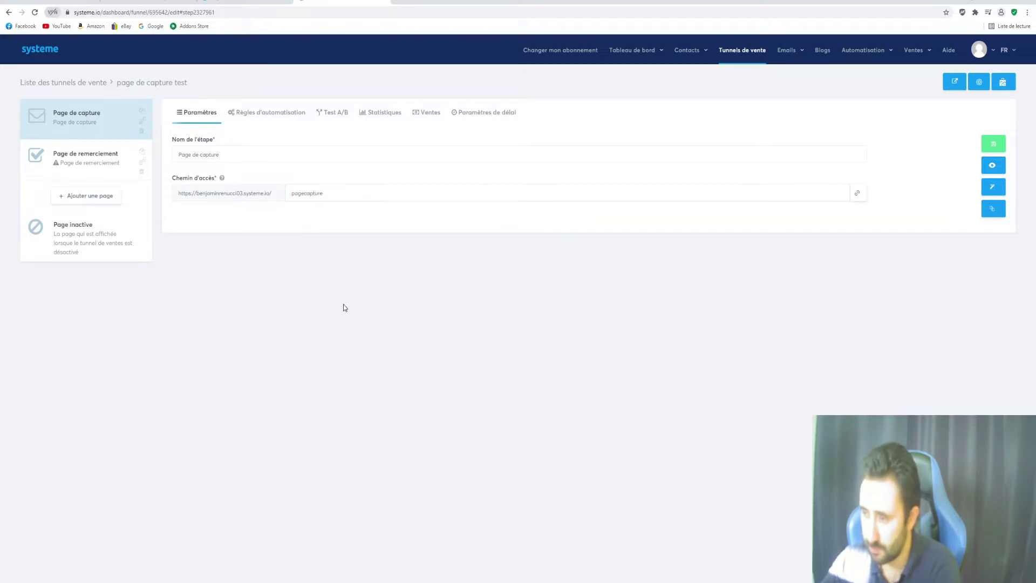
{"action": "left_click_drag", "start_coordinate": [264, 155], "coordinate": [199, 155]}
{"action": "left_click", "coordinate": [993, 143]}
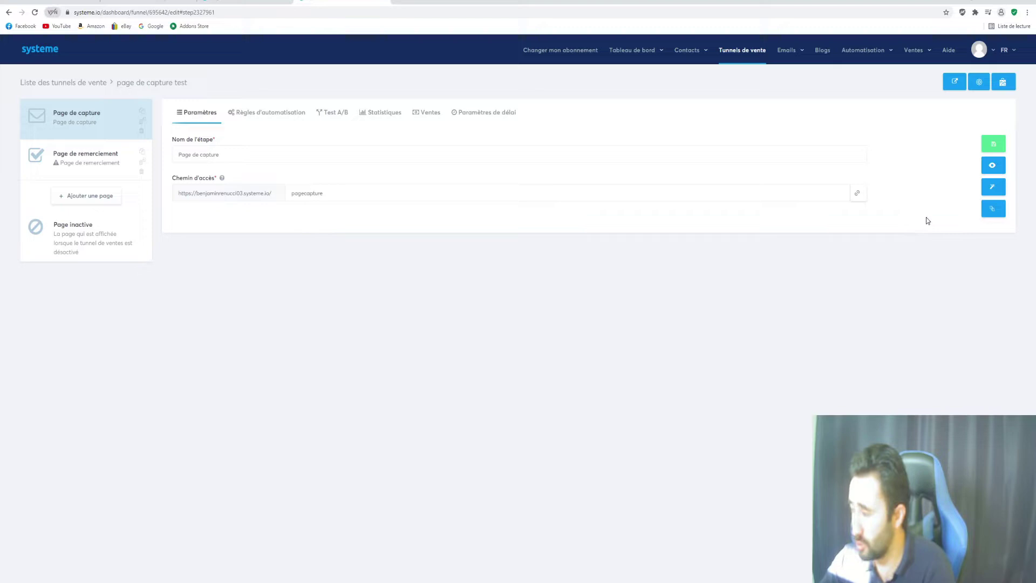
Open the capture page in the editor.systeme.io builder and look over the template hero
{"action": "left_click", "coordinate": [993, 189]}
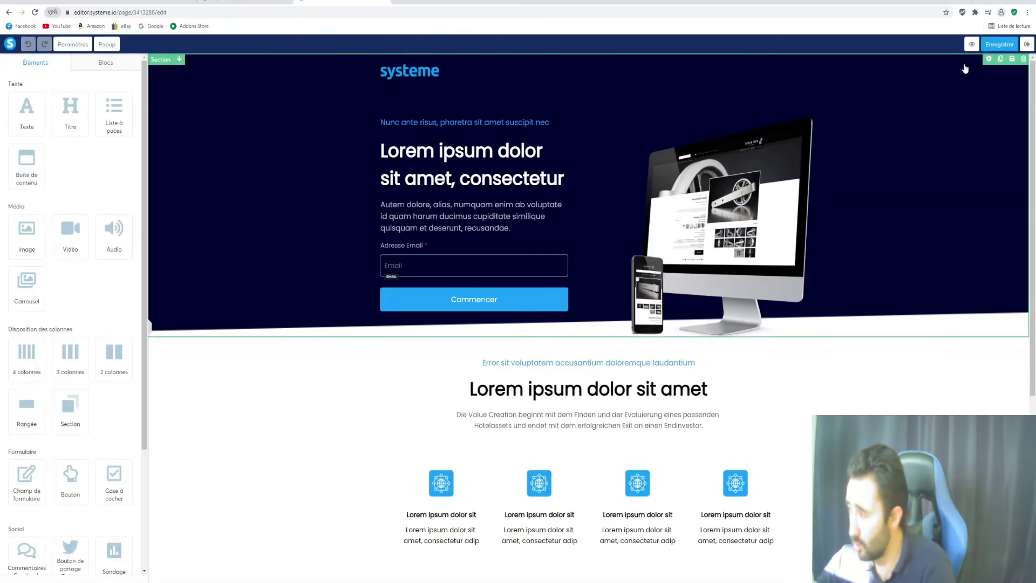
{"action": "scroll", "coordinate": [964, 205], "scroll_direction": "down", "scroll_amount": 3}
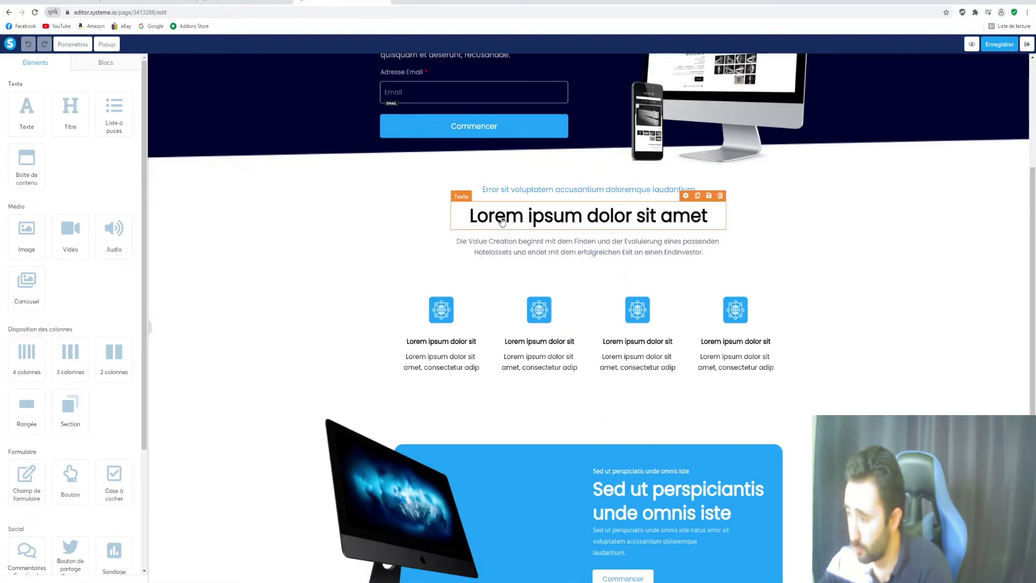
{"action": "scroll", "coordinate": [489, 222], "scroll_direction": "up", "scroll_amount": 3}
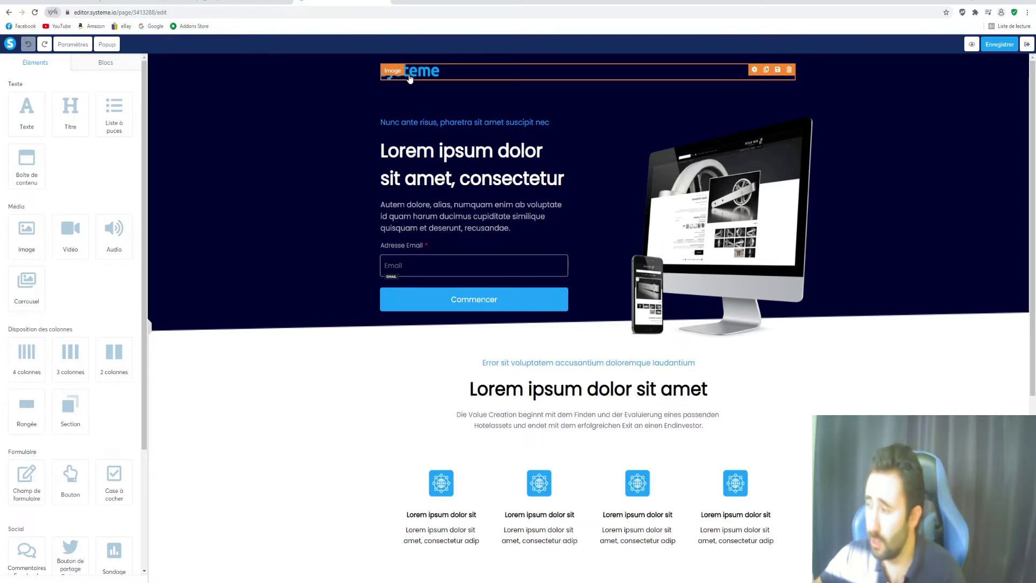
Remove the hero section's background image and set its background colour to white (FFFFFF)
{"action": "left_click", "coordinate": [234, 201]}
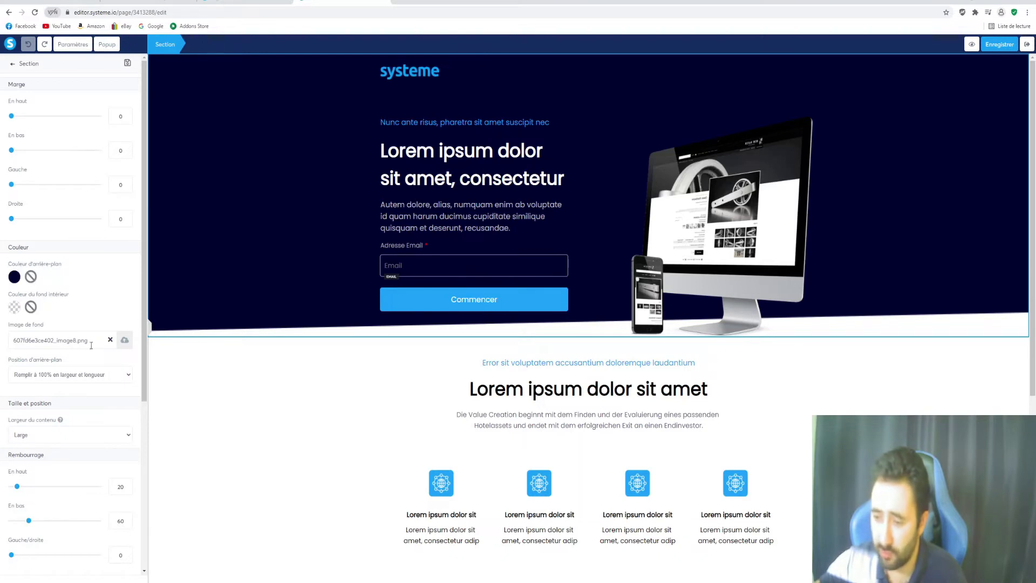
{"action": "left_click", "coordinate": [110, 341]}
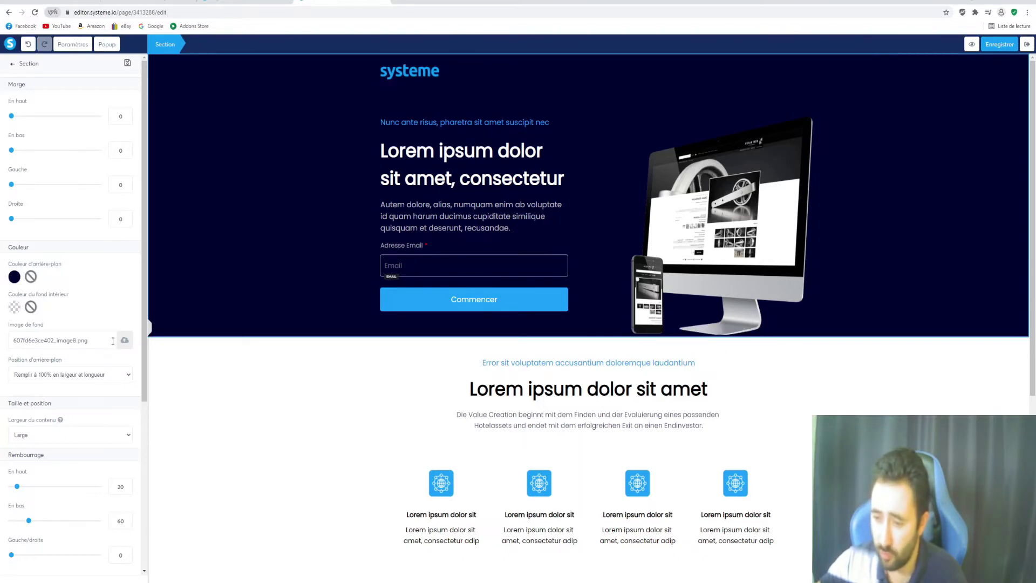
{"action": "left_click", "coordinate": [14, 278]}
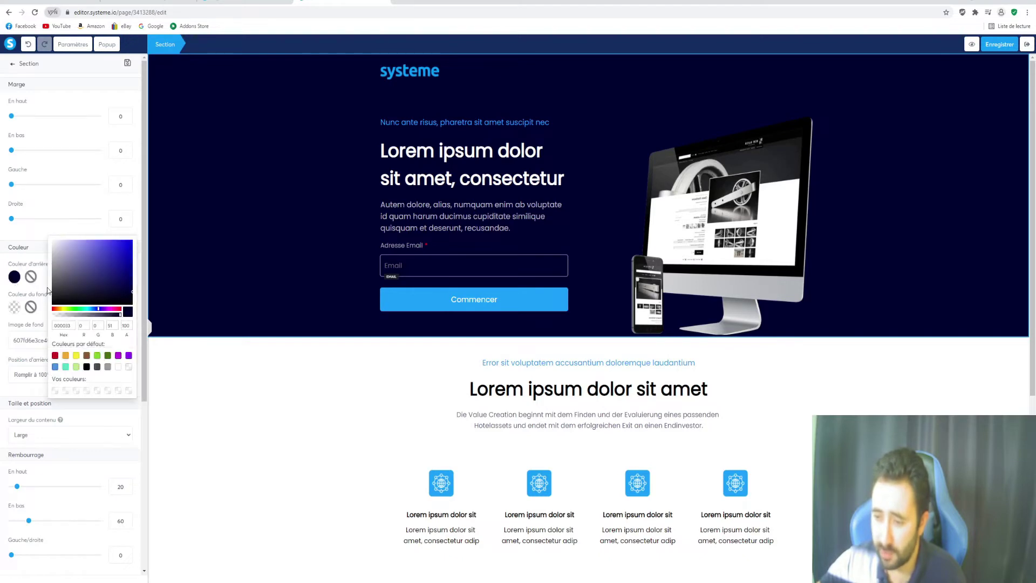
{"action": "left_click", "coordinate": [118, 367]}
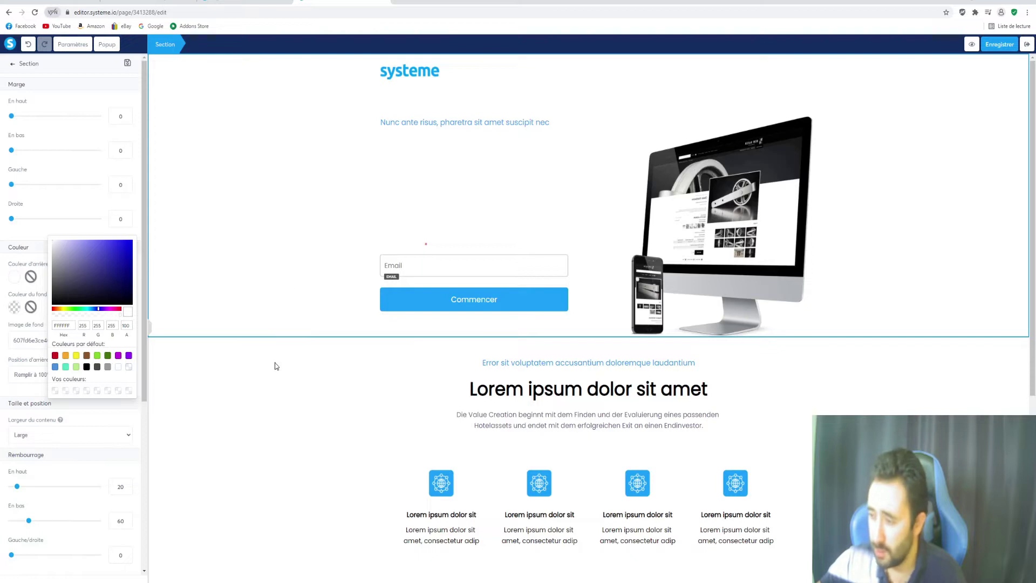
{"action": "left_click", "coordinate": [790, 390]}
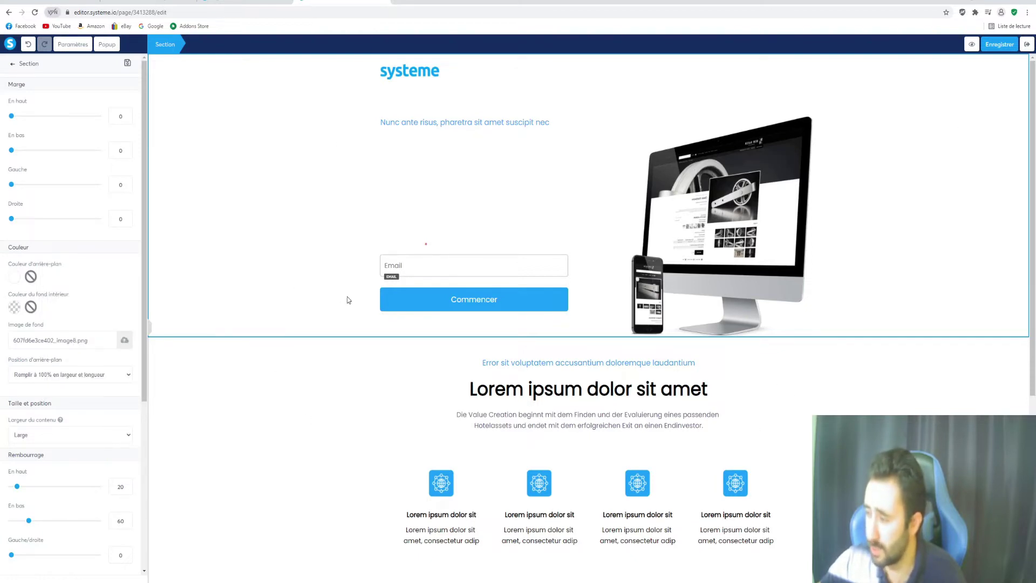
After glancing at the reference page, delete the two content sections below the hero
{"action": "left_click", "coordinate": [251, 2]}
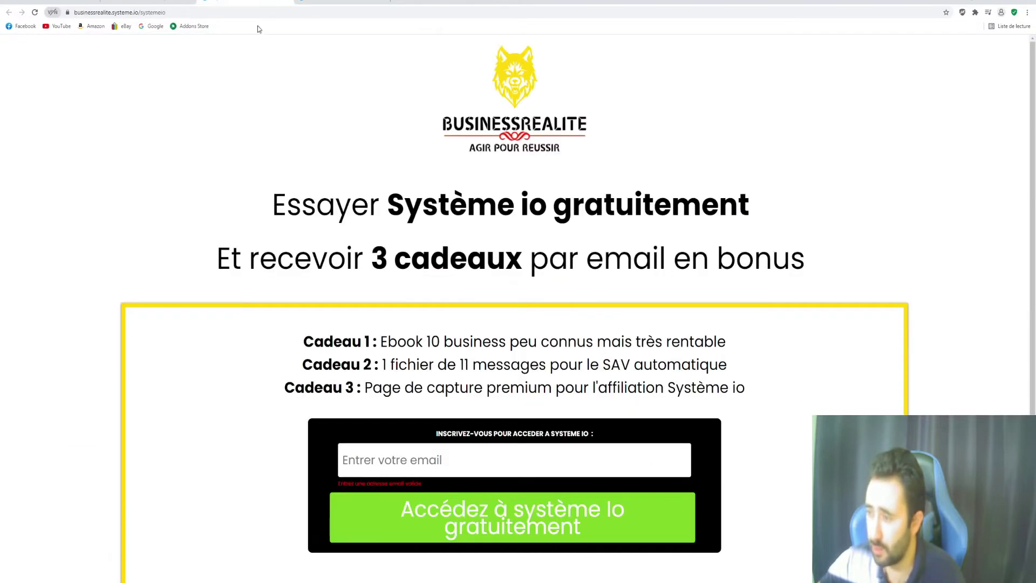
{"action": "left_click", "coordinate": [343, 2]}
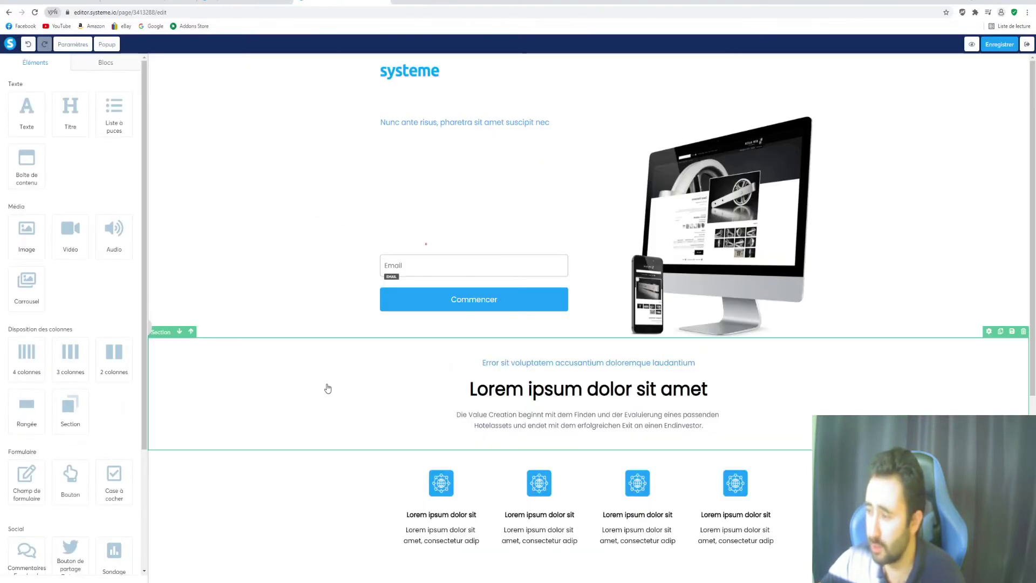
{"action": "left_click", "coordinate": [1024, 330]}
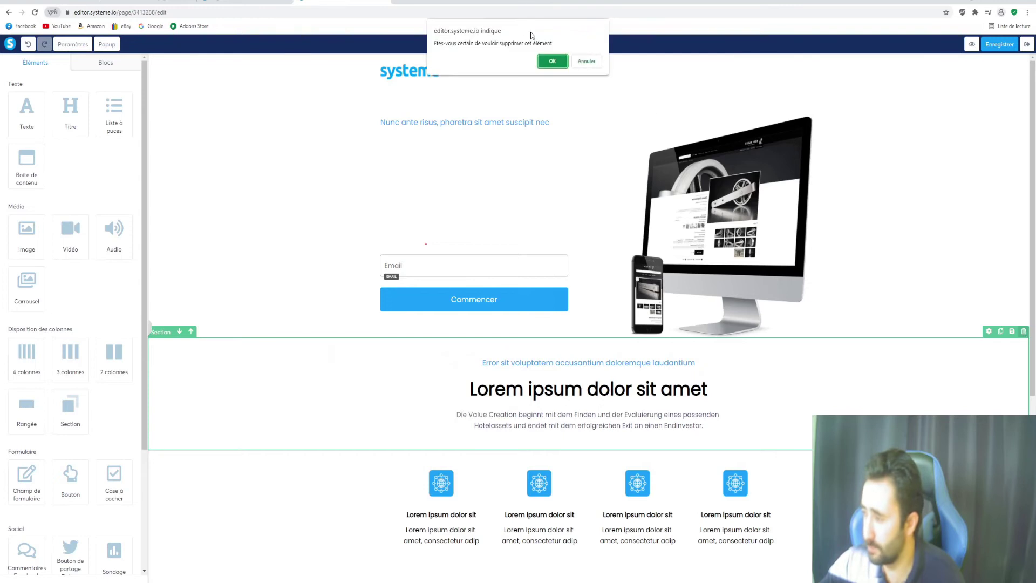
{"action": "left_click", "coordinate": [549, 60]}
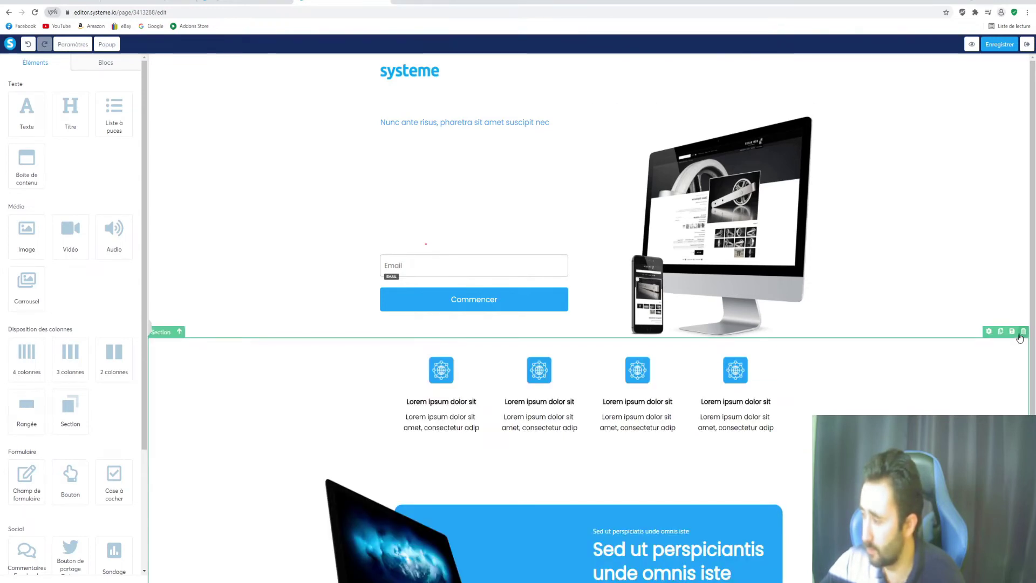
{"action": "left_click", "coordinate": [1024, 331]}
{"action": "left_click", "coordinate": [550, 60]}
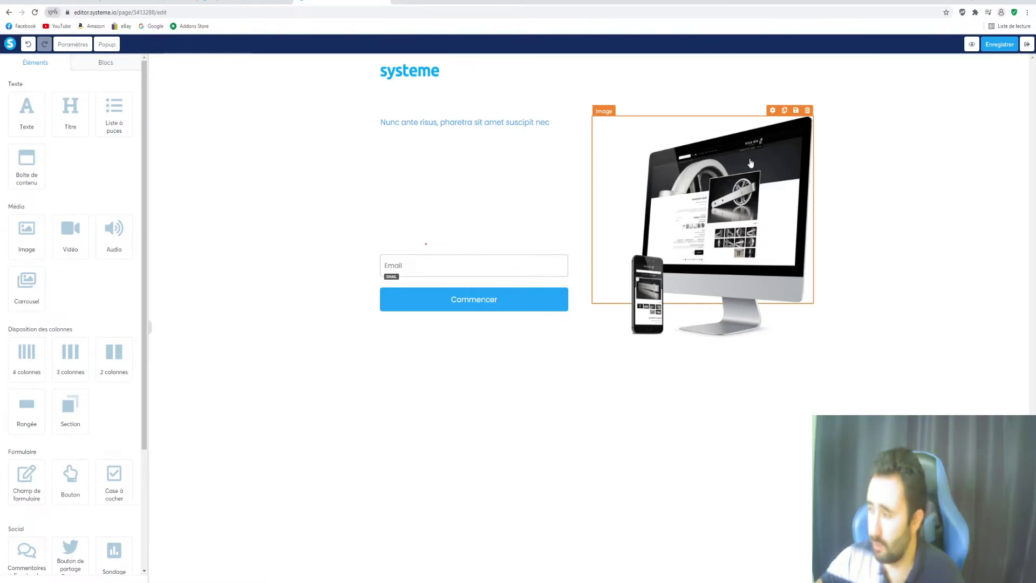
Delete the computer mockup image, then compare the page with the BUSINESSREALITE reference
{"action": "left_click", "coordinate": [808, 111]}
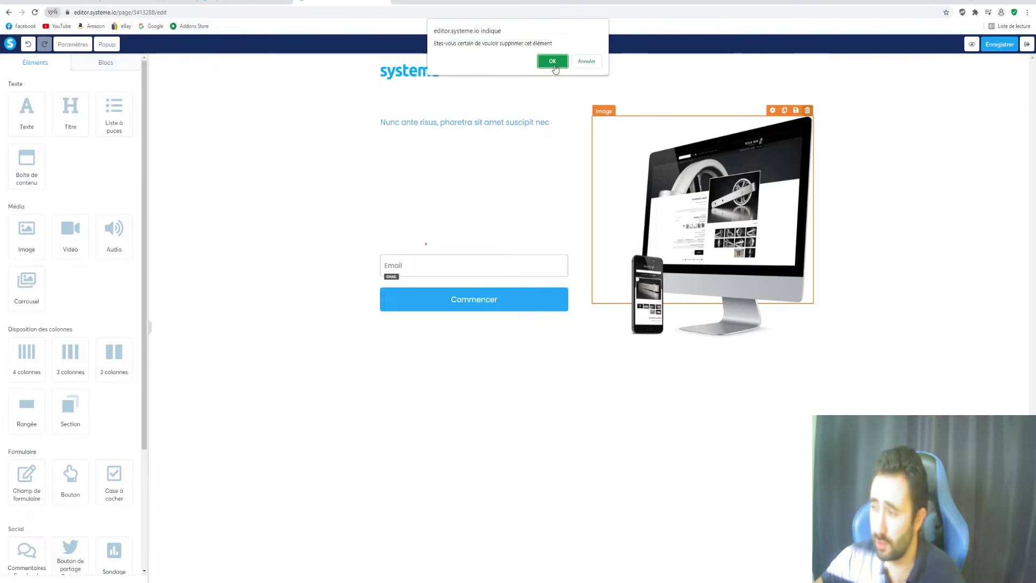
{"action": "left_click", "coordinate": [553, 62]}
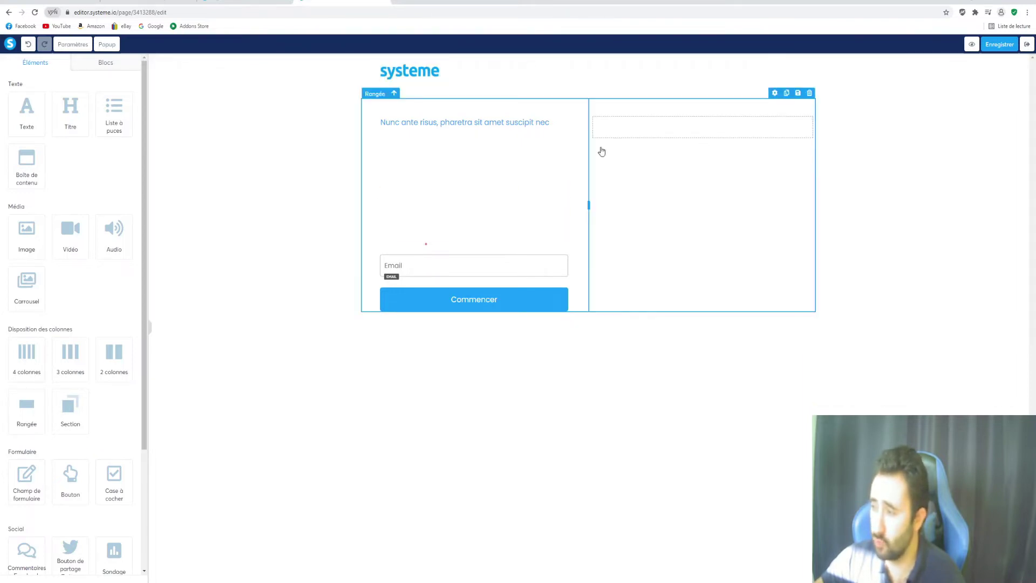
{"action": "left_click", "coordinate": [240, 2]}
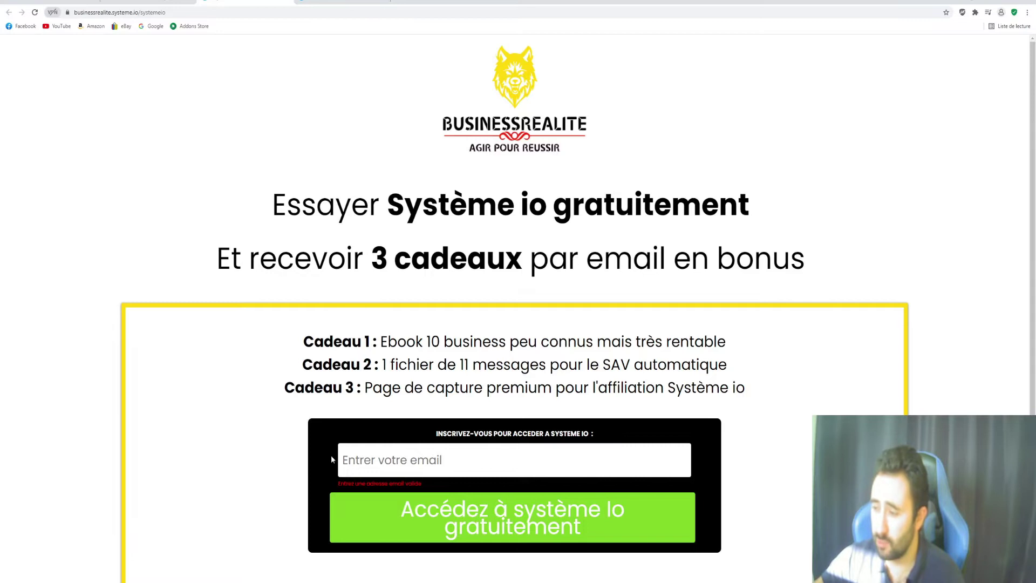
{"action": "scroll", "coordinate": [296, 463], "scroll_direction": "down", "scroll_amount": 3}
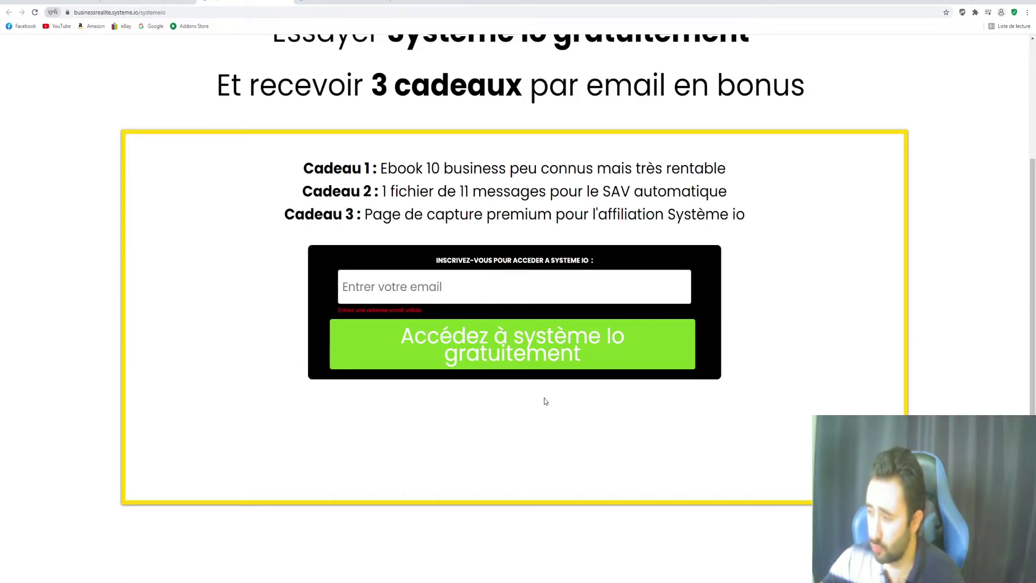
{"action": "left_click", "coordinate": [343, 2]}
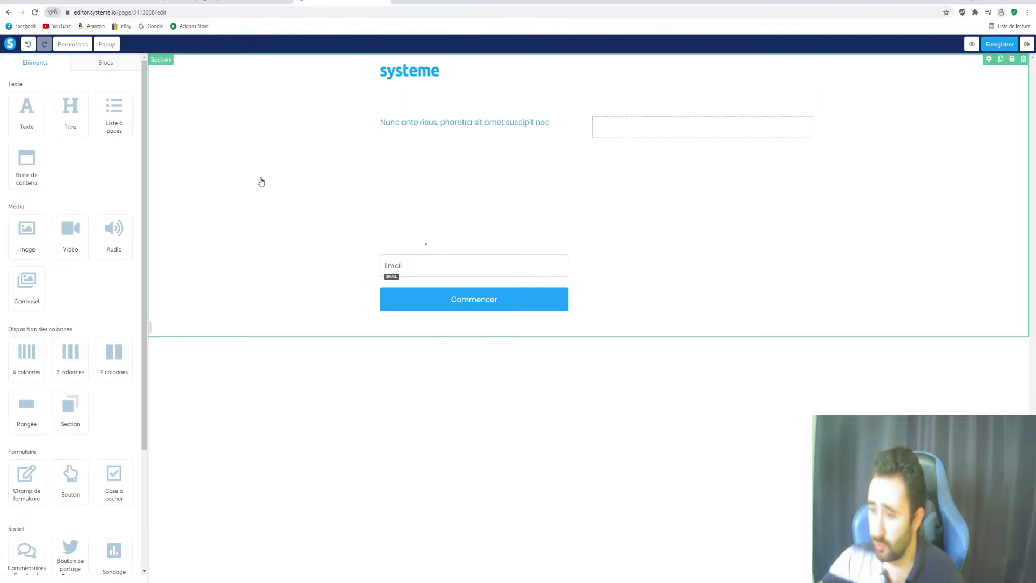
Drop a Rangée row below the form, move it lower, and compare with the reference
{"action": "left_click_drag", "start_coordinate": [30, 412], "coordinate": [536, 346]}
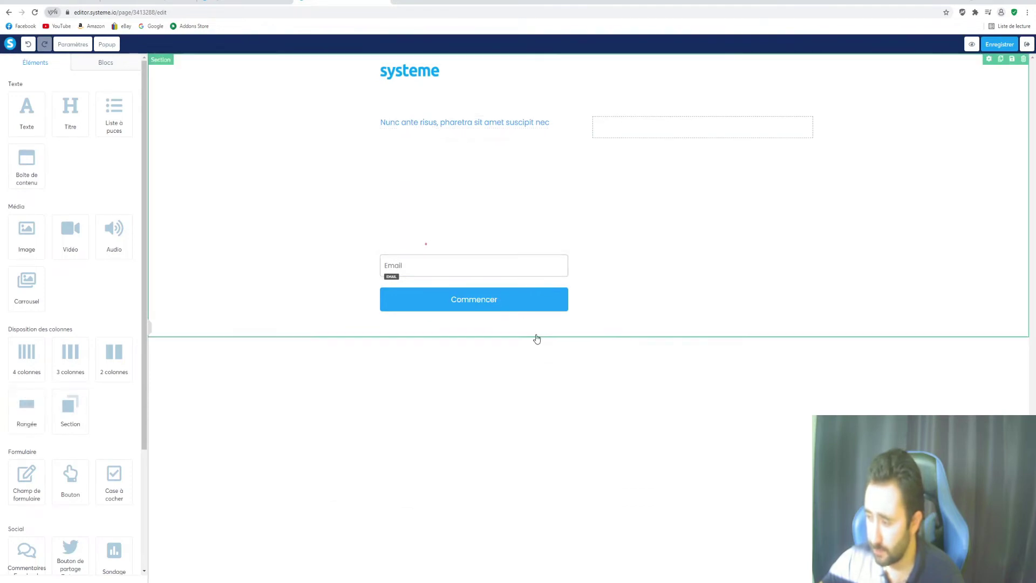
{"action": "left_click_drag", "start_coordinate": [31, 407], "coordinate": [551, 327]}
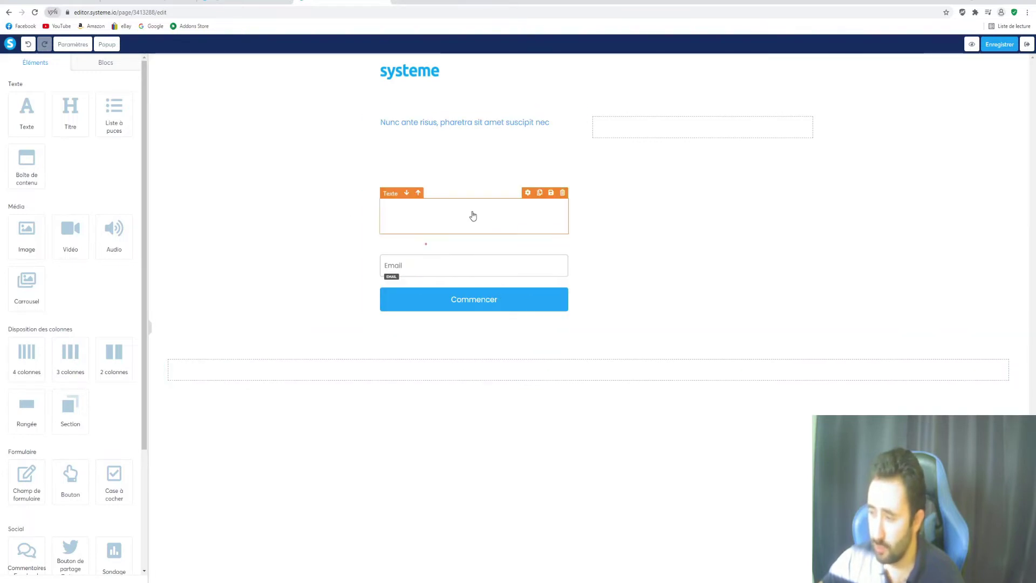
{"action": "left_click_drag", "start_coordinate": [371, 146], "coordinate": [423, 375]}
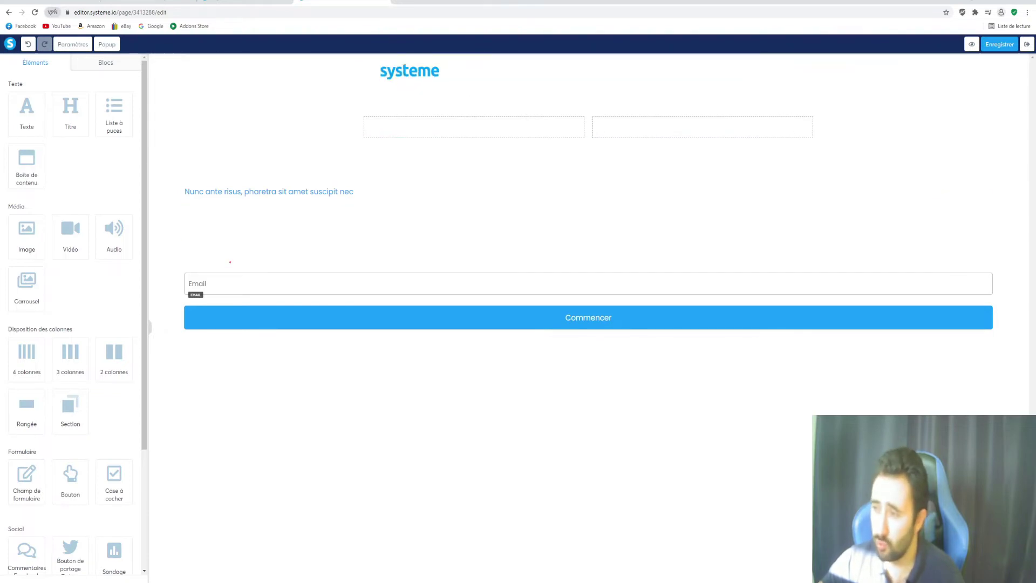
{"action": "key", "text": "ctrl+shift+Tab"}
{"action": "scroll", "coordinate": [465, 296], "scroll_direction": "up", "scroll_amount": 3}
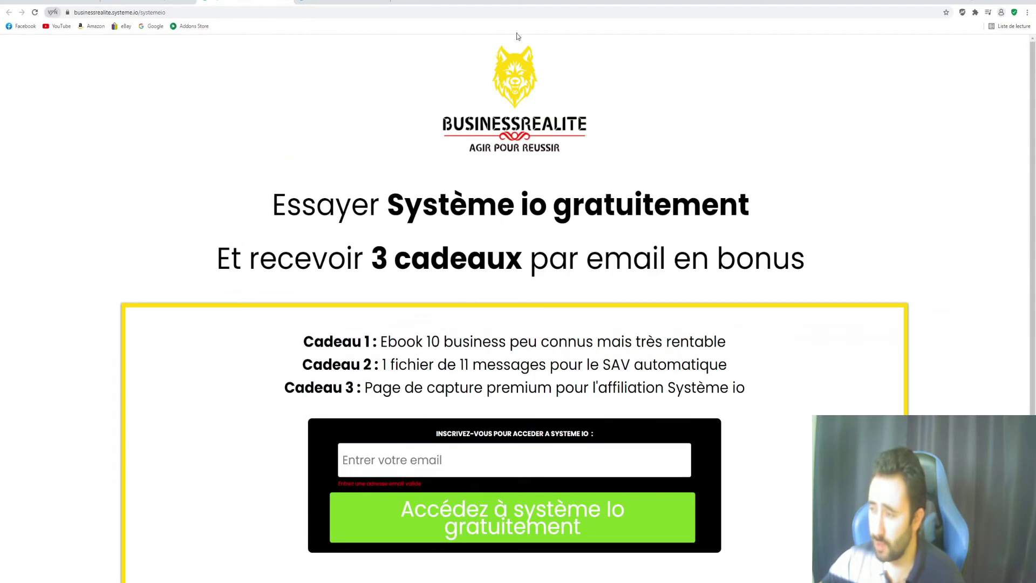
{"action": "key", "text": "ctrl+Tab"}
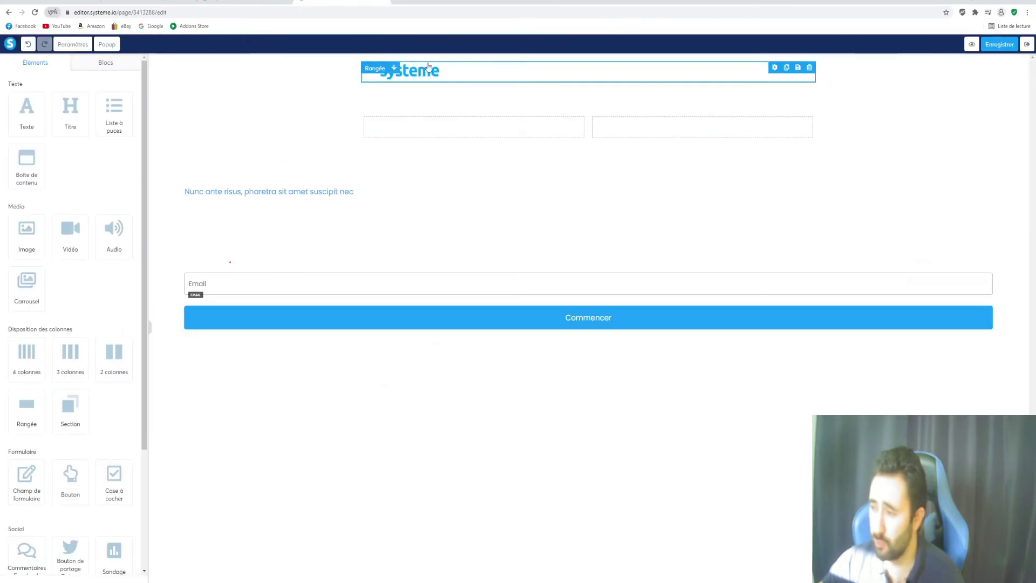
Add an image block and insert the uploaded logo-web-transparent.png wolf logo
{"action": "left_click", "coordinate": [645, 72]}
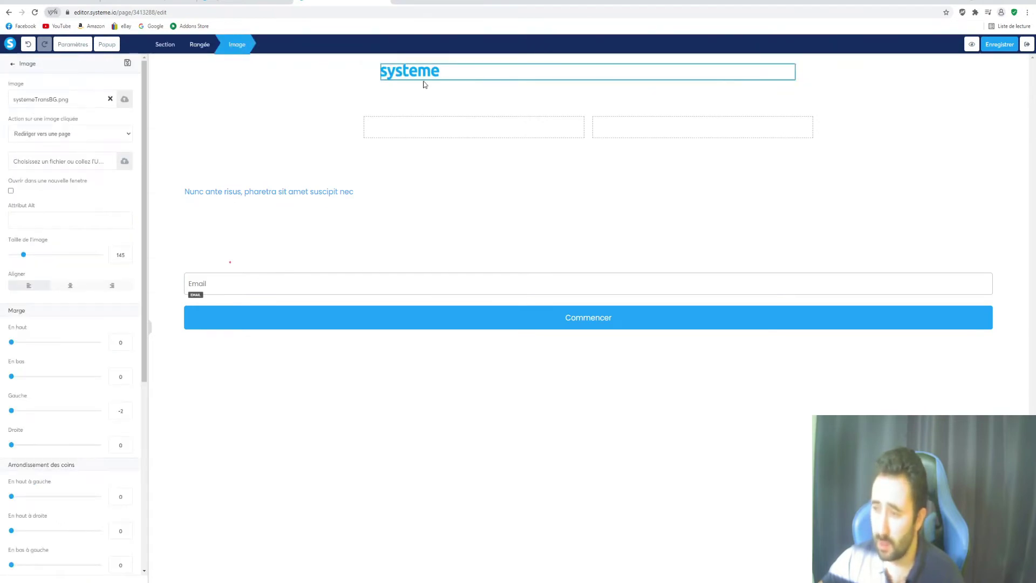
{"action": "left_click", "coordinate": [12, 66]}
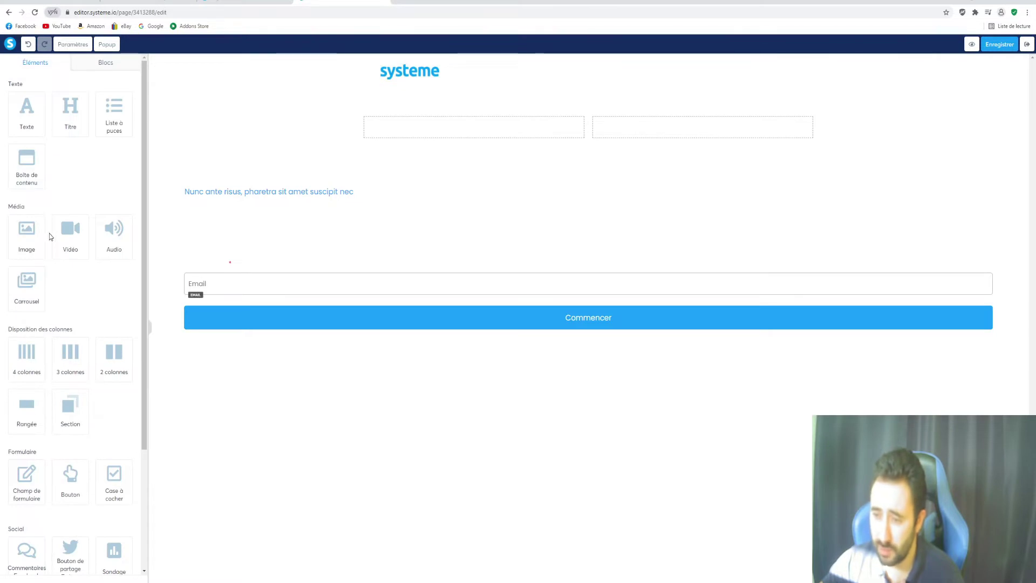
{"action": "left_click_drag", "start_coordinate": [21, 243], "coordinate": [577, 181]}
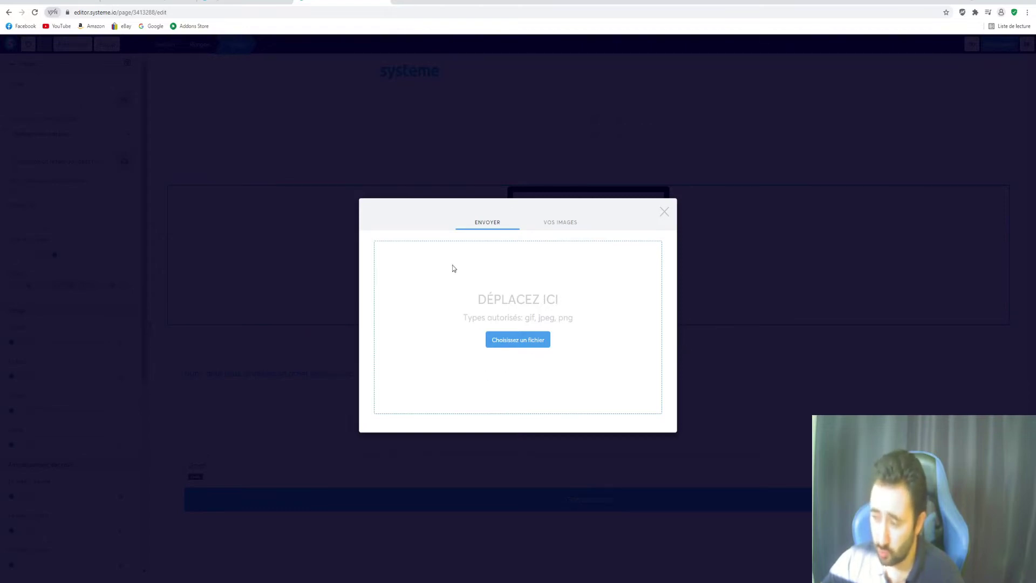
{"action": "left_click", "coordinate": [554, 224]}
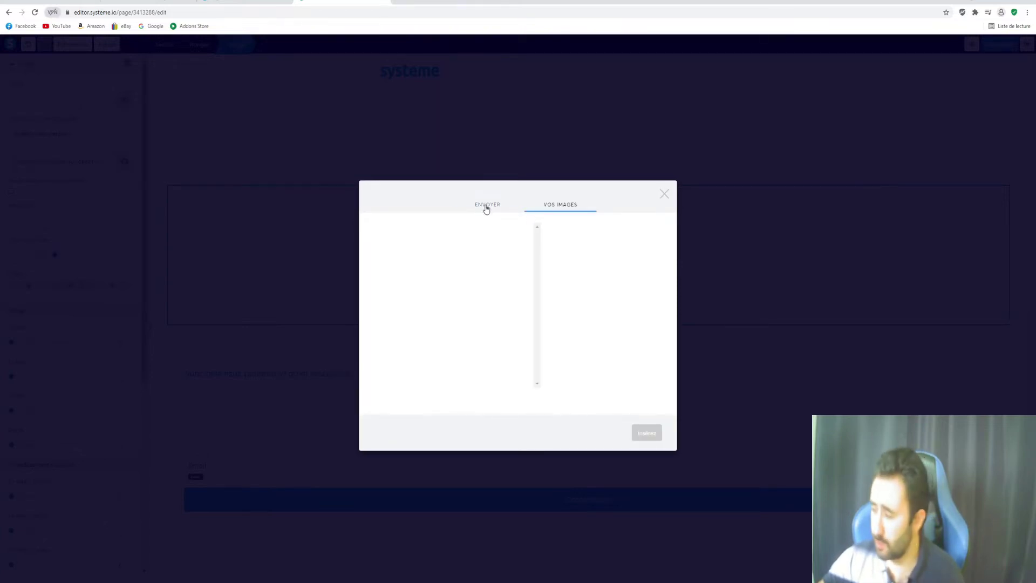
{"action": "left_click", "coordinate": [486, 205]}
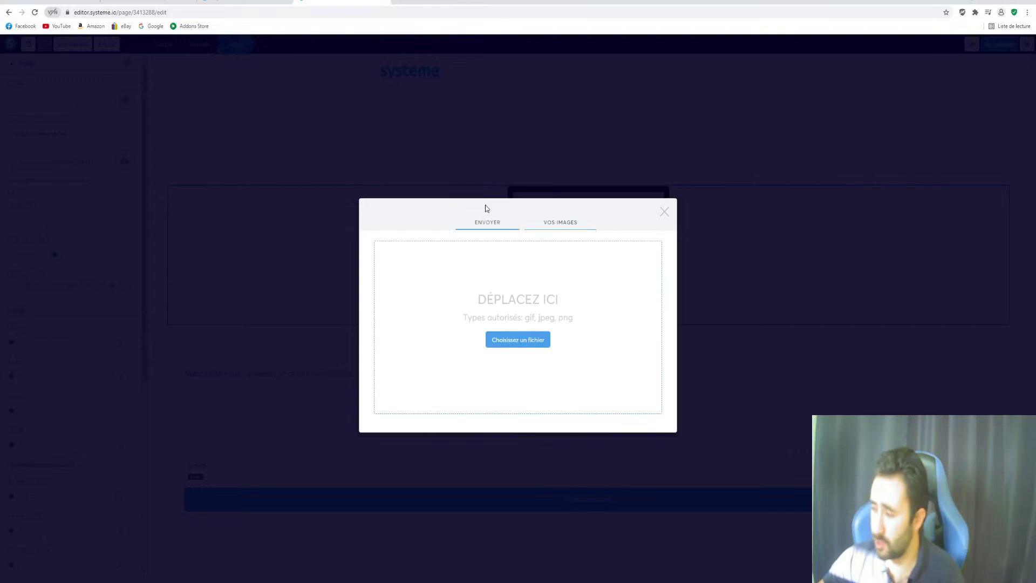
{"action": "left_click", "coordinate": [517, 339]}
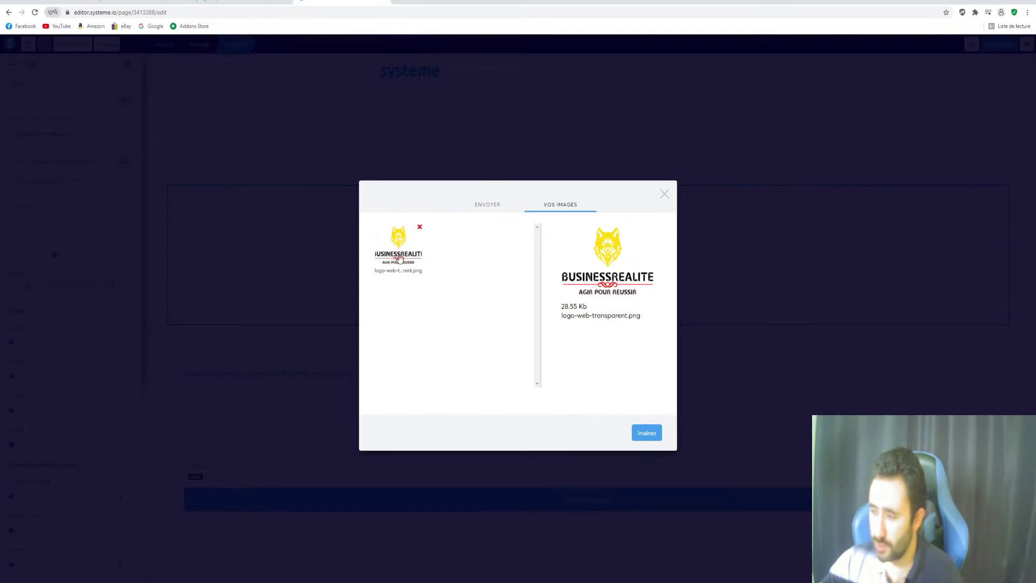
{"action": "left_click", "coordinate": [648, 435]}
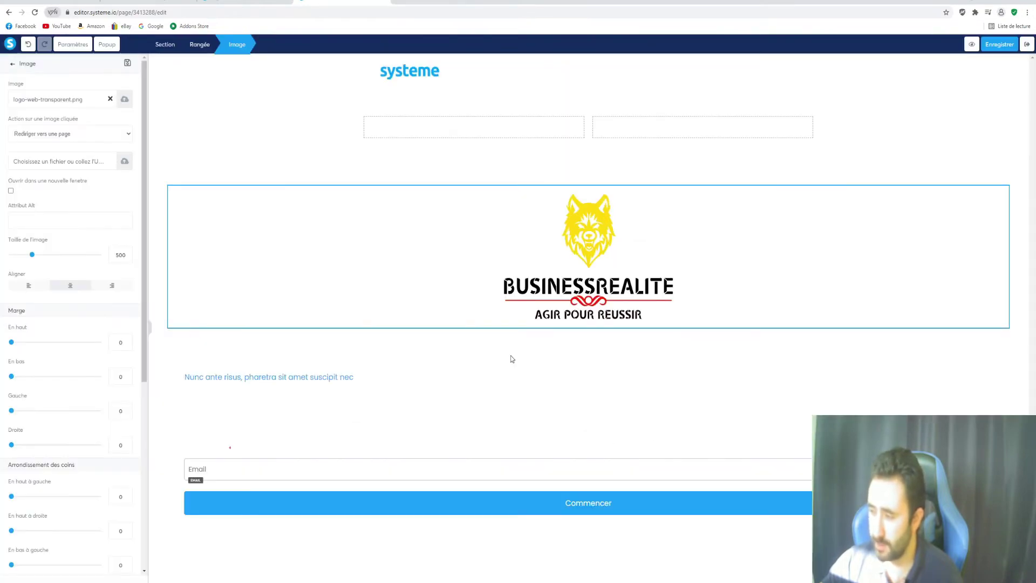
Shrink the wolf logo's Taille de l'image from 500 to 418
{"action": "left_click", "coordinate": [441, 274]}
{"action": "left_click", "coordinate": [441, 276]}
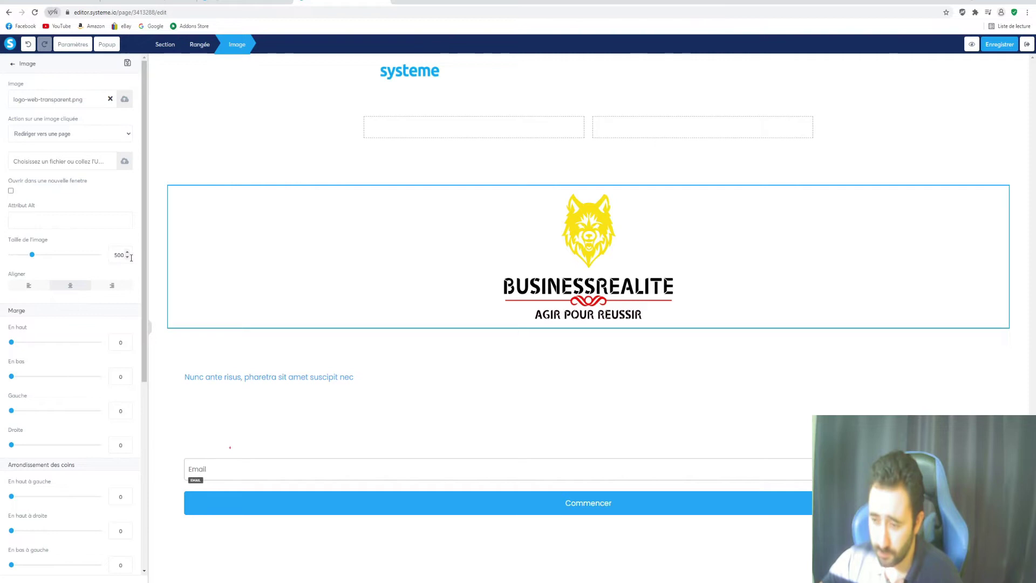
{"action": "mouse_move", "coordinate": [32, 254]}
{"action": "left_mouse_down"}
{"action": "mouse_move", "coordinate": [24, 259]}
{"action": "mouse_move", "coordinate": [51, 256]}
{"action": "mouse_move", "coordinate": [29, 260]}
{"action": "left_mouse_up"}
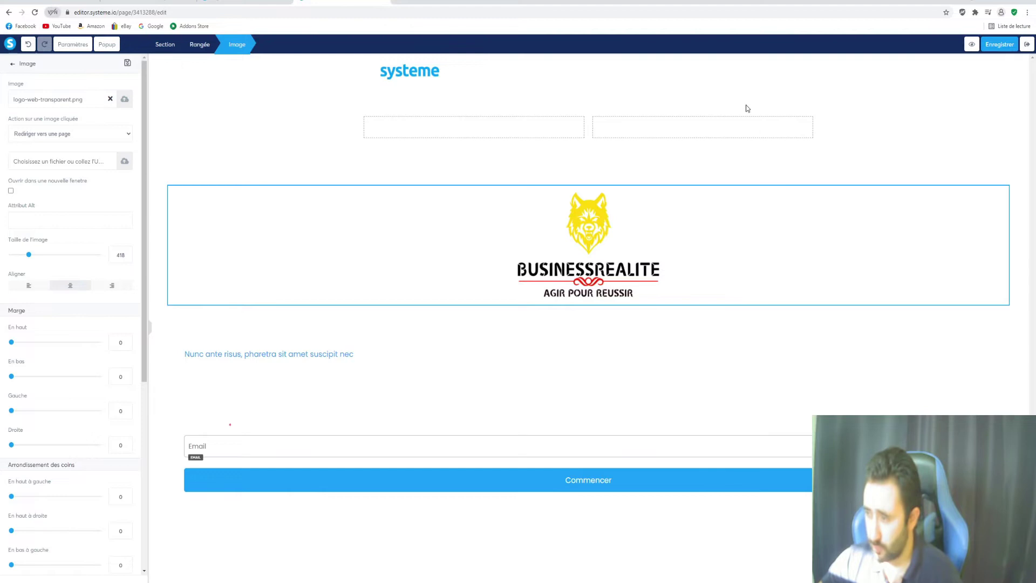
{"action": "left_click", "coordinate": [784, 105]}
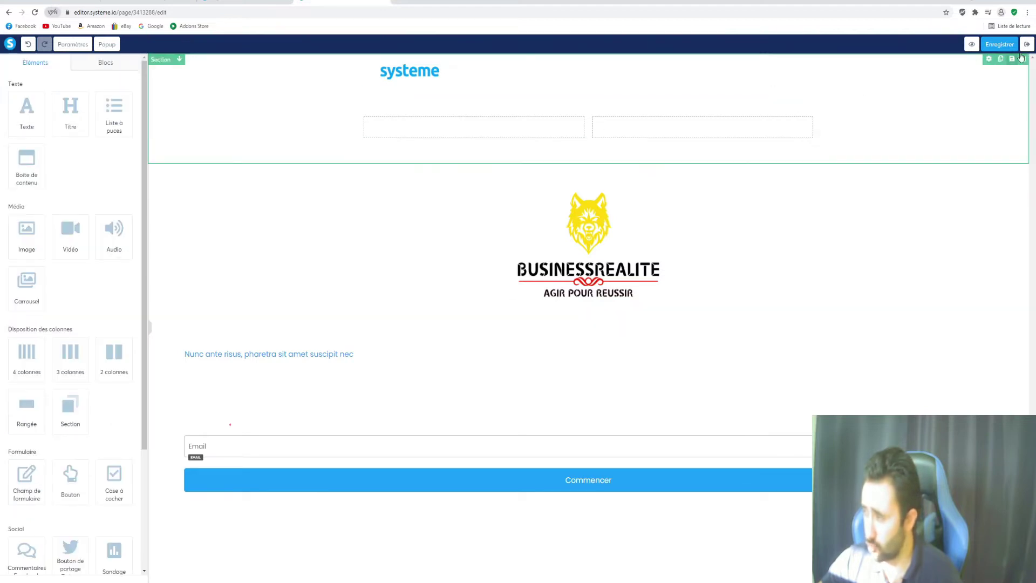
Delete the top section with the old systeme logo, then check the reference page
{"action": "left_click", "coordinate": [1023, 58]}
{"action": "left_click", "coordinate": [552, 61]}
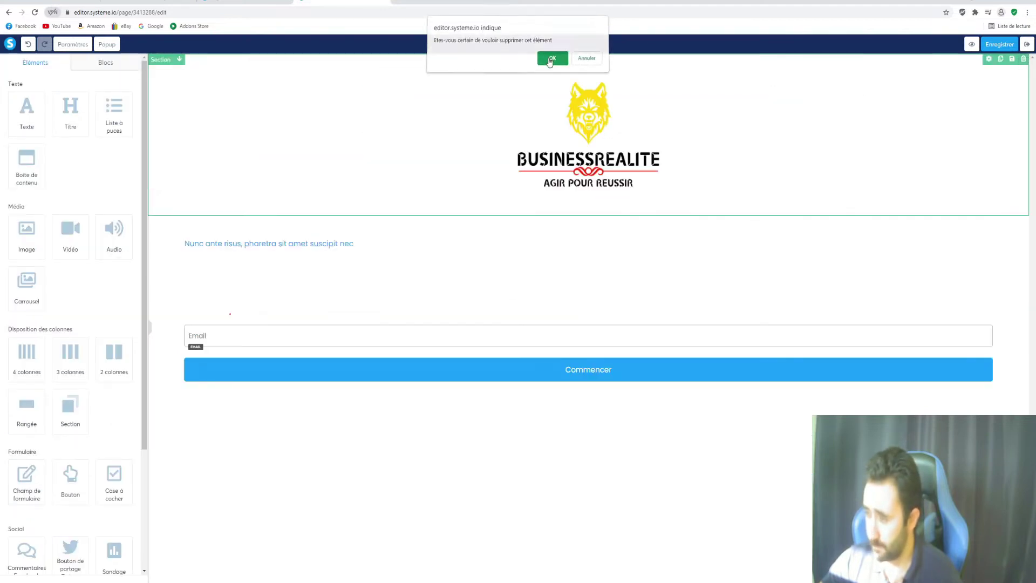
{"action": "left_click", "coordinate": [246, 2]}
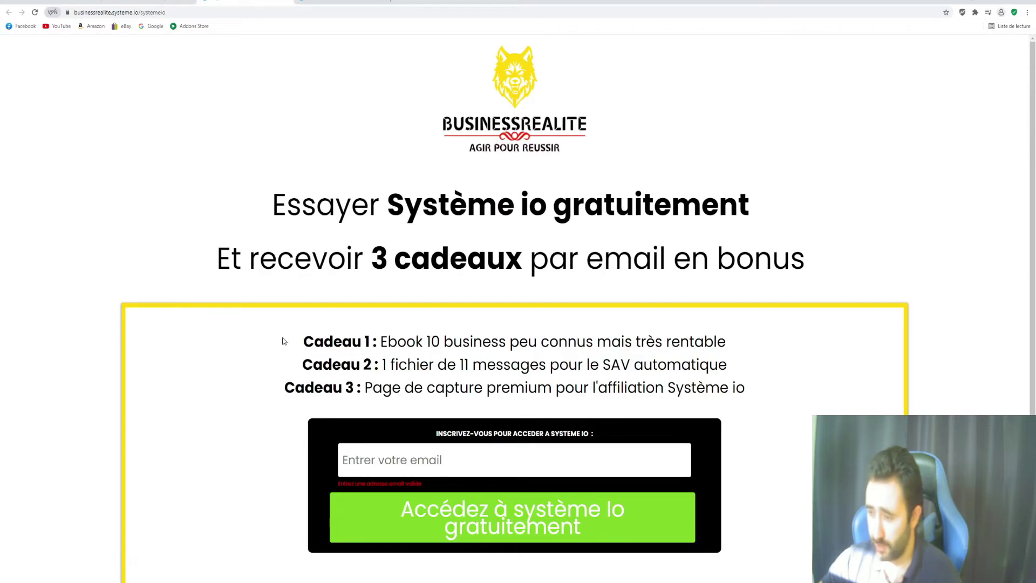
{"action": "scroll", "coordinate": [284, 334], "scroll_direction": "down", "scroll_amount": 3}
{"action": "scroll", "coordinate": [193, 230], "scroll_direction": "up", "scroll_amount": 2}
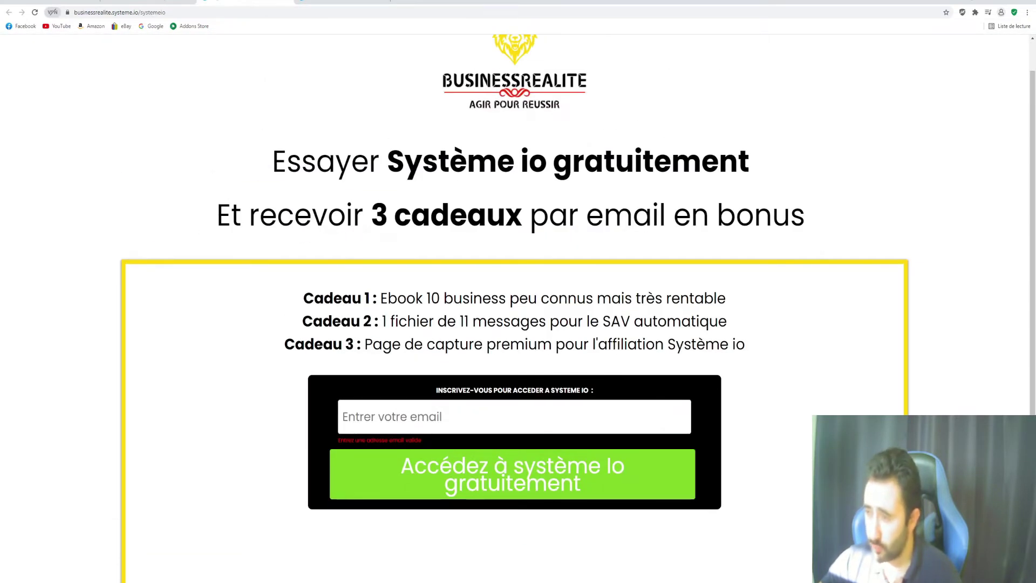
{"action": "left_click", "coordinate": [340, 2]}
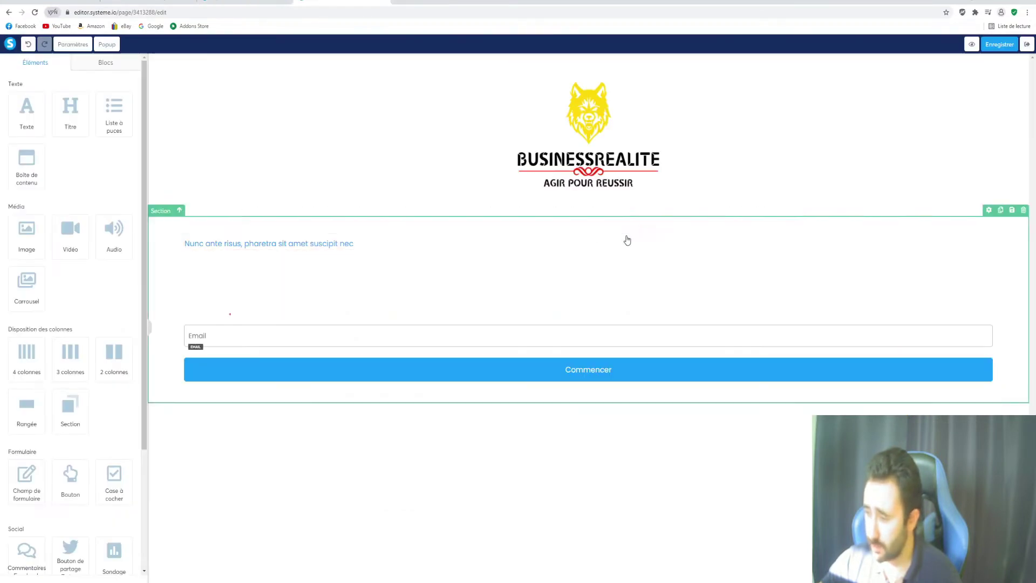
Erase the 'Nunc ante risus, pharetra sit amet suscipit nec' placeholder sentence from the text block
{"action": "left_click", "coordinate": [379, 246]}
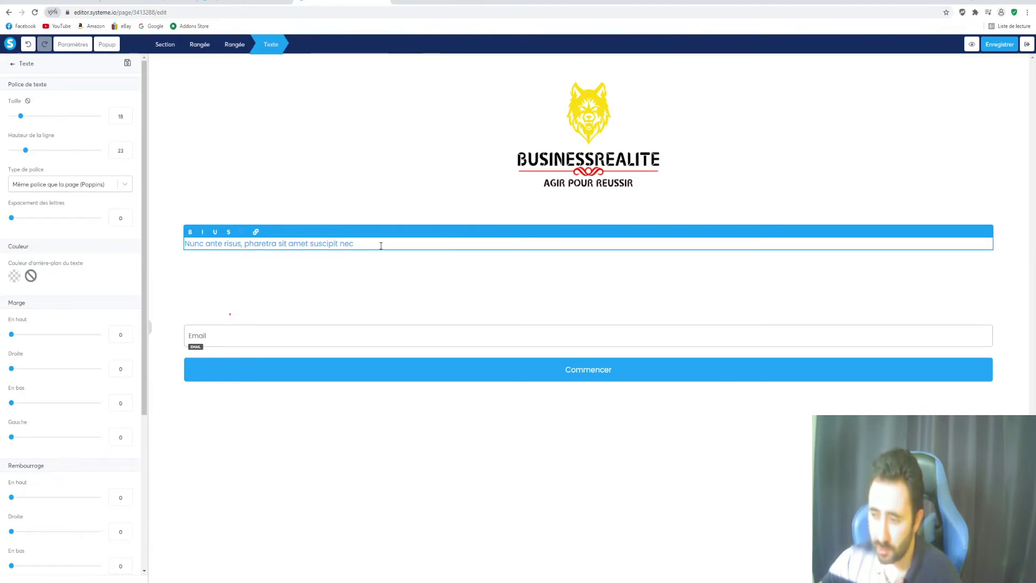
{"action": "scroll", "coordinate": [109, 247], "scroll_direction": "down", "scroll_amount": 4}
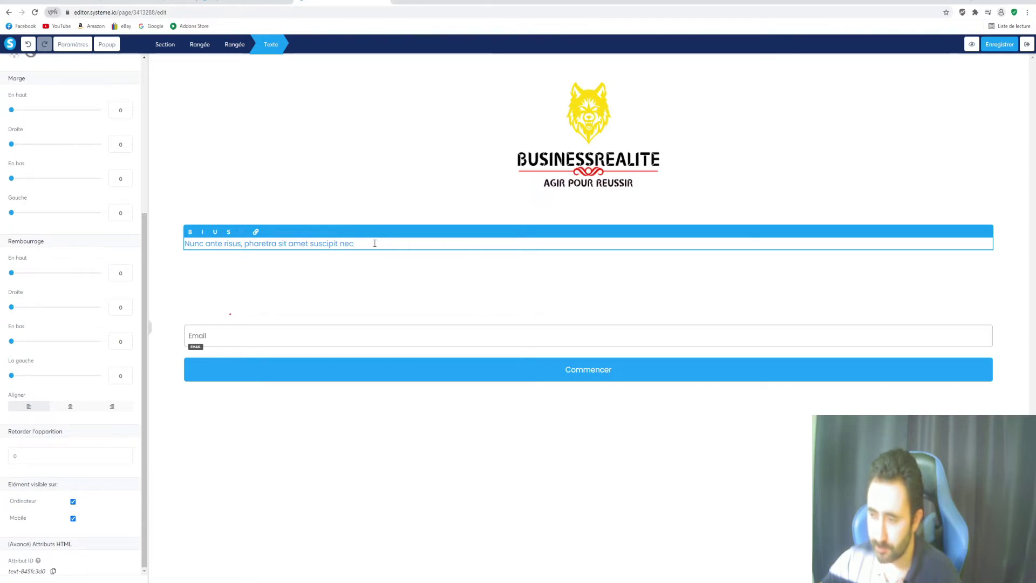
{"action": "left_click_drag", "start_coordinate": [374, 243], "coordinate": [147, 242]}
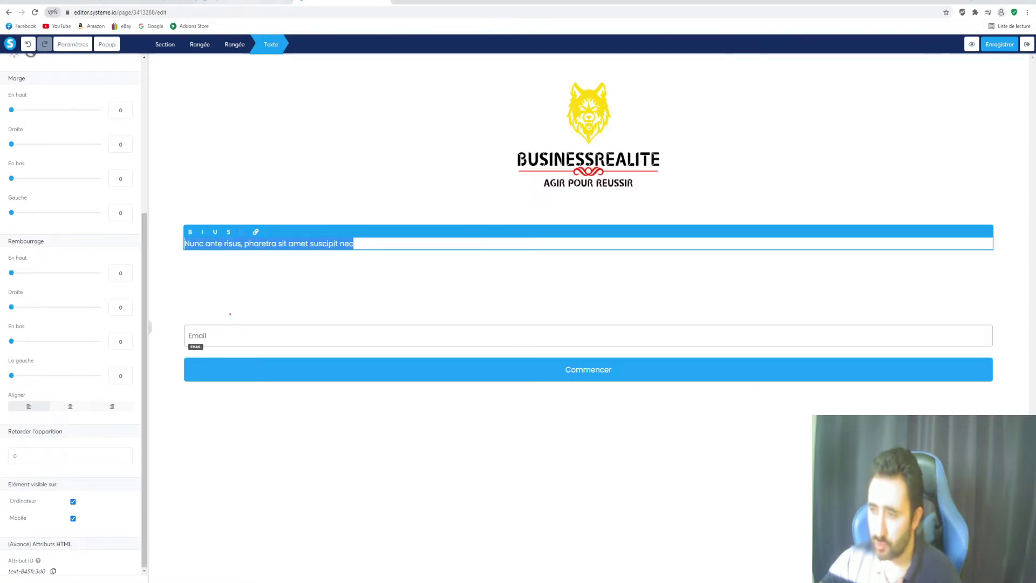
{"action": "left_click_drag", "start_coordinate": [247, 0], "coordinate": [0, 208]}
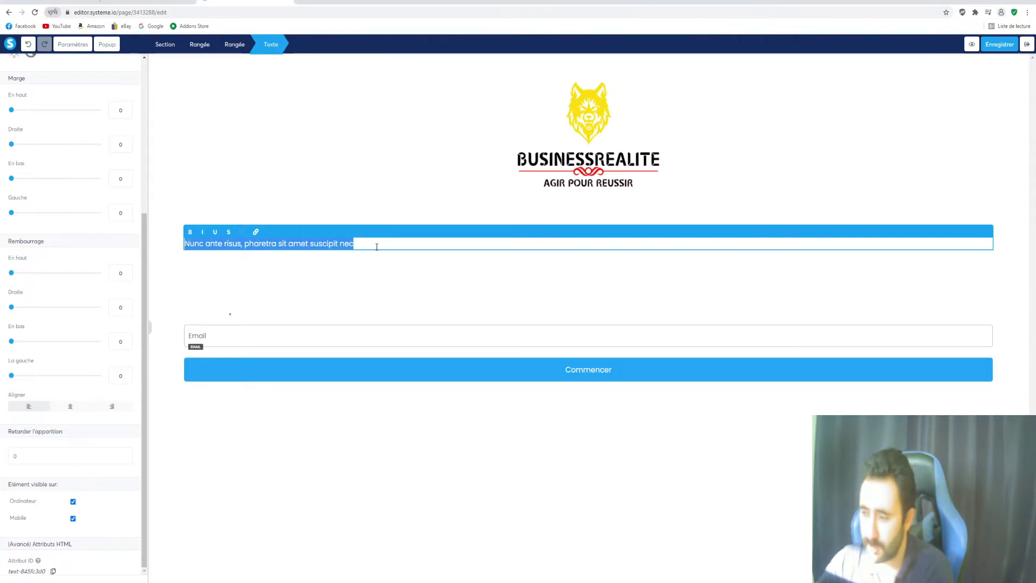
{"action": "key", "text": "BackSpace"}
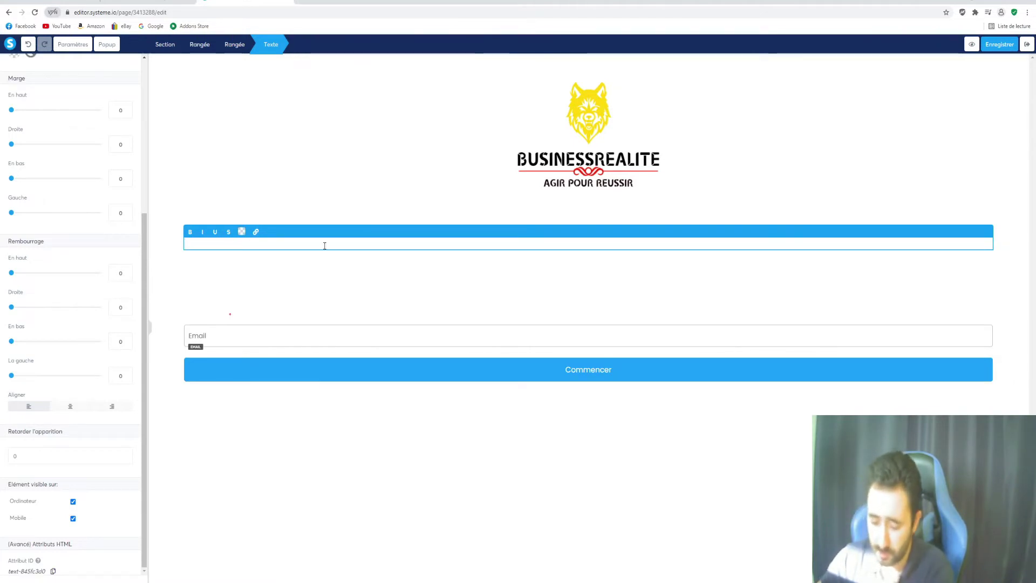
Write 'Essayer Système io Gratuitement' and 'Et recevoir 3 cadeaux par email en bonus' on separate lines
{"action": "type", "text": "E"}
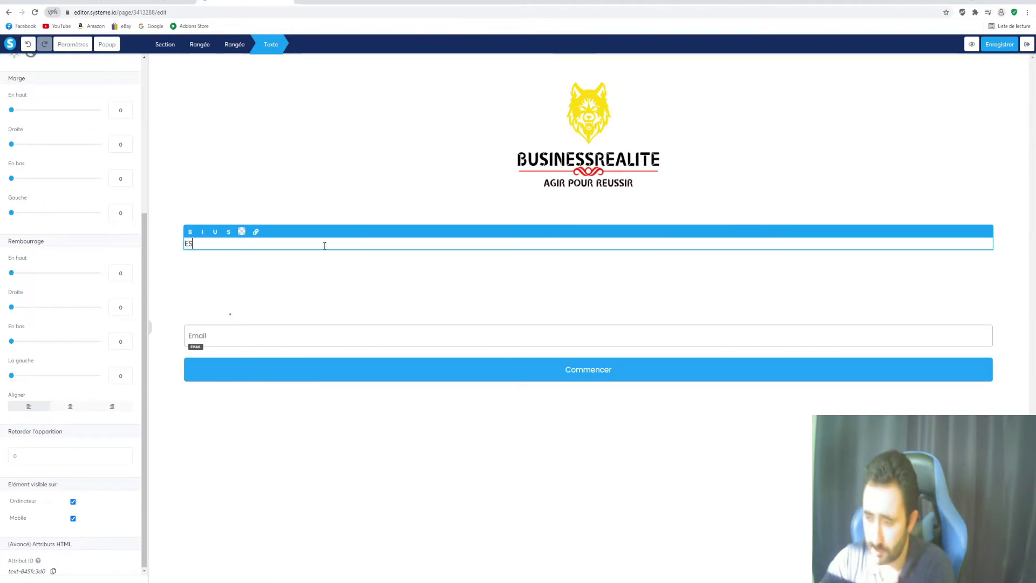
{"action": "type", "text": "ssayer"}
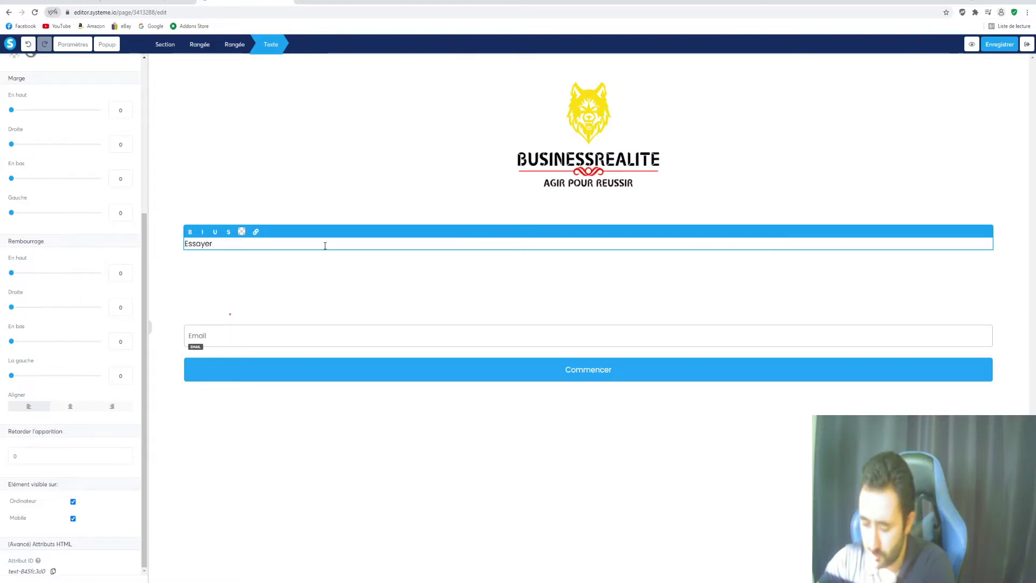
{"action": "type", "text": " Syst"}
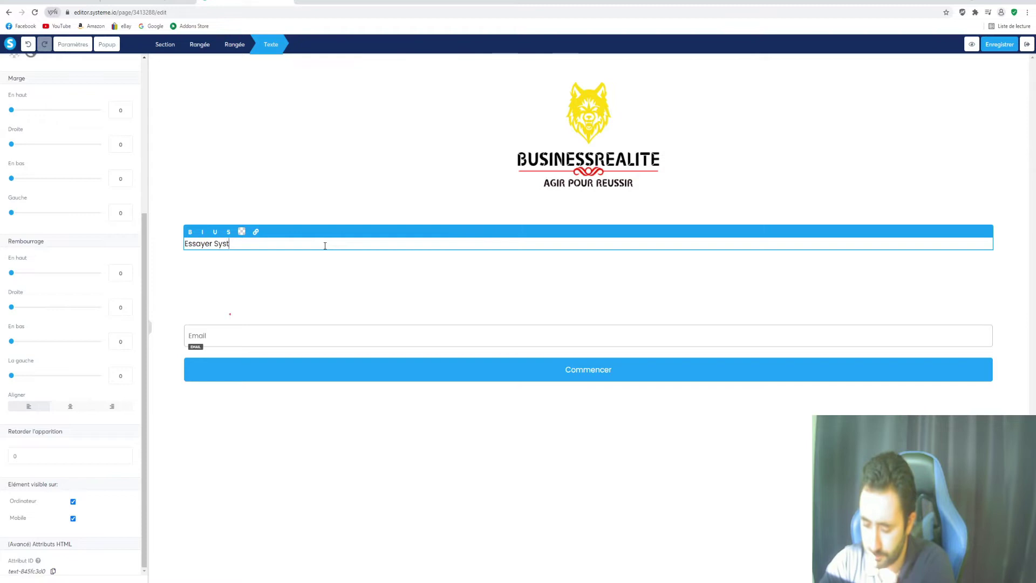
{"action": "type", "text": "ème io"}
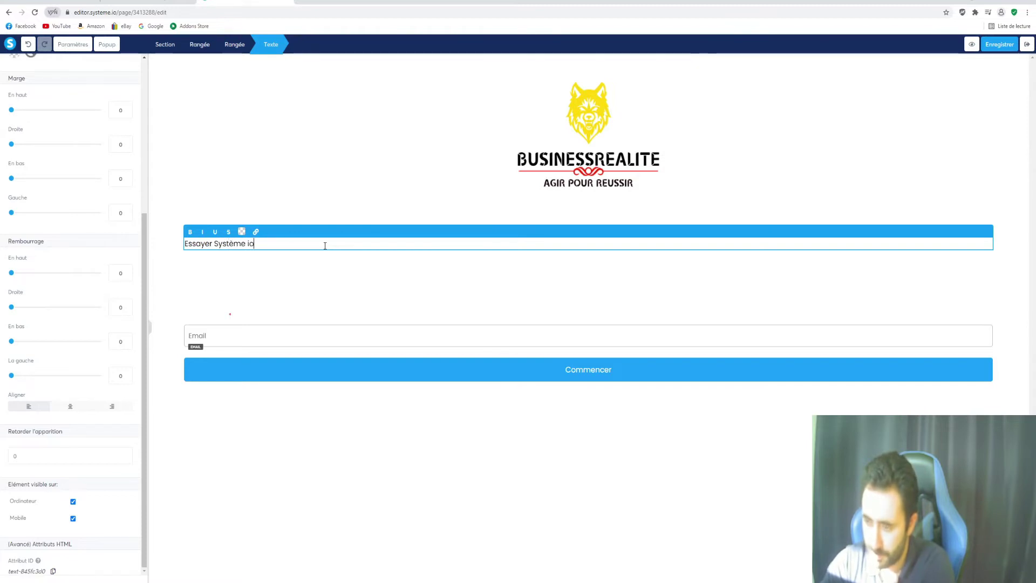
{"action": "type", "text": " G"}
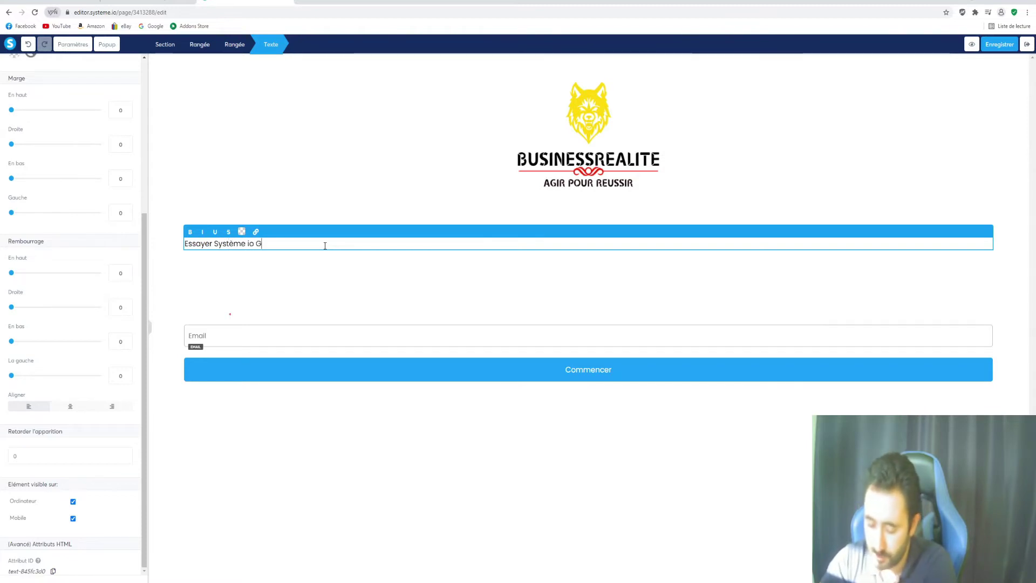
{"action": "type", "text": "ratui"}
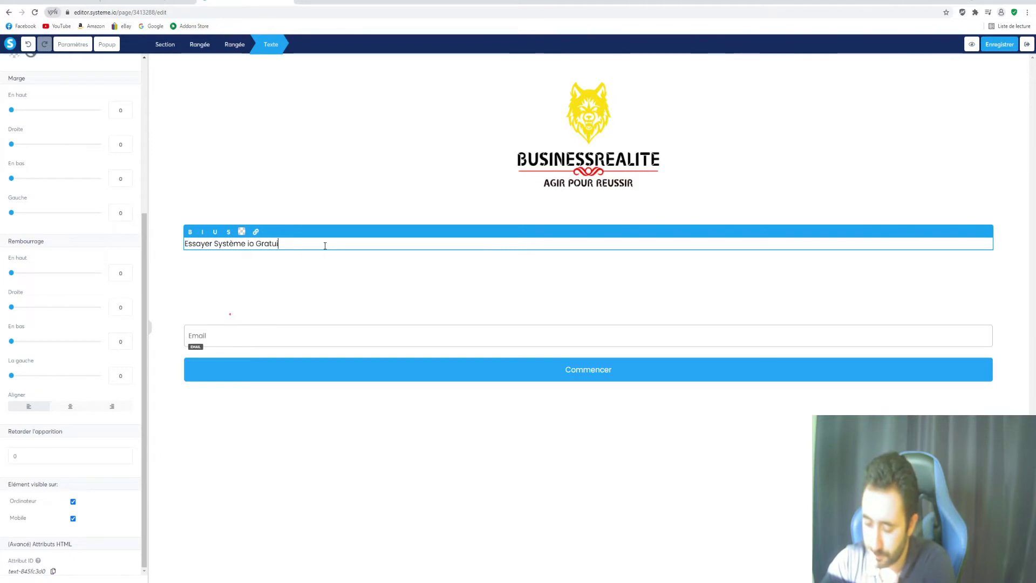
{"action": "type", "text": "tement Et recevoir"}
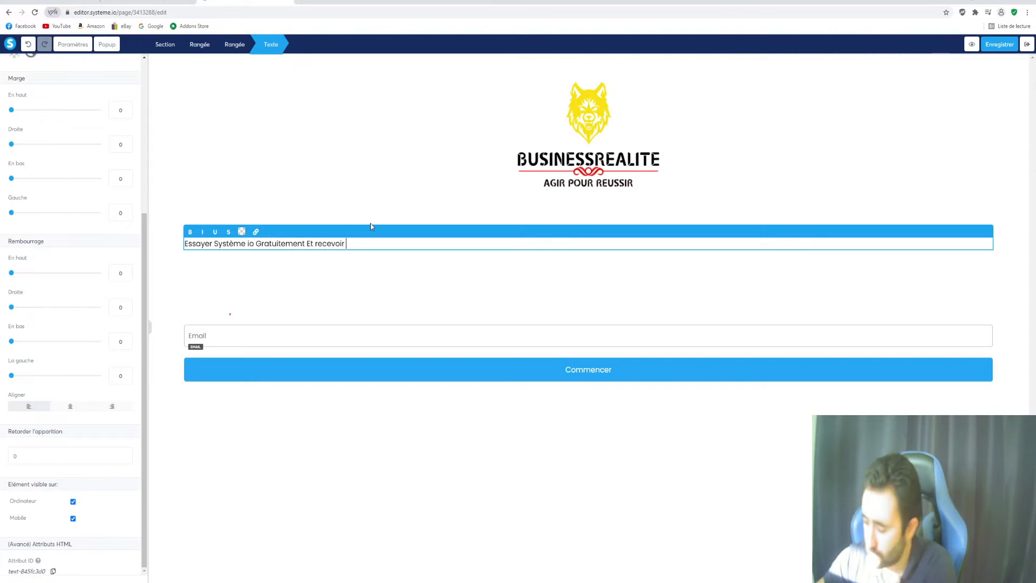
{"action": "type", "text": "cadeaux p"}
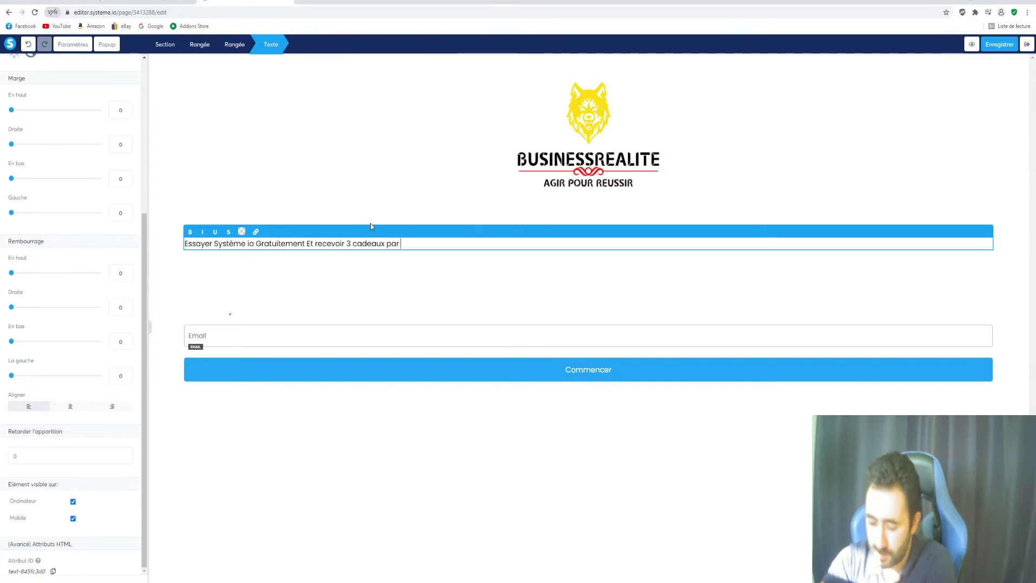
{"action": "type", "text": "ar"}
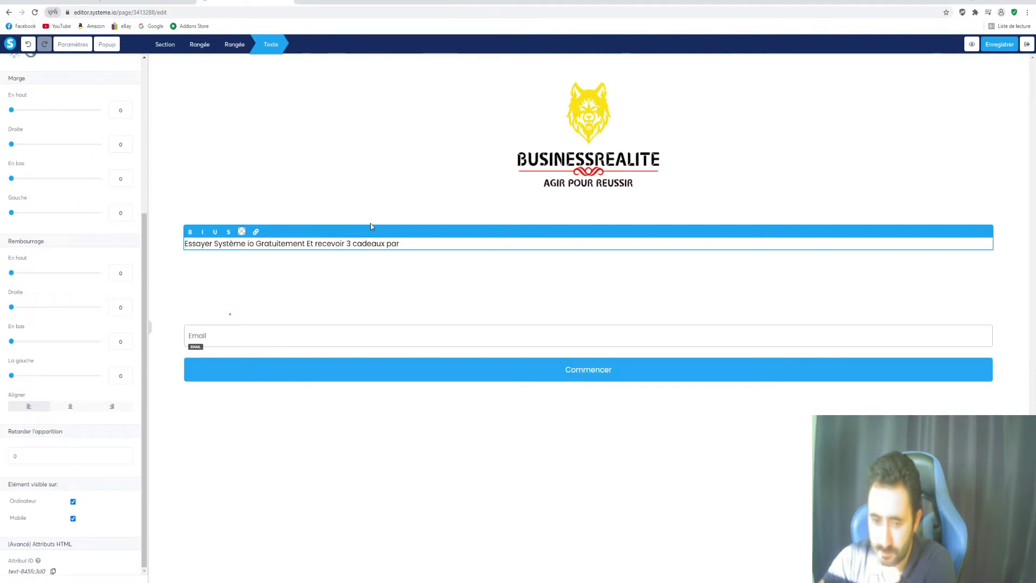
{"action": "type", "text": " email en bonus"}
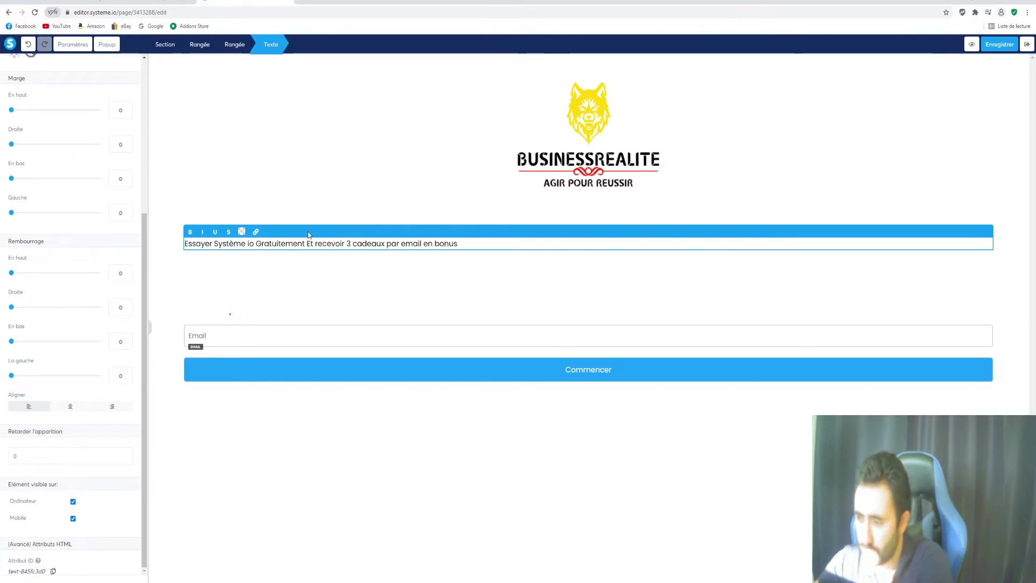
{"action": "key", "text": "Return"}
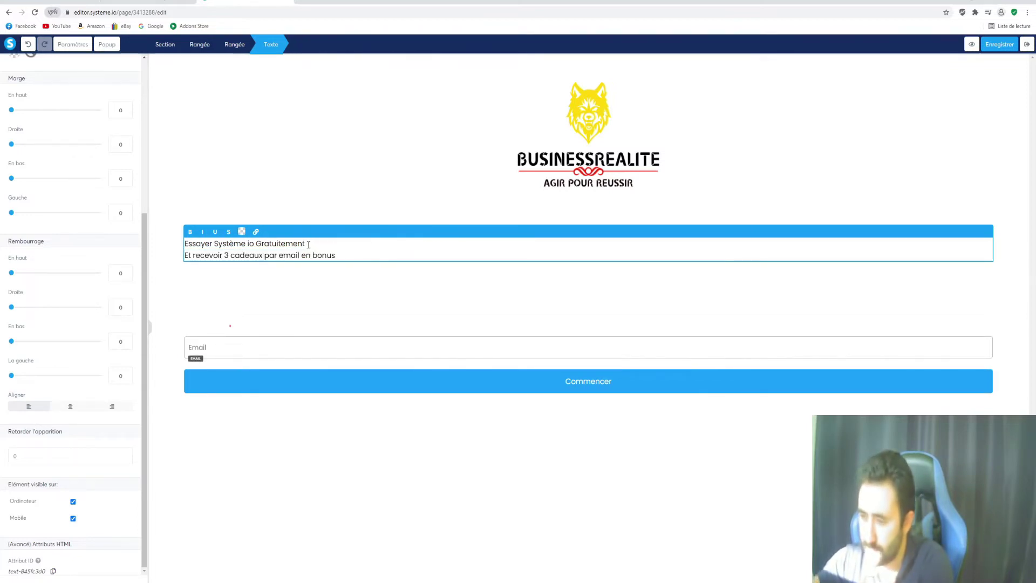
Centre-align the two-line headline
{"action": "left_click_drag", "start_coordinate": [338, 255], "coordinate": [174, 235]}
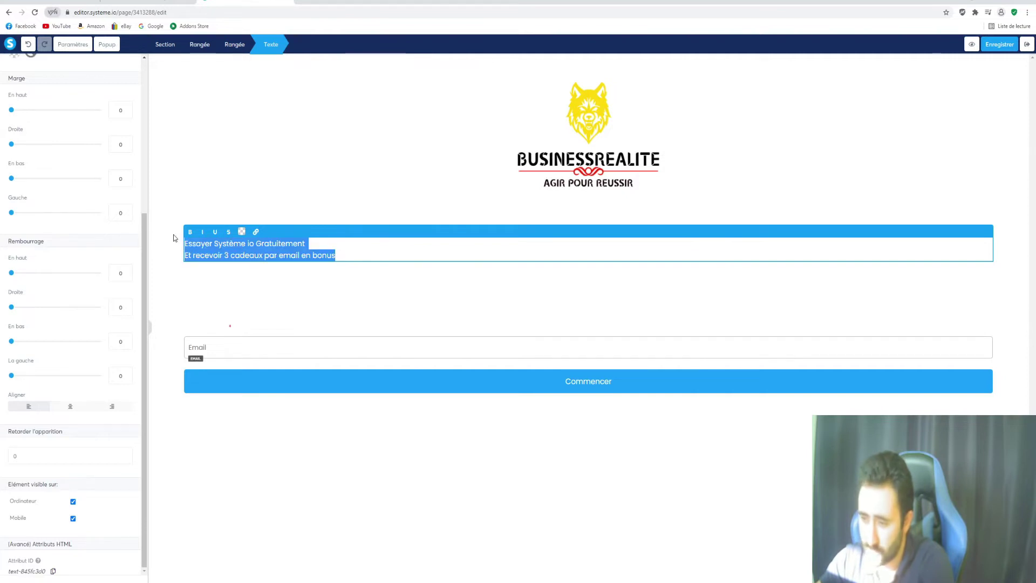
{"action": "scroll", "coordinate": [80, 322], "scroll_direction": "up", "scroll_amount": 4}
{"action": "scroll", "coordinate": [80, 322], "scroll_direction": "down", "scroll_amount": 4}
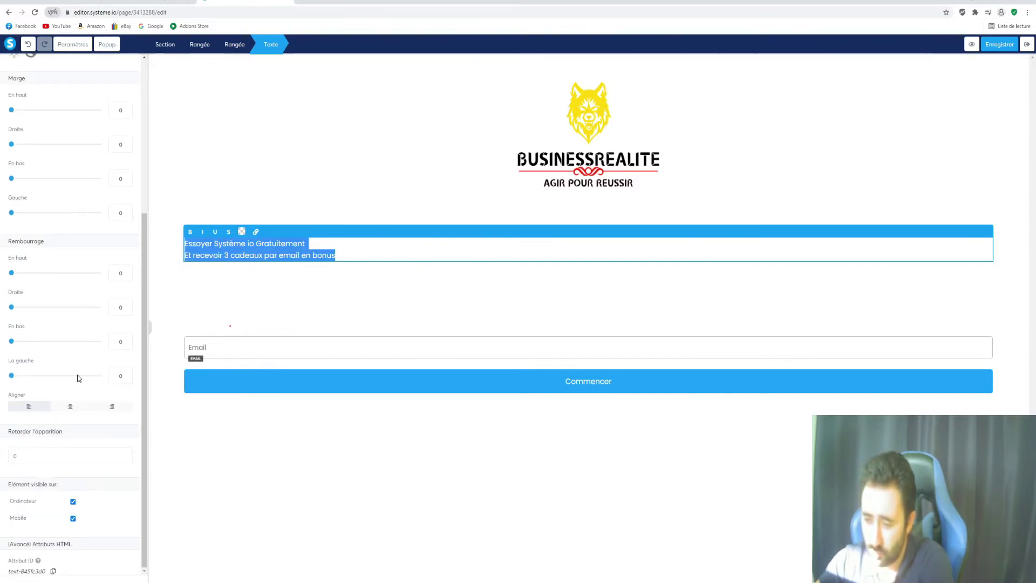
{"action": "left_click", "coordinate": [76, 408]}
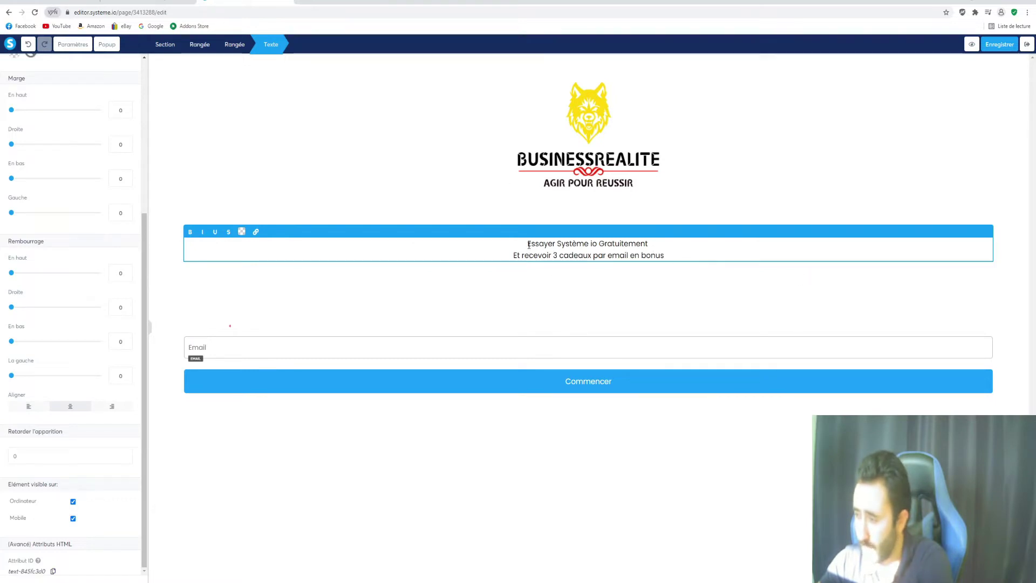
Make 'Système io Gratuitement' and '3 cadeaux' bold
{"action": "left_click_drag", "start_coordinate": [536, 243], "coordinate": [653, 242]}
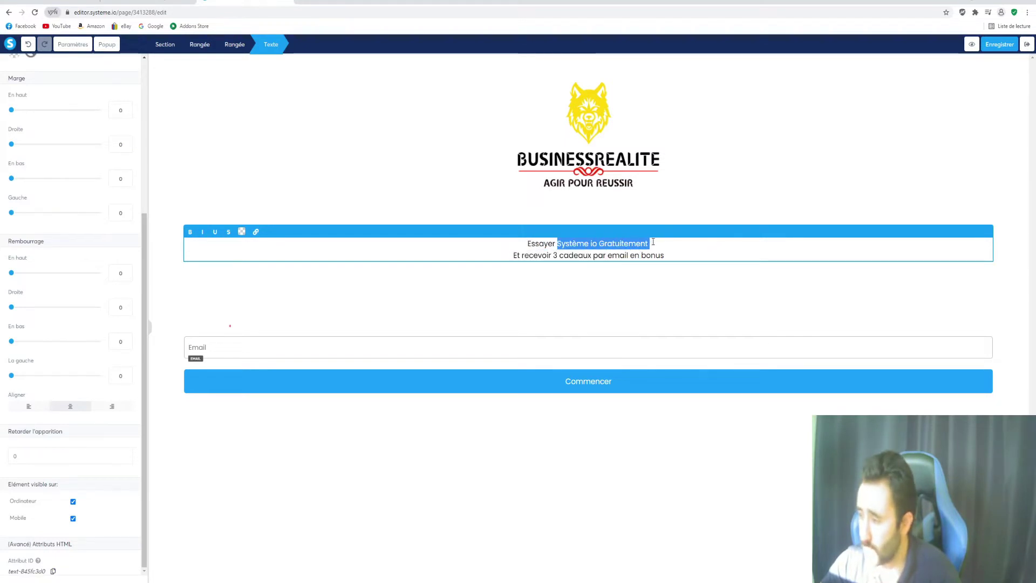
{"action": "left_click", "coordinate": [190, 233]}
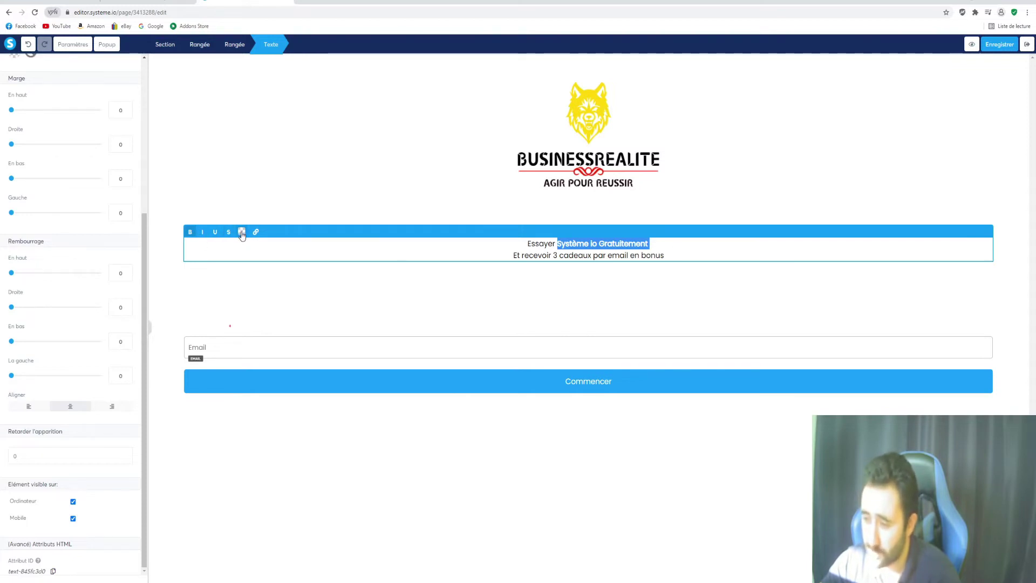
{"action": "left_click", "coordinate": [241, 232]}
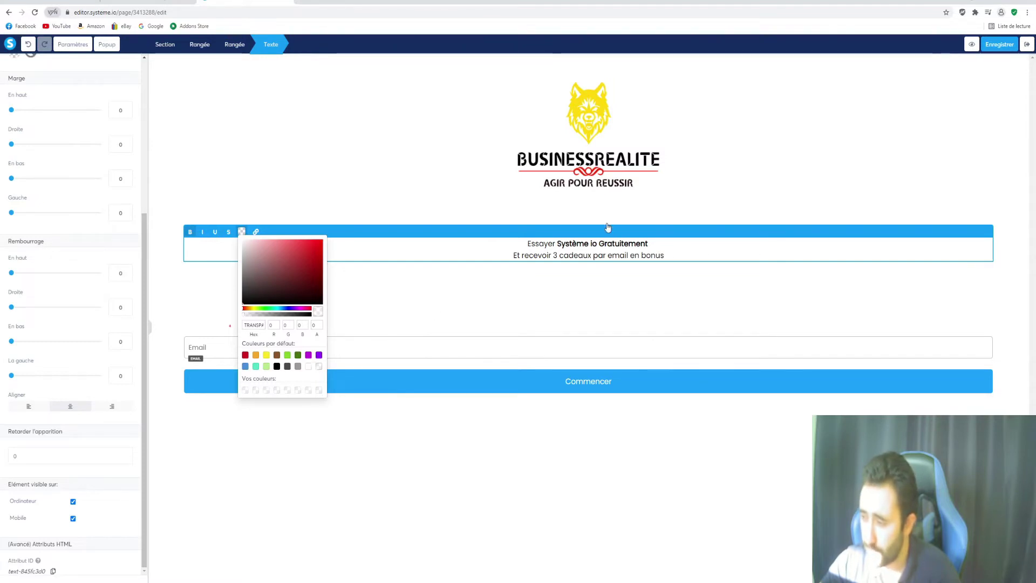
{"action": "left_click", "coordinate": [522, 247]}
{"action": "left_click_drag", "start_coordinate": [554, 257], "coordinate": [592, 256]}
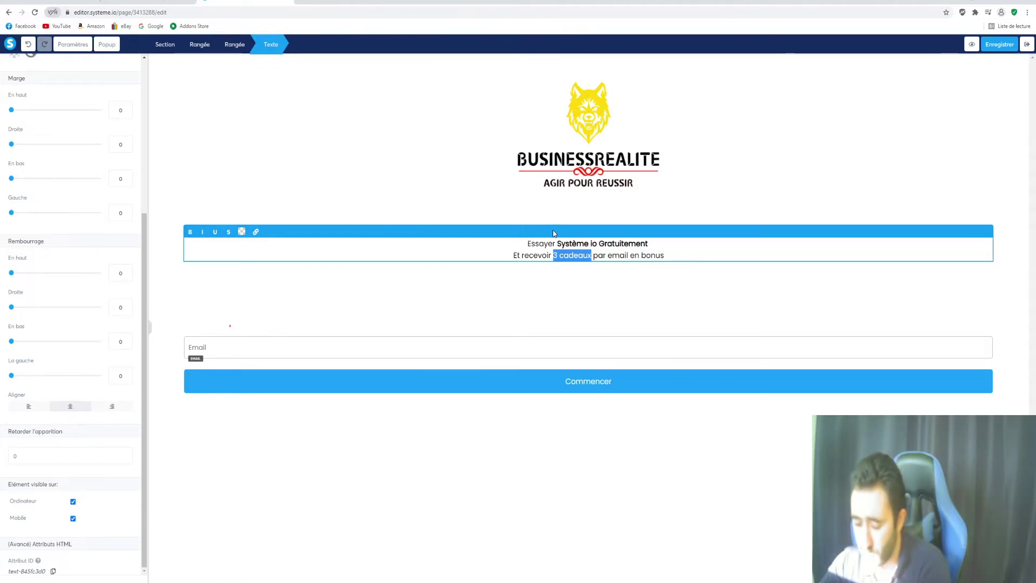
{"action": "key", "text": "ctrl+b"}
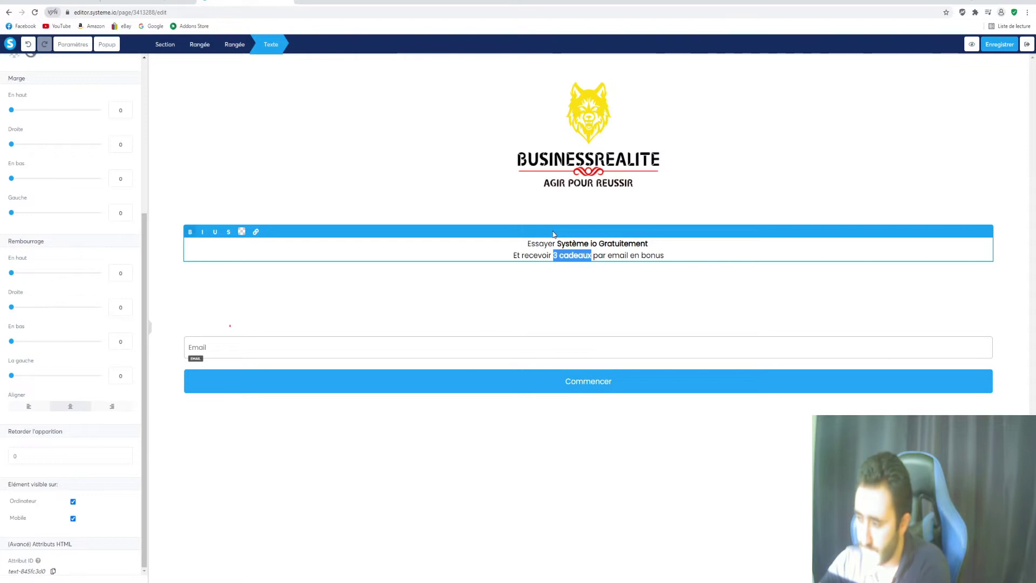
{"action": "left_click", "coordinate": [717, 248]}
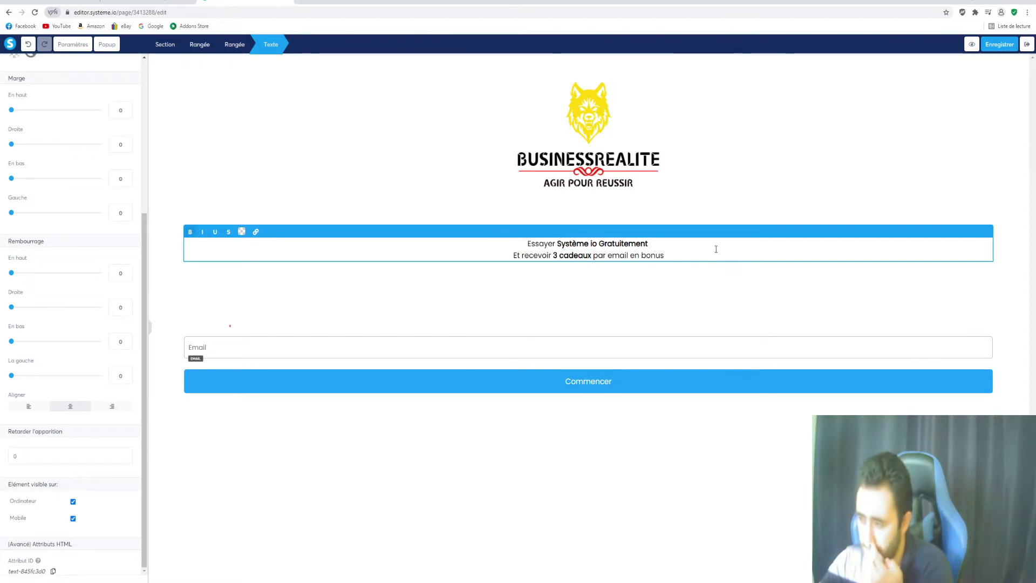
Enlarge the headline text to size 46 and bring the reference window into view
{"action": "key", "text": "ctrl+a"}
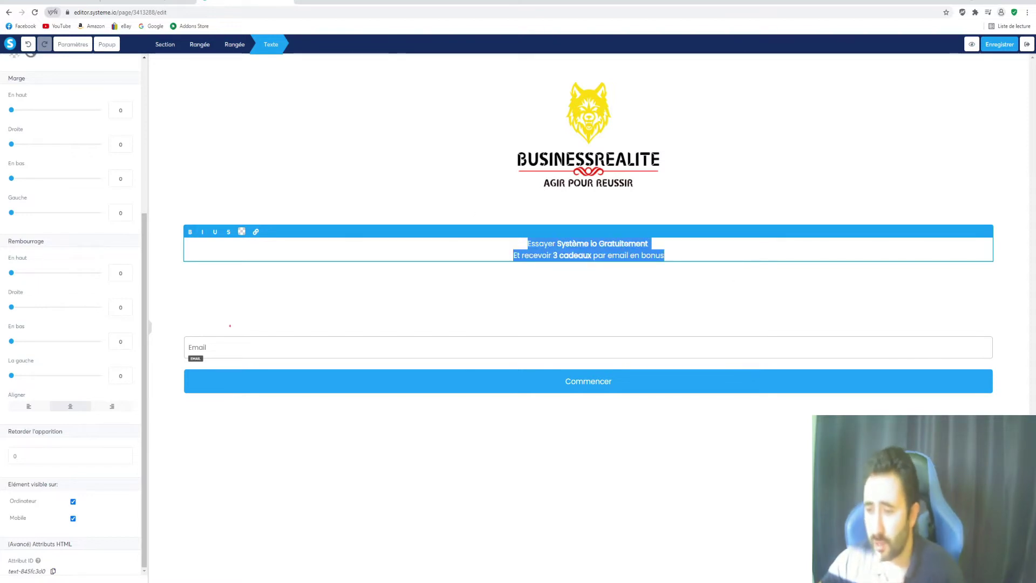
{"action": "scroll", "coordinate": [19, 312], "scroll_direction": "up", "scroll_amount": 5}
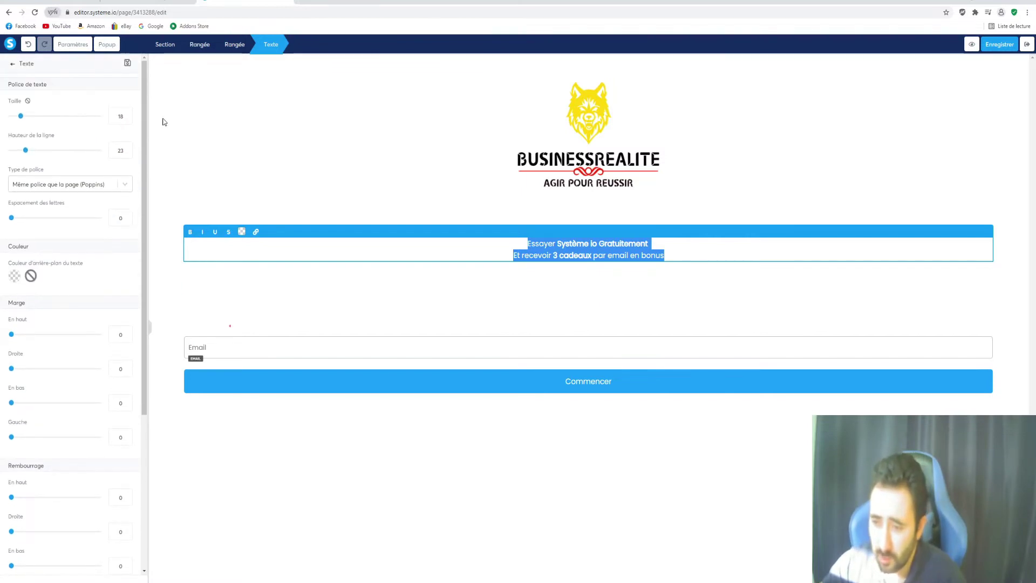
{"action": "left_click", "coordinate": [682, 251]}
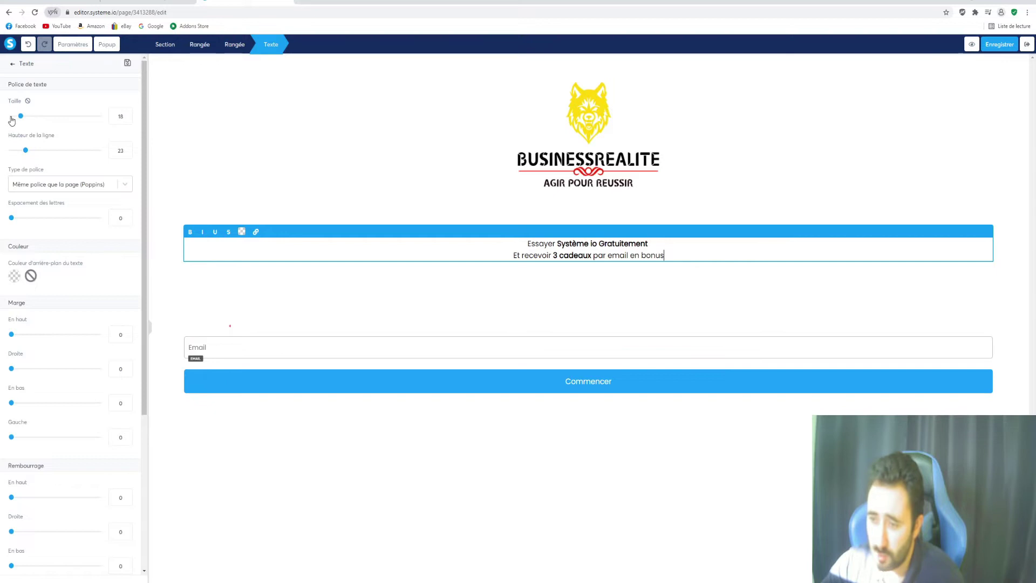
{"action": "left_click_drag", "start_coordinate": [21, 117], "coordinate": [48, 125]}
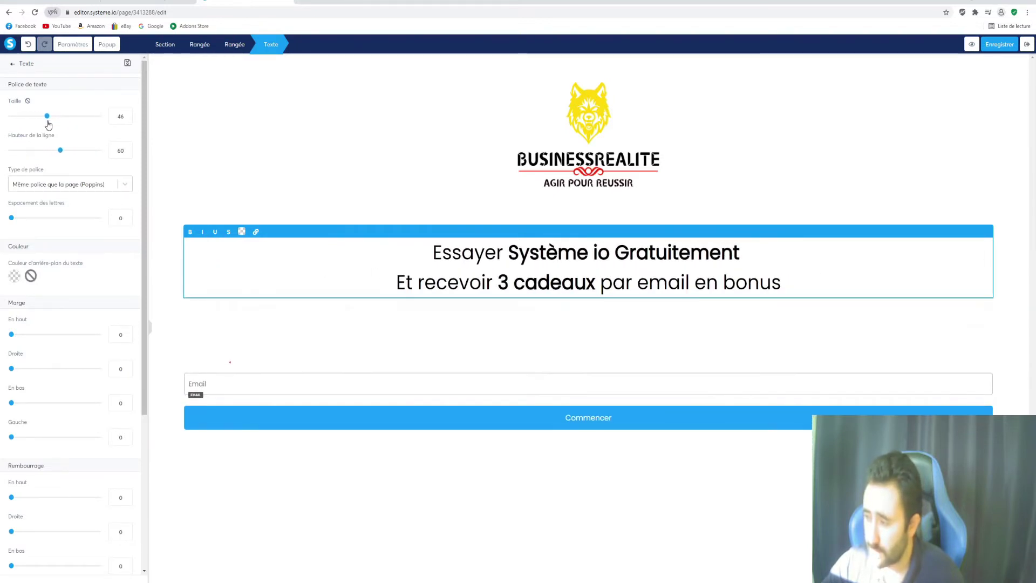
{"action": "left_click", "coordinate": [373, 161]}
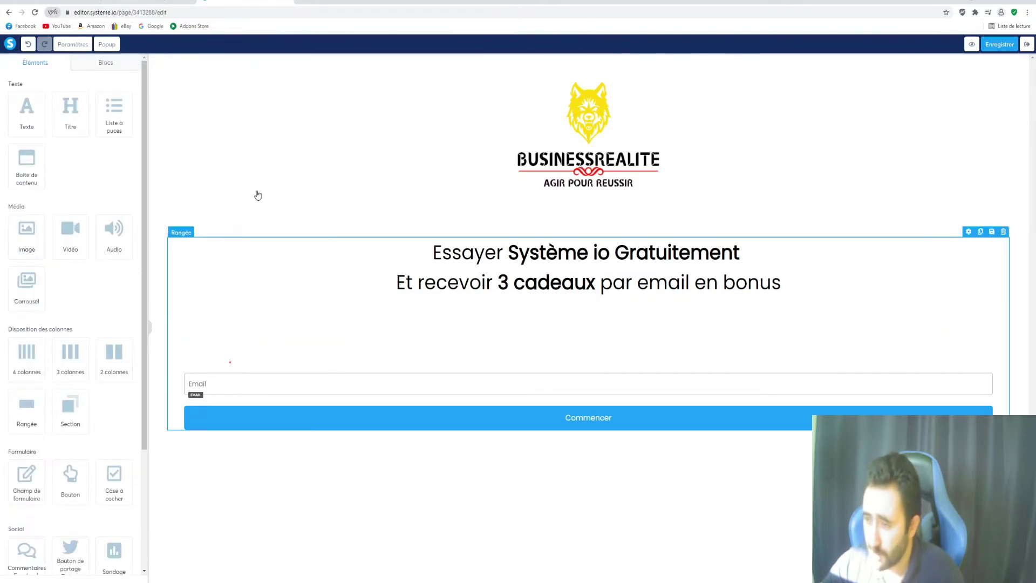
{"action": "left_click_drag", "start_coordinate": [0, 9], "coordinate": [479, 2]}
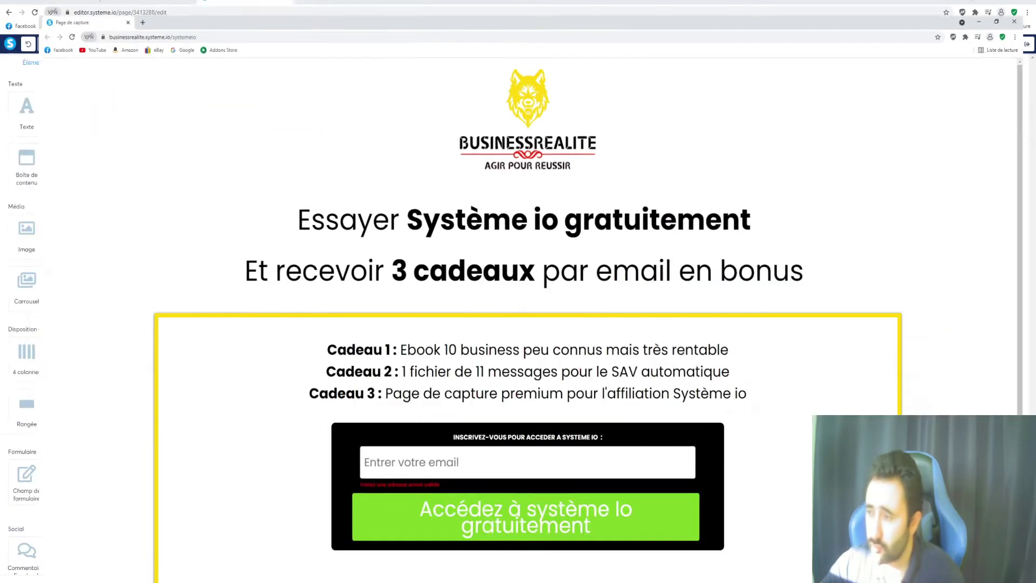
Scroll through the reference page's headline, yellow-bordered gift list and email form
{"action": "scroll", "coordinate": [298, 253], "scroll_direction": "down", "scroll_amount": 2}
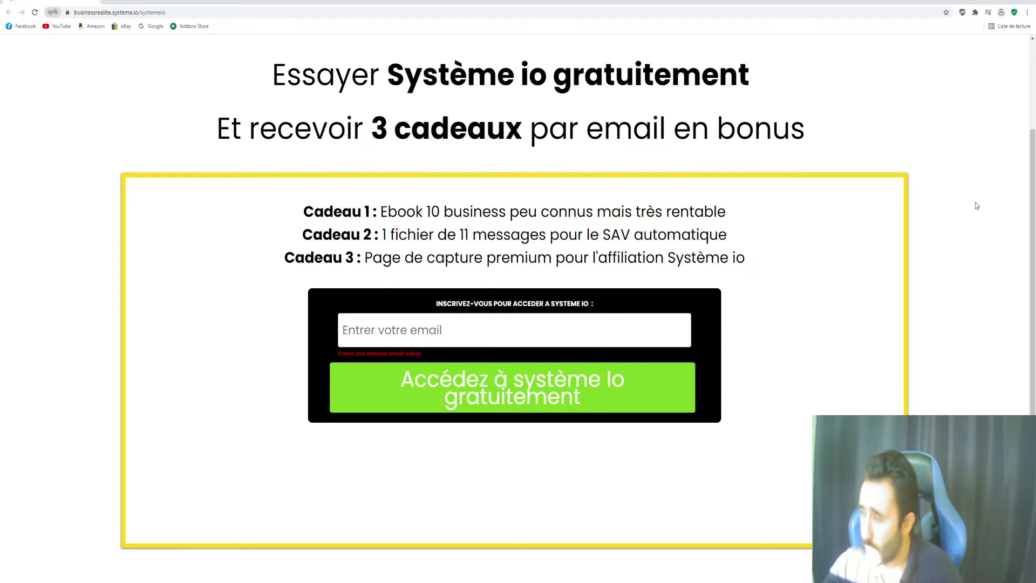
{"action": "scroll", "coordinate": [347, 467], "scroll_direction": "up", "scroll_amount": 2}
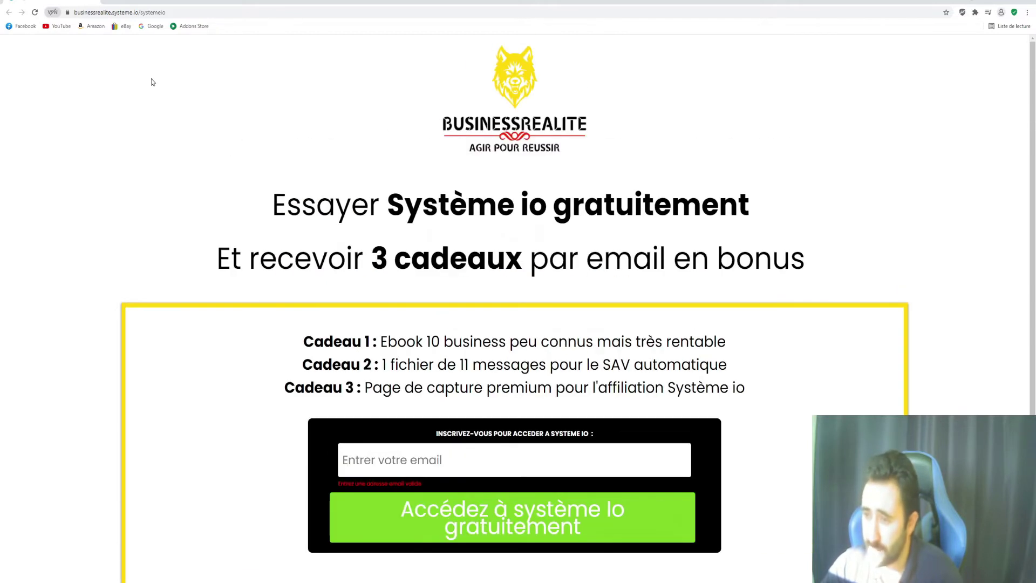
{"action": "scroll", "coordinate": [254, 494], "scroll_direction": "down", "scroll_amount": 1}
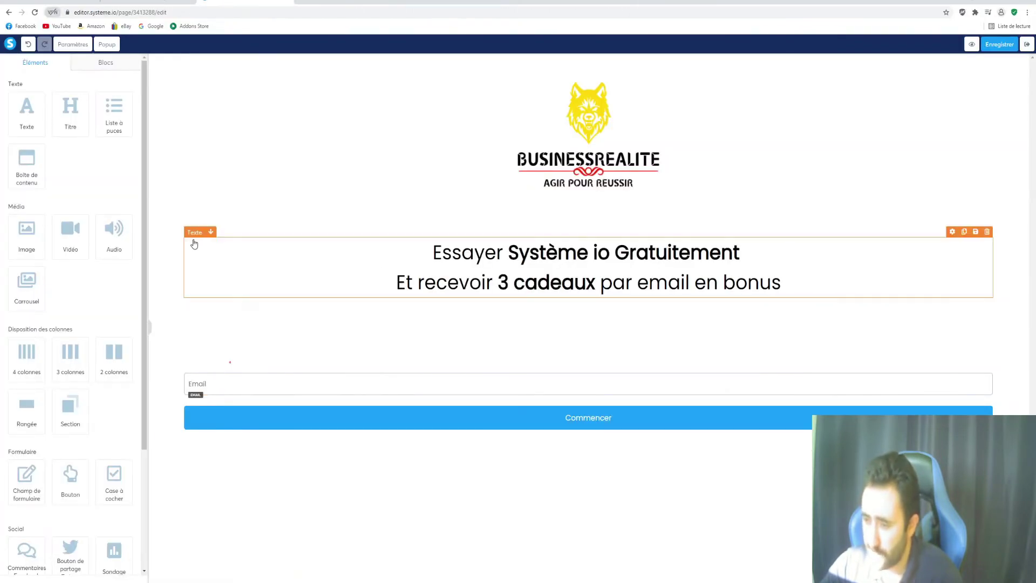
{"action": "left_click", "coordinate": [205, 239]}
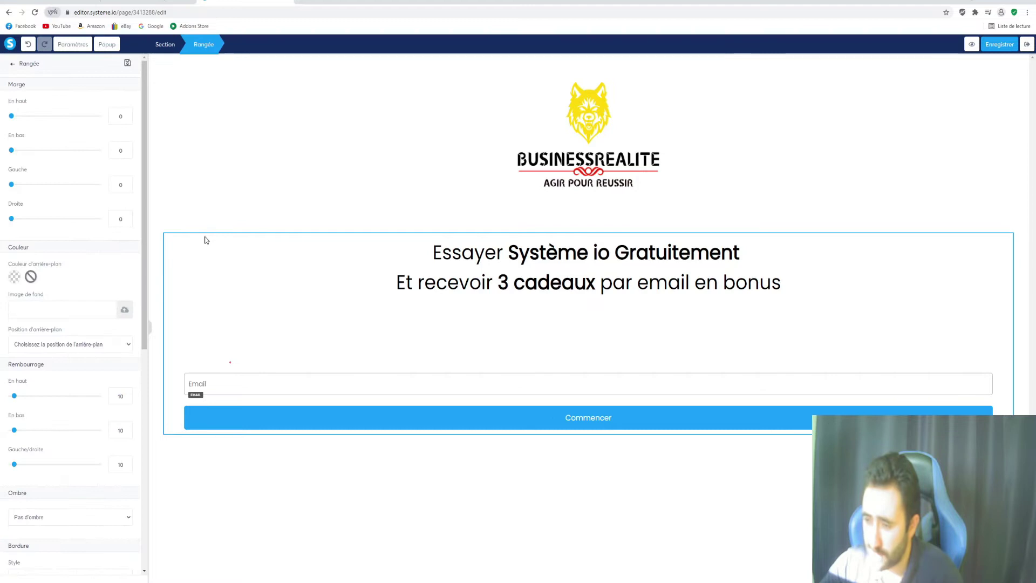
{"action": "left_click", "coordinate": [391, 160]}
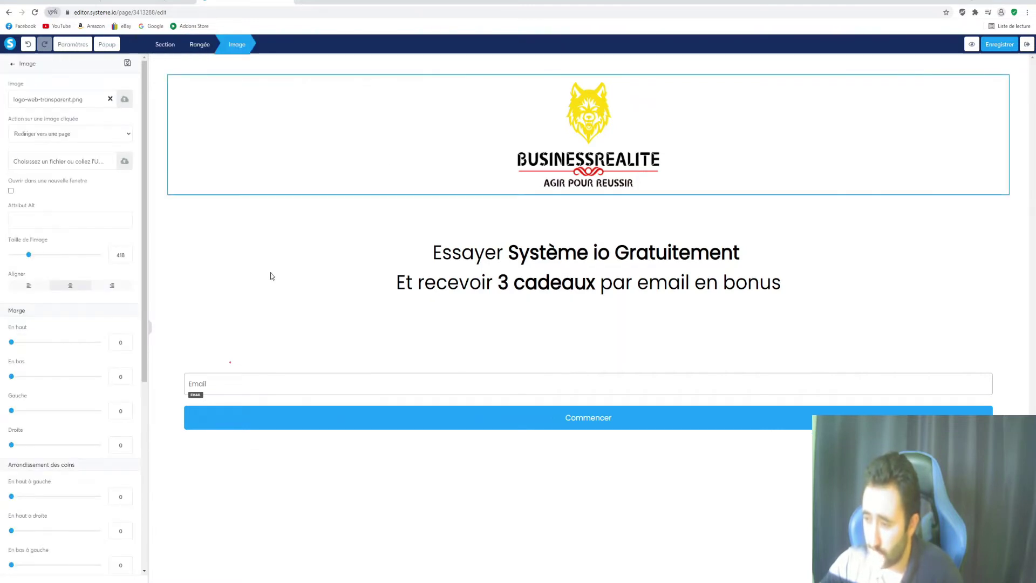
{"action": "left_click", "coordinate": [234, 272]}
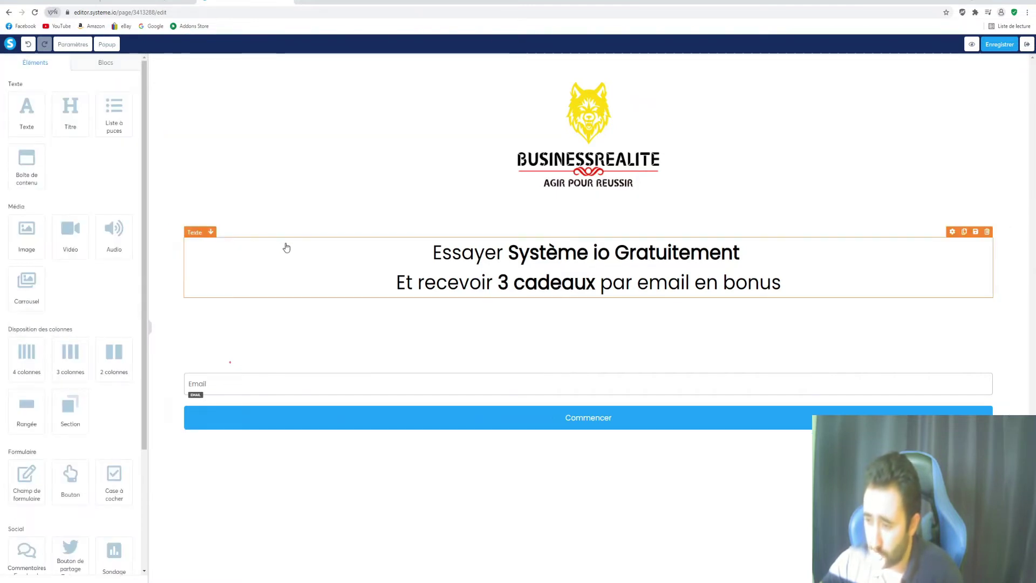
{"action": "left_click", "coordinate": [181, 257]}
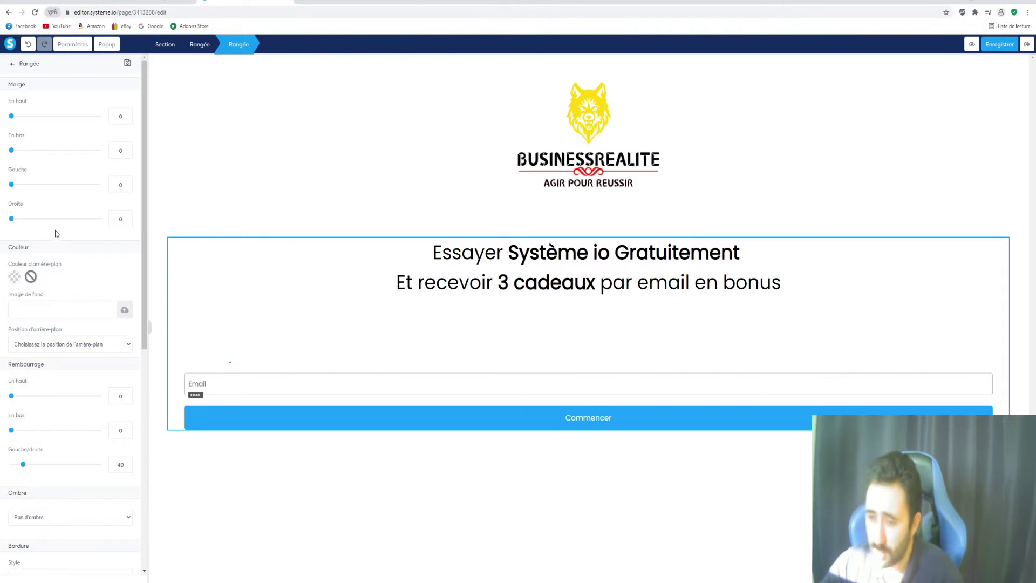
{"action": "scroll", "coordinate": [77, 249], "scroll_direction": "down", "scroll_amount": 2}
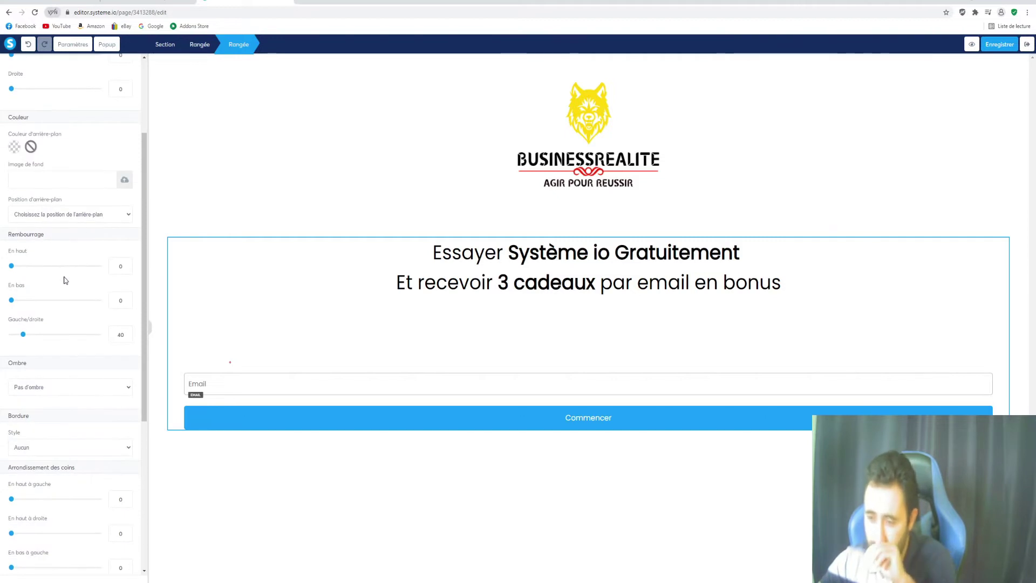
{"action": "scroll", "coordinate": [64, 279], "scroll_direction": "down", "scroll_amount": 2}
{"action": "scroll", "coordinate": [65, 270], "scroll_direction": "up", "scroll_amount": 4}
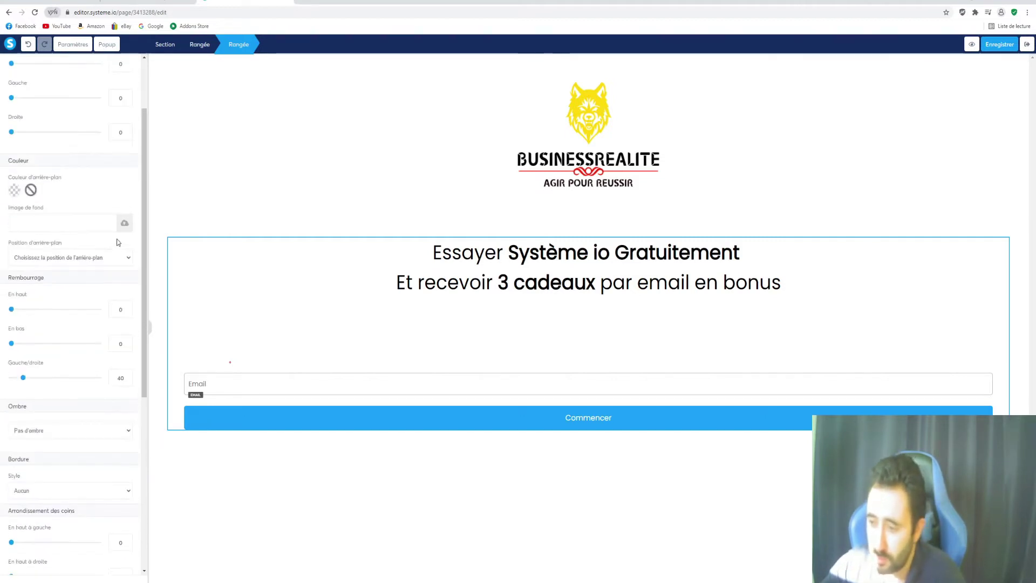
{"action": "scroll", "coordinate": [93, 244], "scroll_direction": "down", "scroll_amount": 2}
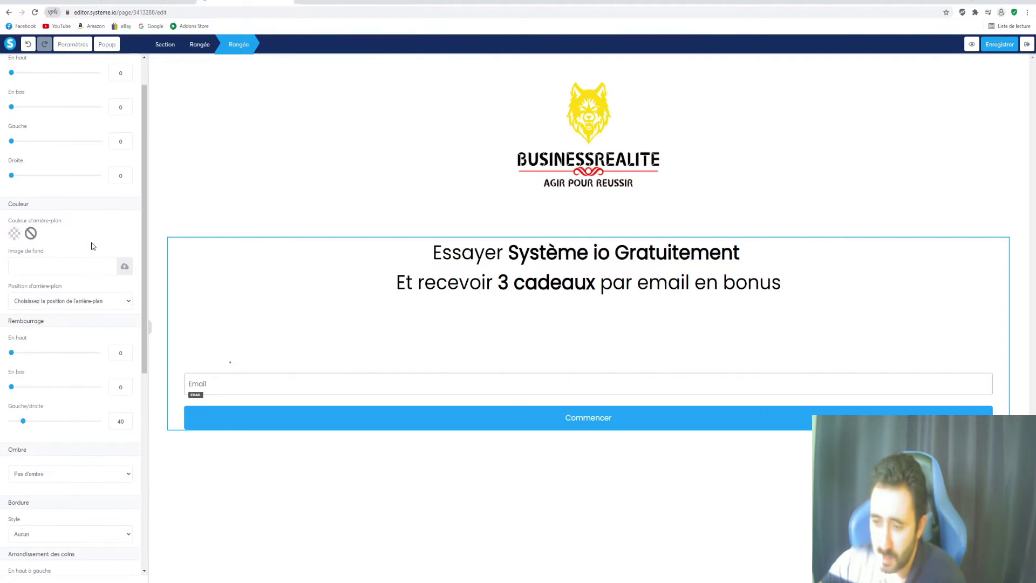
{"action": "scroll", "coordinate": [93, 247], "scroll_direction": "down", "scroll_amount": 1}
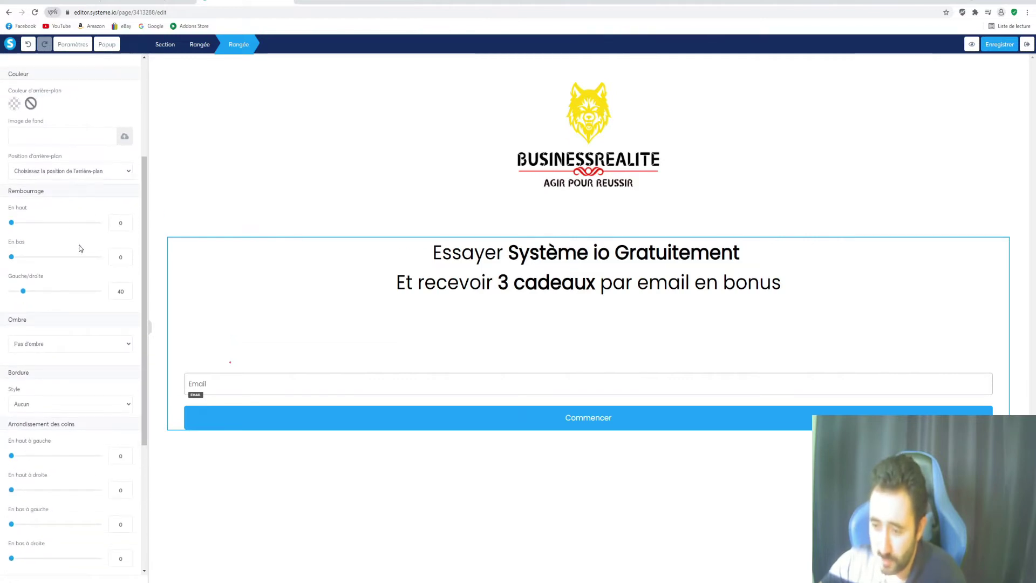
{"action": "scroll", "coordinate": [80, 249], "scroll_direction": "up", "scroll_amount": 3}
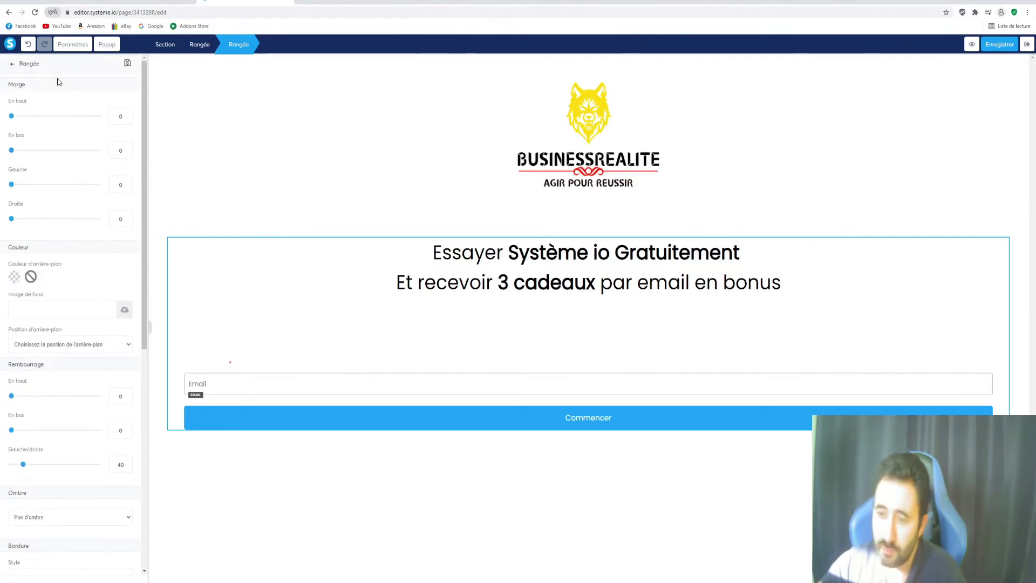
{"action": "left_click_drag", "start_coordinate": [11, 117], "coordinate": [11, 153]}
{"action": "scroll", "coordinate": [41, 203], "scroll_direction": "down", "scroll_amount": 2}
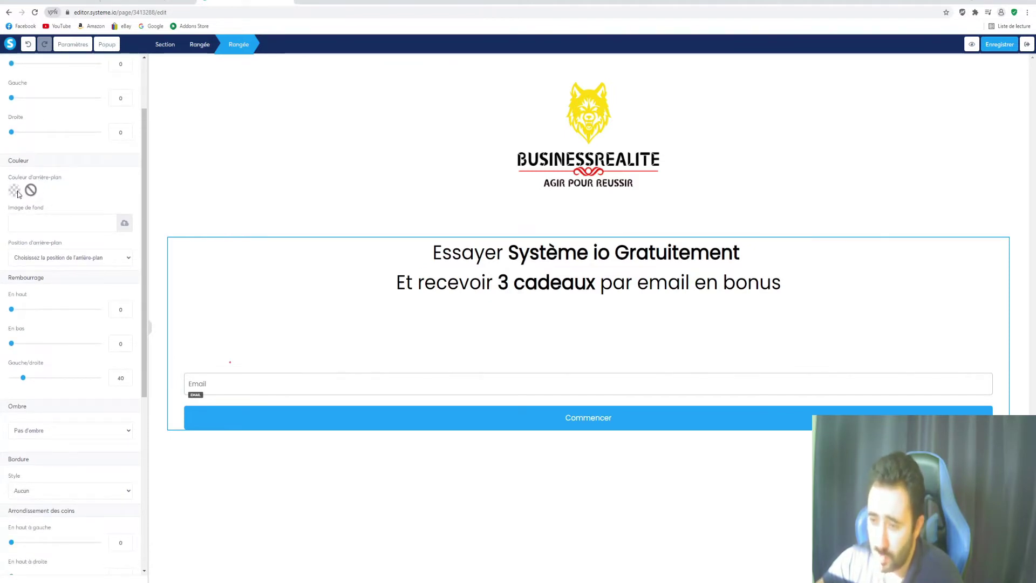
{"action": "left_click", "coordinate": [14, 190]}
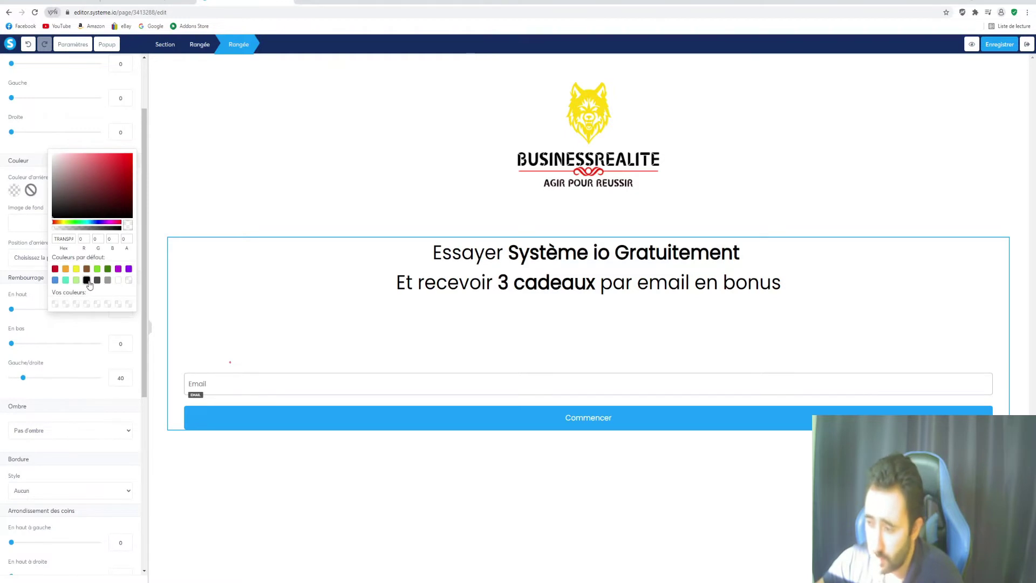
{"action": "left_click", "coordinate": [87, 281]}
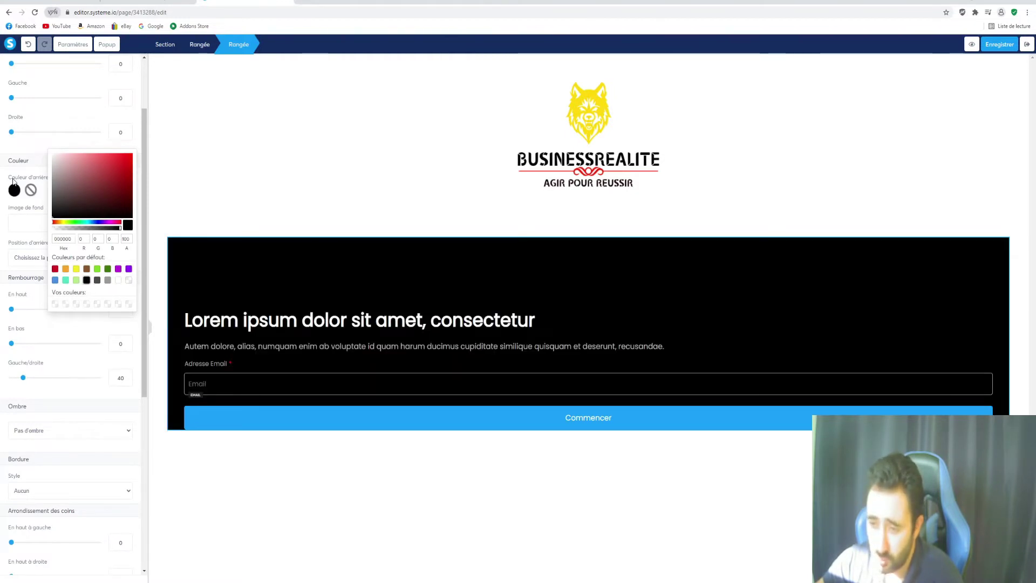
{"action": "left_click", "coordinate": [128, 281]}
{"action": "left_click", "coordinate": [129, 280]}
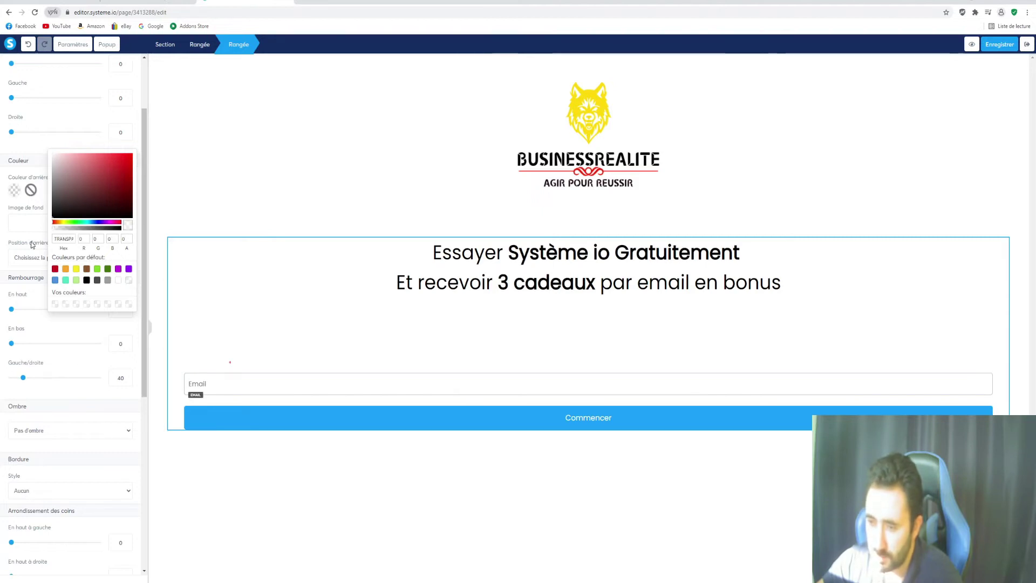
{"action": "left_click", "coordinate": [78, 123]}
{"action": "scroll", "coordinate": [77, 124], "scroll_direction": "down", "scroll_amount": 1}
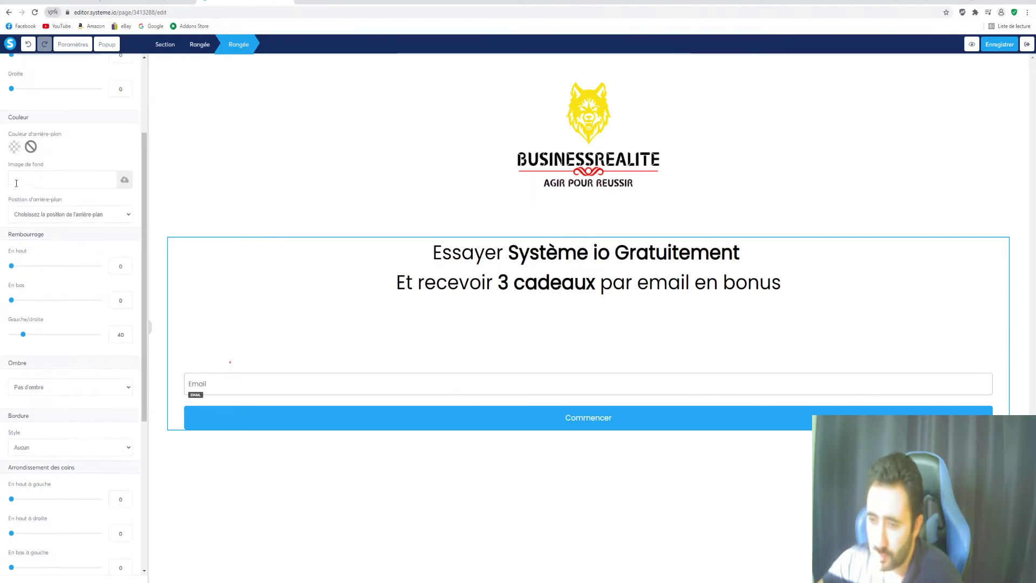
{"action": "left_click", "coordinate": [125, 180]}
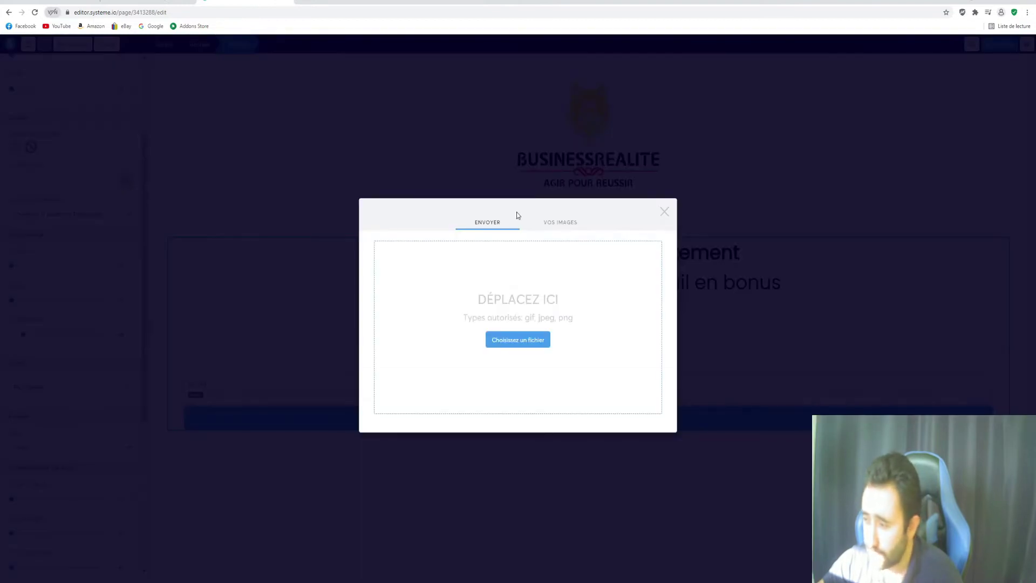
{"action": "left_click", "coordinate": [560, 222]}
{"action": "left_click", "coordinate": [400, 258]}
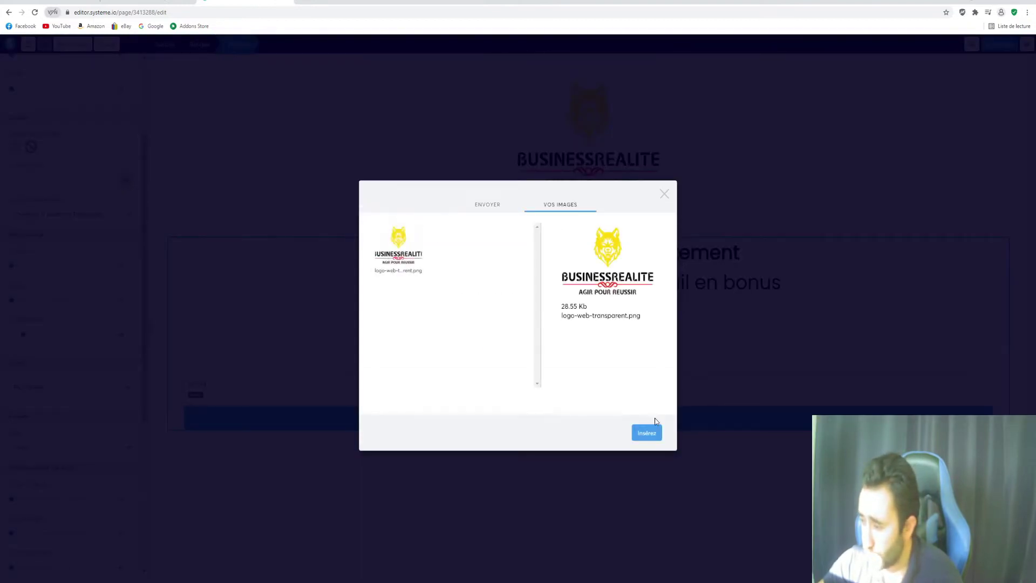
{"action": "left_click", "coordinate": [647, 433]}
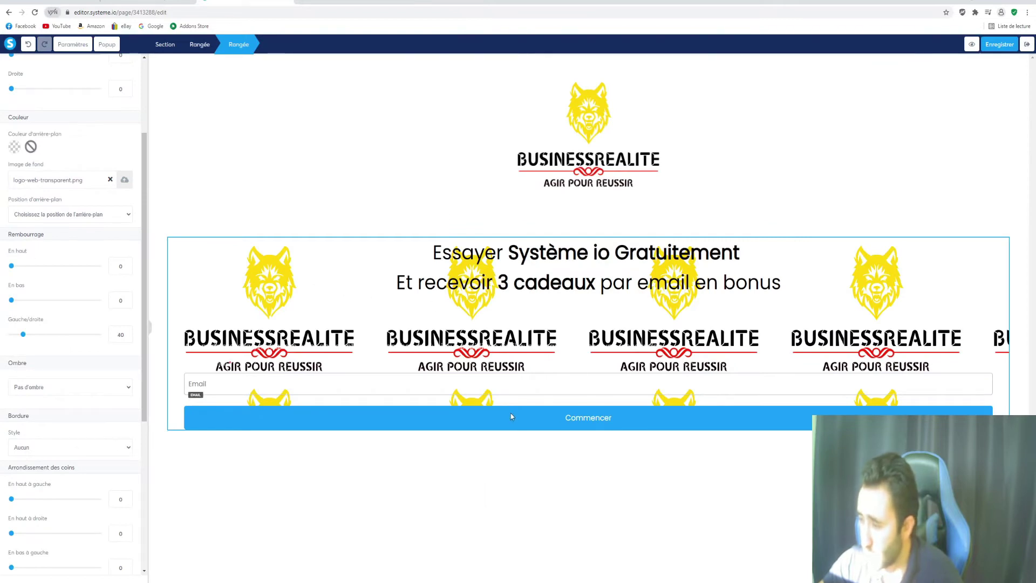
{"action": "left_click", "coordinate": [110, 179]}
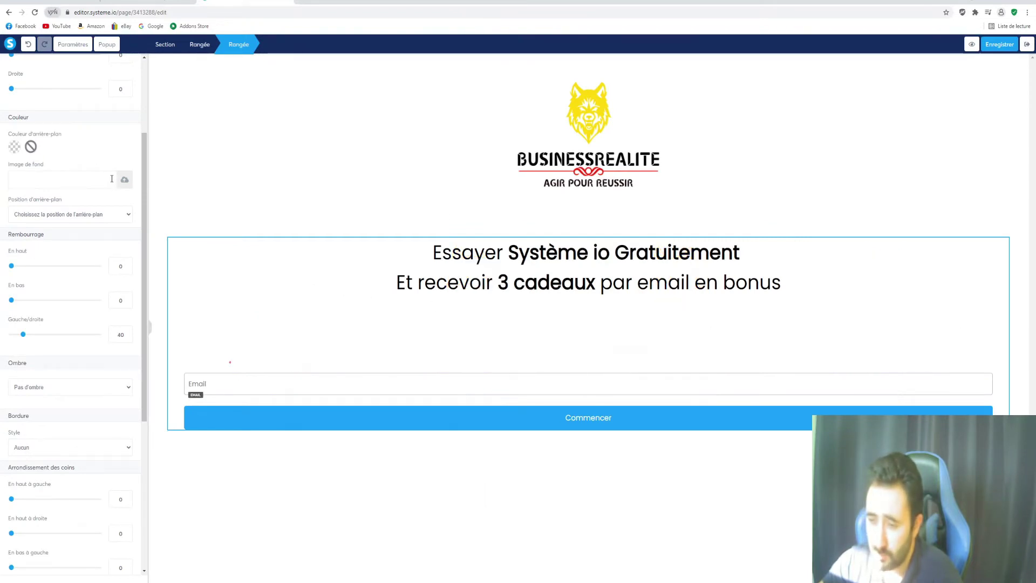
Add more space above the row's heading
{"action": "scroll", "coordinate": [59, 231], "scroll_direction": "down", "scroll_amount": 3}
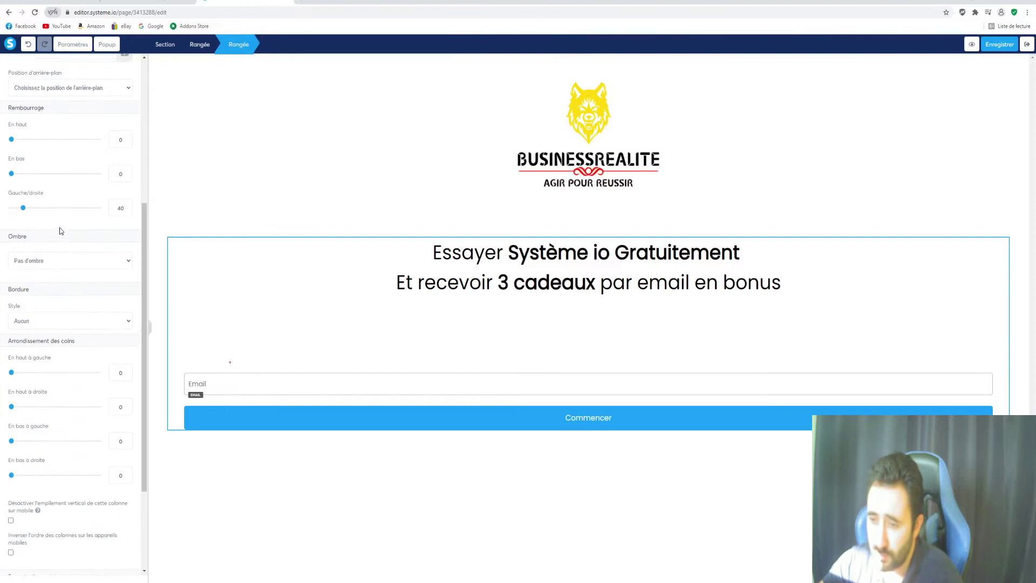
{"action": "scroll", "coordinate": [140, 189], "scroll_direction": "up", "scroll_amount": 2}
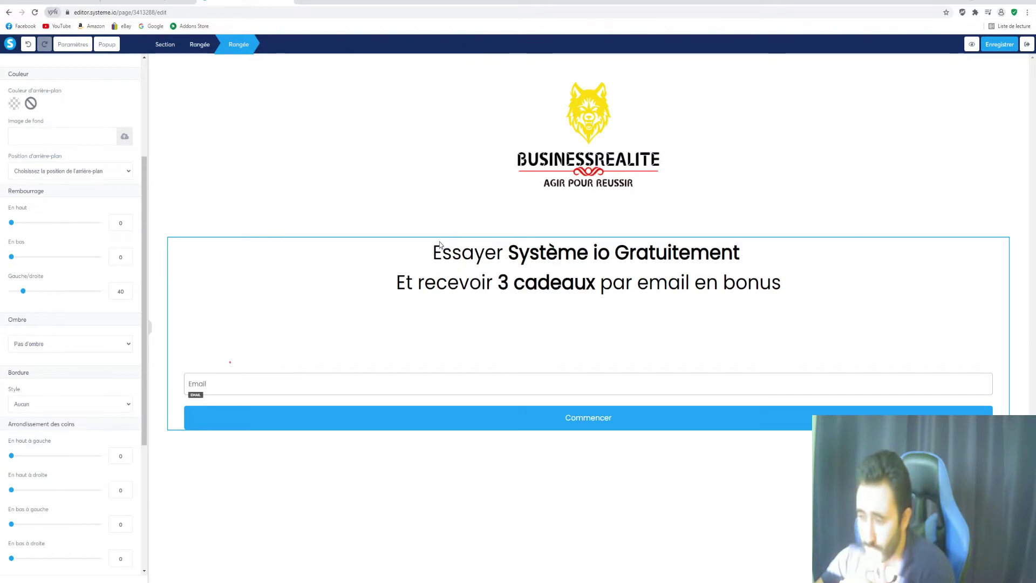
{"action": "left_click_drag", "start_coordinate": [11, 222], "coordinate": [11, 257]}
{"action": "scroll", "coordinate": [69, 268], "scroll_direction": "down", "scroll_amount": 2}
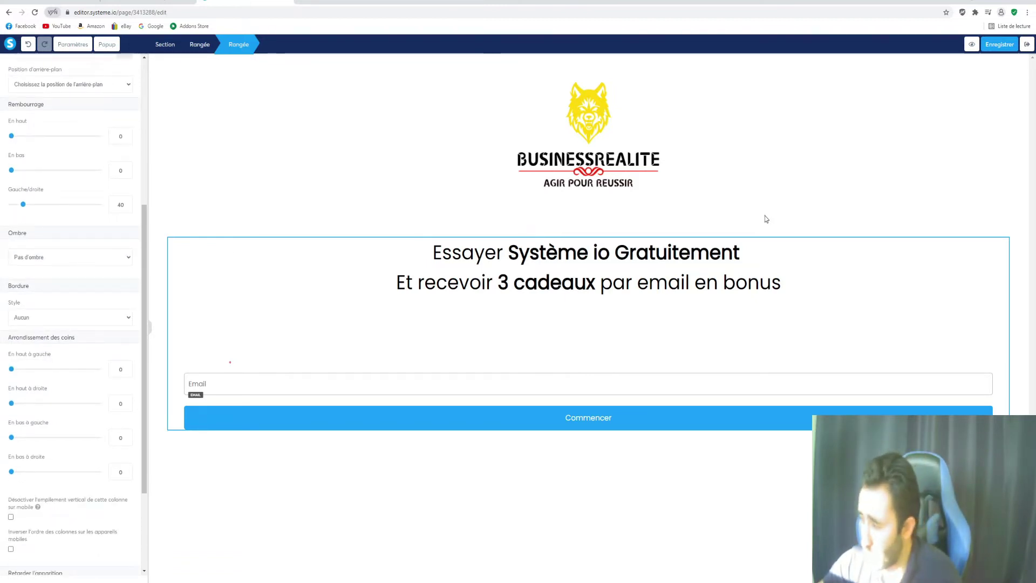
Preview the form row with Ombre douce and then Ombre moyenne shadows
{"action": "left_click", "coordinate": [179, 229]}
{"action": "left_click", "coordinate": [183, 254]}
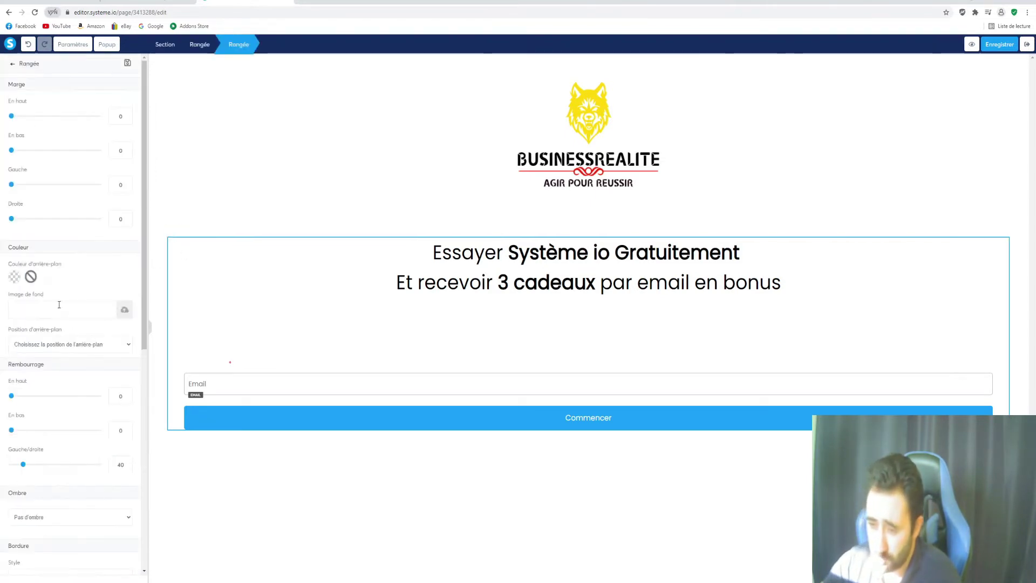
{"action": "scroll", "coordinate": [57, 372], "scroll_direction": "down", "scroll_amount": 5}
{"action": "scroll", "coordinate": [65, 323], "scroll_direction": "down", "scroll_amount": 2}
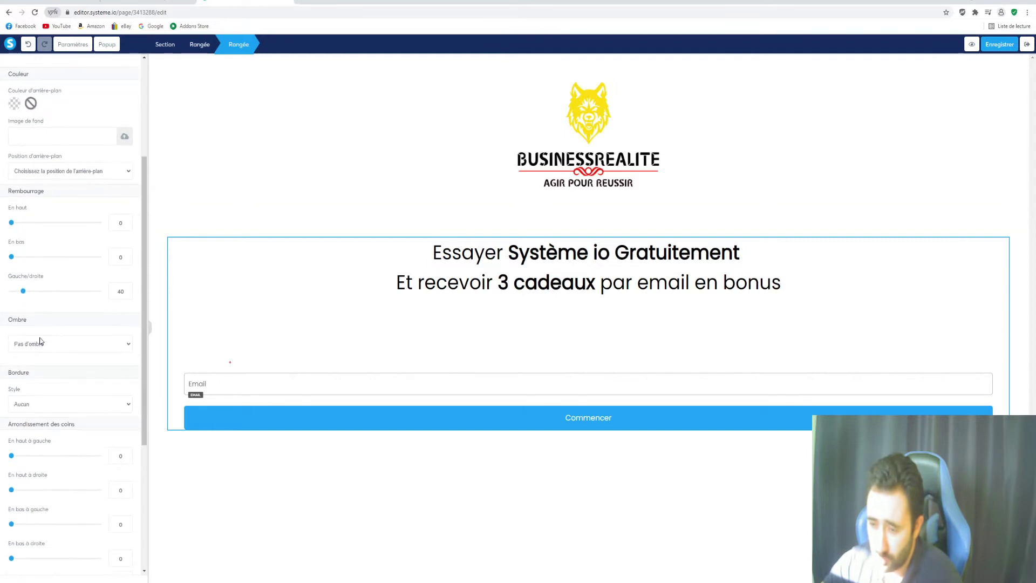
{"action": "left_click", "coordinate": [65, 344]}
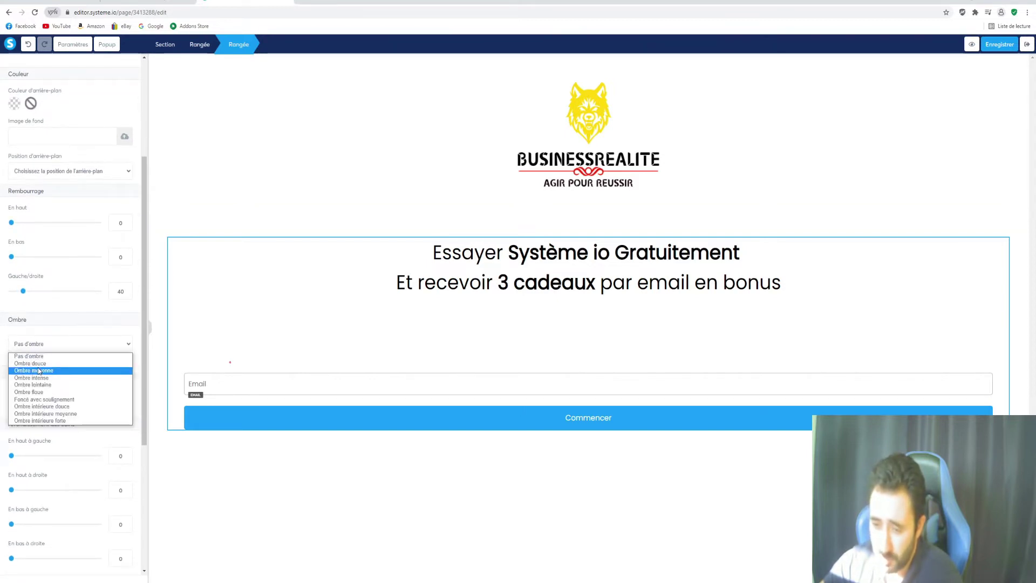
{"action": "left_click", "coordinate": [30, 364]}
{"action": "left_click", "coordinate": [52, 348]}
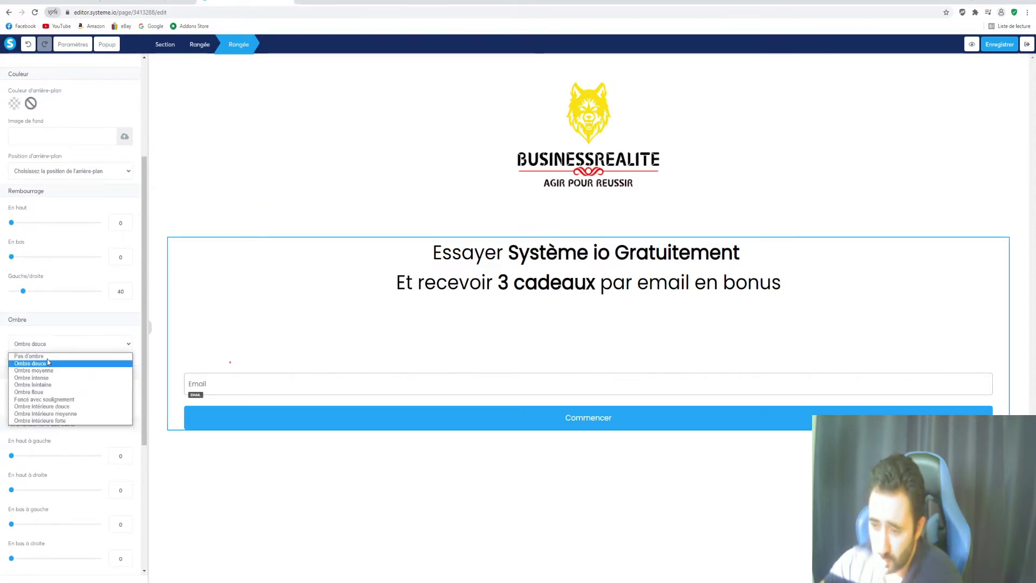
{"action": "left_click", "coordinate": [44, 372]}
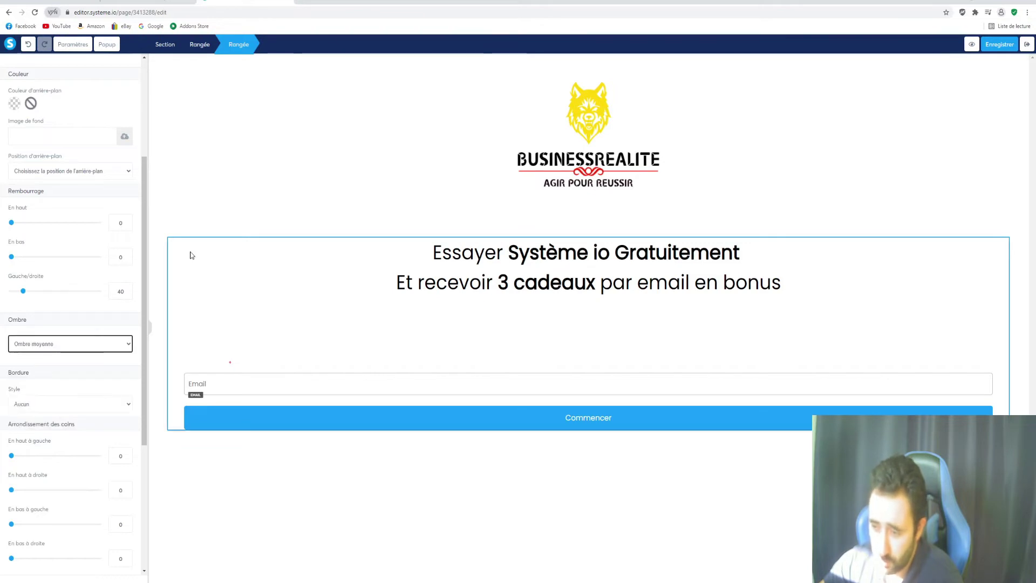
{"action": "left_click", "coordinate": [209, 195]}
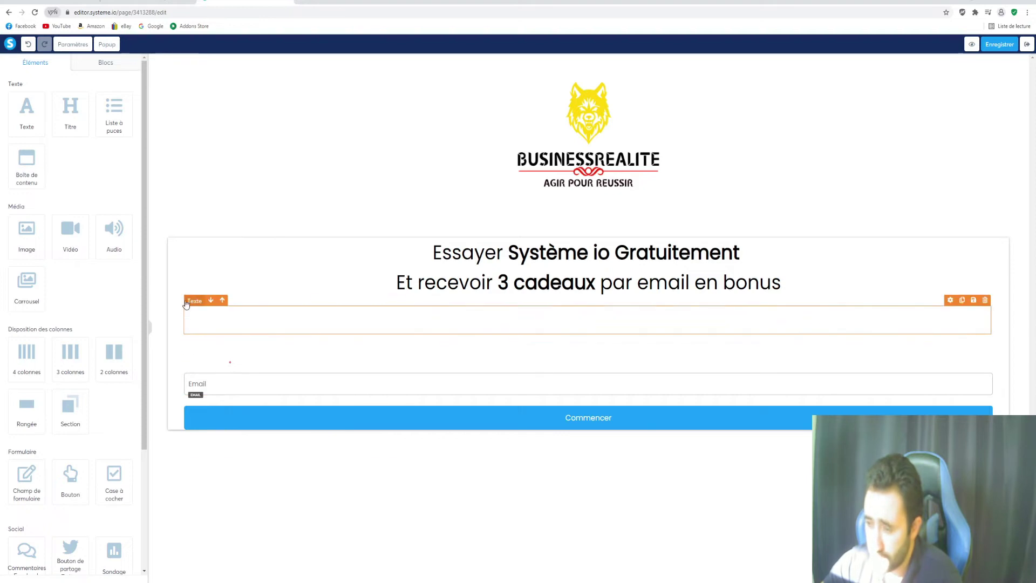
Set the form row's shadow to Ombre intense and review it
{"action": "left_click", "coordinate": [184, 272]}
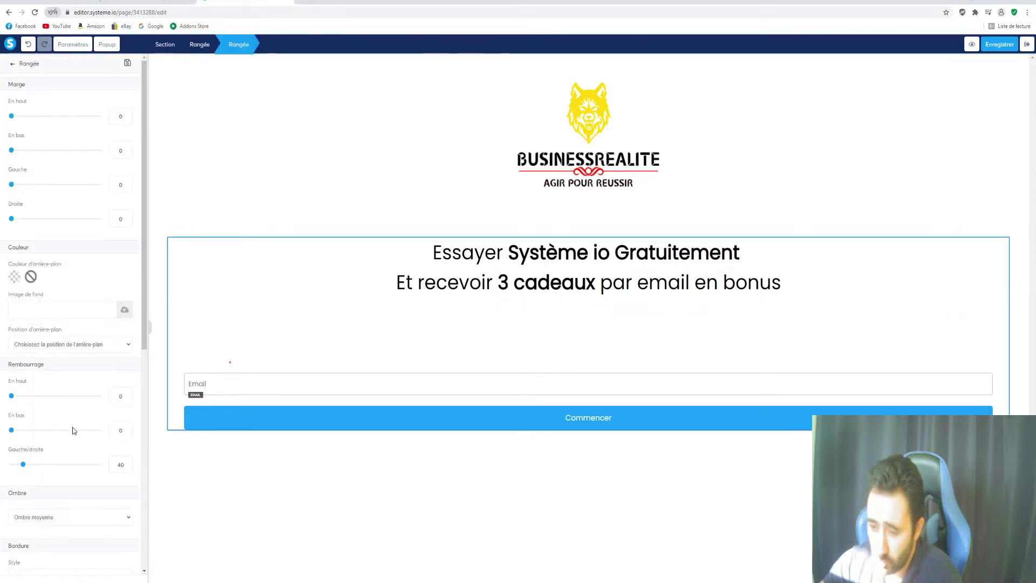
{"action": "scroll", "coordinate": [74, 430], "scroll_direction": "down", "scroll_amount": 2}
{"action": "left_click", "coordinate": [71, 388]}
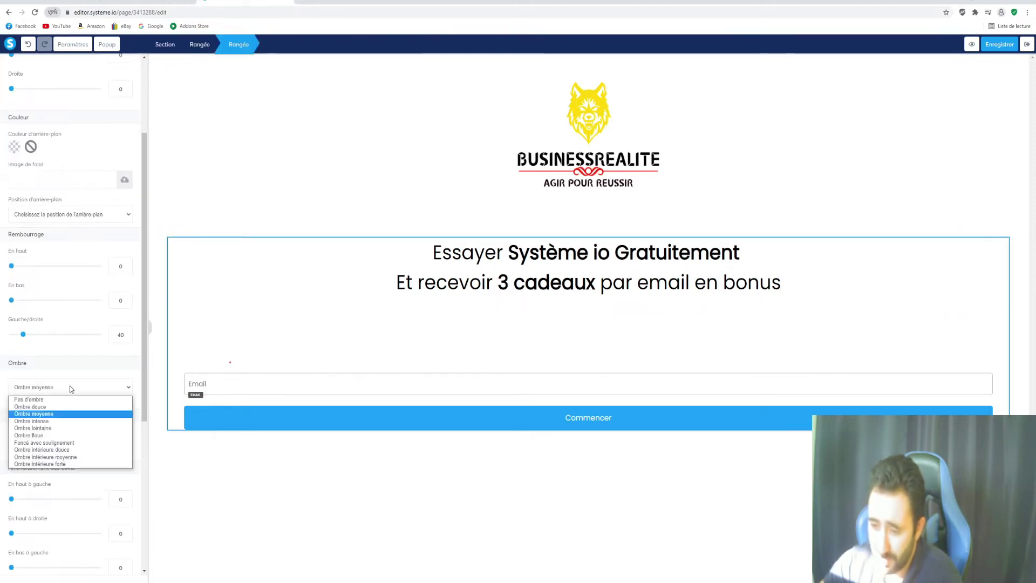
{"action": "left_click", "coordinate": [62, 421]}
{"action": "left_click", "coordinate": [207, 460]}
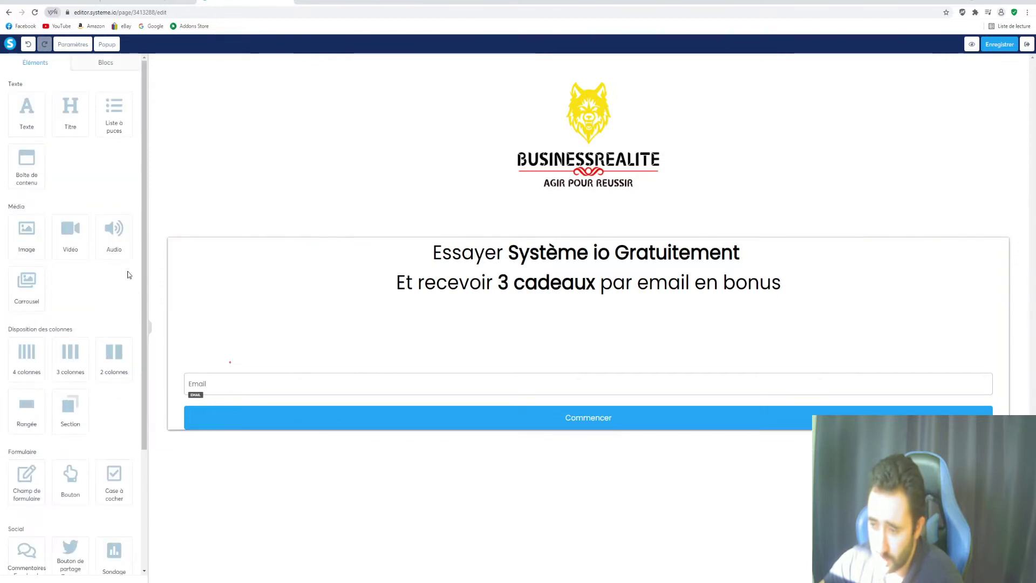
{"action": "left_click", "coordinate": [171, 271]}
{"action": "scroll", "coordinate": [93, 420], "scroll_direction": "down", "scroll_amount": 1}
{"action": "scroll", "coordinate": [93, 421], "scroll_direction": "down", "scroll_amount": 4}
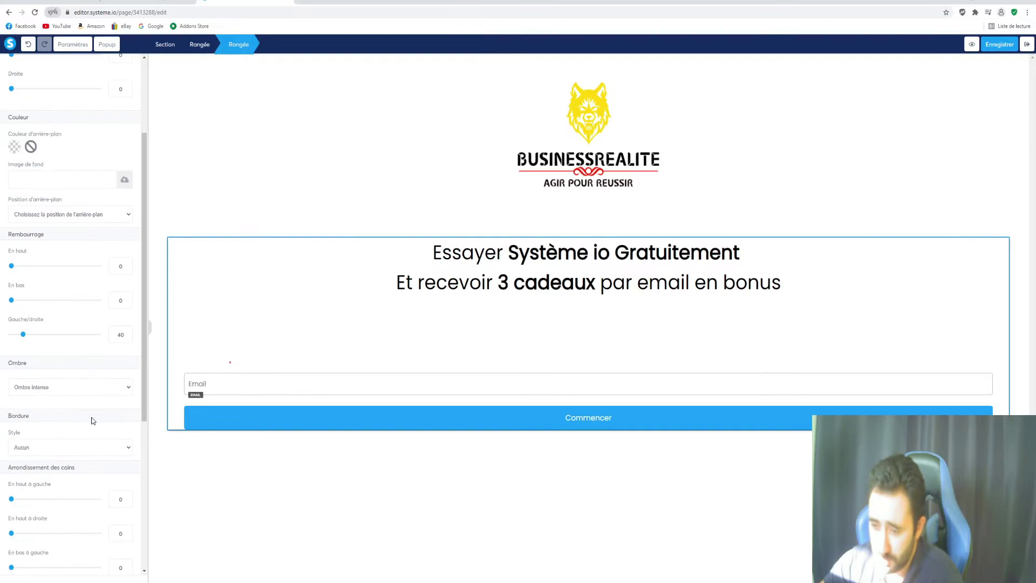
{"action": "scroll", "coordinate": [93, 423], "scroll_direction": "up", "scroll_amount": 5}
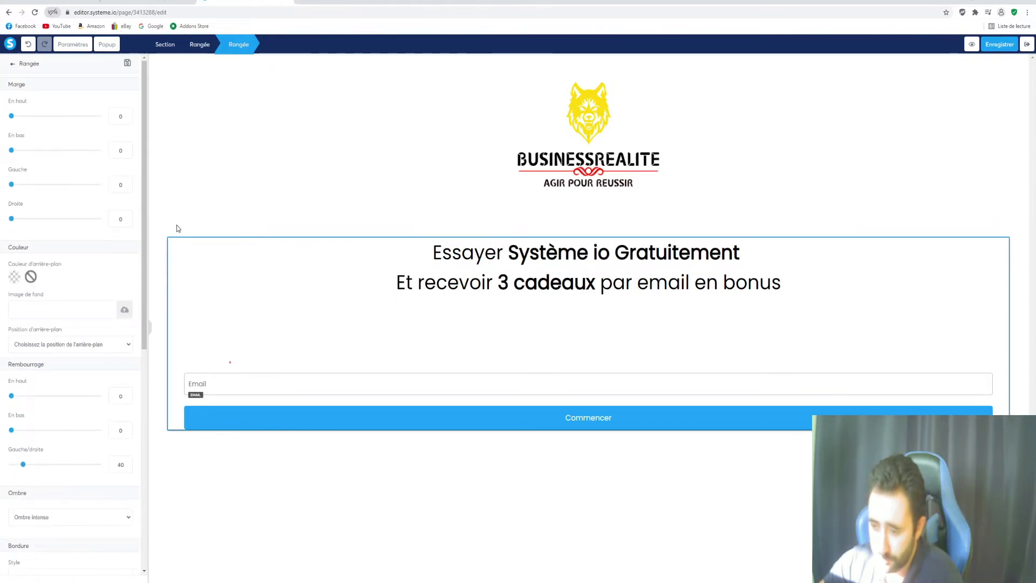
{"action": "scroll", "coordinate": [82, 478], "scroll_direction": "down", "scroll_amount": 5}
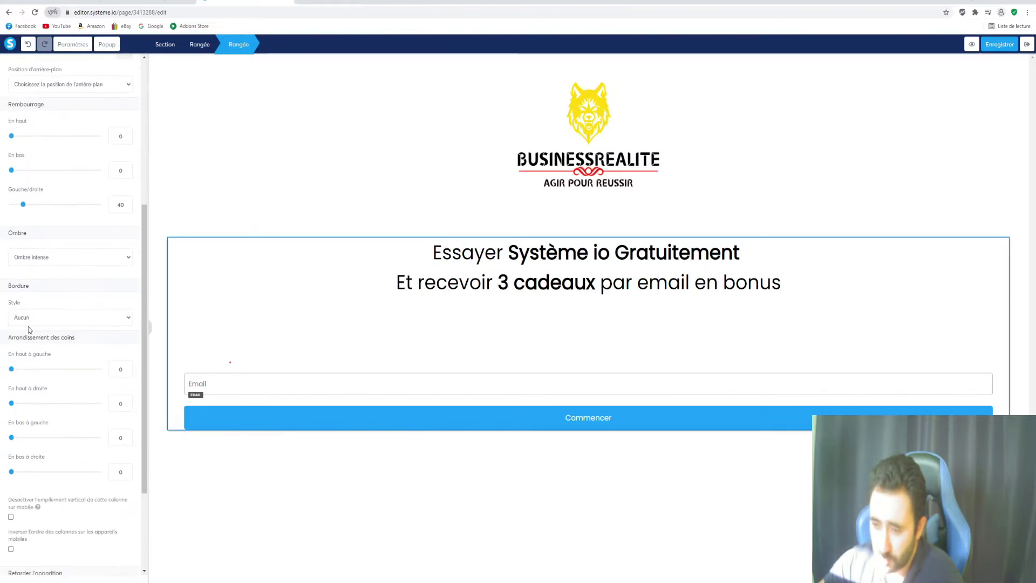
Make the headline-and-form row's border a solid 'Trait plein' line, then reselect the row
{"action": "double_click", "coordinate": [9, 306]}
{"action": "left_click", "coordinate": [58, 320]}
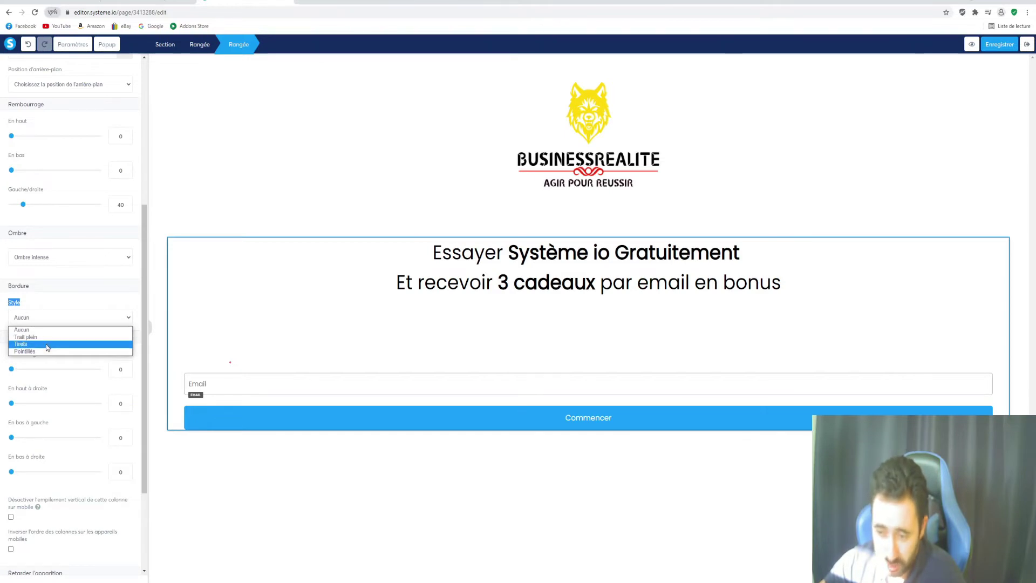
{"action": "left_click", "coordinate": [45, 337]}
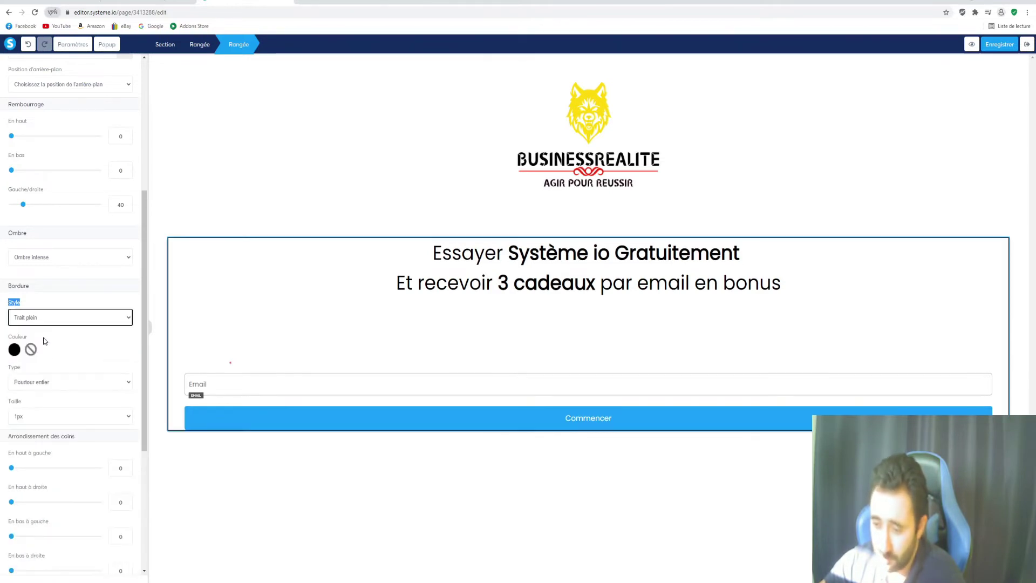
{"action": "left_click", "coordinate": [189, 204]}
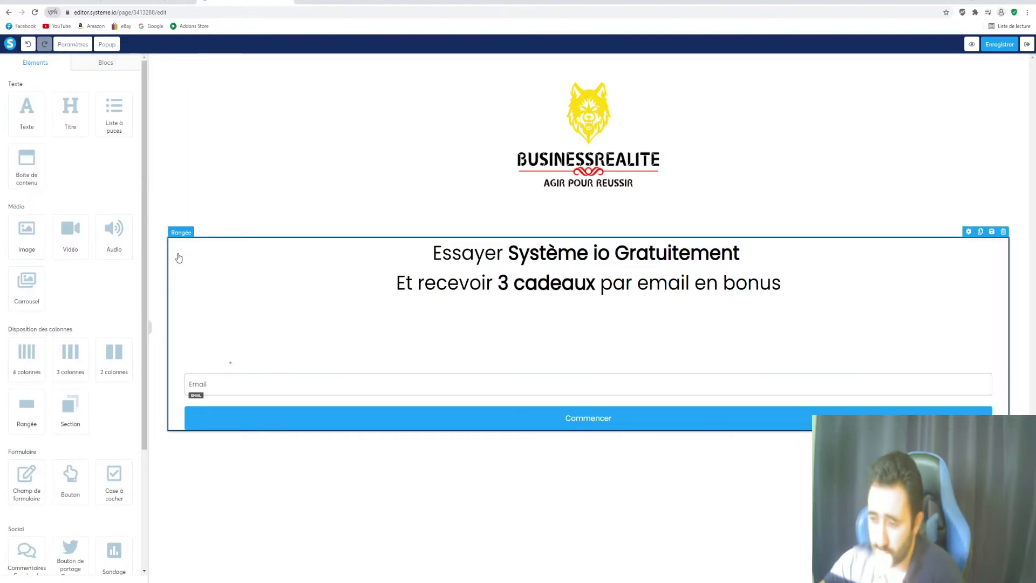
{"action": "left_click", "coordinate": [178, 258]}
{"action": "scroll", "coordinate": [65, 378], "scroll_direction": "down", "scroll_amount": 6}
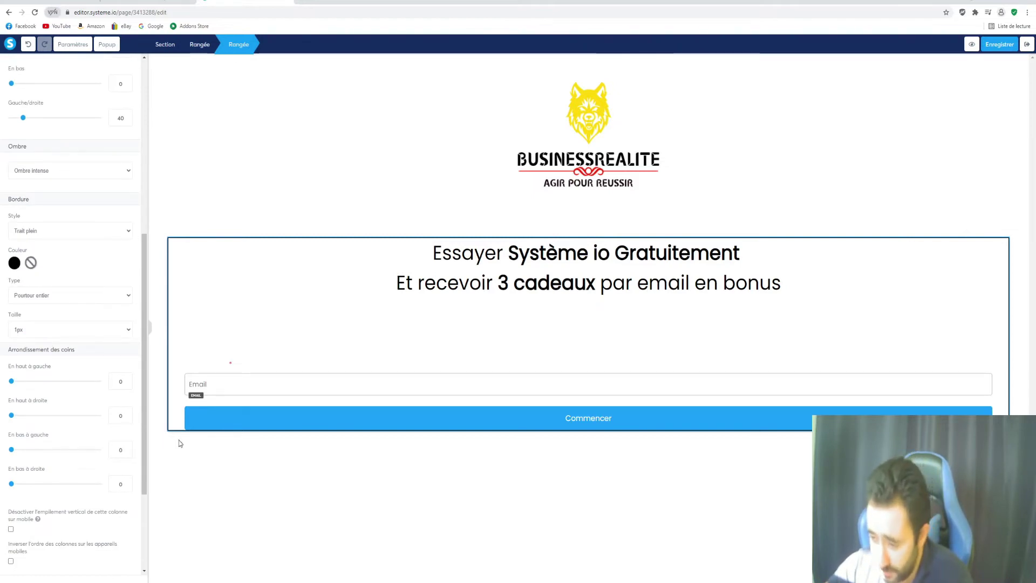
Set the row border colour's Hex value to ffd700, then open a new Chrome tab
{"action": "left_click", "coordinate": [16, 261]}
{"action": "double_click", "coordinate": [62, 311]}
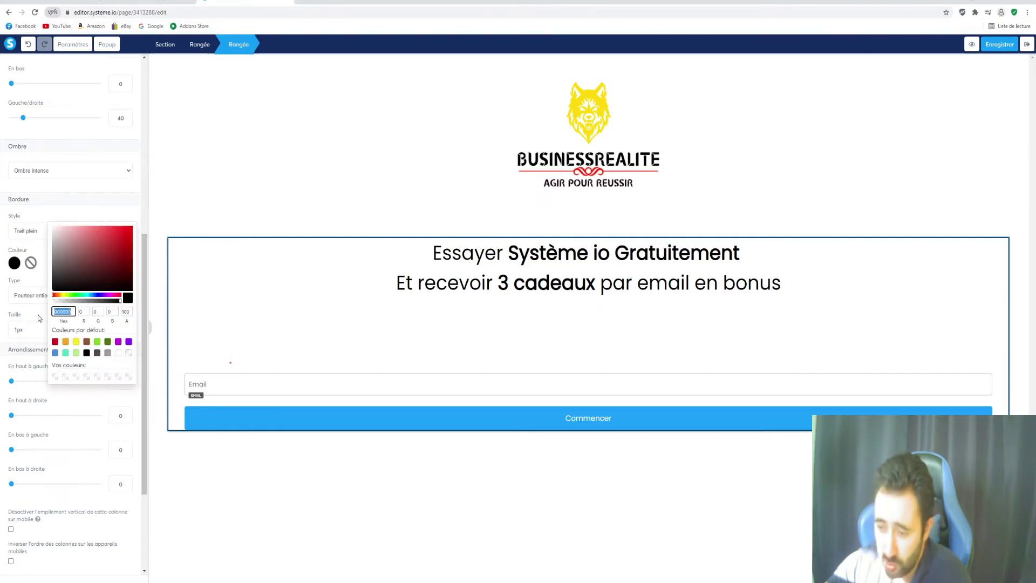
{"action": "type", "text": "ffd700"}
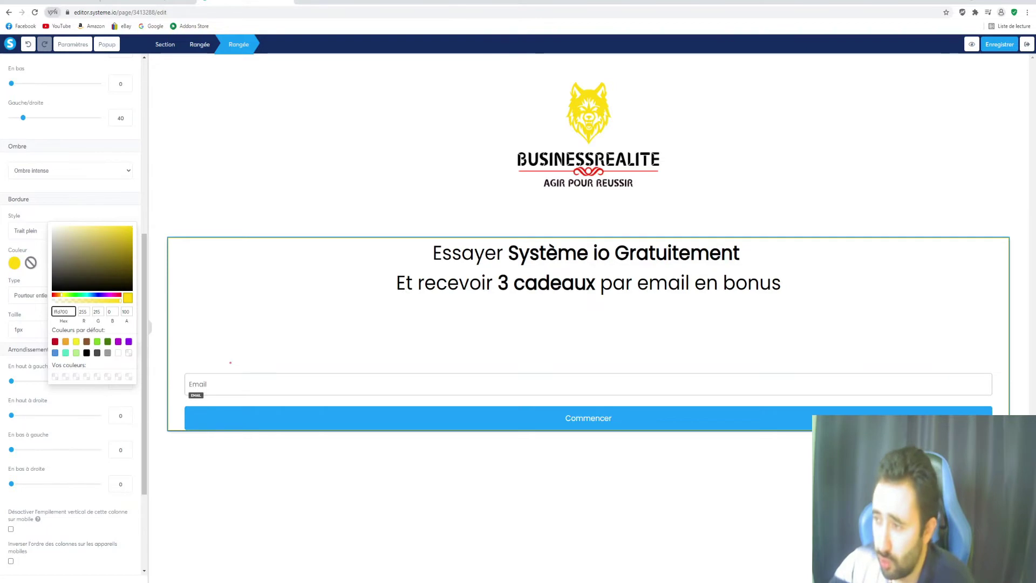
{"action": "left_click", "coordinate": [304, 1]}
Search Google for 'adobe color' in the new tab
{"action": "left_click", "coordinate": [314, 9]}
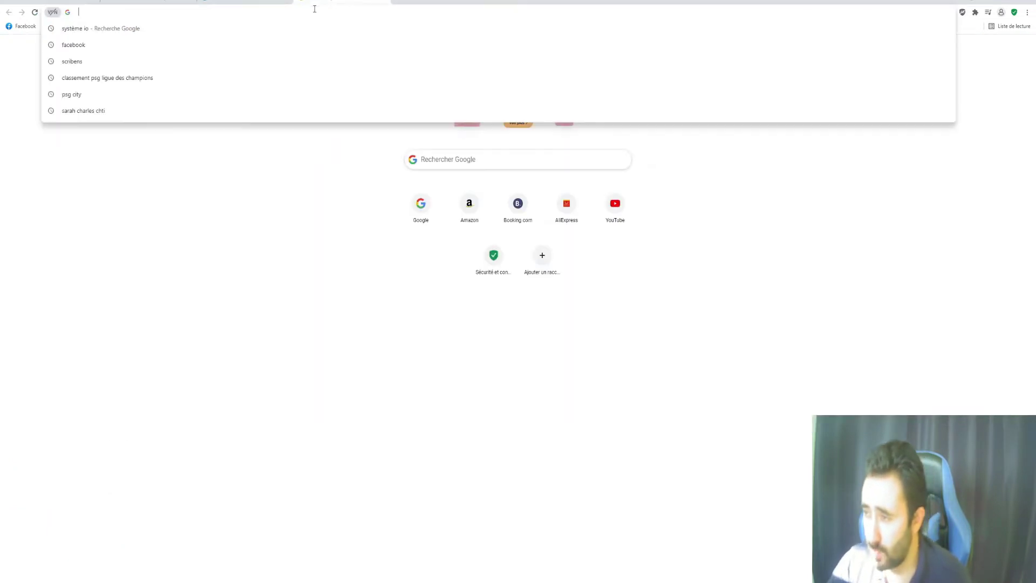
{"action": "type", "text": "ado"}
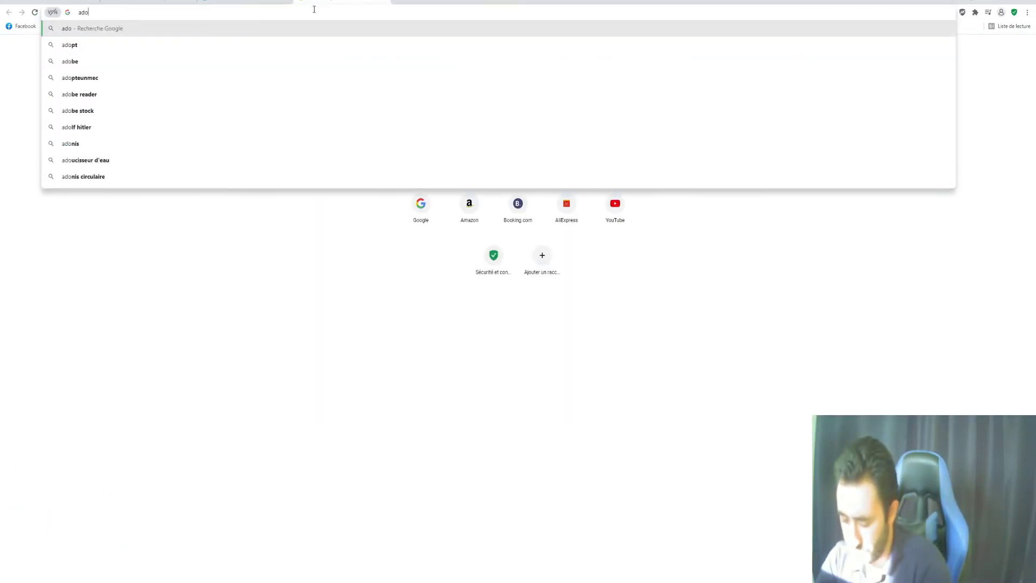
{"action": "type", "text": "be colo"}
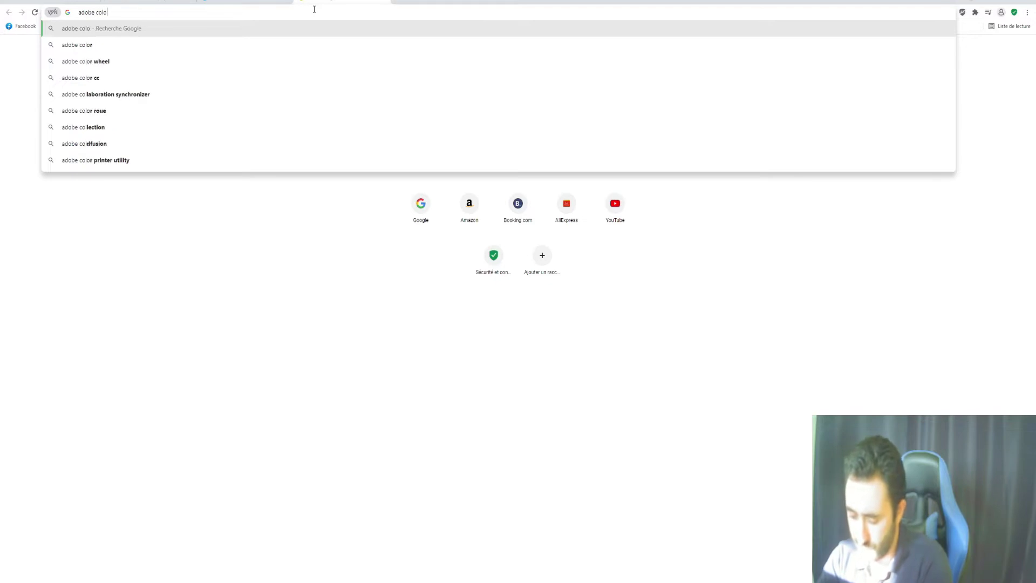
{"action": "type", "text": "r"}
{"action": "key", "text": "Return"}
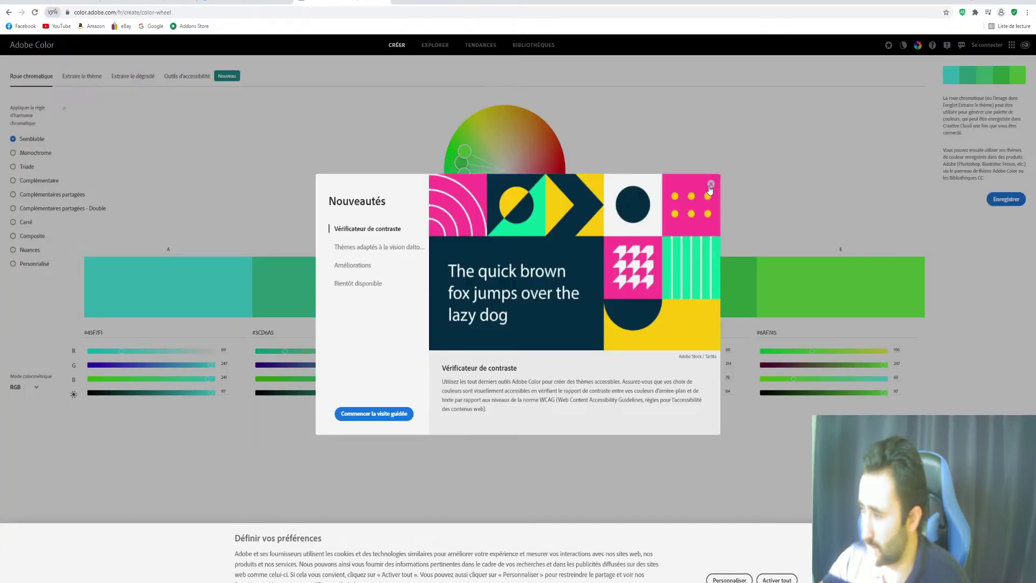
Close the Nouveautés pop-up, drag the wheel toward orange/red, then switch to the DeepL window
{"action": "left_click", "coordinate": [711, 185]}
{"action": "left_click_drag", "start_coordinate": [460, 176], "coordinate": [538, 155]}
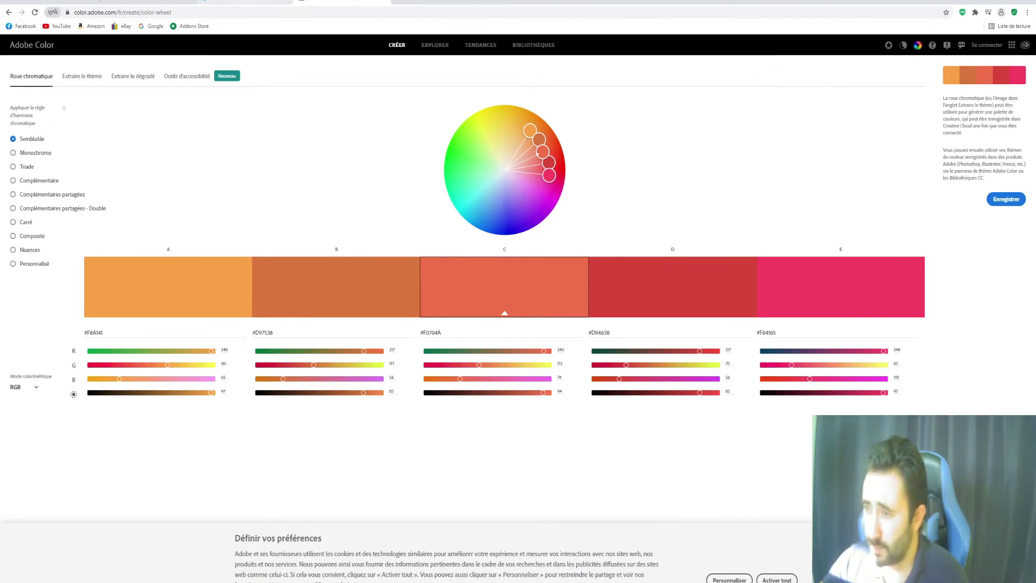
{"action": "key", "text": "alt+Tab"}
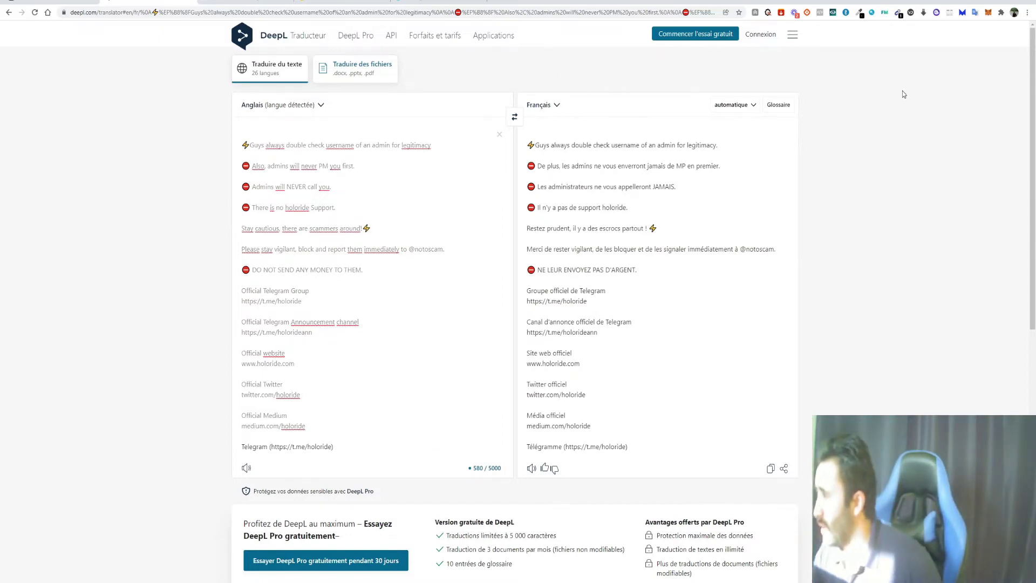
Load gold ffd700 from history into ColorZilla's Color Picker
{"action": "left_click", "coordinate": [860, 13]}
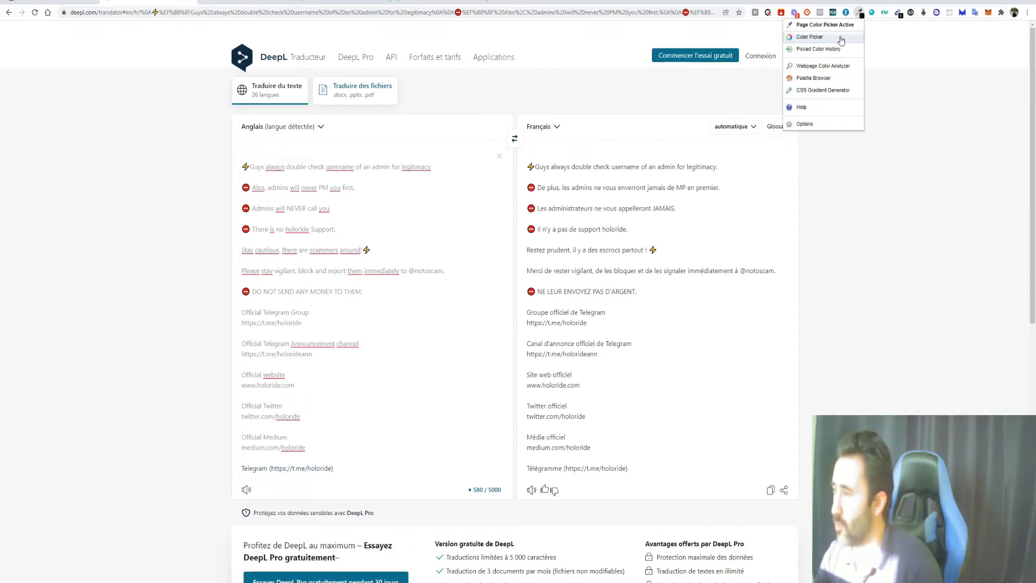
{"action": "left_click", "coordinate": [840, 40]}
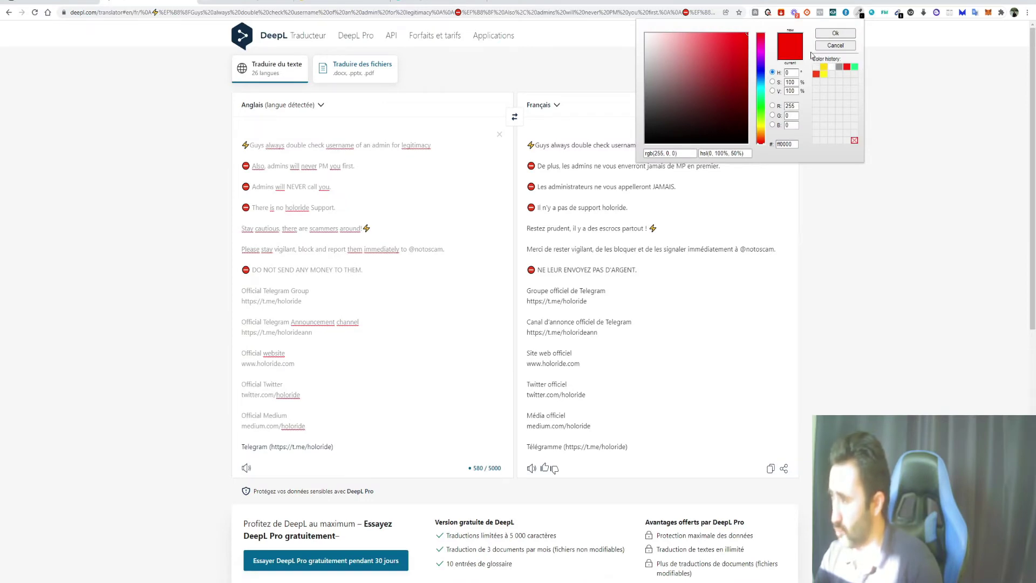
{"action": "left_click", "coordinate": [825, 67]}
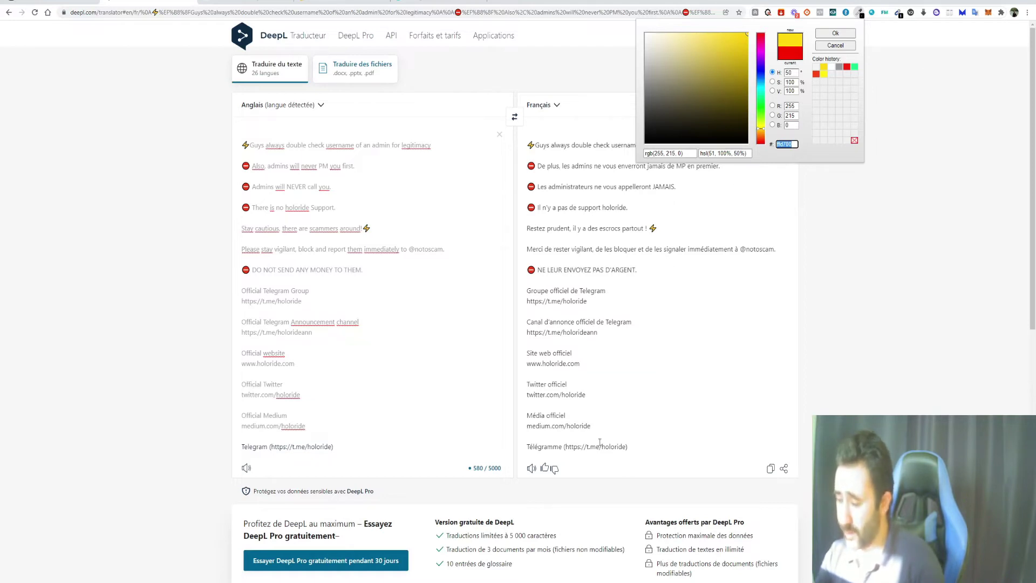
Return to the systeme.io editor's border colour settings
{"action": "left_click", "coordinate": [288, 582]}
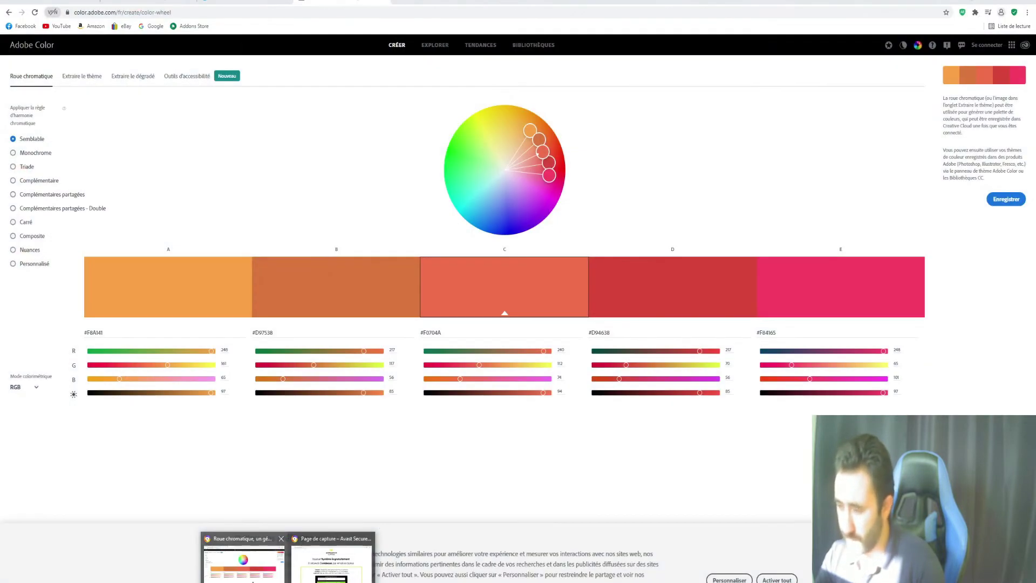
{"action": "left_click", "coordinate": [243, 561]}
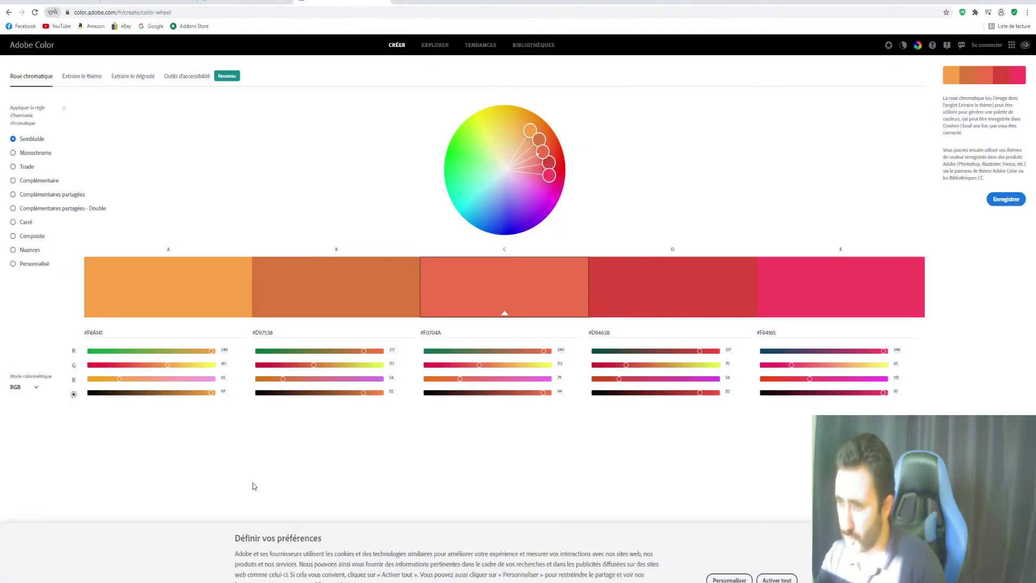
{"action": "key", "text": "alt+Tab"}
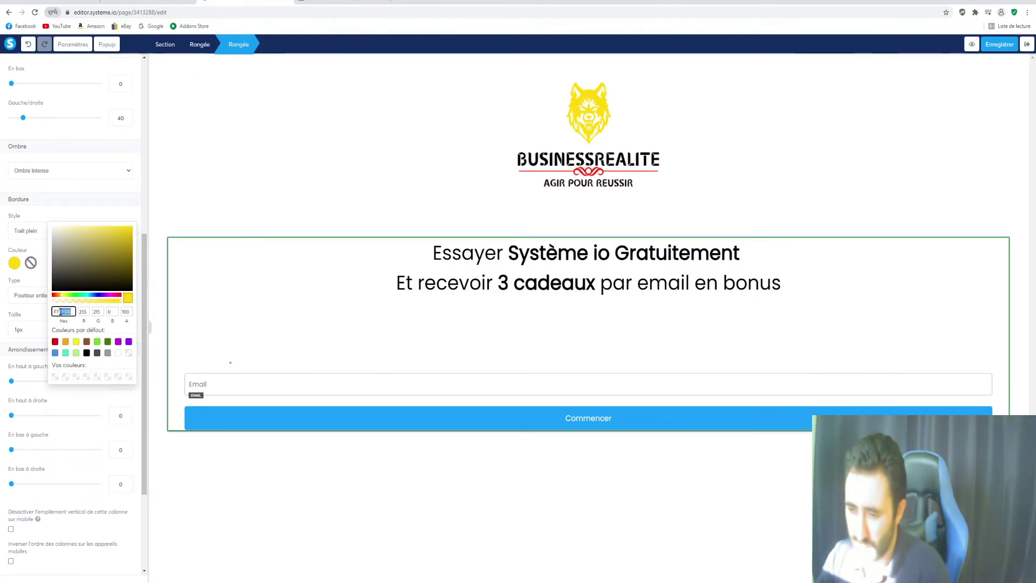
Complete the border Hex as FFD700, then compare with the BUSINESSREALITE reference page
{"action": "type", "text": "D700"}
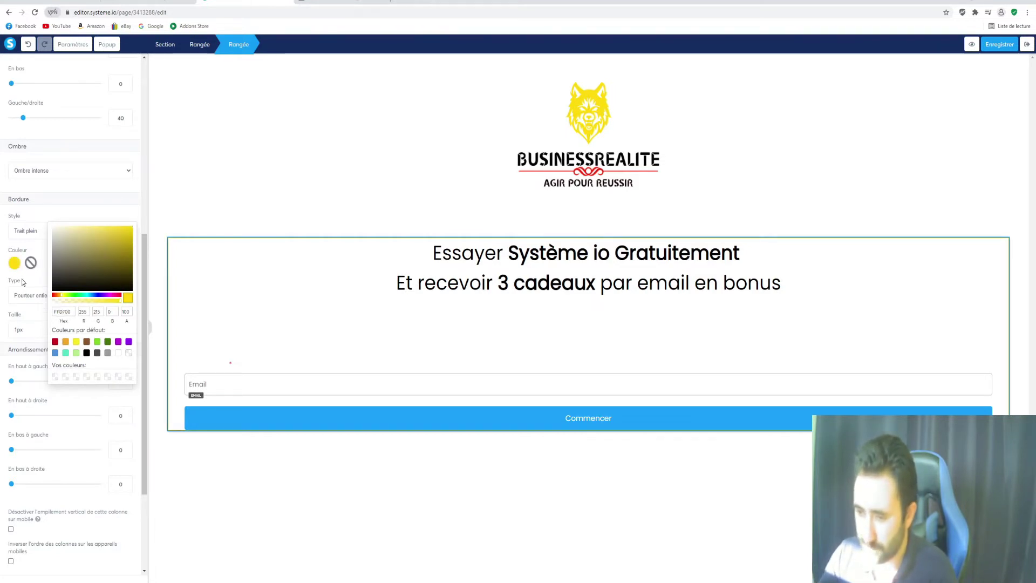
{"action": "left_click", "coordinate": [224, 165]}
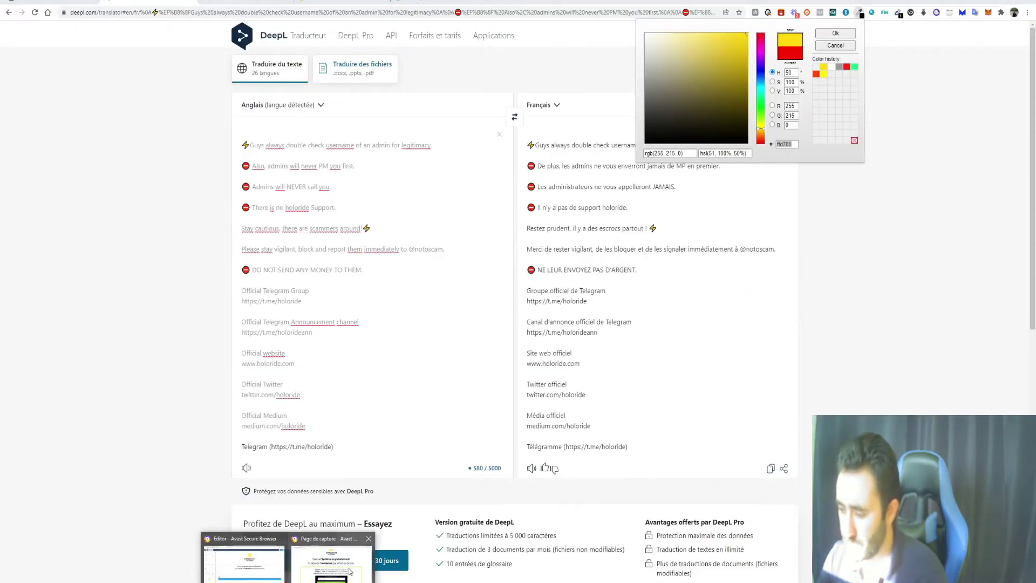
{"action": "left_click", "coordinate": [329, 543]}
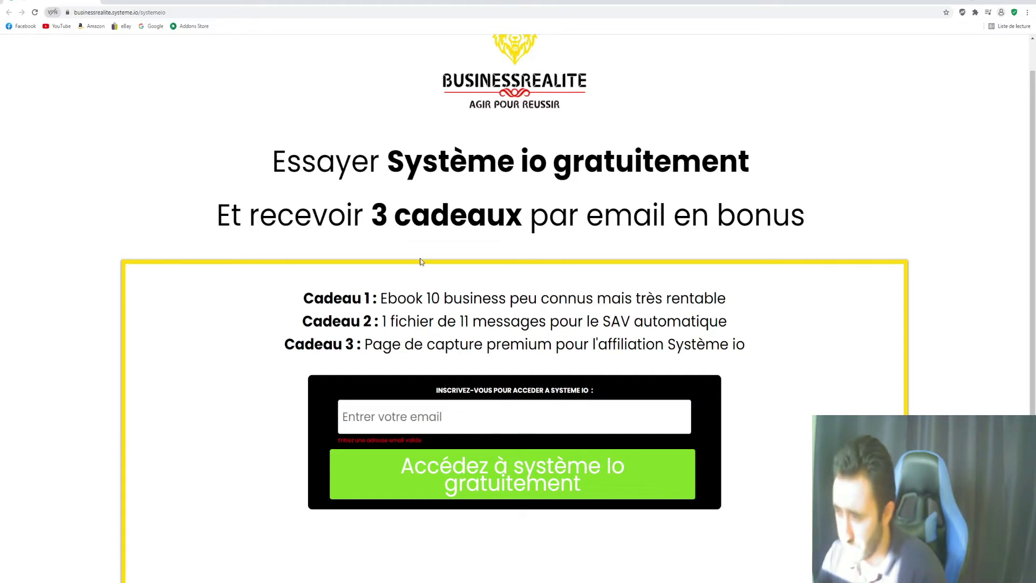
{"action": "left_click", "coordinate": [1008, 1]}
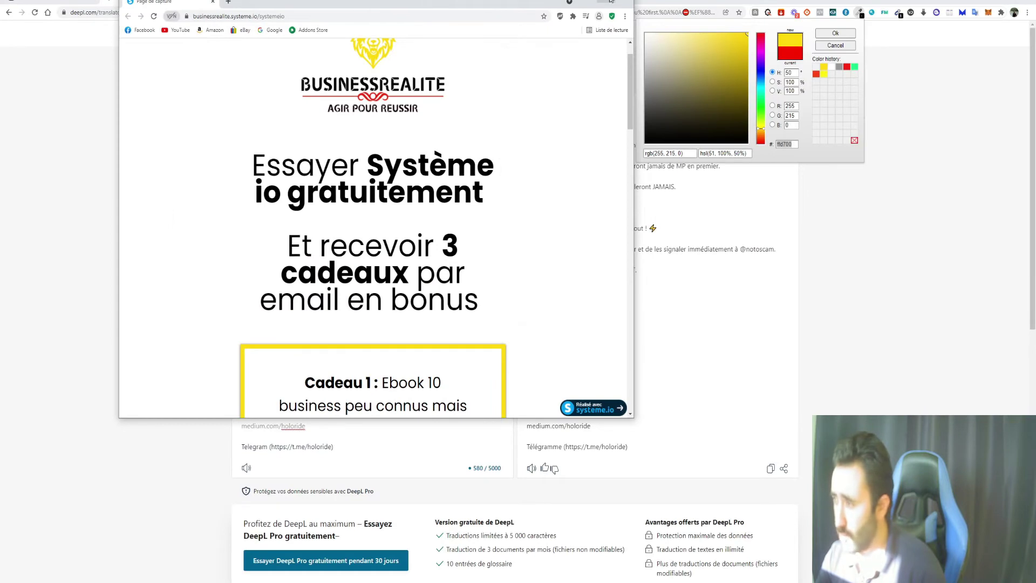
{"action": "left_click", "coordinate": [611, 0]}
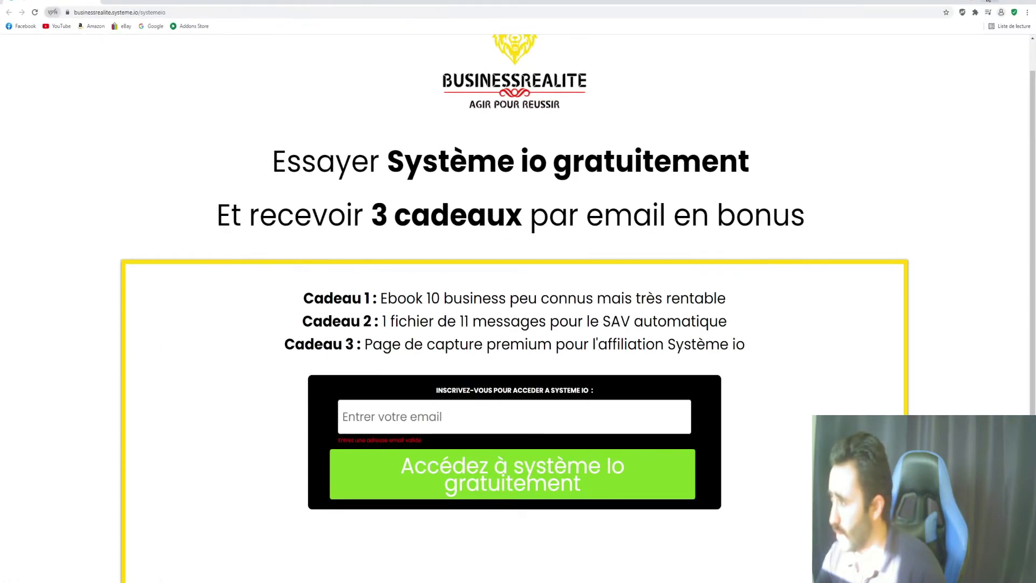
{"action": "left_click", "coordinate": [988, 1]}
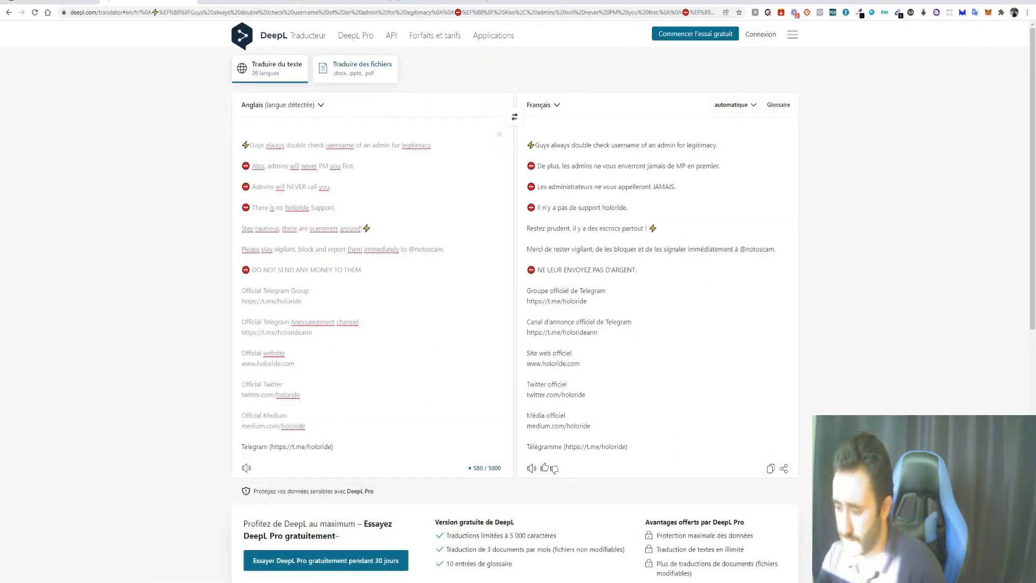
{"action": "left_click", "coordinate": [243, 563]}
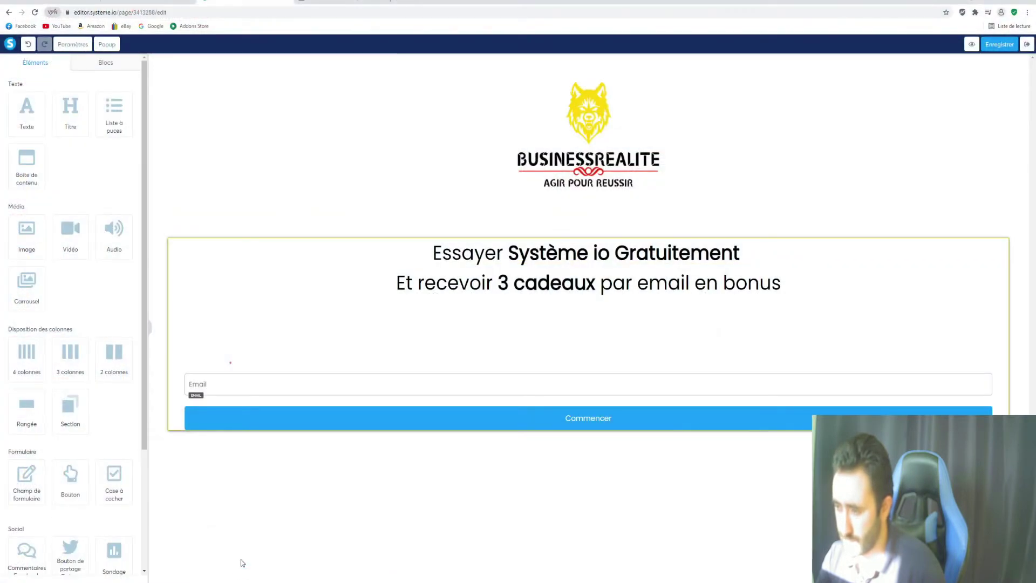
Try limiting the row's border to the bottom side only and check the result
{"action": "left_click", "coordinate": [179, 267]}
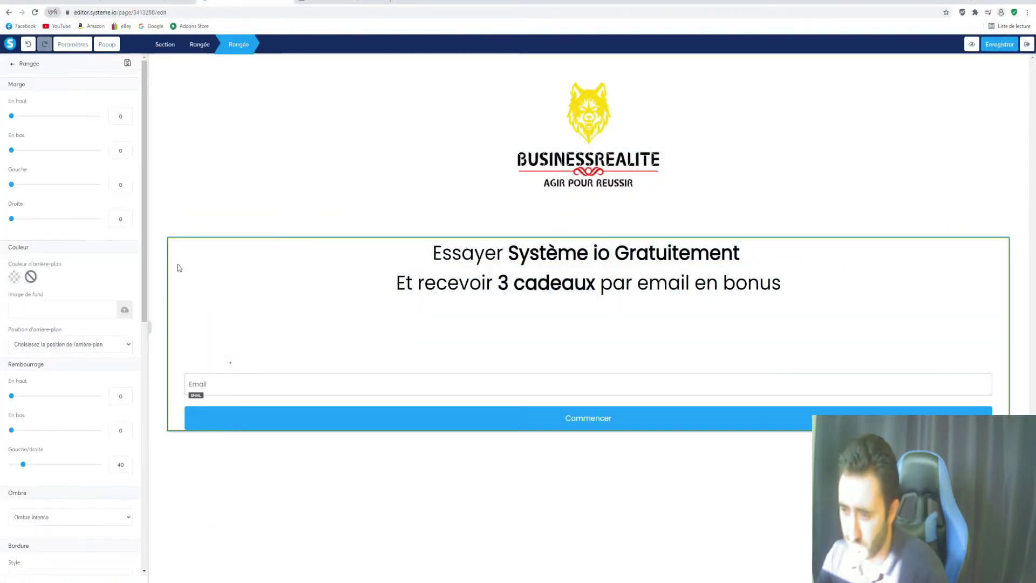
{"action": "scroll", "coordinate": [72, 338], "scroll_direction": "down", "scroll_amount": 5}
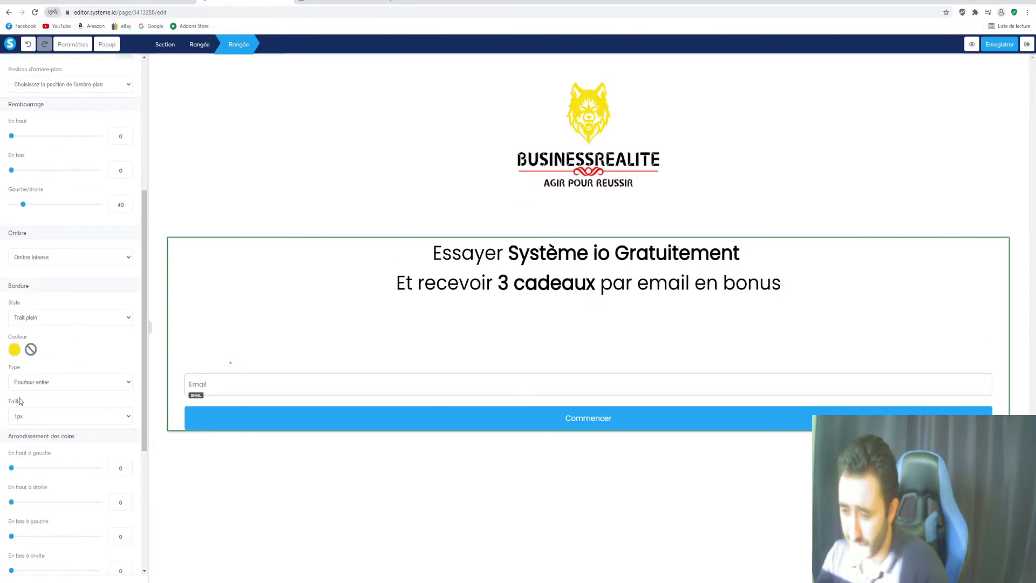
{"action": "left_click", "coordinate": [69, 383]}
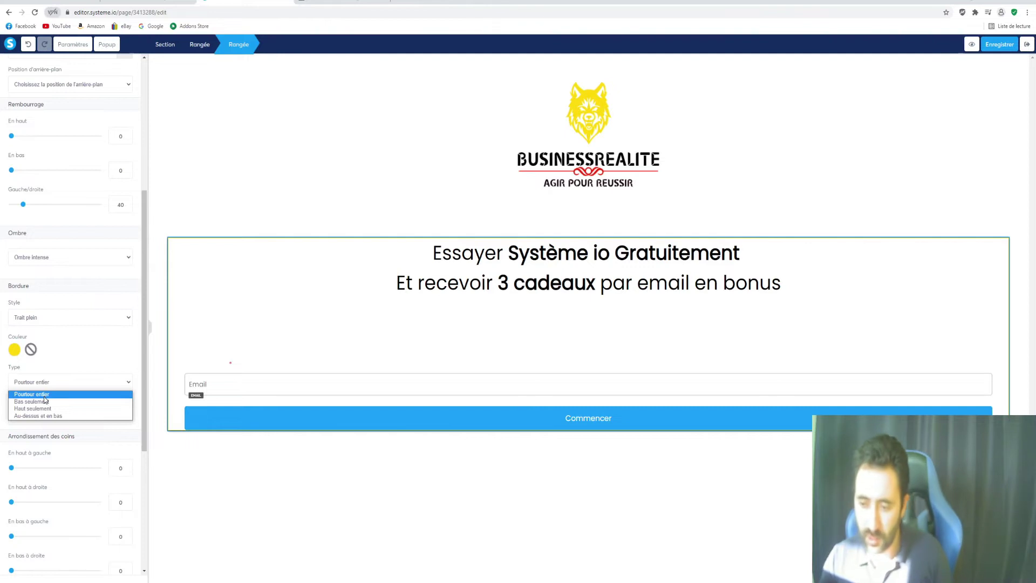
{"action": "left_click", "coordinate": [38, 403]}
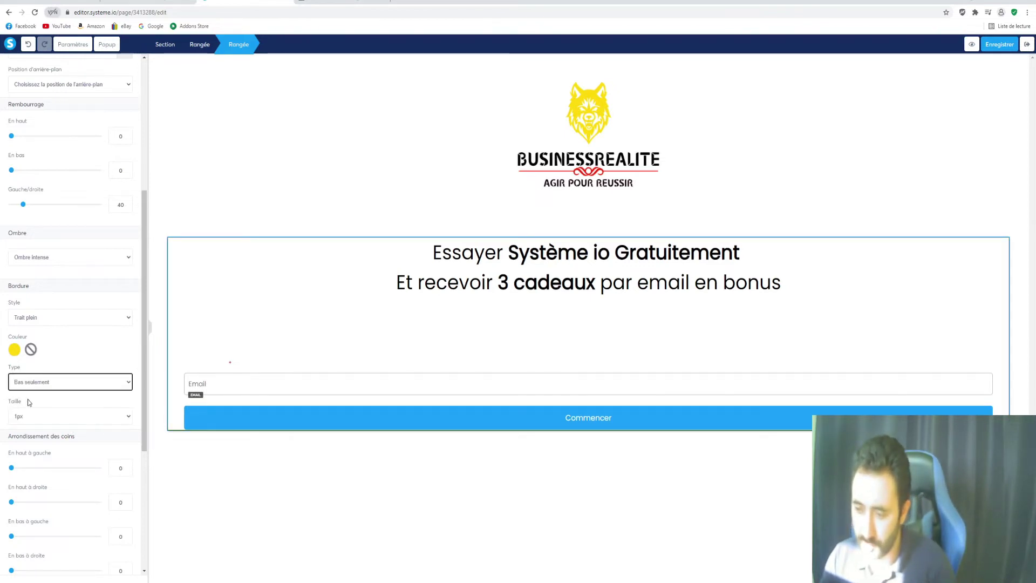
{"action": "left_click", "coordinate": [231, 446]}
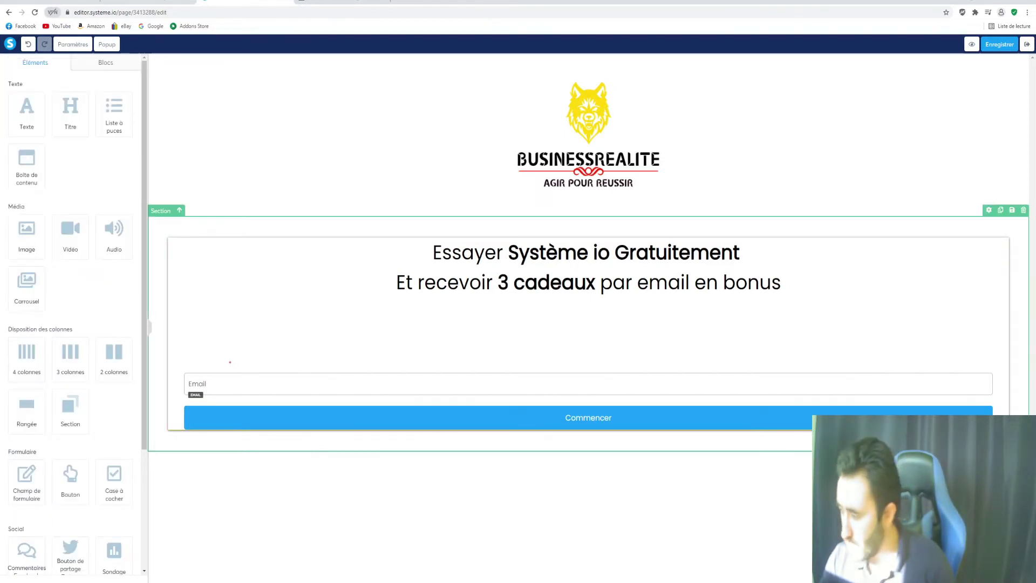
Set the row border to 'Pourtour entier' with 10px thickness
{"action": "left_click", "coordinate": [178, 273]}
{"action": "scroll", "coordinate": [65, 388], "scroll_direction": "down", "scroll_amount": 5}
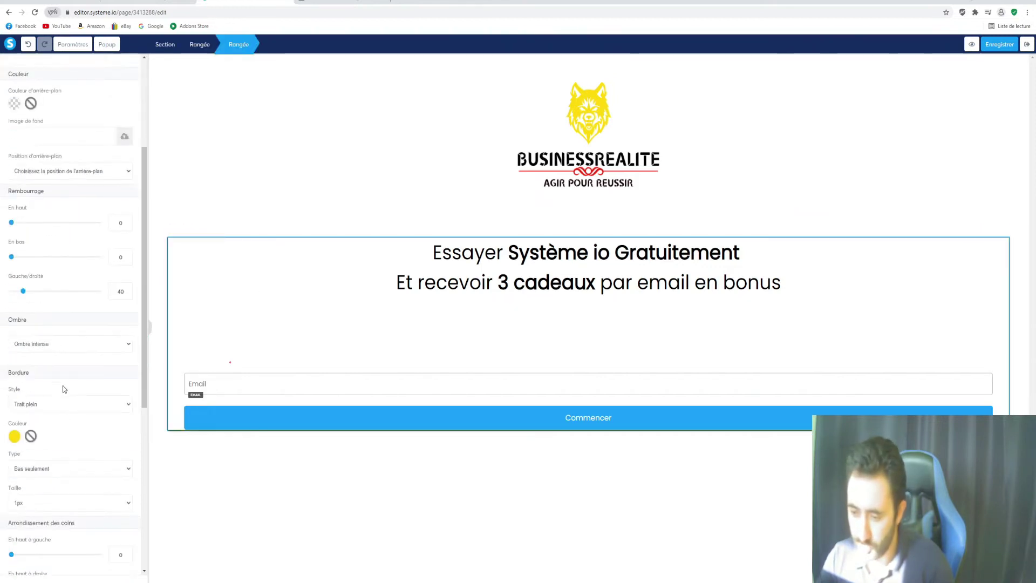
{"action": "left_click", "coordinate": [55, 343]}
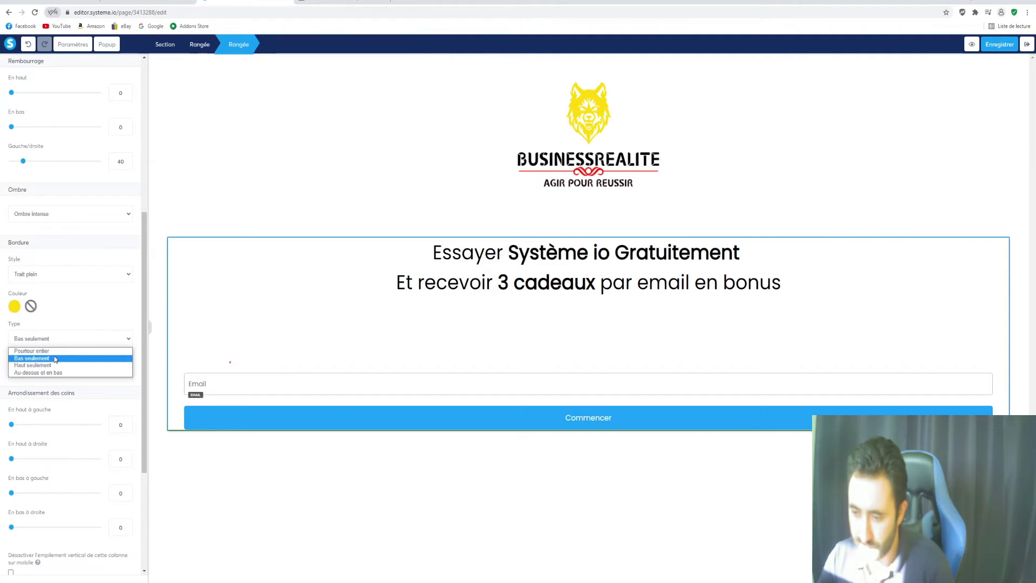
{"action": "left_click", "coordinate": [53, 352]}
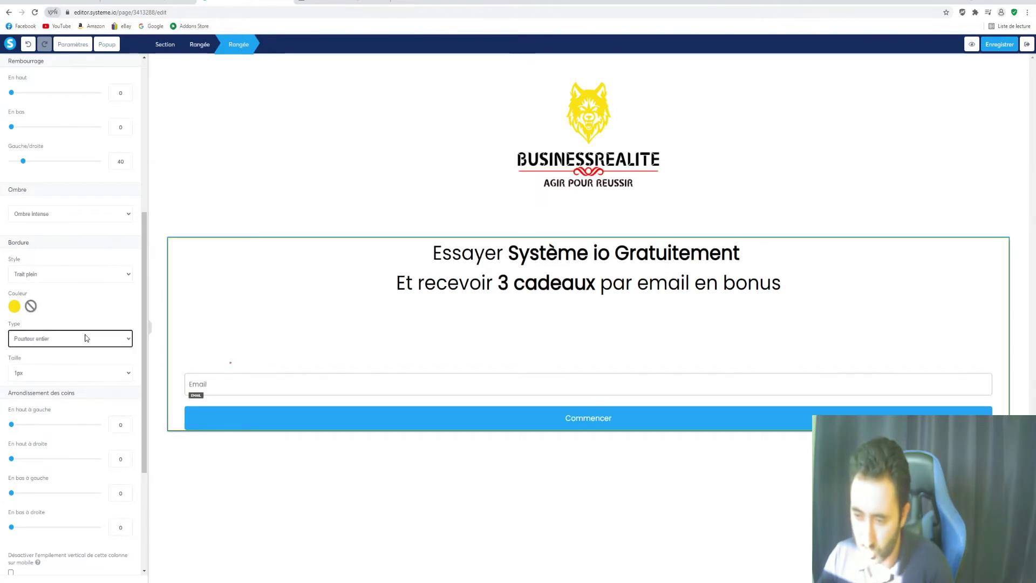
{"action": "left_click", "coordinate": [50, 373]}
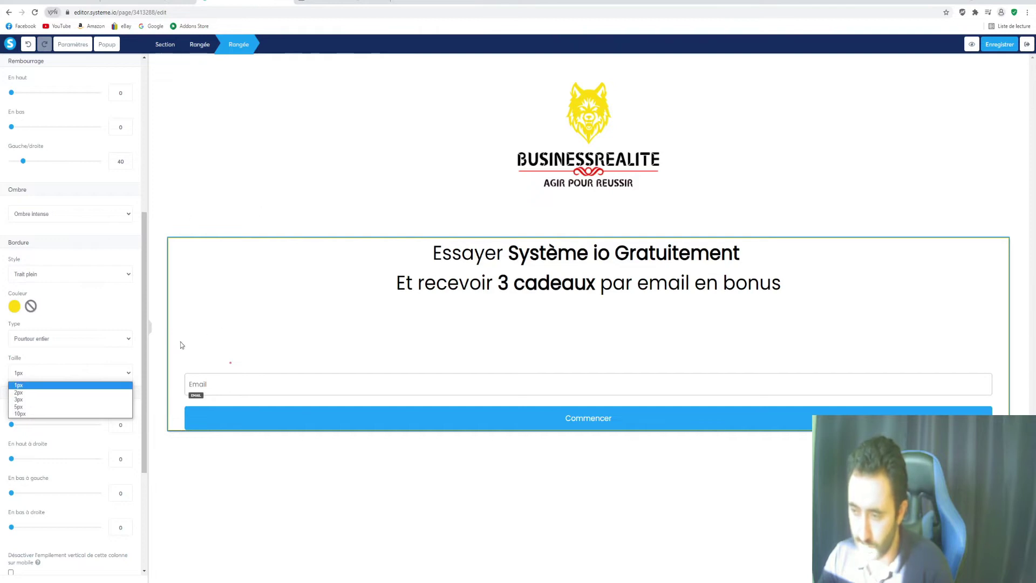
{"action": "left_click", "coordinate": [27, 413]}
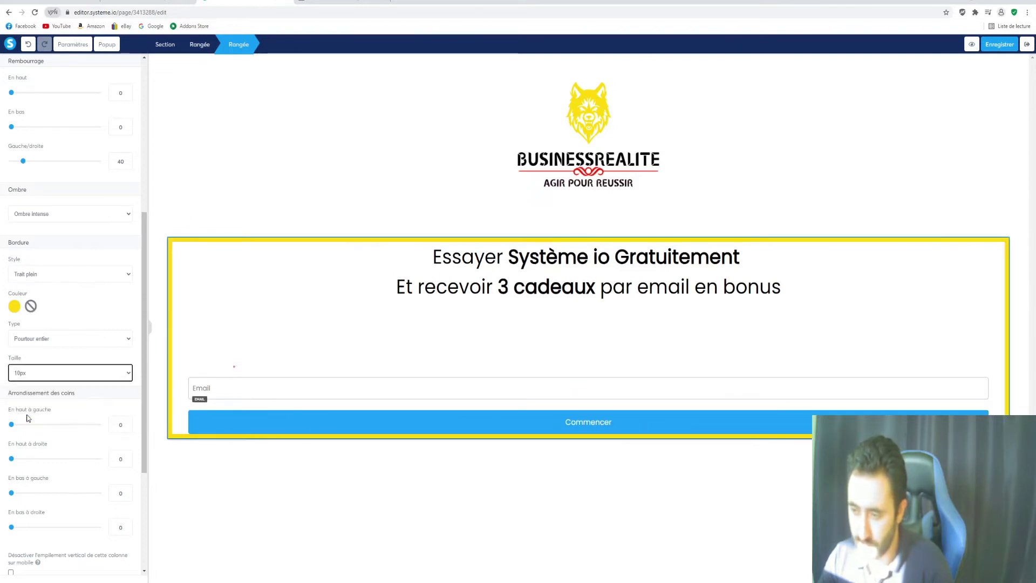
{"action": "left_click", "coordinate": [237, 187]}
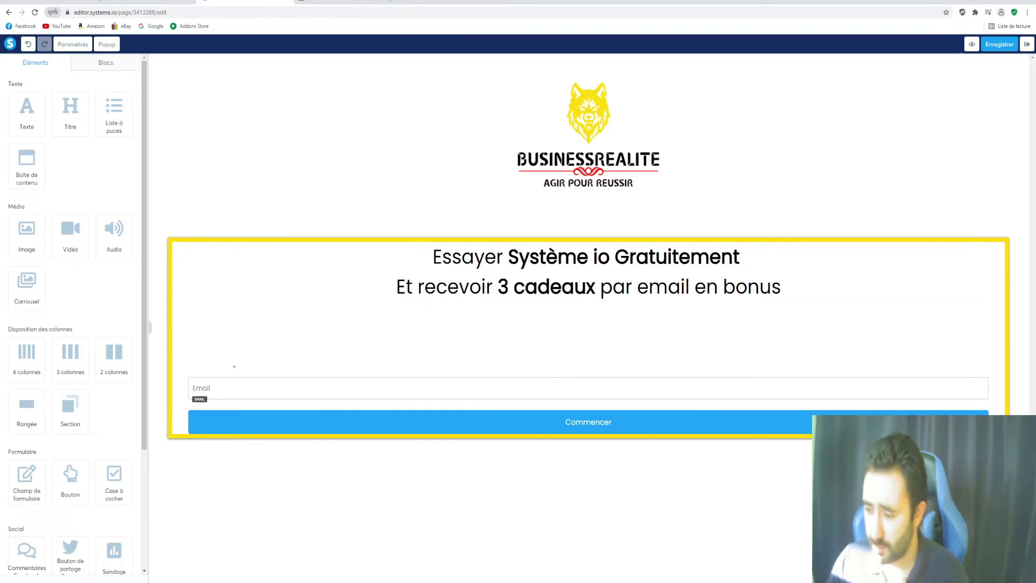
Review the published BUSINESSREALITE capture page
{"action": "left_click", "coordinate": [346, 568]}
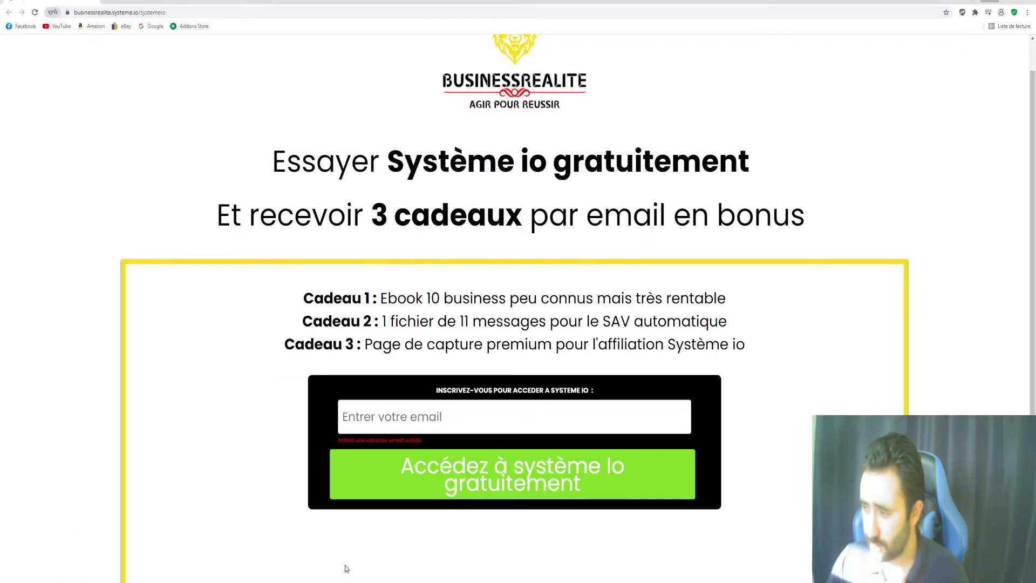
{"action": "scroll", "coordinate": [182, 194], "scroll_direction": "down", "scroll_amount": 4}
{"action": "scroll", "coordinate": [152, 167], "scroll_direction": "up", "scroll_amount": 2}
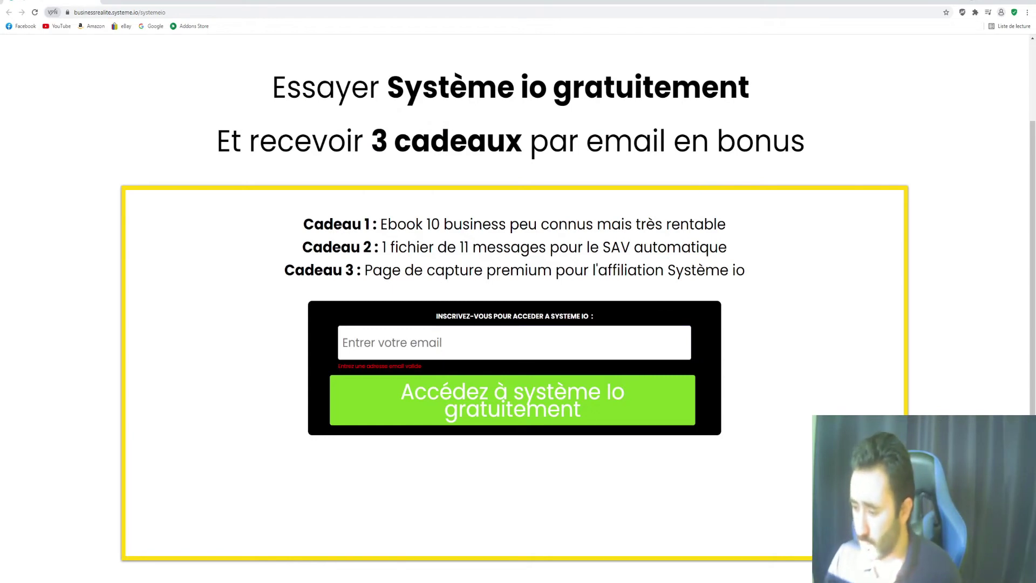
Raise the form row's Gauche/droite padding to 300 in the editor
{"action": "left_click", "coordinate": [254, 556]}
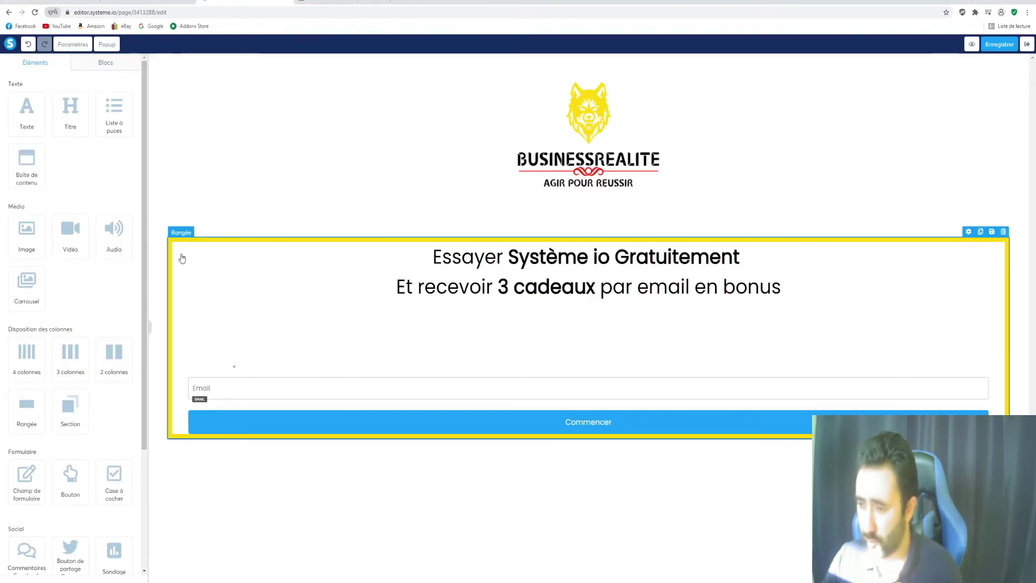
{"action": "left_click", "coordinate": [204, 273]}
{"action": "scroll", "coordinate": [34, 371], "scroll_direction": "down", "scroll_amount": 2}
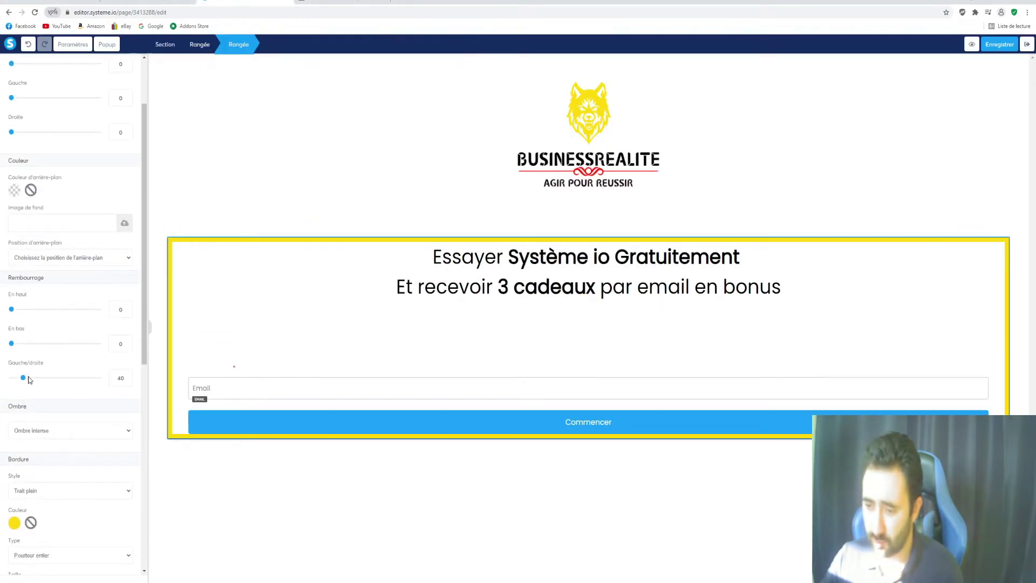
{"action": "left_click_drag", "start_coordinate": [23, 383], "coordinate": [106, 387]}
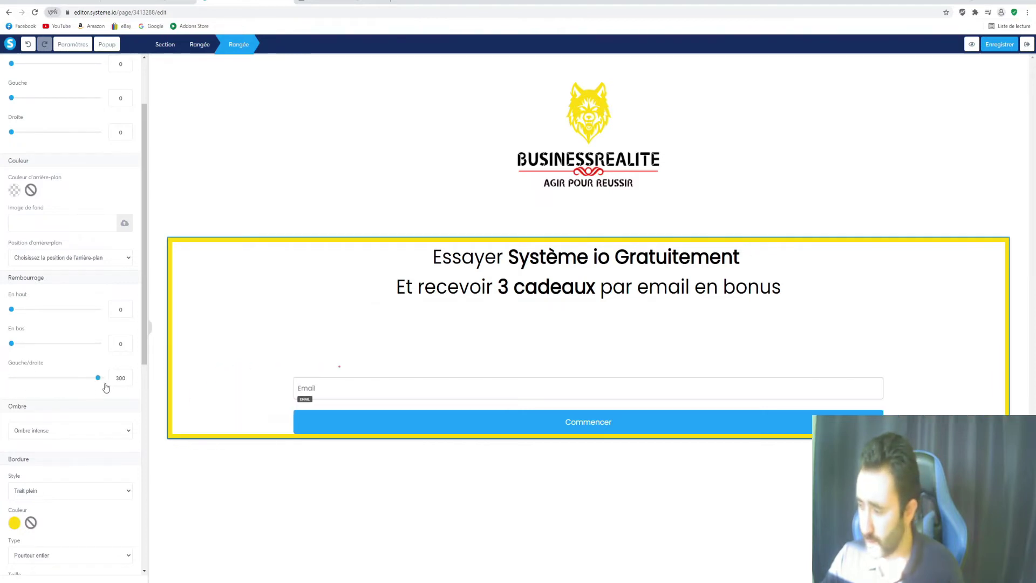
Try rounding the row's top-left corner, leaving the corners square
{"action": "scroll", "coordinate": [86, 432], "scroll_direction": "up", "scroll_amount": 1}
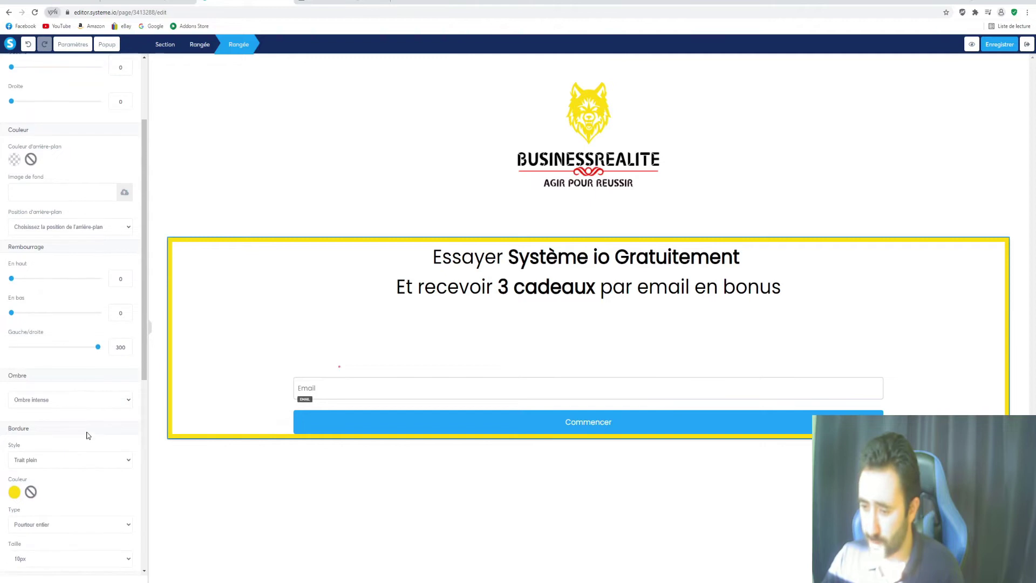
{"action": "scroll", "coordinate": [95, 411], "scroll_direction": "down", "scroll_amount": 7}
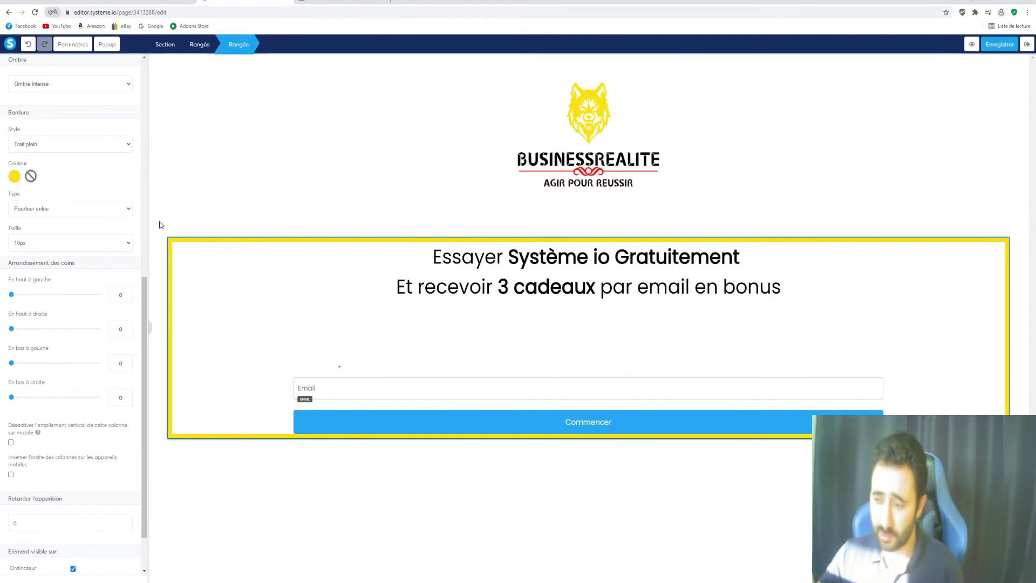
{"action": "mouse_move", "coordinate": [11, 294]}
{"action": "left_mouse_down"}
{"action": "mouse_move", "coordinate": [116, 306]}
{"action": "mouse_move", "coordinate": [9, 301]}
{"action": "left_mouse_up"}
Set the row's left and right margins to 200
{"action": "scroll", "coordinate": [83, 390], "scroll_direction": "up", "scroll_amount": 1}
{"action": "scroll", "coordinate": [84, 392], "scroll_direction": "up", "scroll_amount": 7}
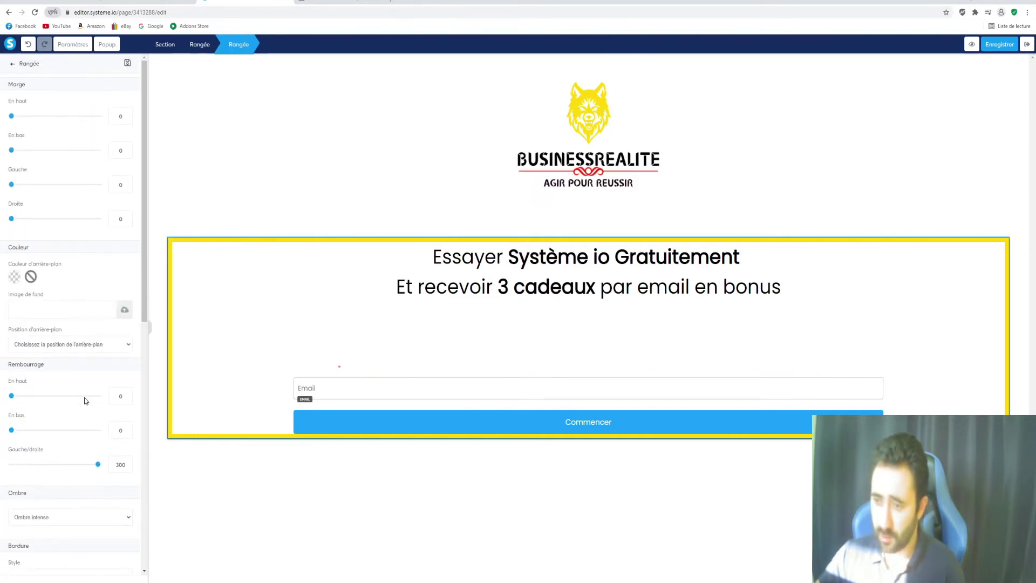
{"action": "left_click_drag", "start_coordinate": [11, 218], "coordinate": [100, 219]}
{"action": "left_click_drag", "start_coordinate": [14, 186], "coordinate": [100, 184]}
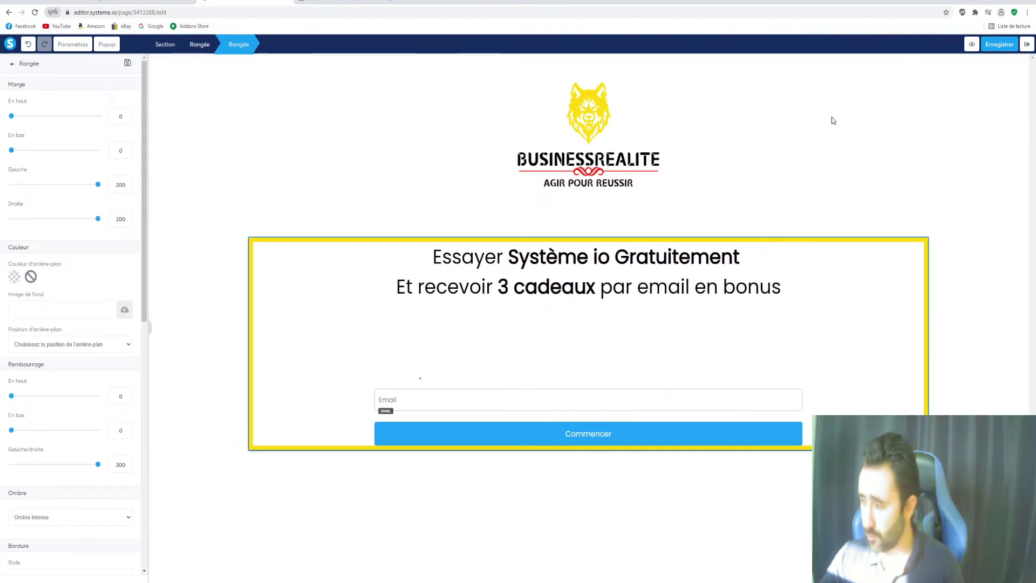
Delete the empty text blocks above the Email field, confirming each deletion with OK
{"action": "left_click", "coordinate": [497, 349]}
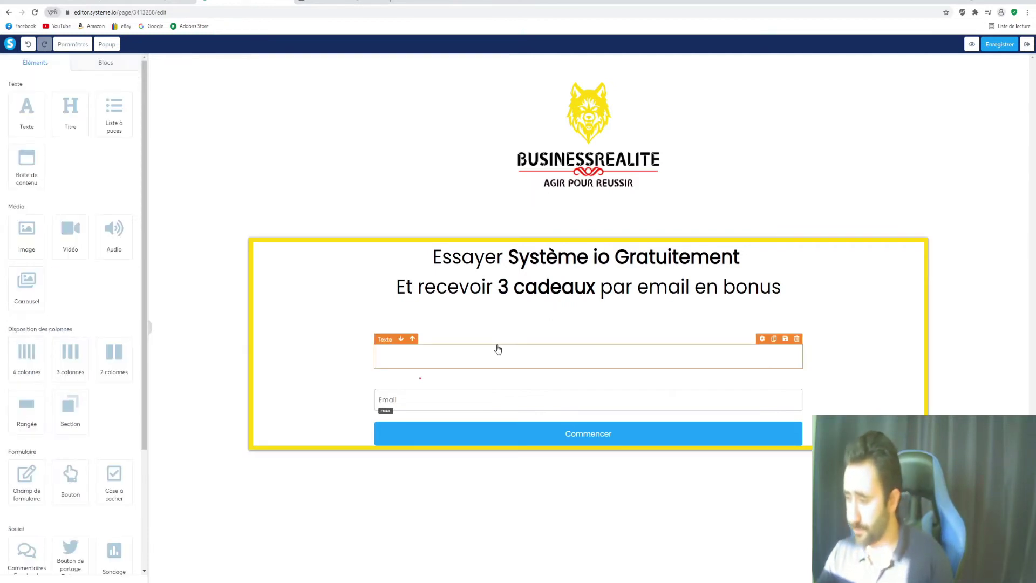
{"action": "left_click", "coordinate": [601, 356]}
{"action": "left_click", "coordinate": [789, 348]}
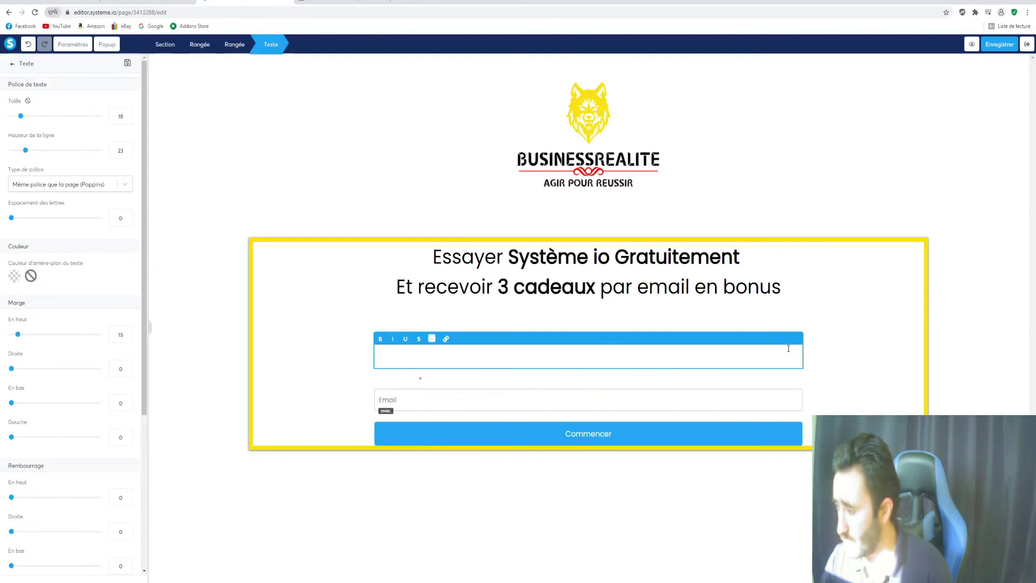
{"action": "left_click", "coordinate": [809, 338]}
{"action": "left_click", "coordinate": [794, 304]}
{"action": "left_click", "coordinate": [556, 58]}
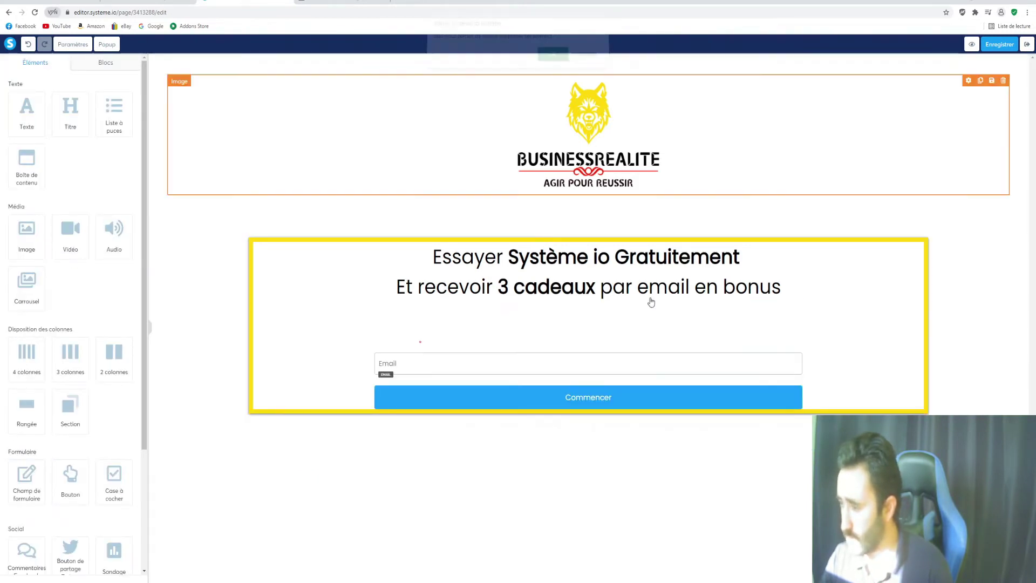
{"action": "left_click", "coordinate": [796, 302]}
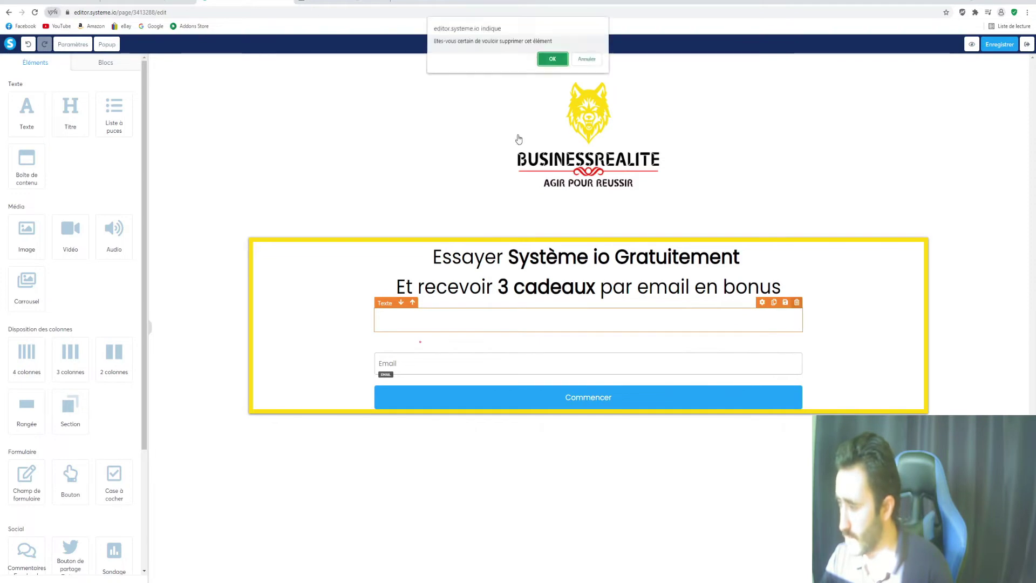
{"action": "left_click", "coordinate": [553, 59]}
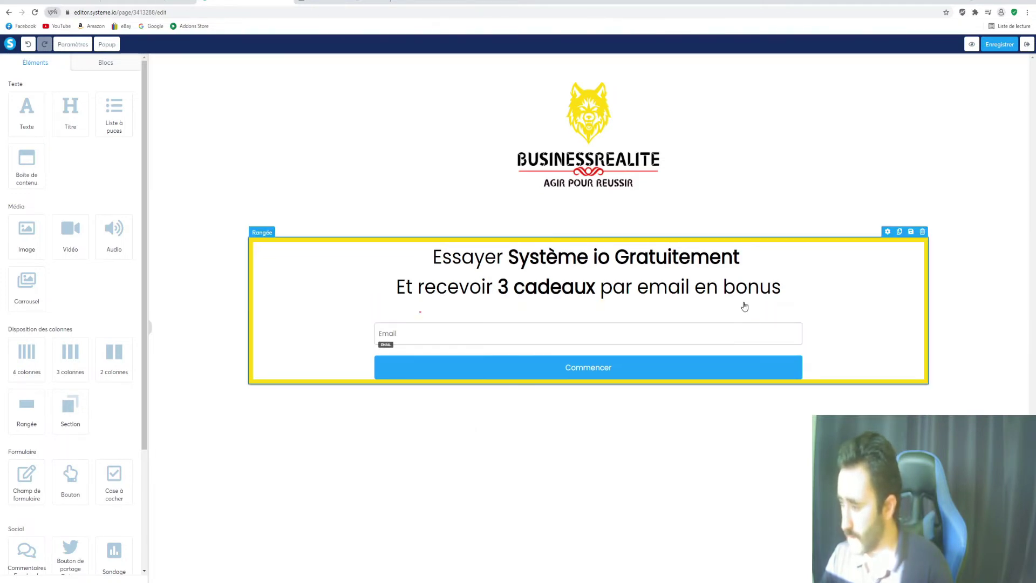
{"action": "left_click", "coordinate": [710, 314]}
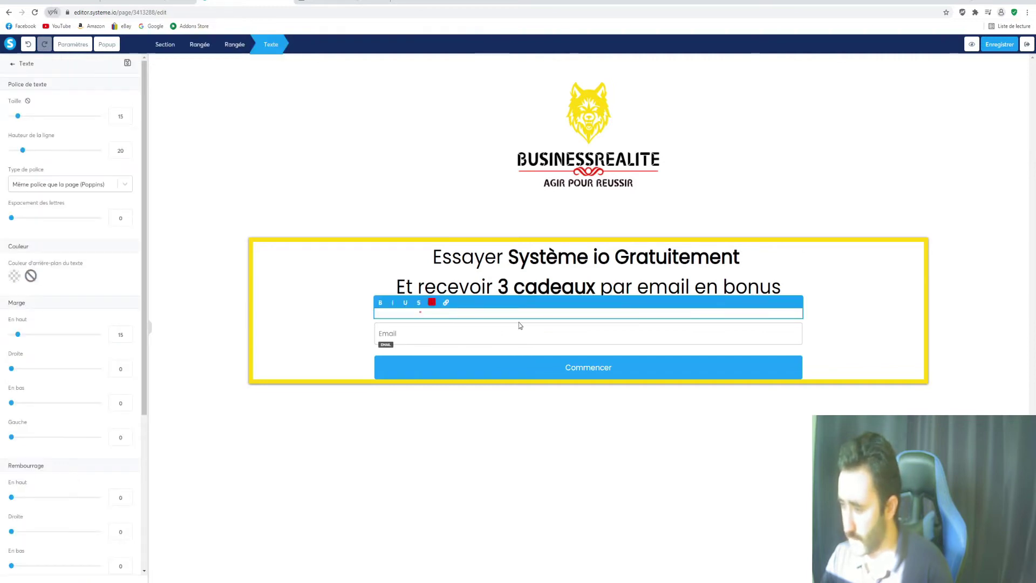
Clear the pasted Adresse Email * label from the text block and check the reference preview
{"action": "key", "text": "ctrl+z"}
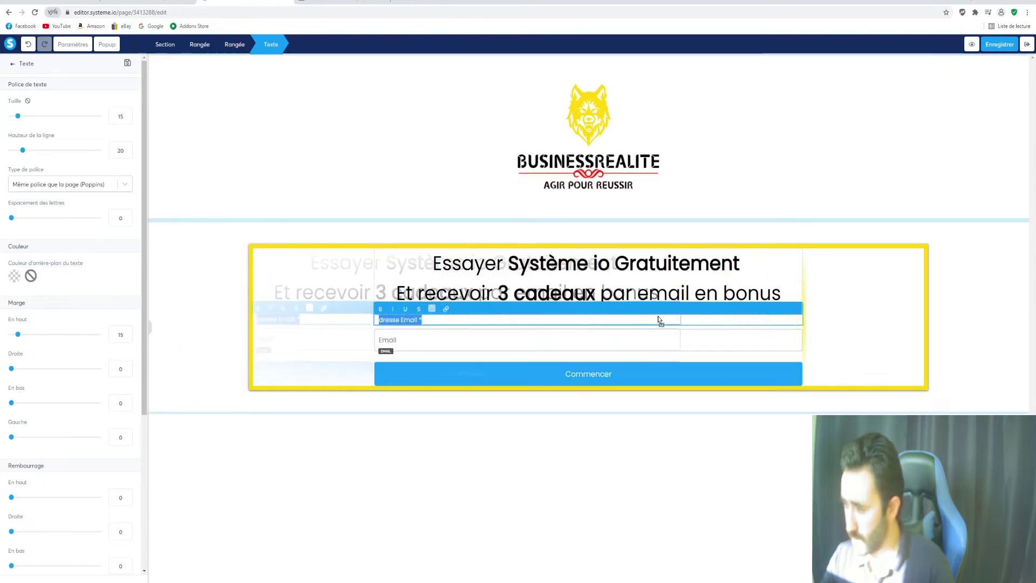
{"action": "left_click", "coordinate": [691, 313]}
{"action": "left_click_drag", "start_coordinate": [406, 313], "coordinate": [355, 317]}
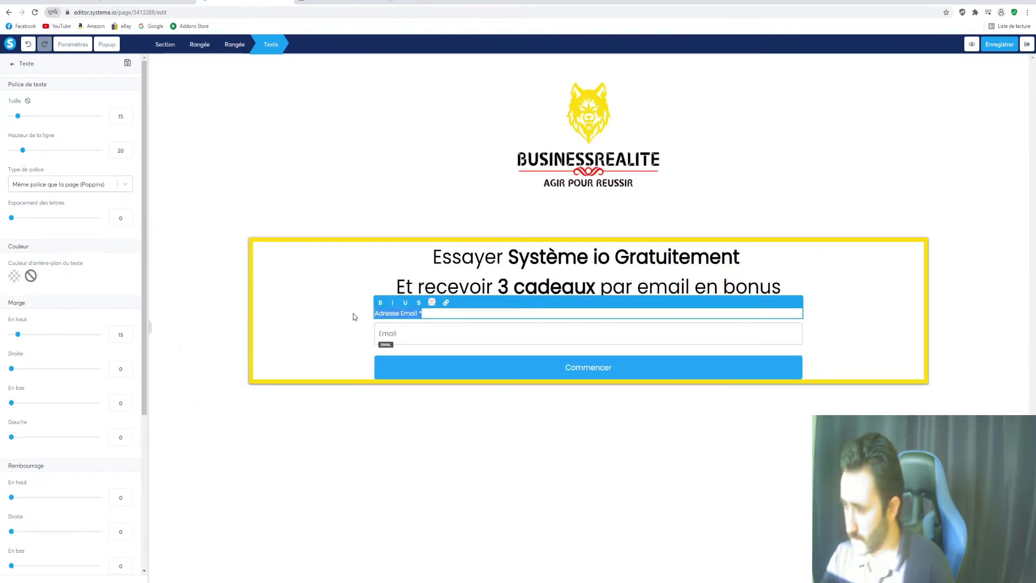
{"action": "key", "text": "BackSpace"}
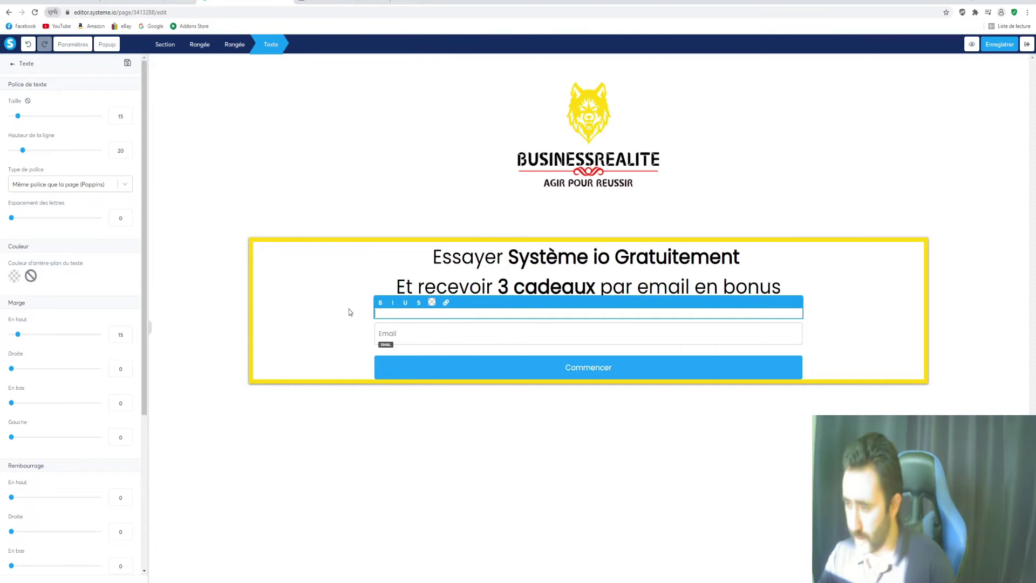
{"action": "type", "text": "Rece"}
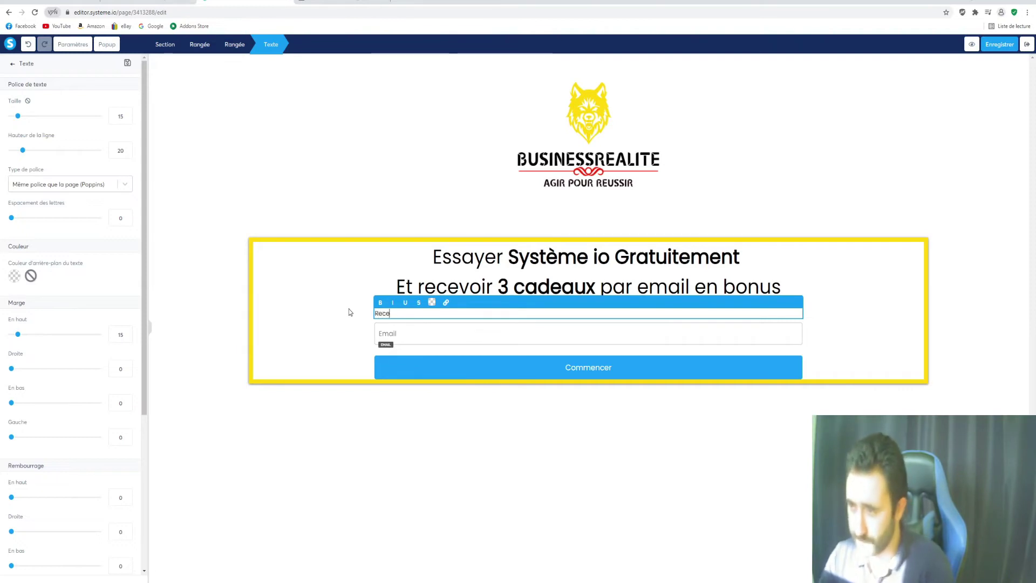
{"action": "mouse_move", "coordinate": [286, 579]}
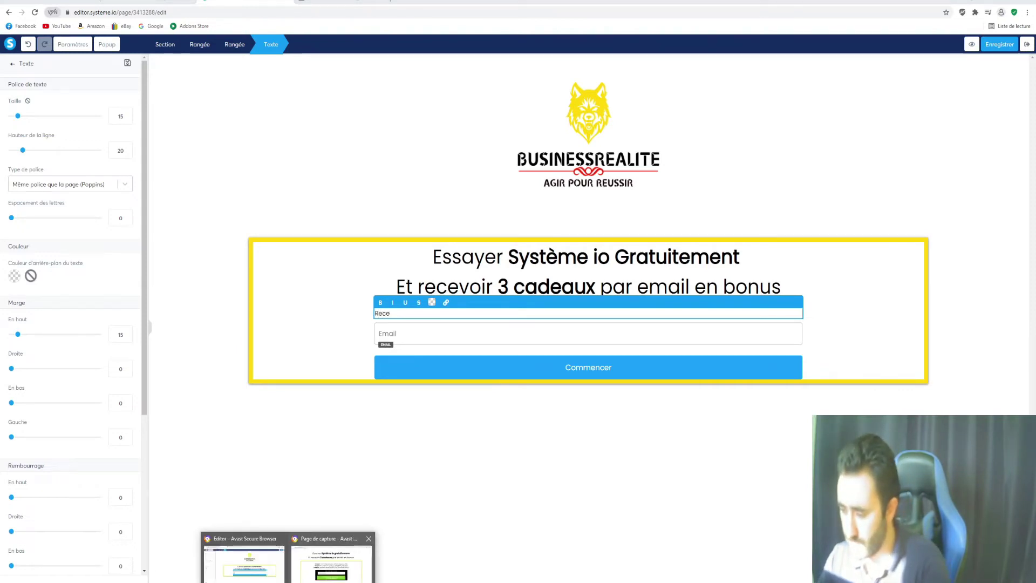
{"action": "left_click", "coordinate": [331, 561]}
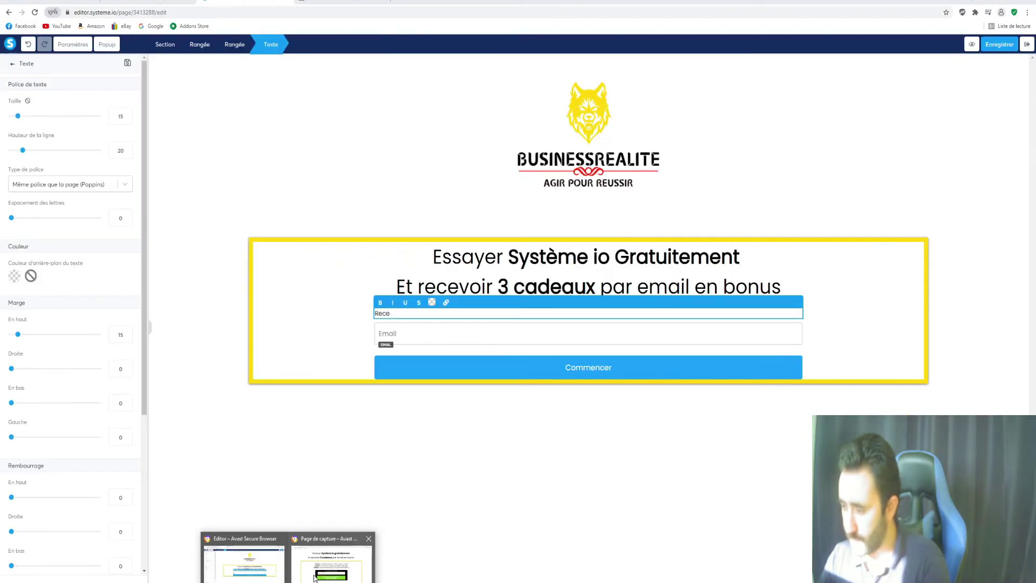
{"action": "key", "text": "super+Down"}
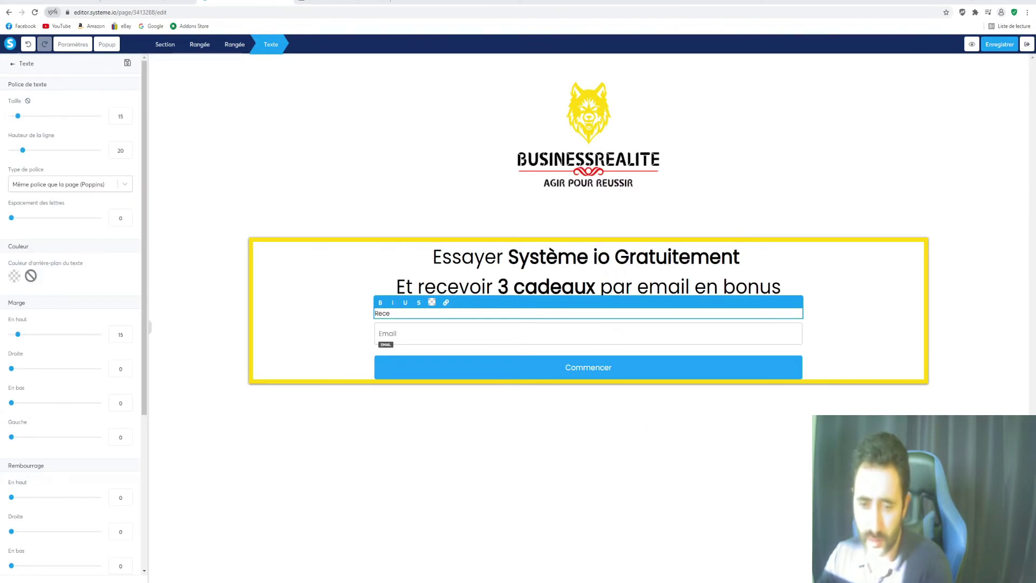
Write 'Cadeau 1 : Ebook 10 business peu connu mais très rentable', then paste all three gift lines
{"action": "left_click_drag", "start_coordinate": [600, 311], "coordinate": [279, 315]}
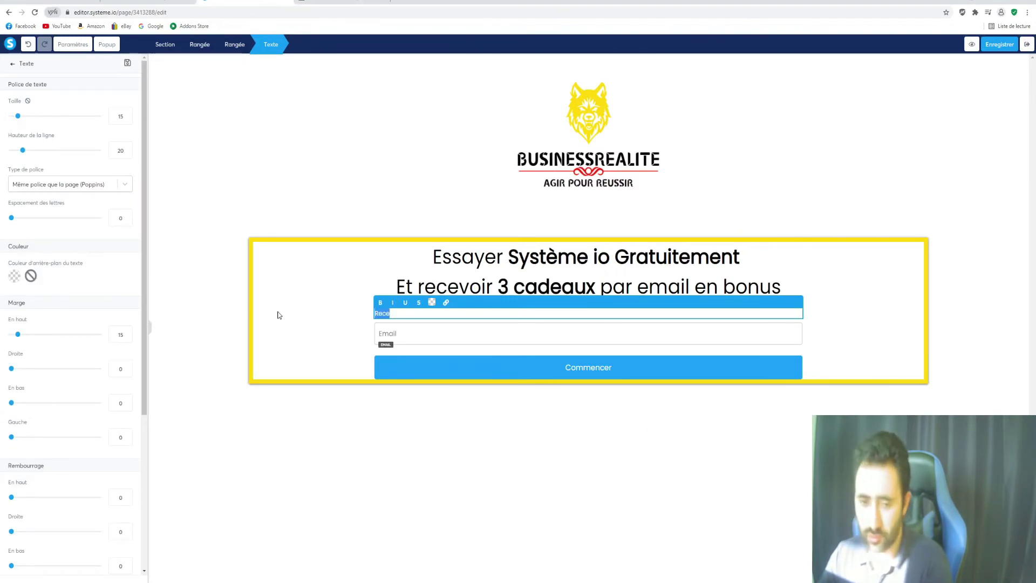
{"action": "type", "text": "Cad"}
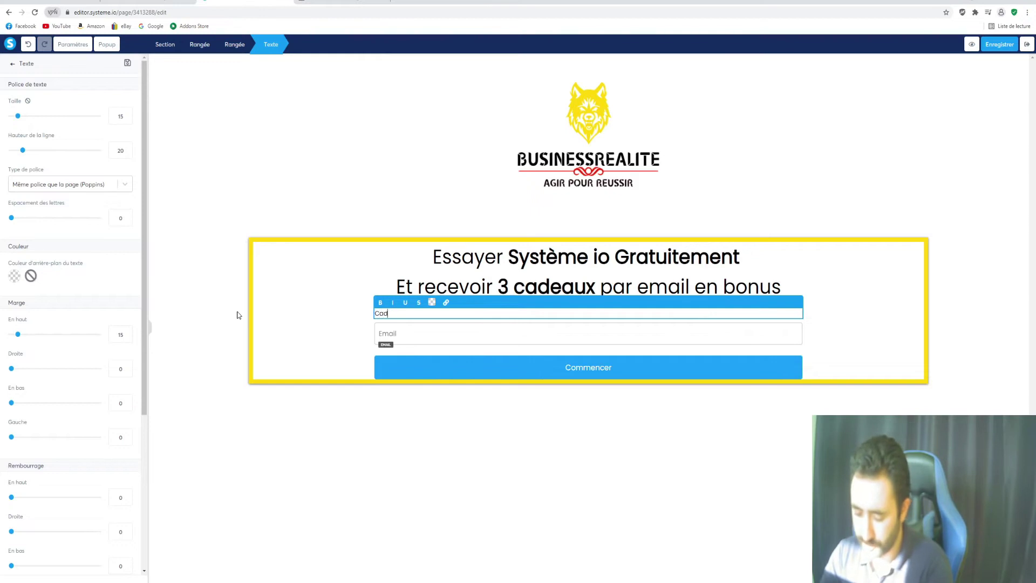
{"action": "type", "text": "eau 1"}
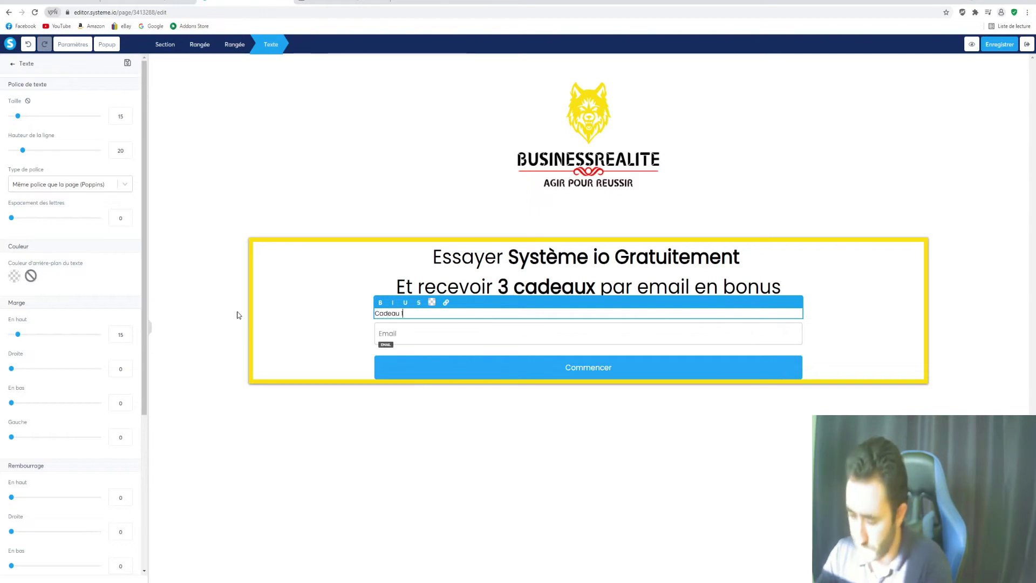
{"action": "type", "text": " :"}
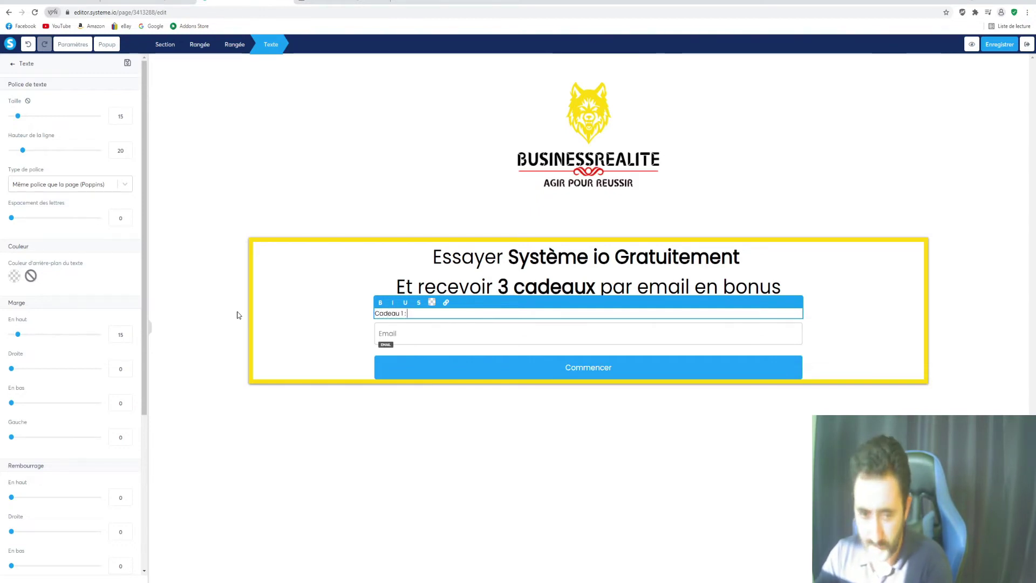
{"action": "type", "text": " Ebook"}
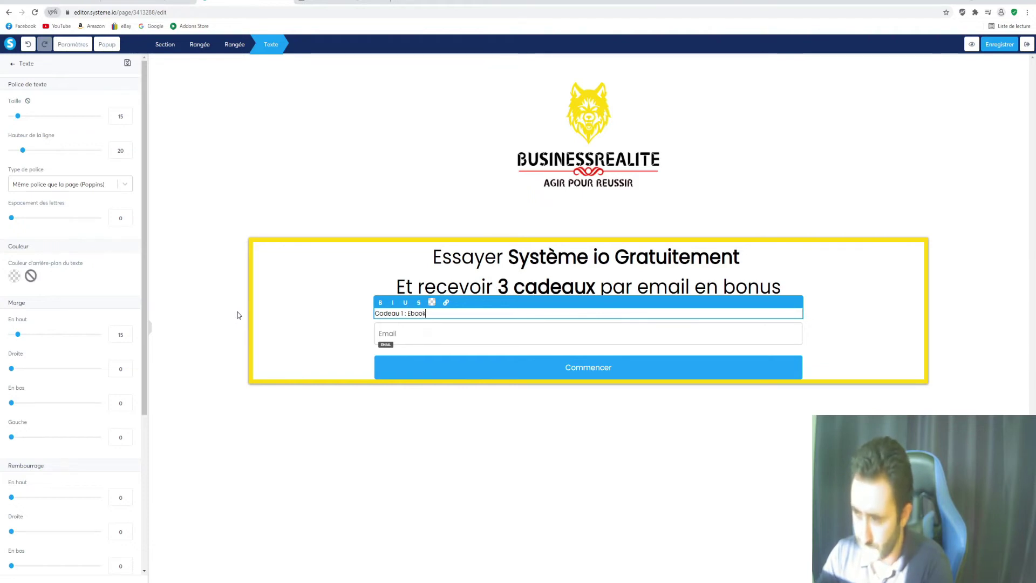
{"action": "type", "text": " 10 business "}
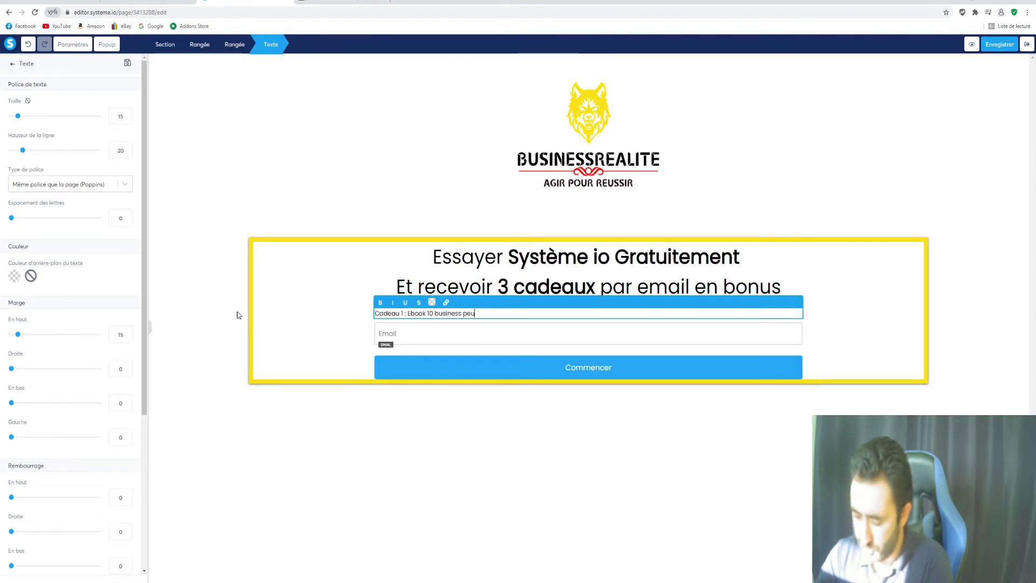
{"action": "type", "text": "peu connu "}
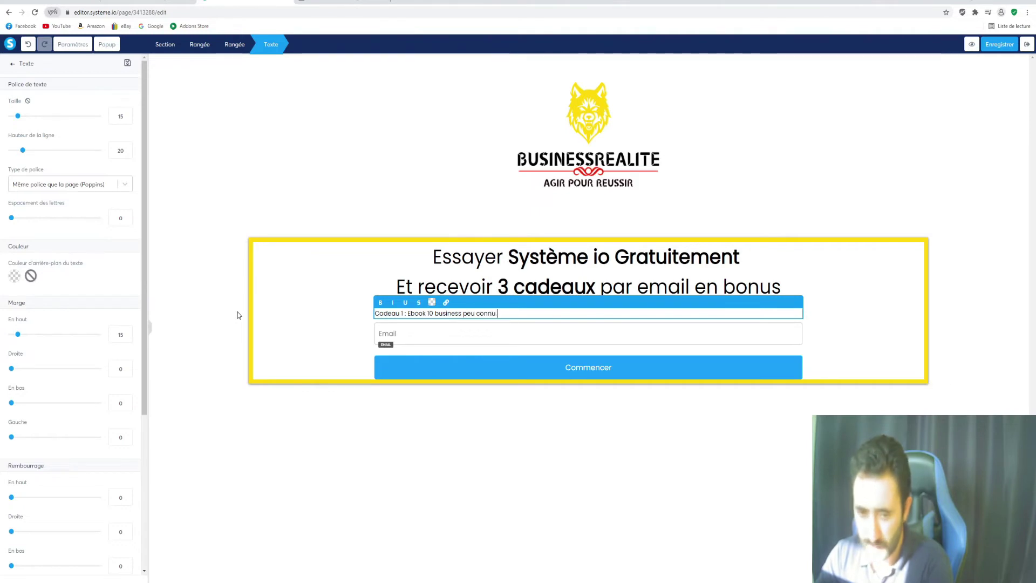
{"action": "type", "text": "mais tr"}
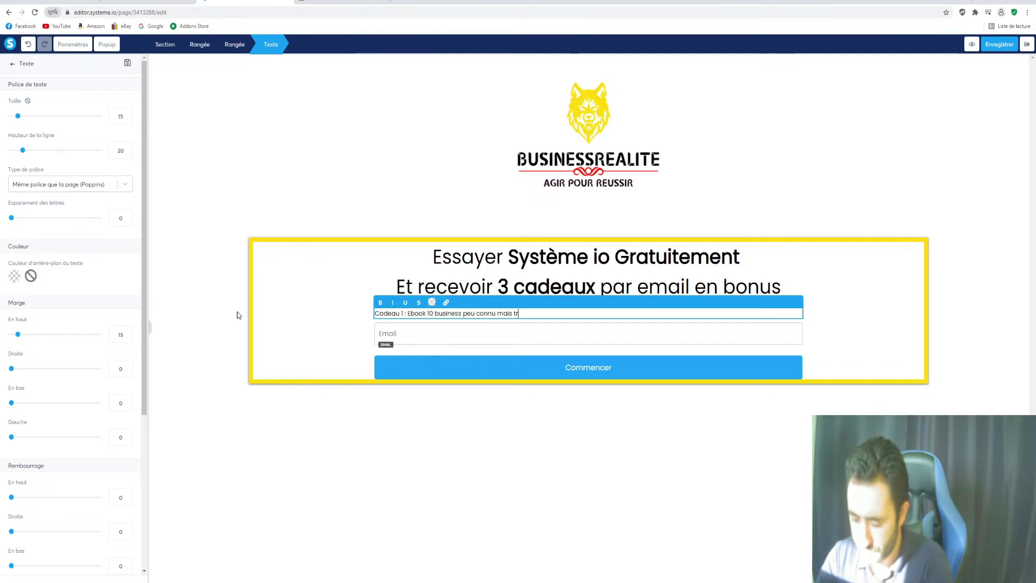
{"action": "type", "text": "ès r"}
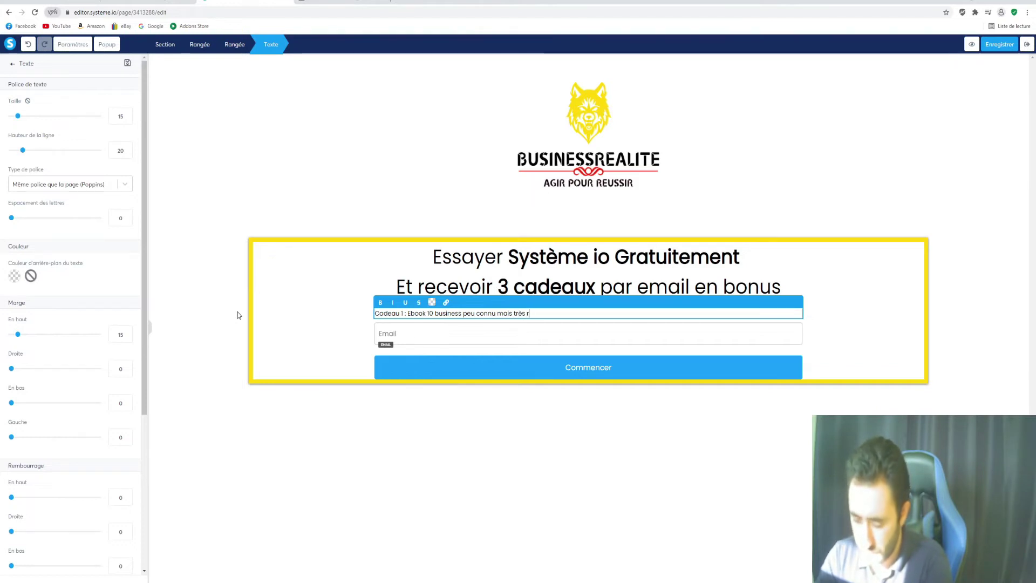
{"action": "type", "text": "entable"}
{"action": "key", "text": "Return"}
{"action": "type", "text": "Cadeau"}
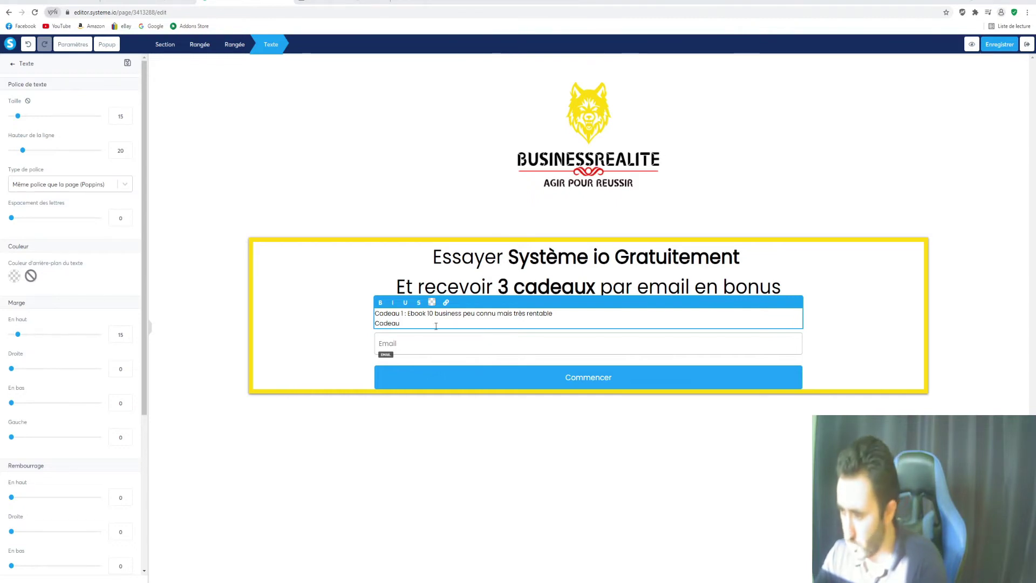
{"action": "left_click_drag", "start_coordinate": [400, 324], "coordinate": [376, 314]}
{"action": "type", "text": "Cadeau 1 : Ebook 10 business peu connus mais très rentable Cadeau 2 : 1 fichier de 11 messages pour le SAV automatique Cadeau 3 : Page de capture premium pour l'affiliation Système io"}
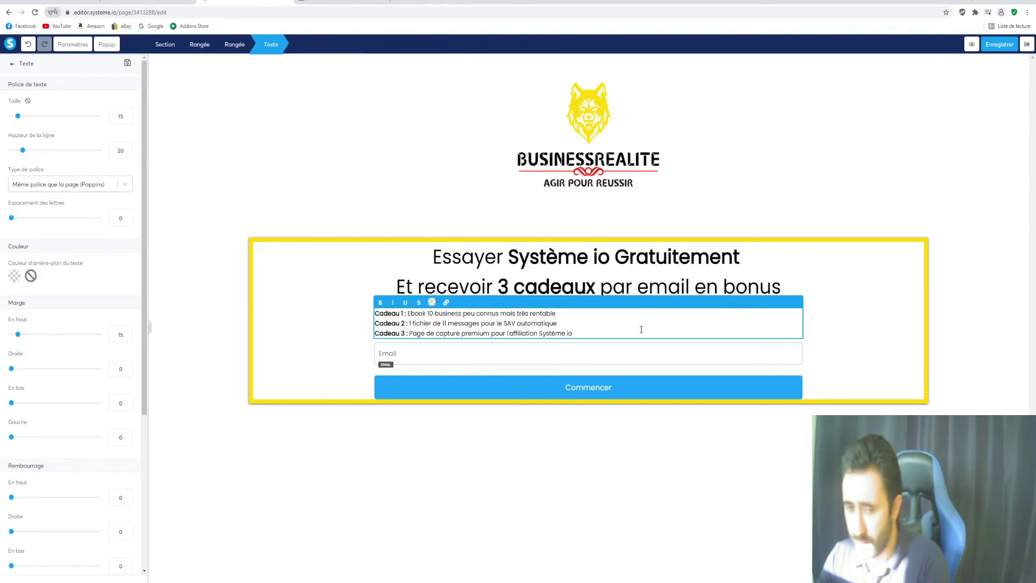
Centre the three gift lines between the headline and the Email field
{"action": "left_click_drag", "start_coordinate": [573, 333], "coordinate": [364, 316]}
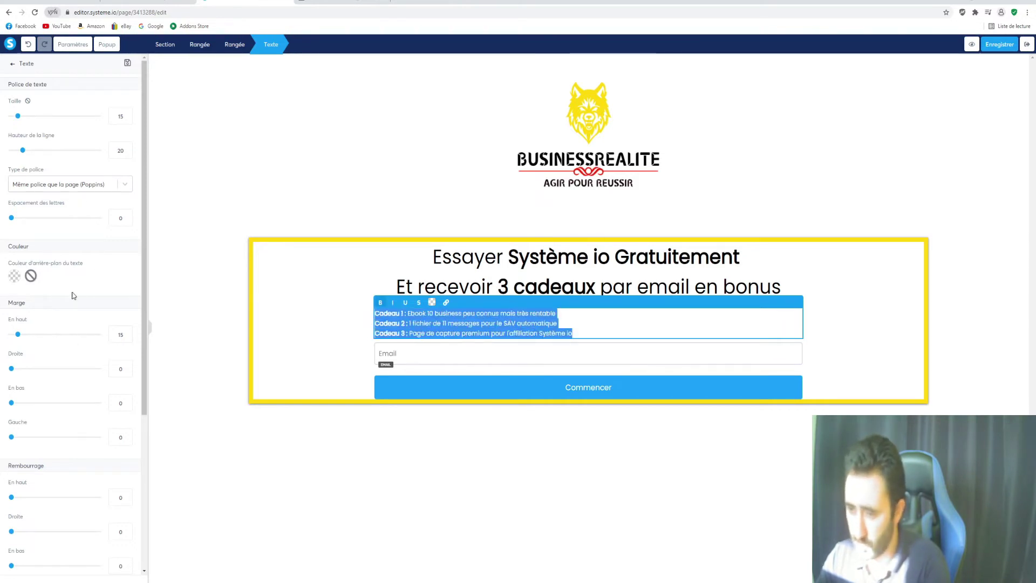
{"action": "scroll", "coordinate": [87, 351], "scroll_direction": "down", "scroll_amount": 5}
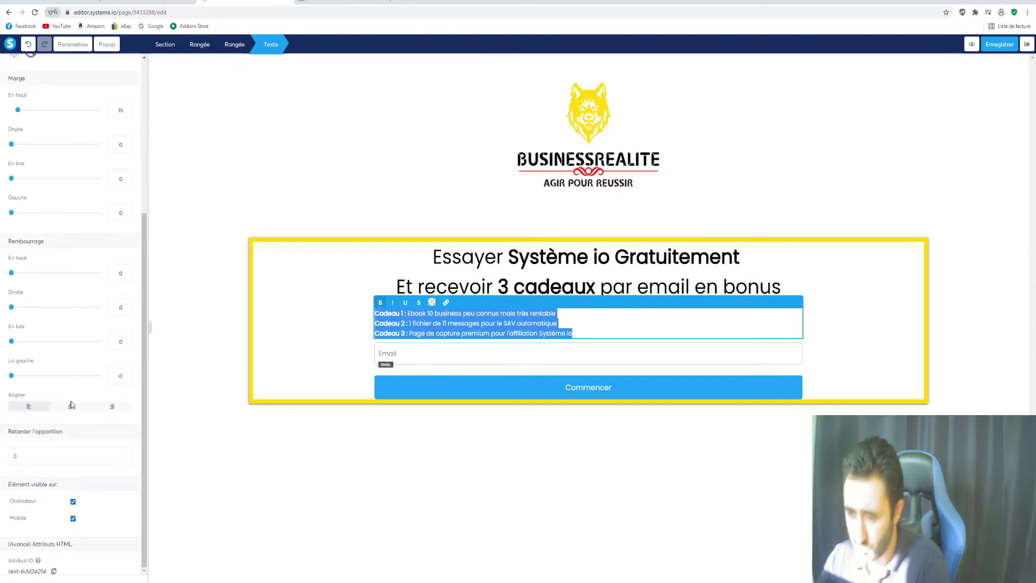
{"action": "left_click", "coordinate": [71, 406]}
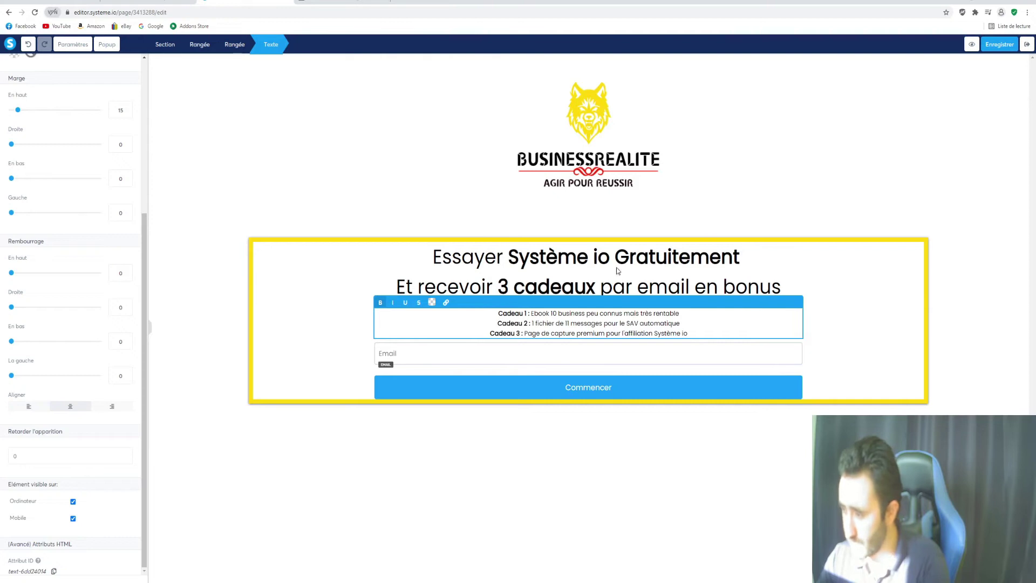
{"action": "left_click", "coordinate": [495, 353]}
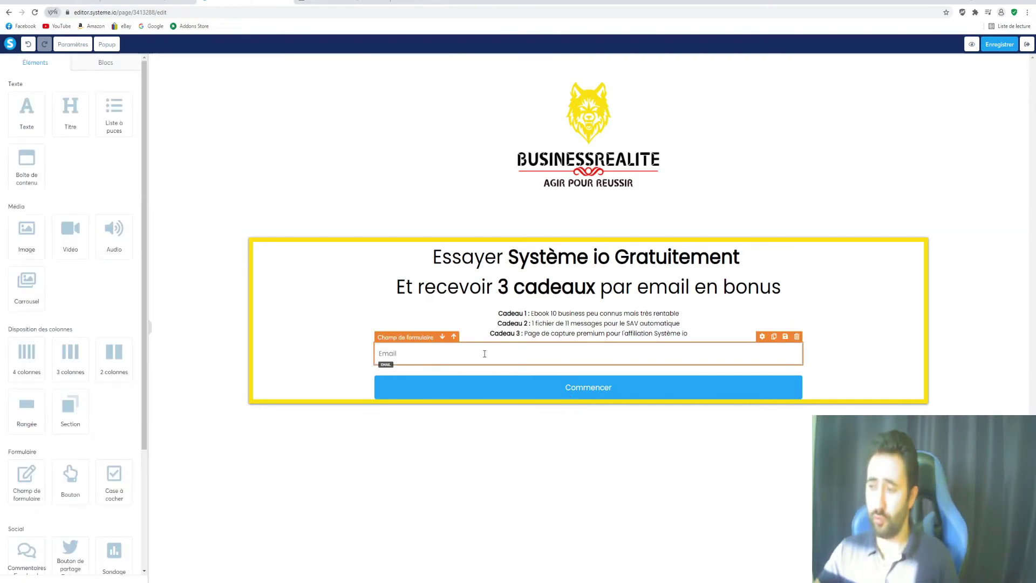
Duplicate the Email field and change the copy's type to Numéro de téléphone
{"action": "left_click", "coordinate": [485, 354]}
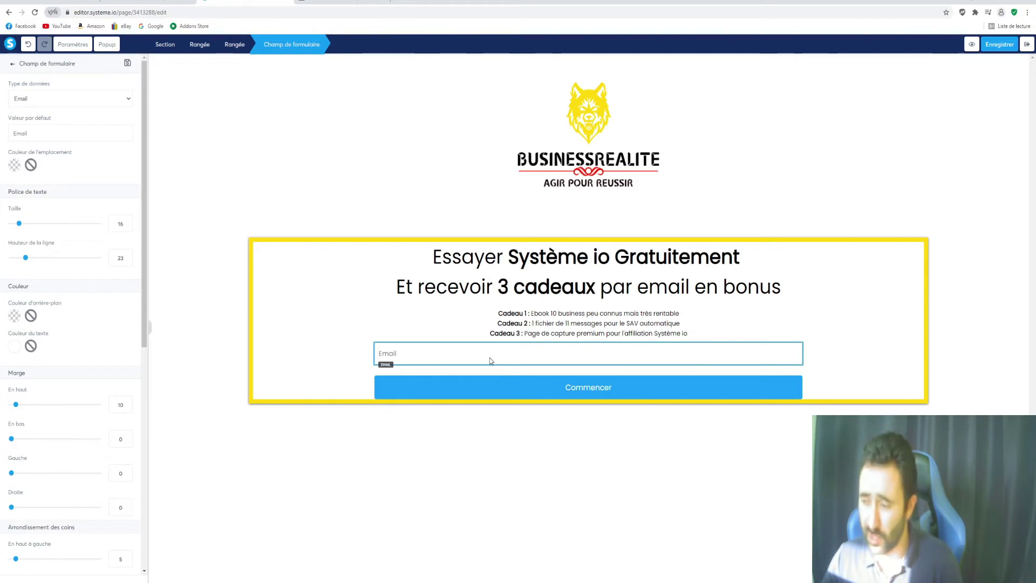
{"action": "left_click", "coordinate": [387, 329]}
{"action": "left_click", "coordinate": [405, 360]}
{"action": "left_click", "coordinate": [413, 349]}
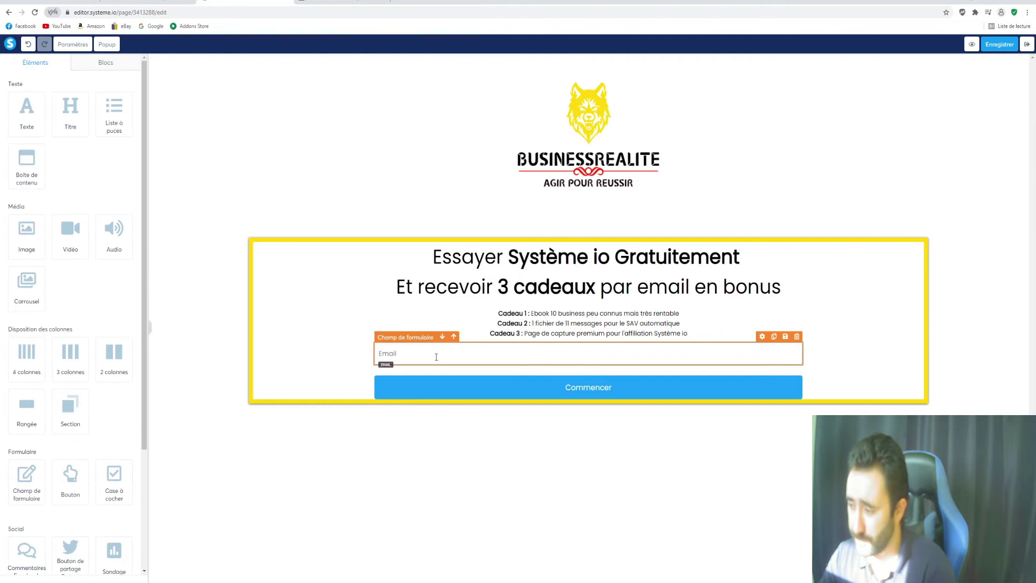
{"action": "left_click", "coordinate": [774, 337]}
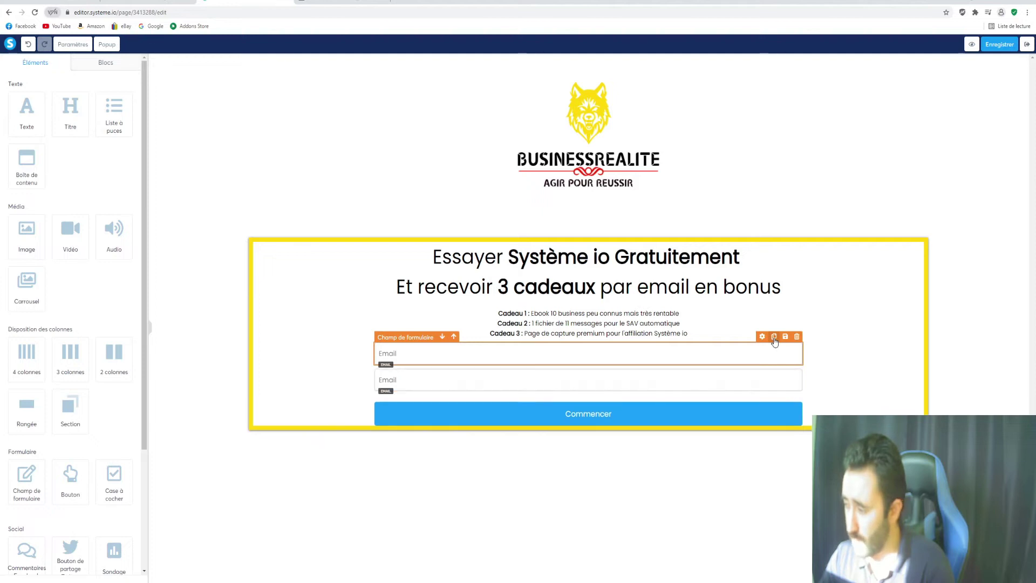
{"action": "left_click", "coordinate": [594, 380]}
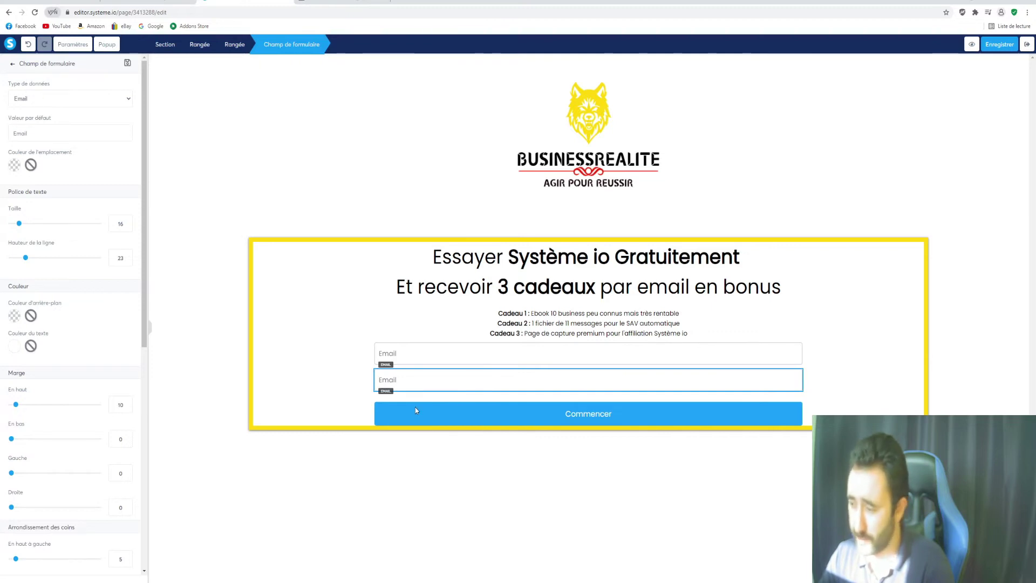
{"action": "left_click", "coordinate": [413, 381]}
{"action": "left_click", "coordinate": [96, 98]}
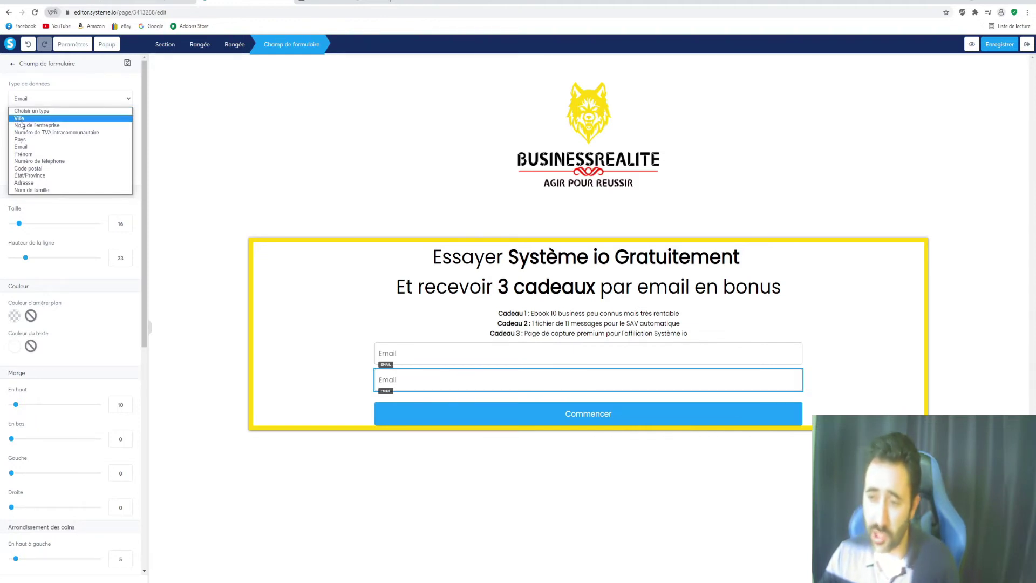
{"action": "left_click", "coordinate": [33, 160]}
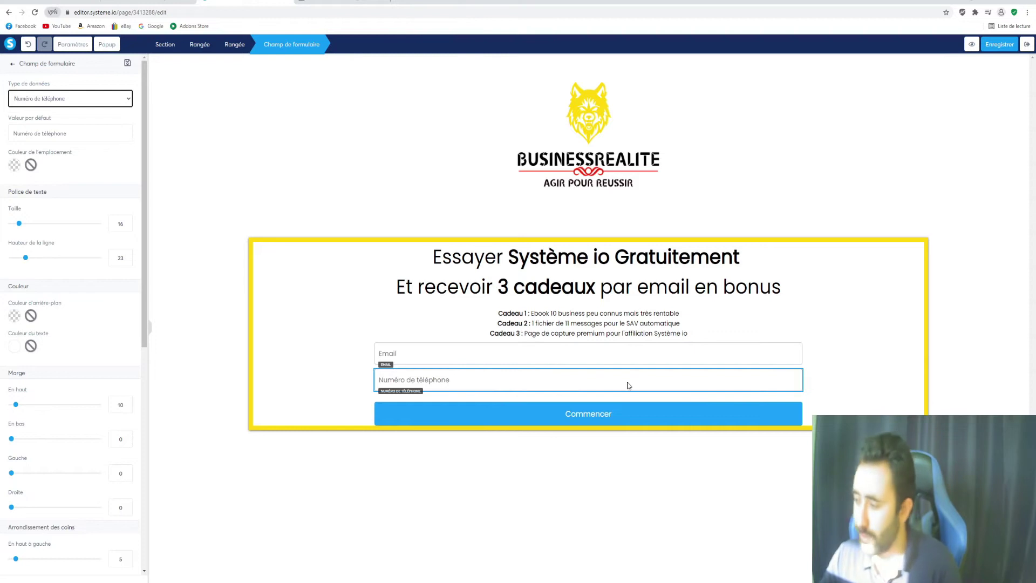
Delete the phone number field, confirming with OK, and bring up the Commencer button settings
{"action": "left_click", "coordinate": [804, 379]}
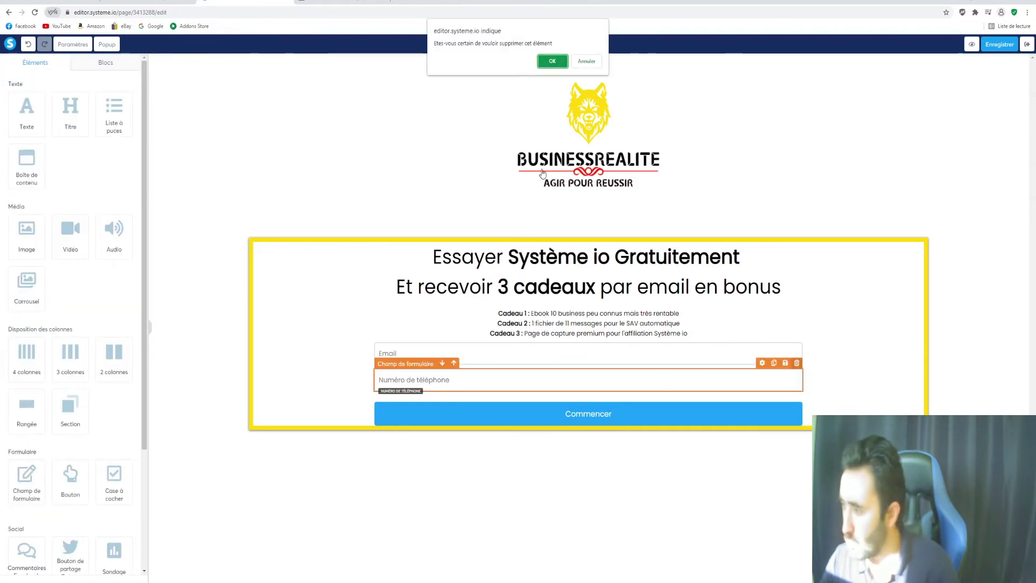
{"action": "left_click", "coordinate": [554, 56]}
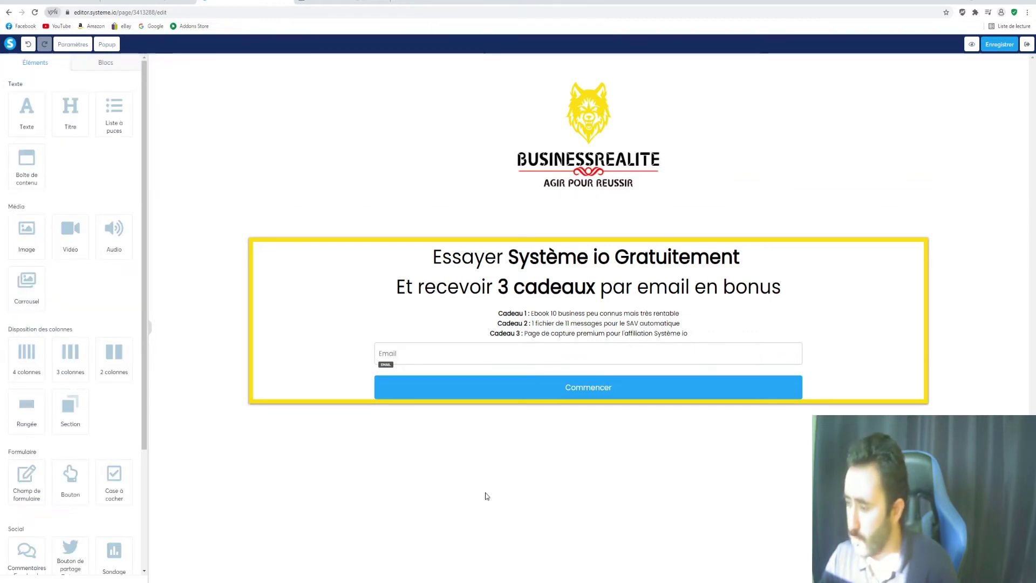
{"action": "left_click", "coordinate": [423, 389]}
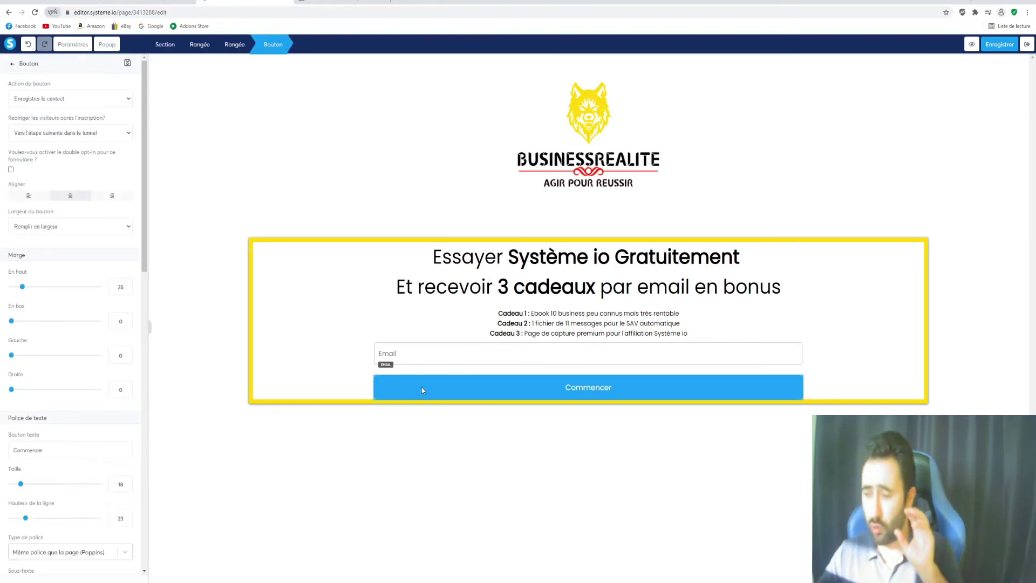
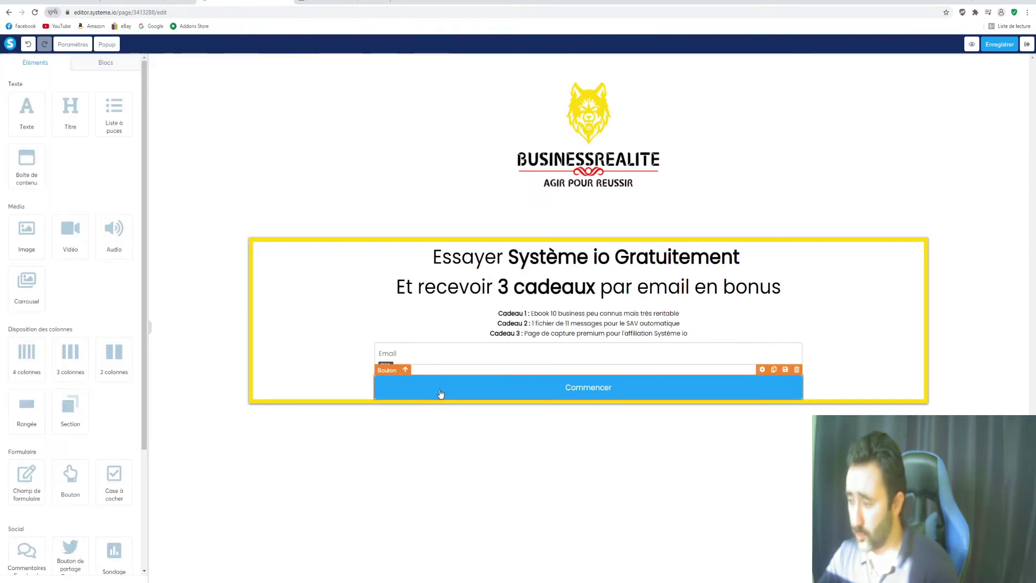
Replace the button label Commencer with 'Accédez à Système io Gratuitement'
{"action": "left_click", "coordinate": [449, 387]}
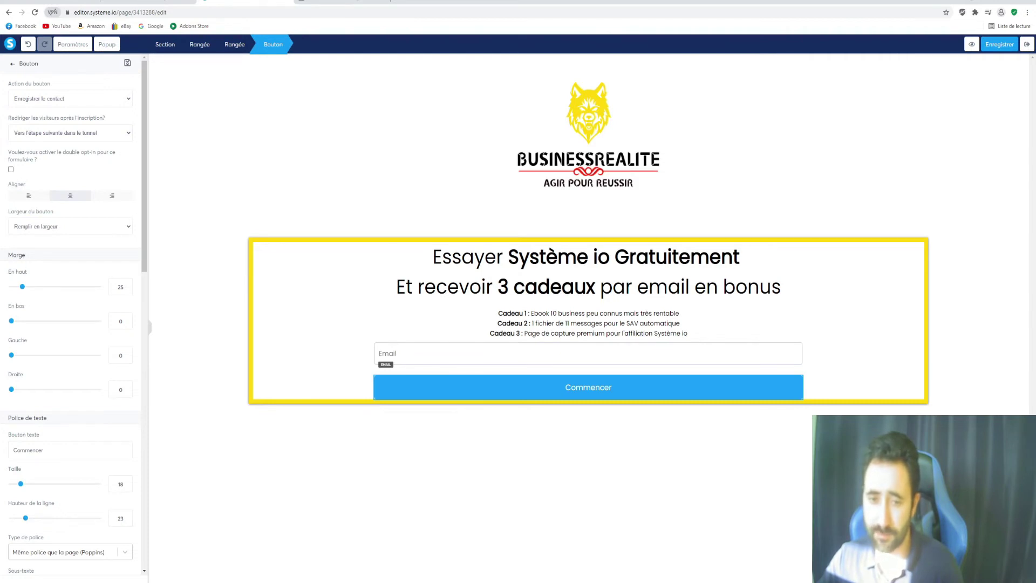
{"action": "scroll", "coordinate": [99, 300], "scroll_direction": "down", "scroll_amount": 8}
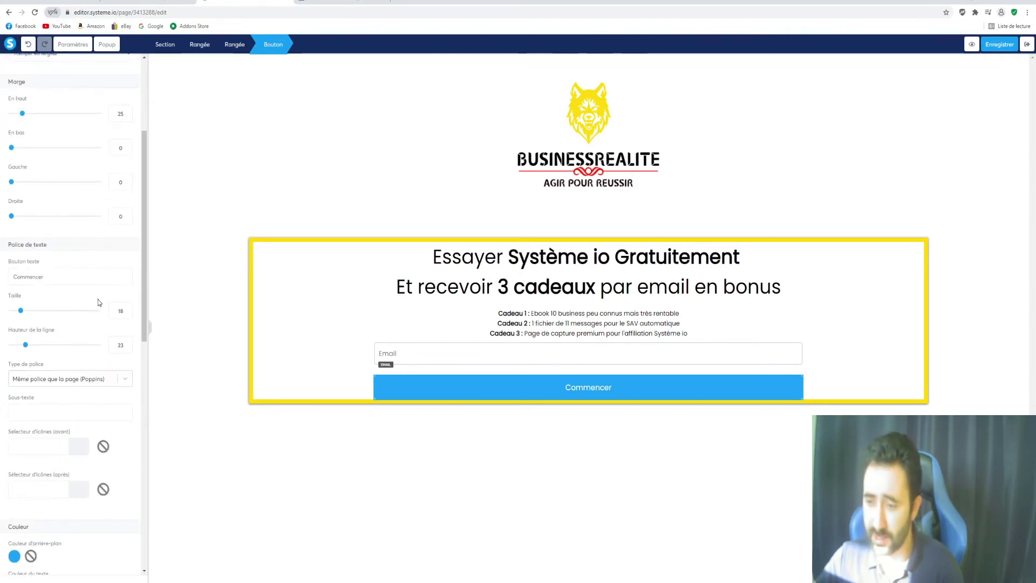
{"action": "scroll", "coordinate": [92, 288], "scroll_direction": "up", "scroll_amount": 8}
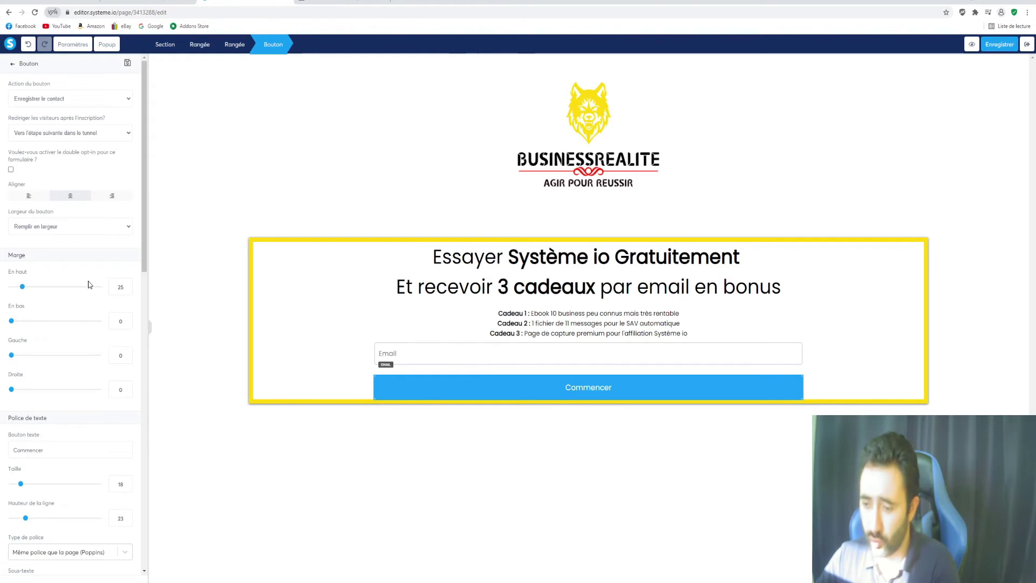
{"action": "scroll", "coordinate": [39, 323], "scroll_direction": "down", "scroll_amount": 2}
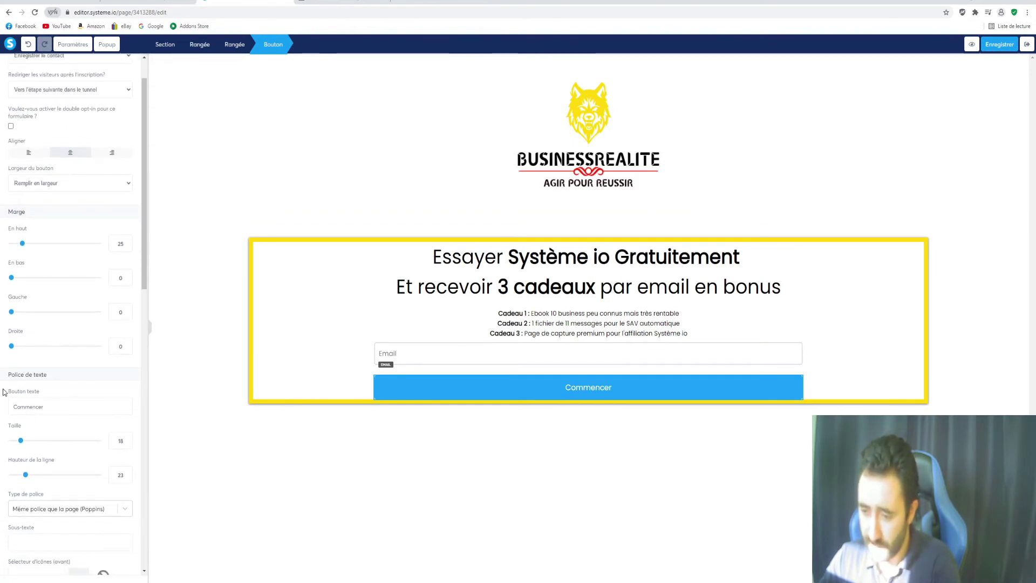
{"action": "double_click", "coordinate": [28, 407]}
{"action": "type", "text": "Re"}
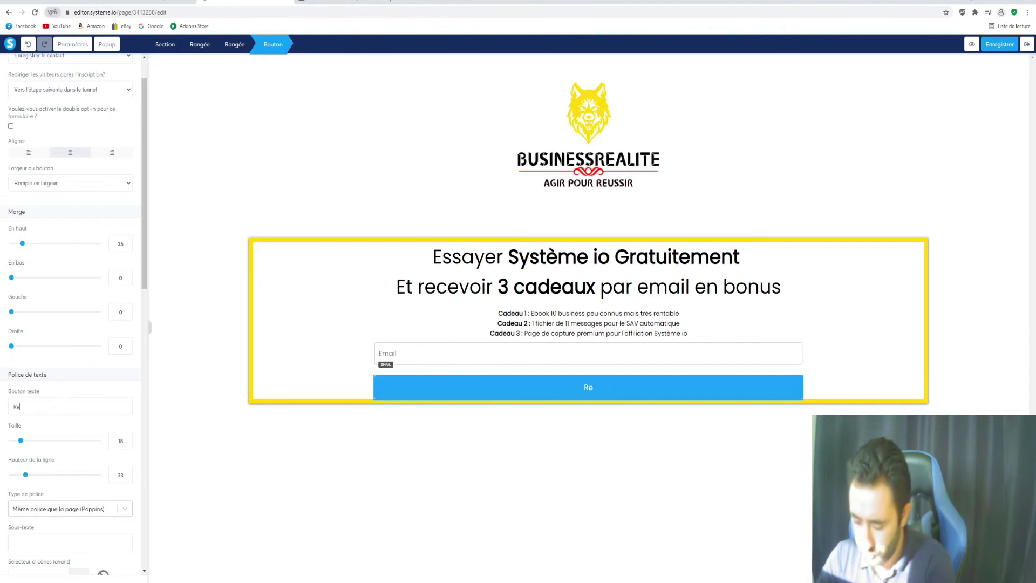
{"action": "type", "text": "cevoir"}
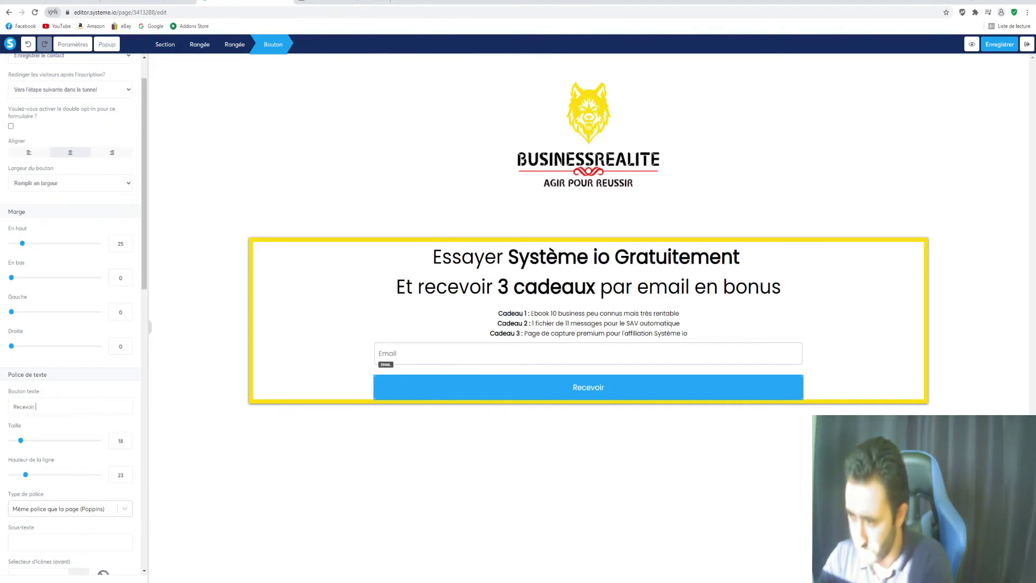
{"action": "key", "text": "BackSpace"}
{"action": "key", "text": "BackSpace"}
{"action": "key", "text": "BackSpace"}
{"action": "key", "text": "BackSpace"}
{"action": "key", "text": "BackSpace"}
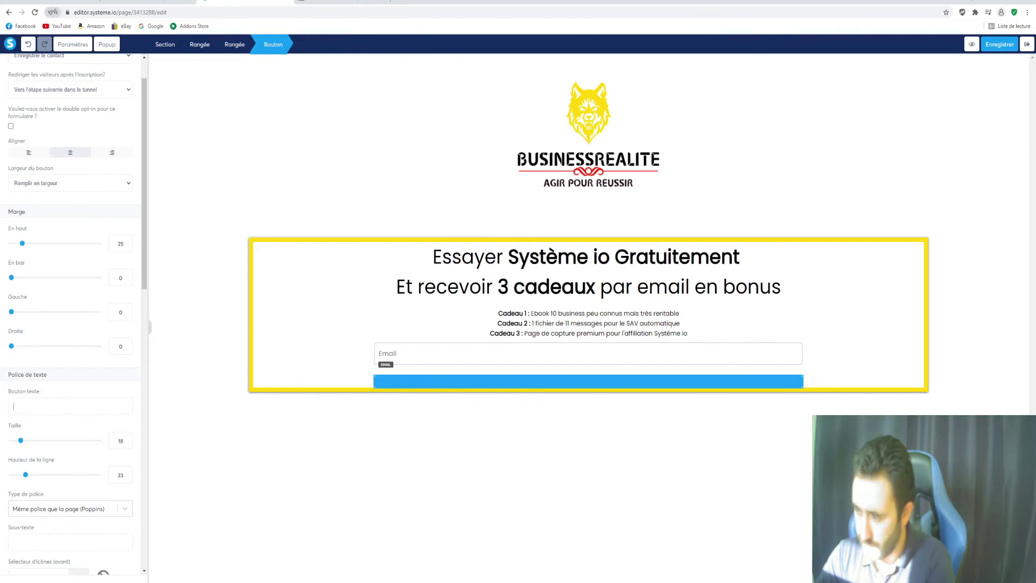
{"action": "type", "text": "Acc"}
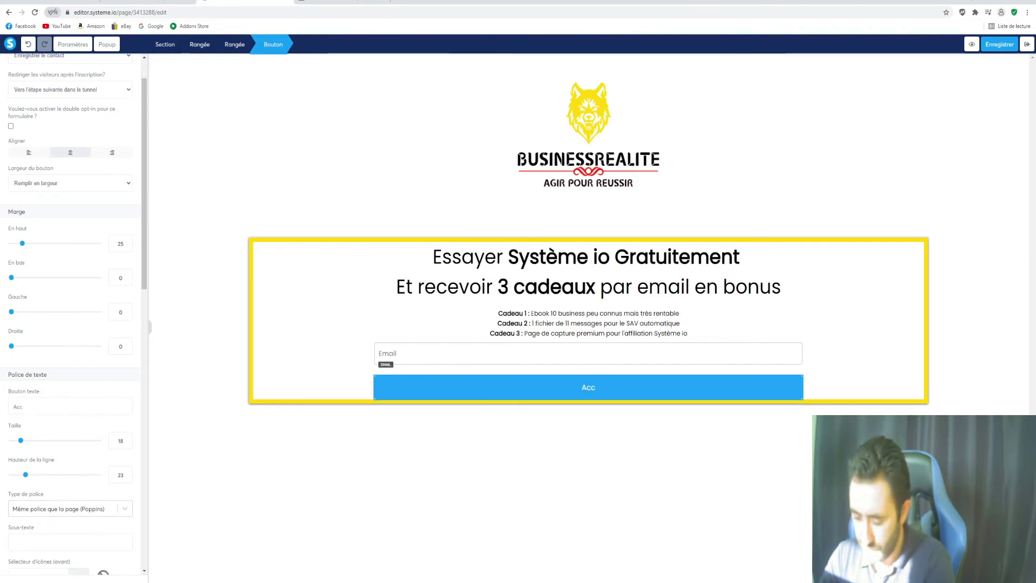
{"action": "type", "text": "édez "}
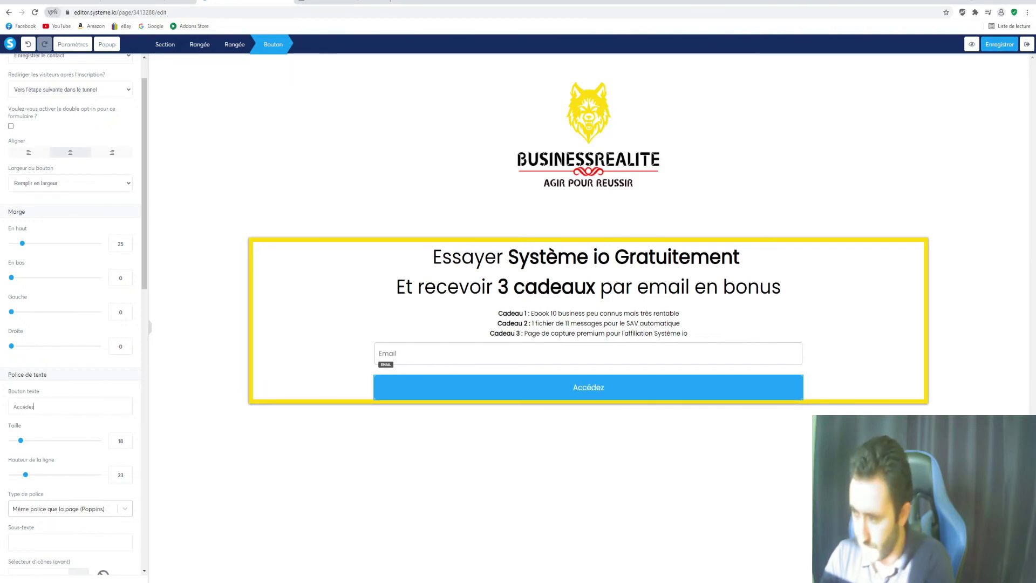
{"action": "type", "text": "à"}
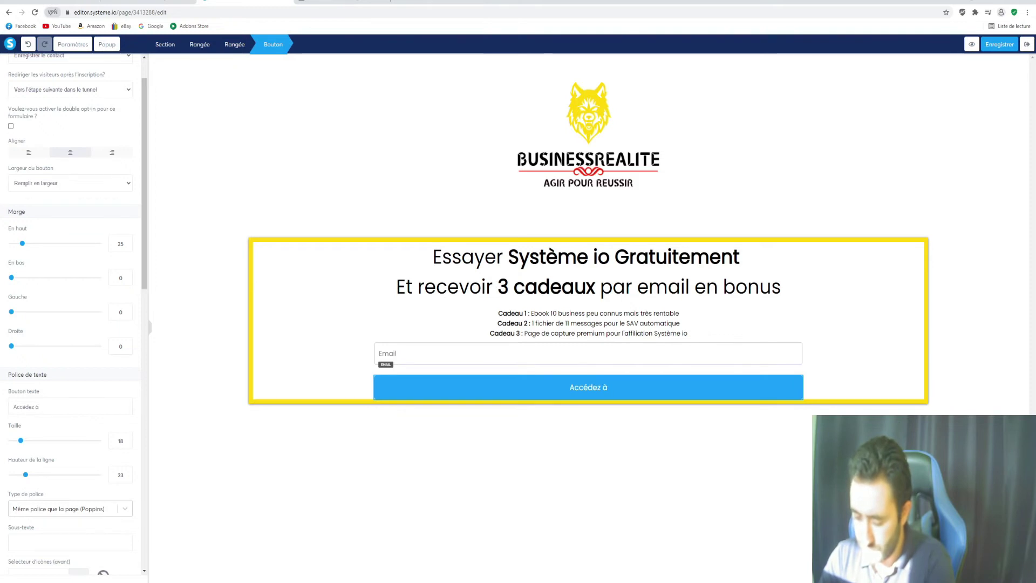
{"action": "type", "text": " S"}
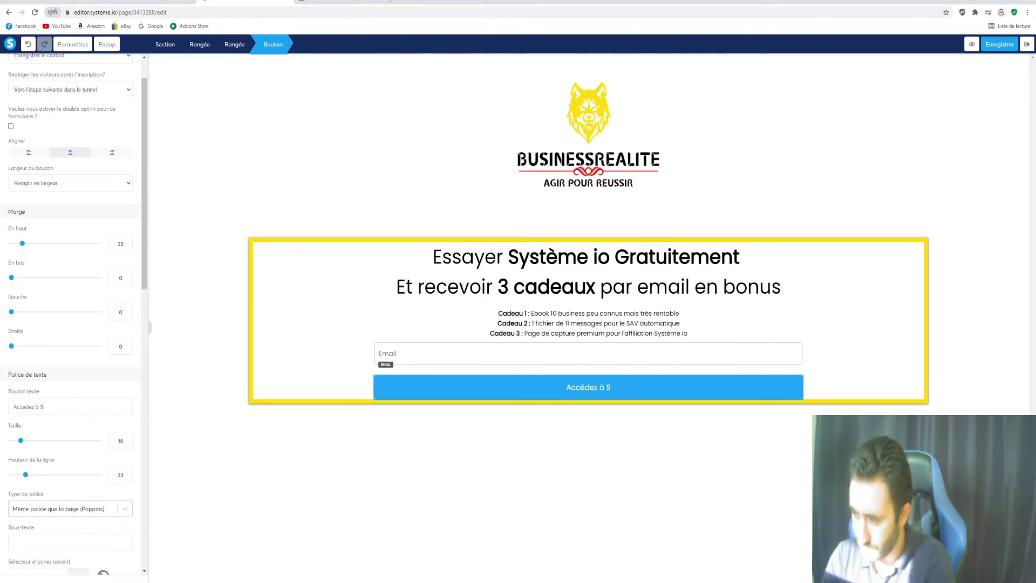
{"action": "type", "text": "ystè"}
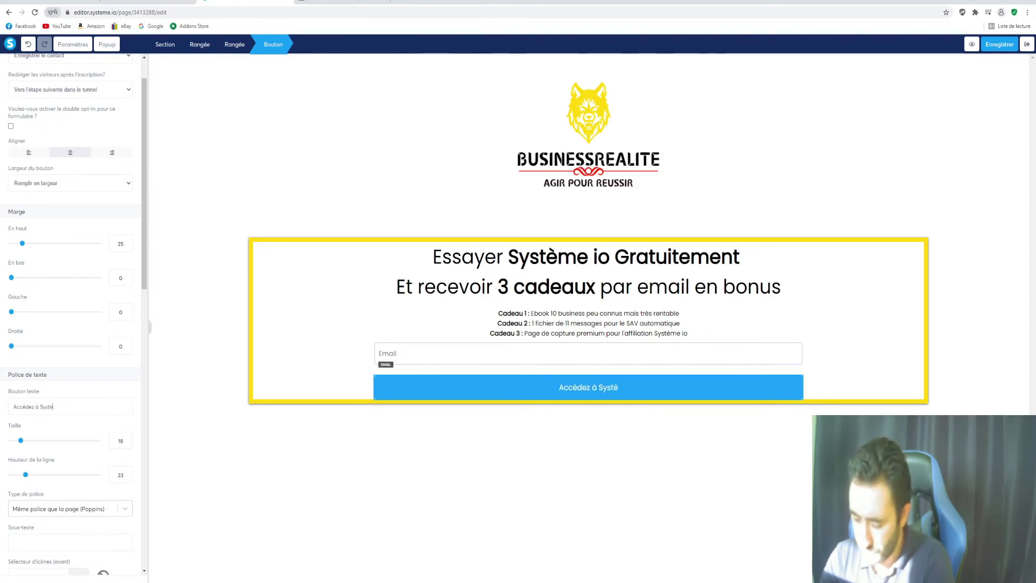
{"action": "type", "text": "me "}
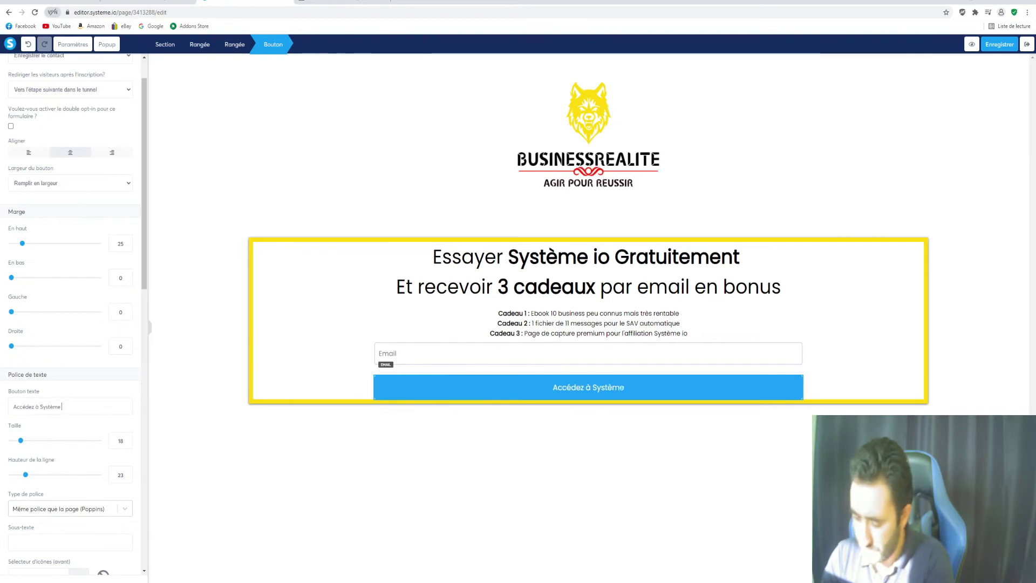
{"action": "type", "text": "io Gratu"}
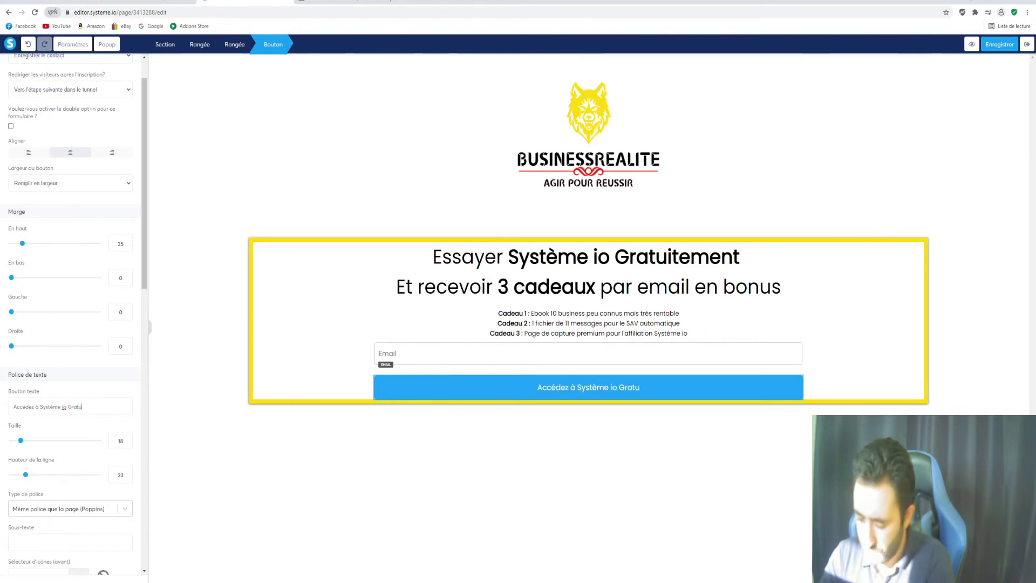
{"action": "type", "text": "itement"}
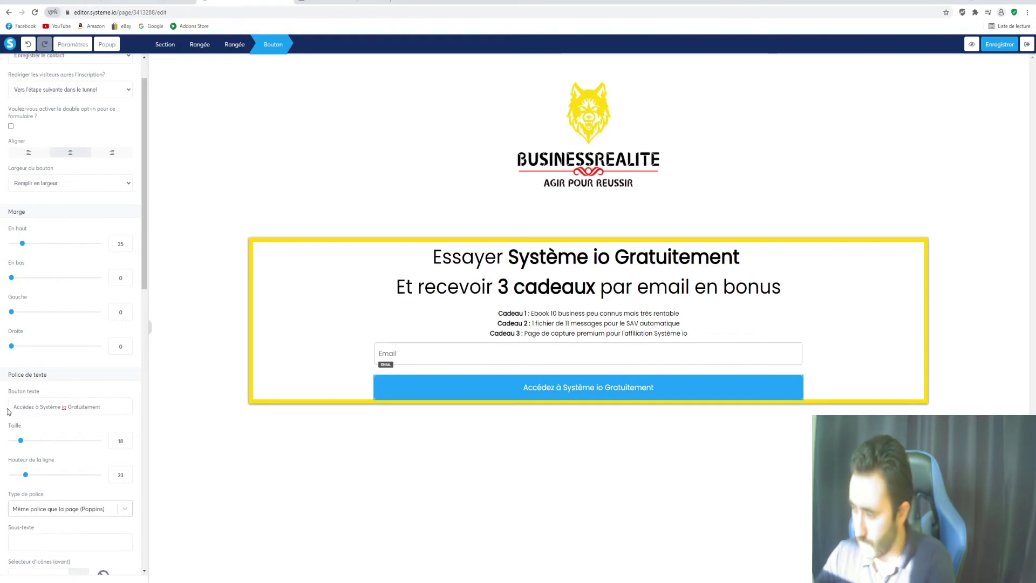
{"action": "scroll", "coordinate": [91, 421], "scroll_direction": "down", "scroll_amount": 3}
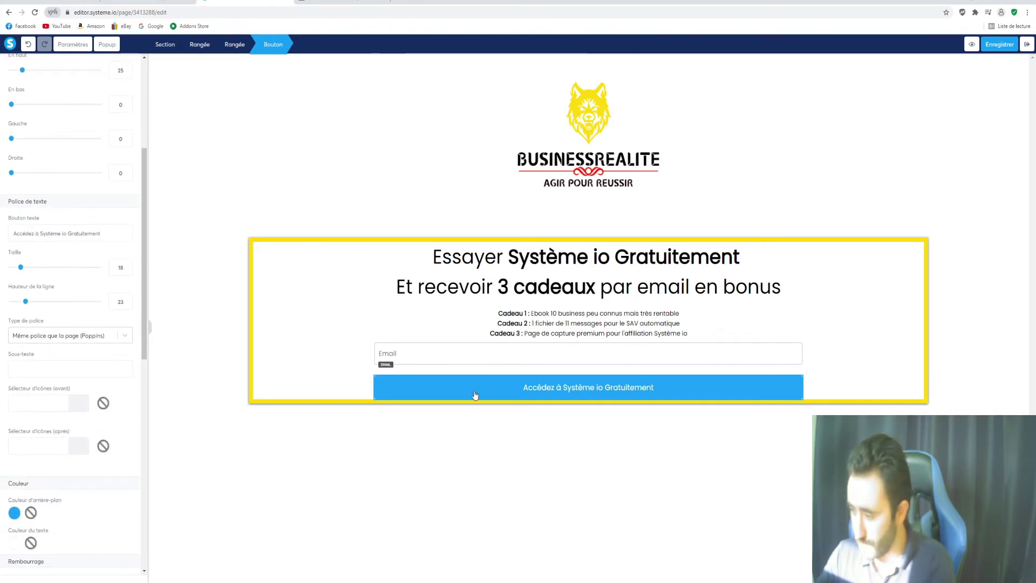
Switch the signup button's background colour from blue to the green preset
{"action": "left_click", "coordinate": [413, 388]}
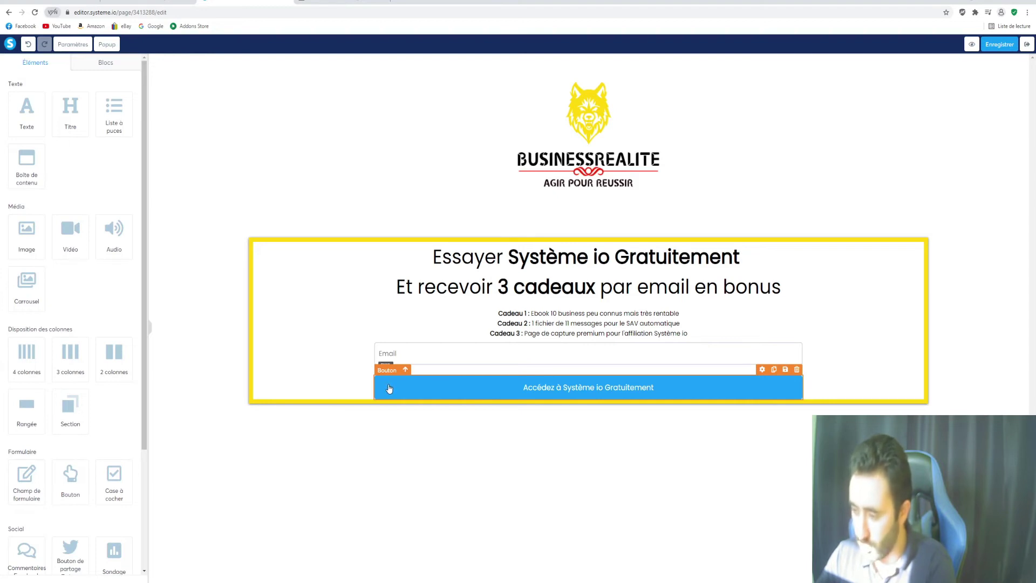
{"action": "left_click", "coordinate": [388, 389]}
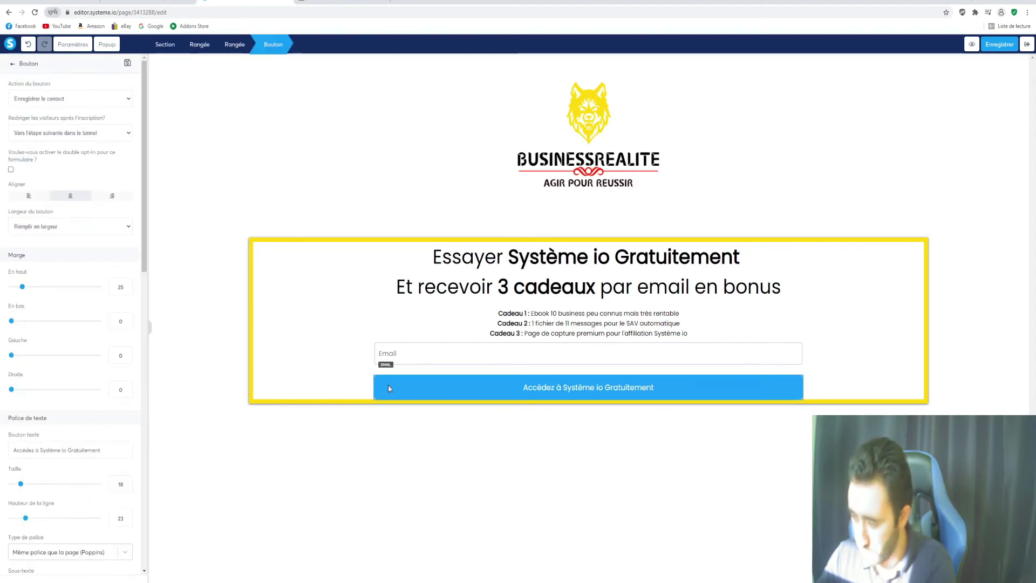
{"action": "scroll", "coordinate": [61, 160], "scroll_direction": "down", "scroll_amount": 5}
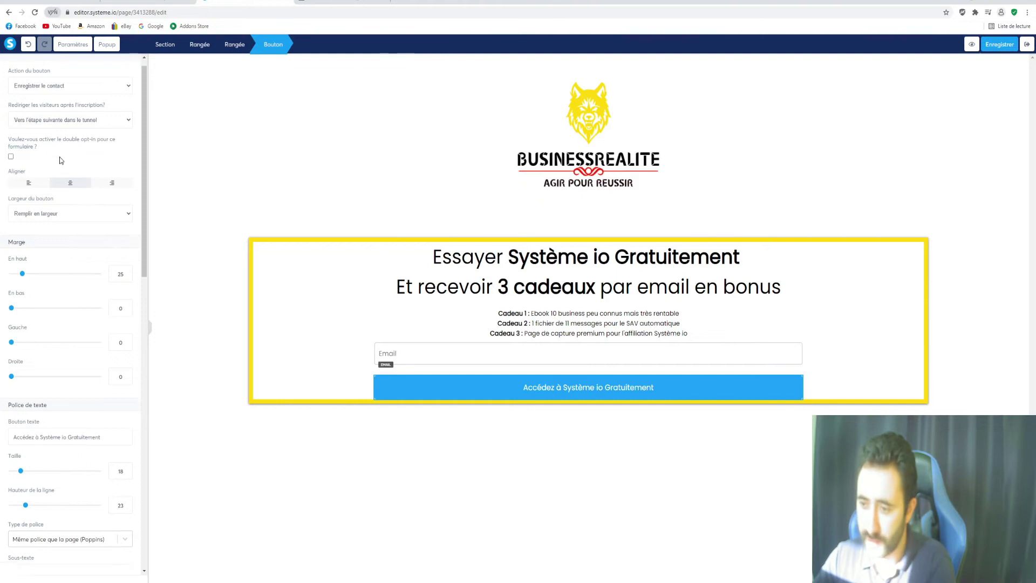
{"action": "scroll", "coordinate": [61, 160], "scroll_direction": "down", "scroll_amount": 5}
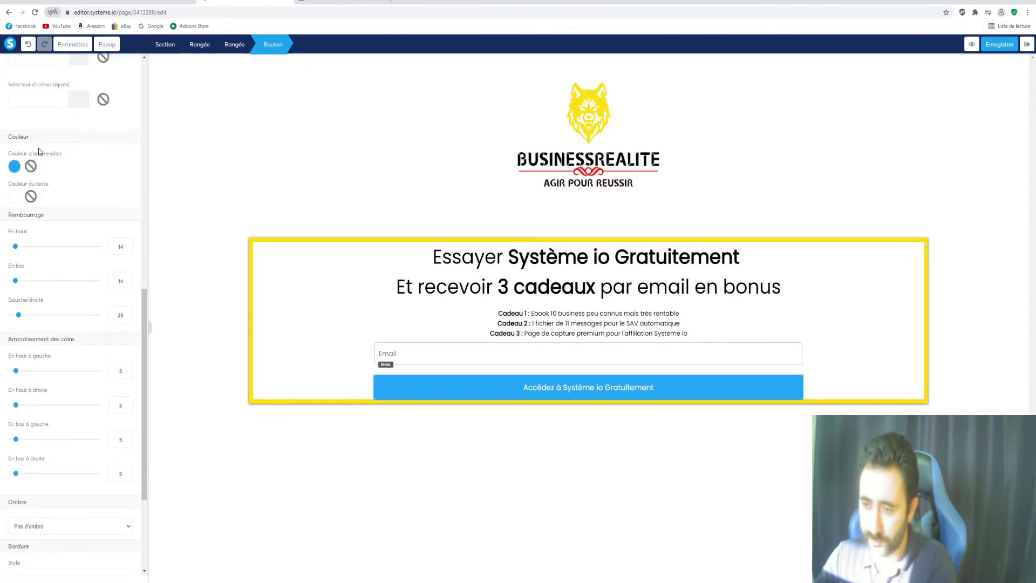
{"action": "left_click", "coordinate": [15, 167]}
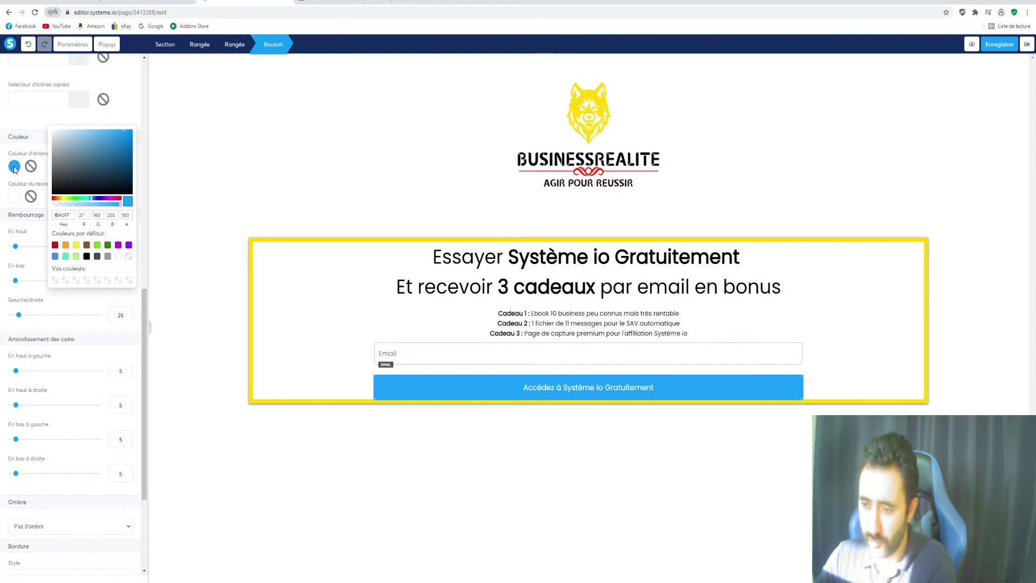
{"action": "left_click", "coordinate": [97, 245]}
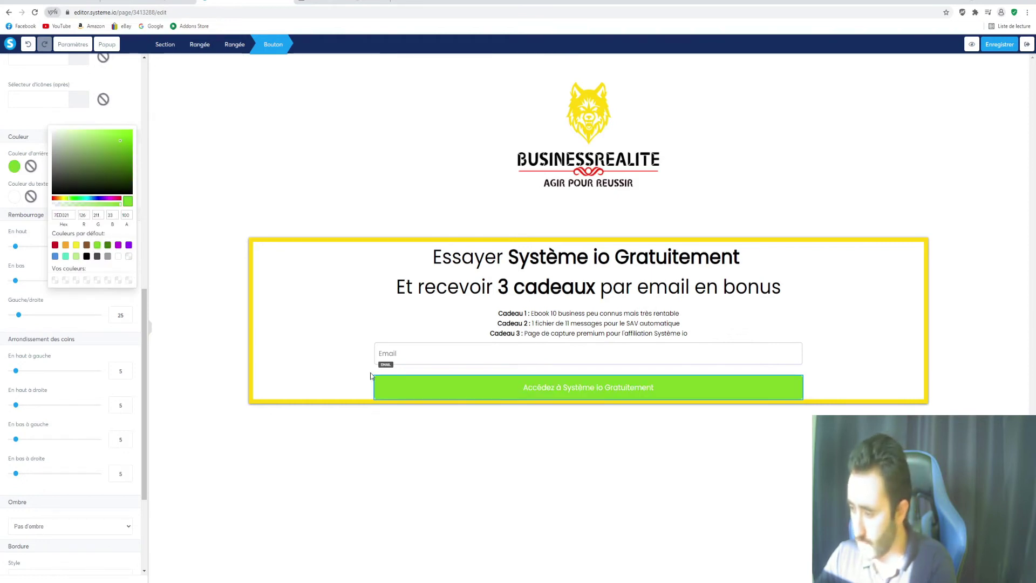
{"action": "left_click", "coordinate": [351, 385]}
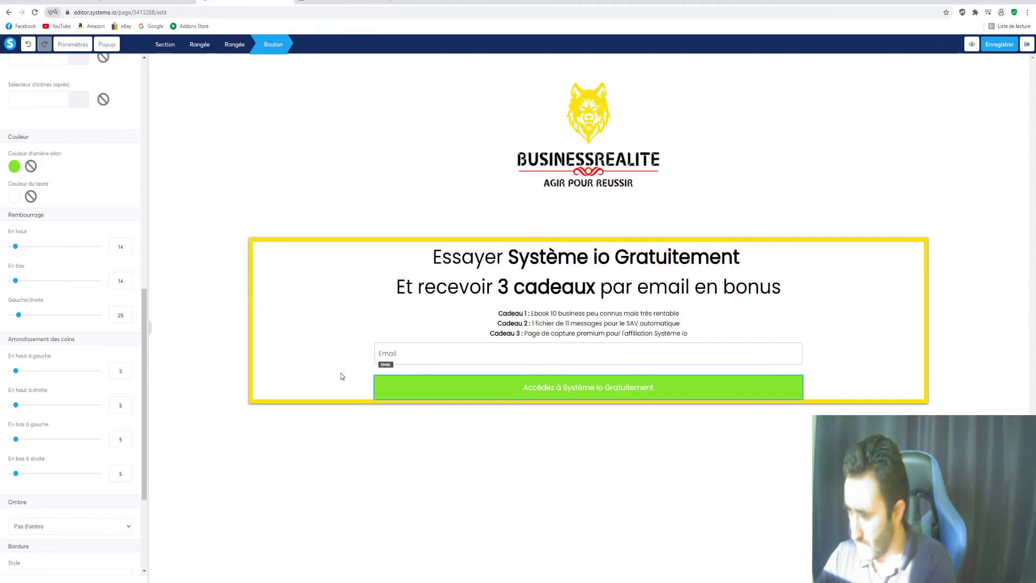
{"action": "left_click", "coordinate": [341, 373]}
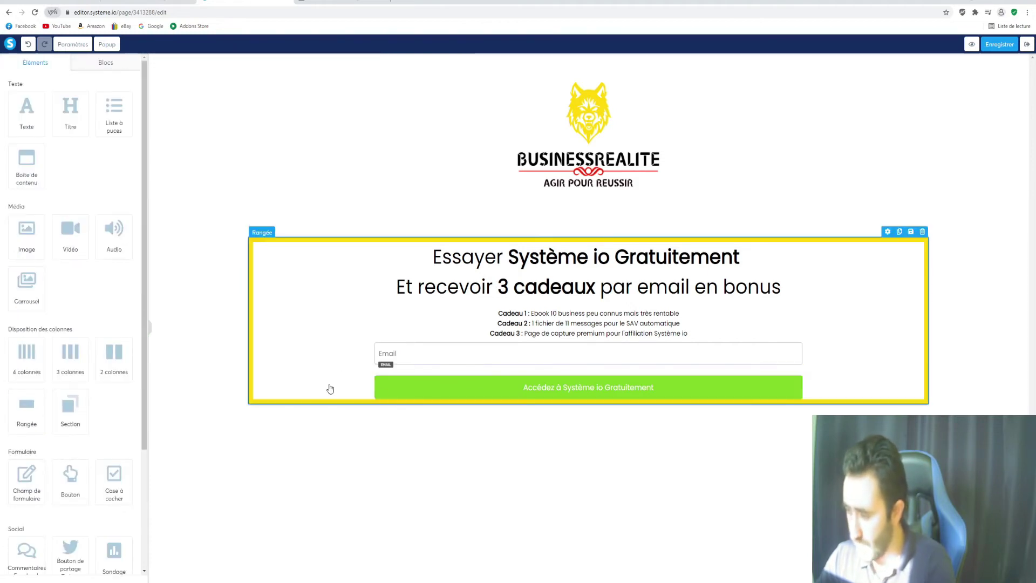
Give the green signup button a bottom margin of 16
{"action": "left_click", "coordinate": [400, 389]}
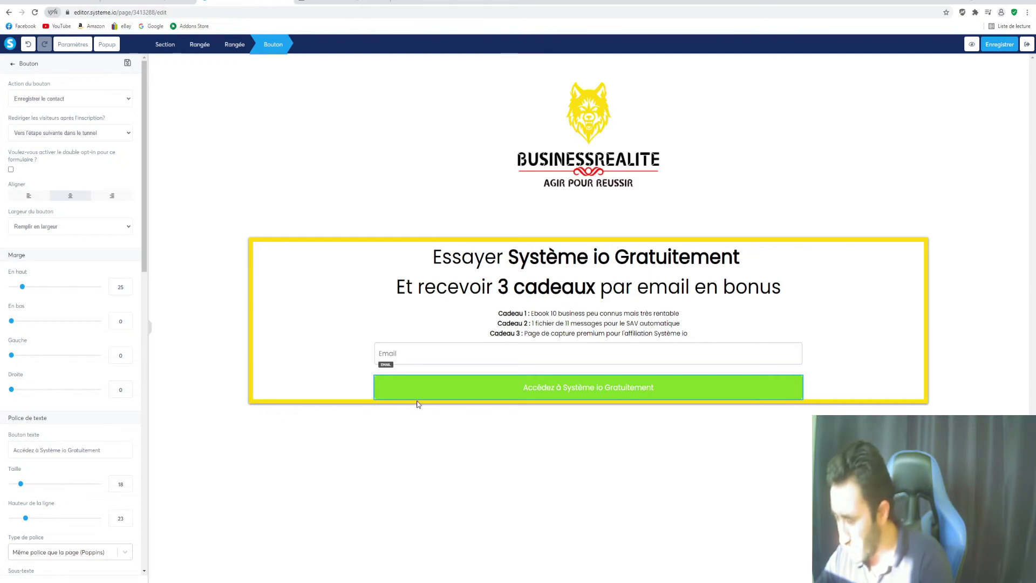
{"action": "scroll", "coordinate": [12, 239], "scroll_direction": "down", "scroll_amount": 2}
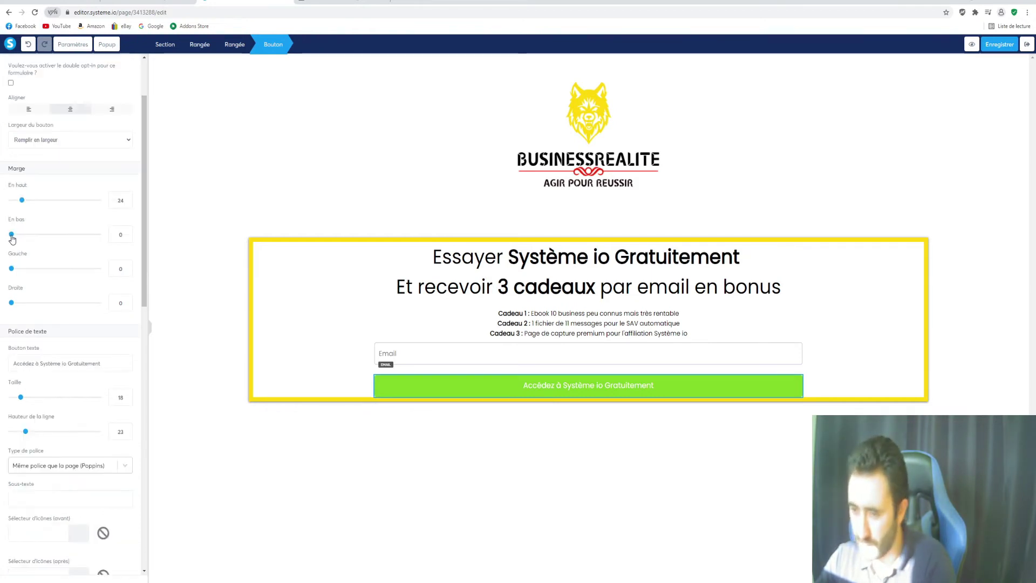
{"action": "scroll", "coordinate": [22, 277], "scroll_direction": "up", "scroll_amount": 2}
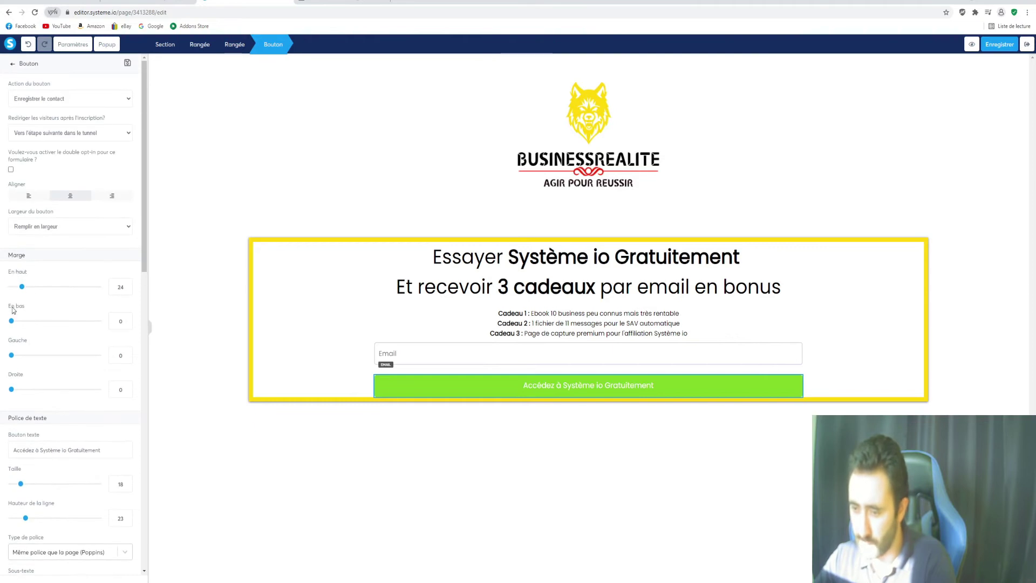
{"action": "left_click_drag", "start_coordinate": [12, 322], "coordinate": [18, 323]}
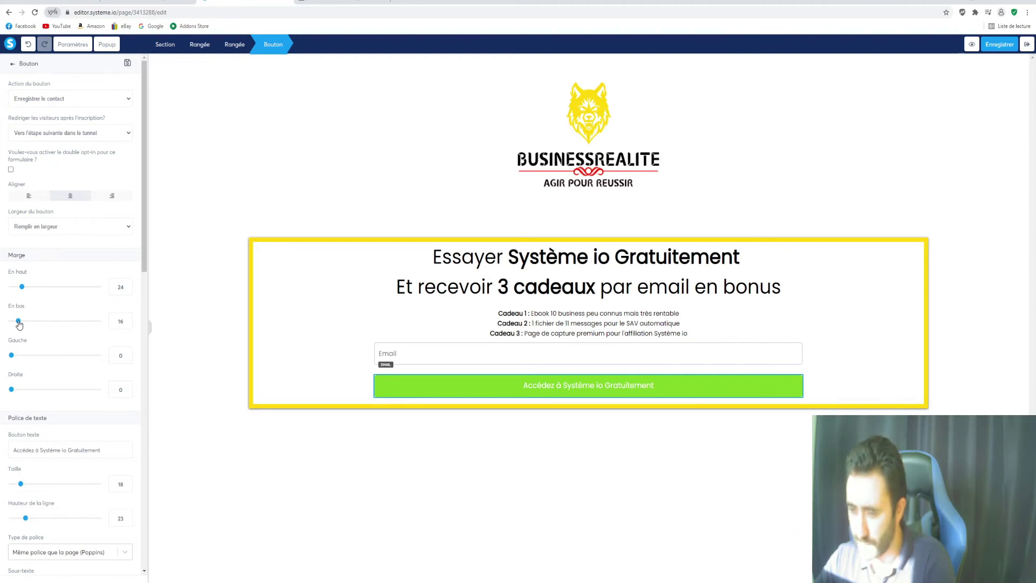
{"action": "left_click", "coordinate": [296, 333]}
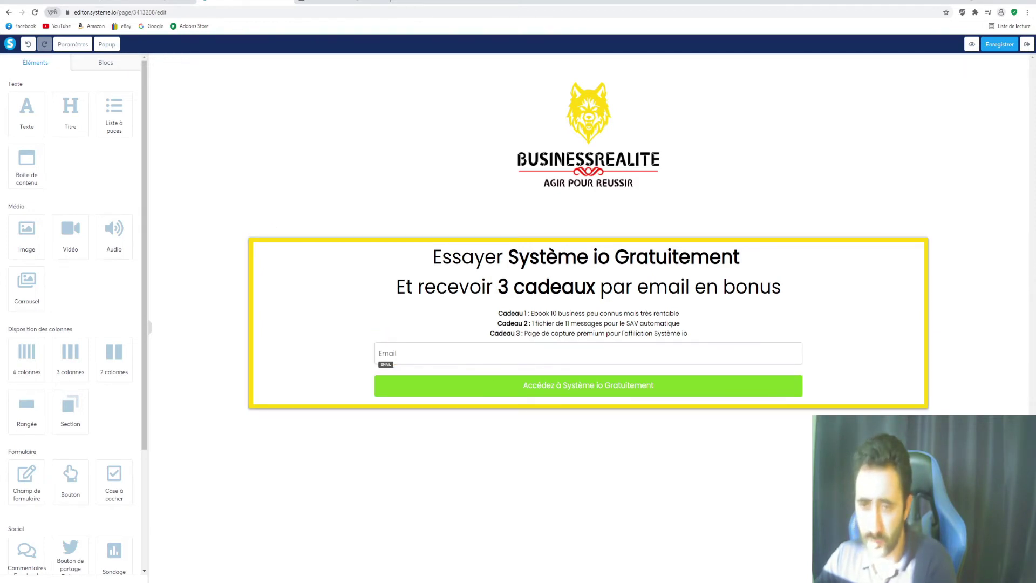
{"action": "left_click_drag", "start_coordinate": [1, 55], "coordinate": [508, 47]}
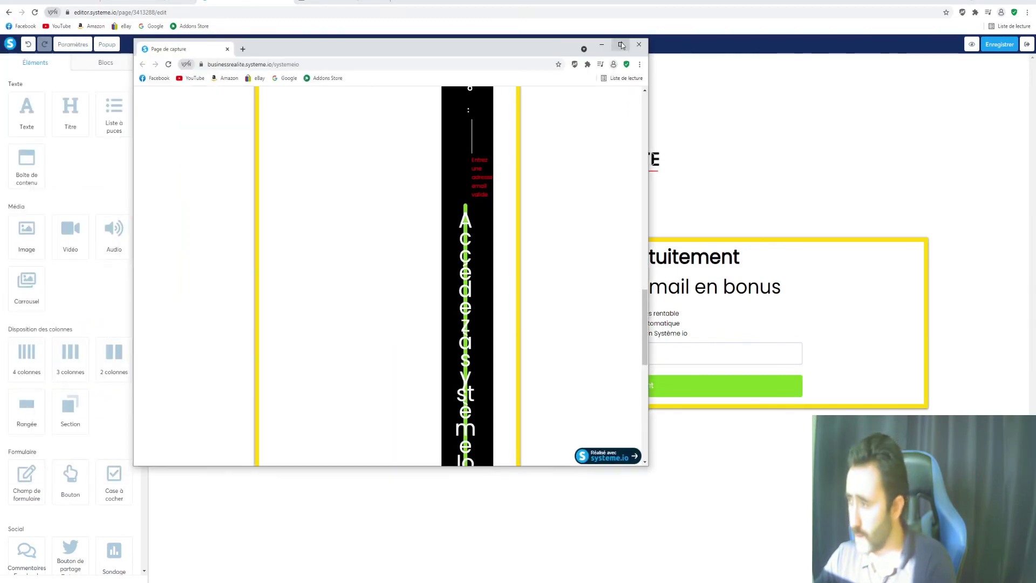
{"action": "left_click", "coordinate": [620, 45]}
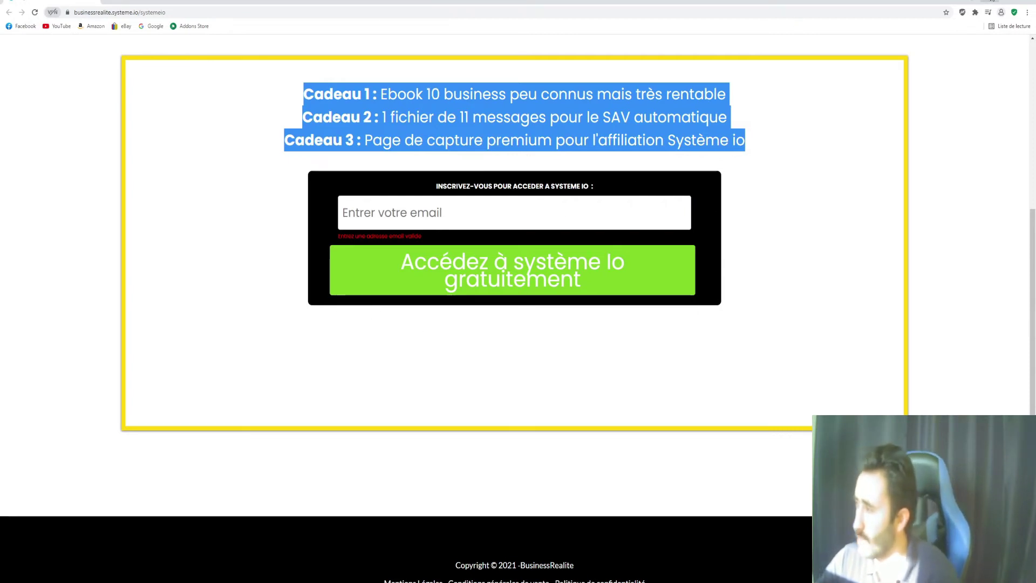
{"action": "left_click", "coordinate": [989, 0]}
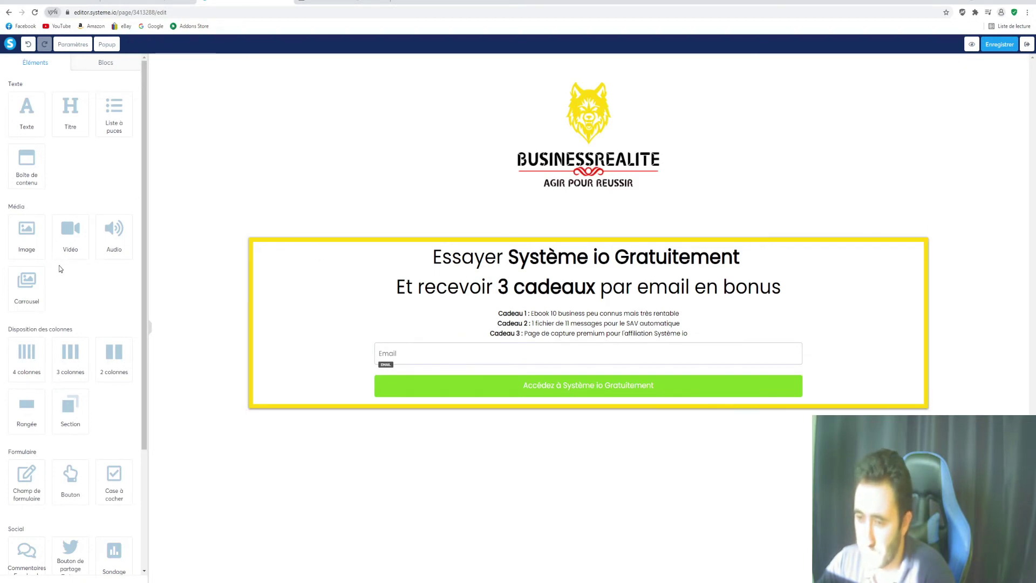
Add a new row to the form and move the Email field and green button into it
{"action": "left_click_drag", "start_coordinate": [34, 398], "coordinate": [451, 363]}
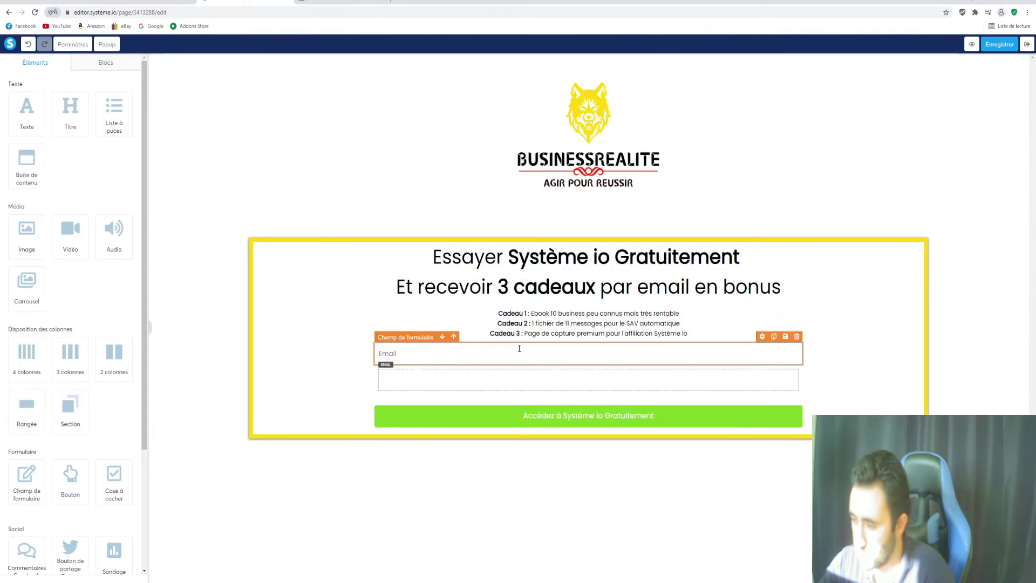
{"action": "left_click_drag", "start_coordinate": [398, 338], "coordinate": [406, 384]}
{"action": "left_click_drag", "start_coordinate": [475, 406], "coordinate": [472, 379]}
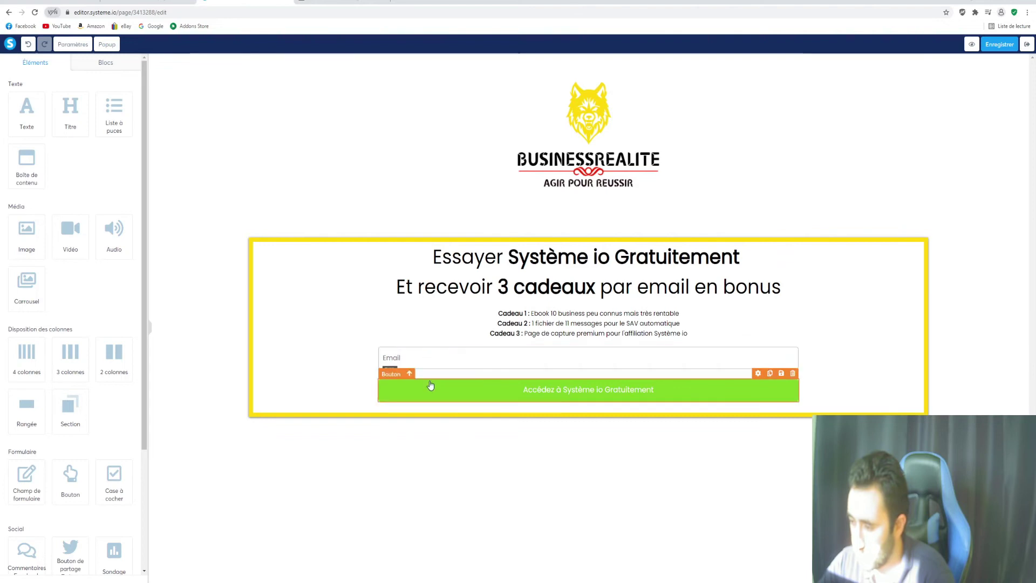
Set the new row's background colour to black
{"action": "left_click", "coordinate": [378, 351]}
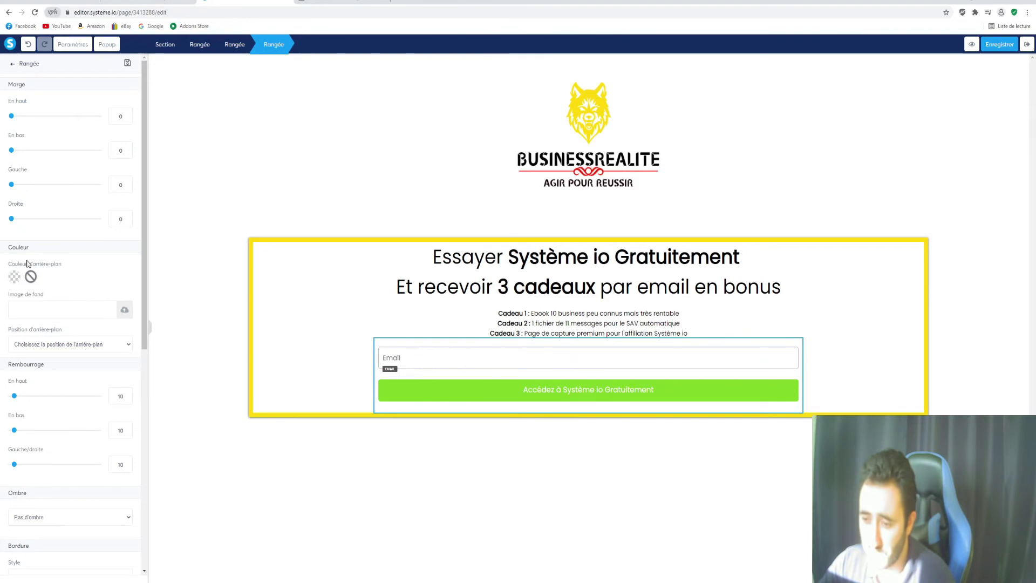
{"action": "left_click", "coordinate": [15, 279]}
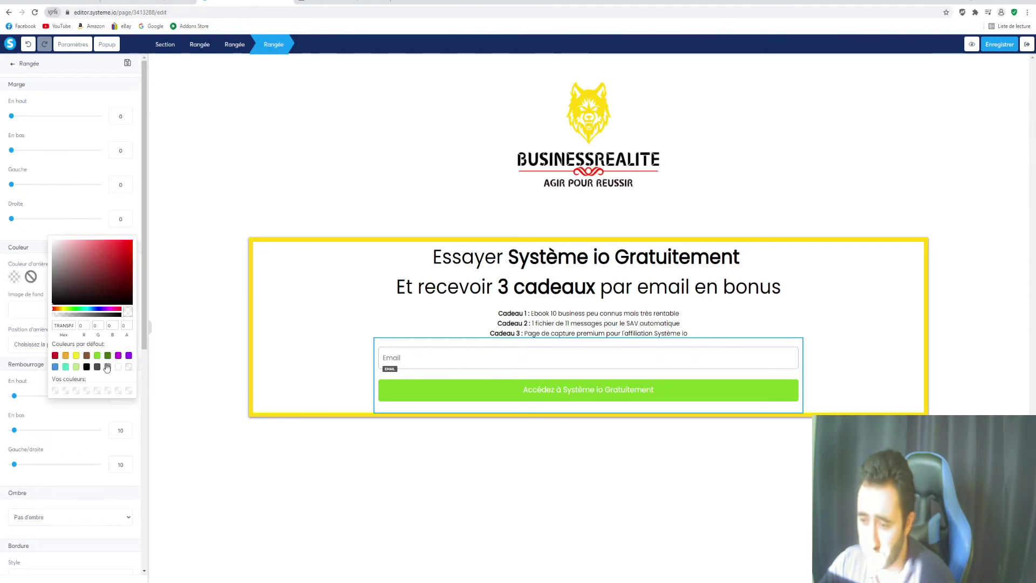
{"action": "left_click", "coordinate": [87, 368]}
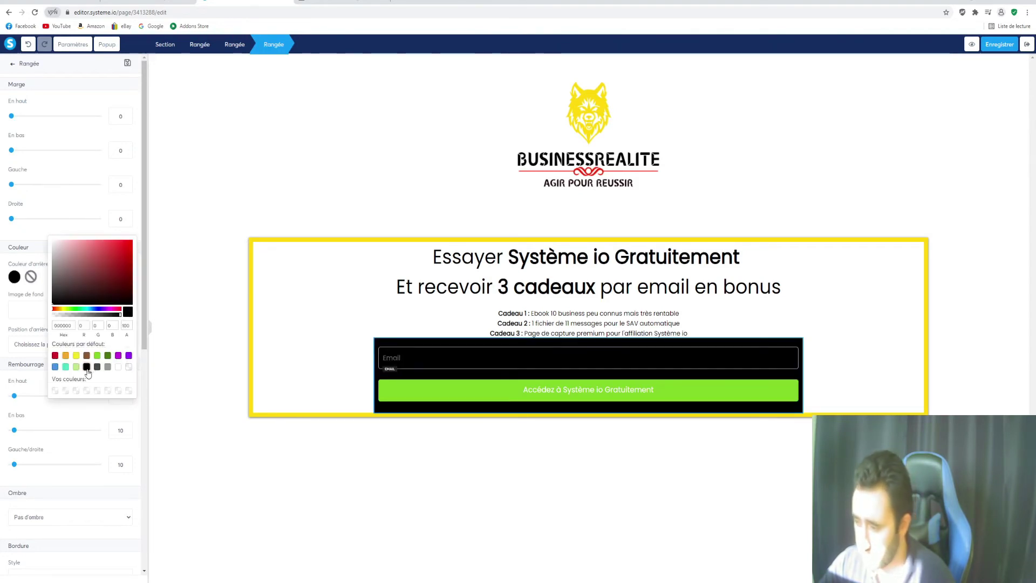
{"action": "left_click", "coordinate": [432, 365]}
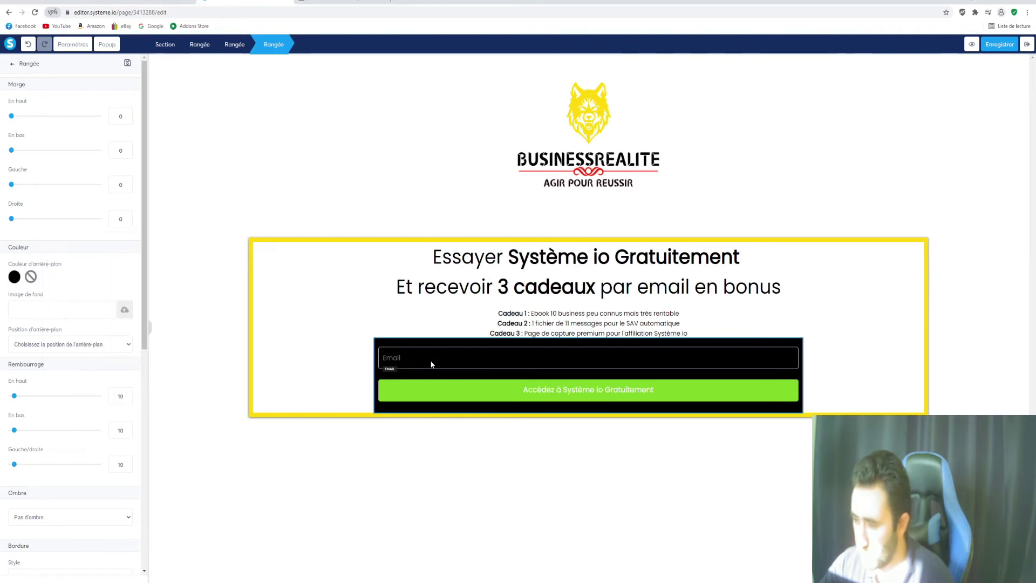
{"action": "left_click", "coordinate": [405, 360]}
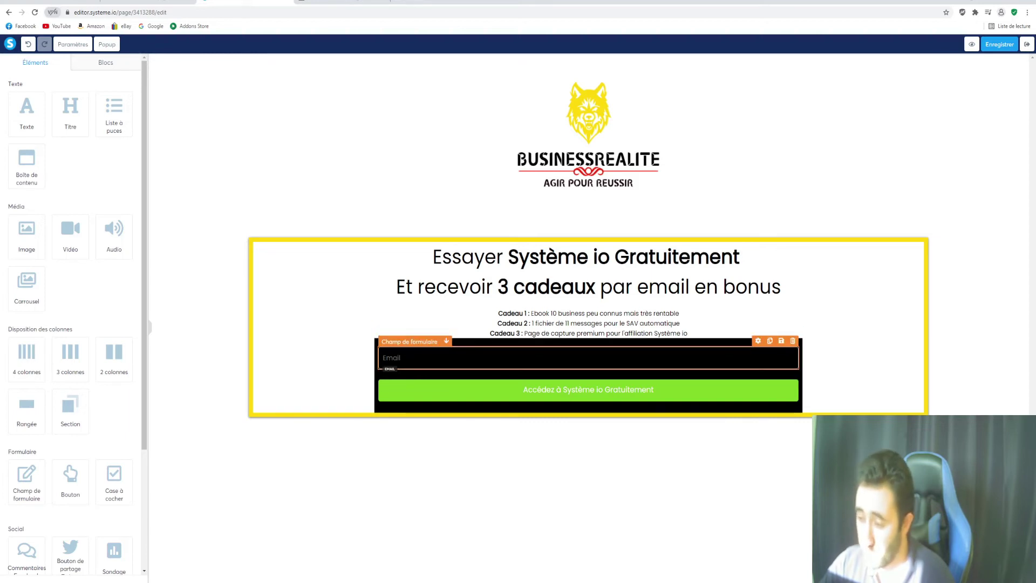
Set the email field's background colour to the white preset
{"action": "left_click", "coordinate": [405, 354]}
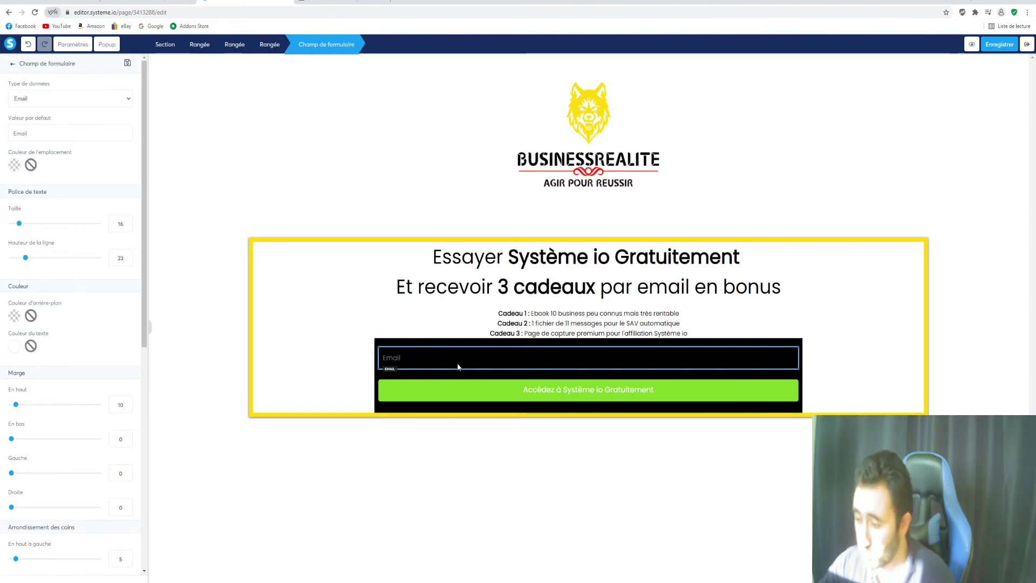
{"action": "left_click", "coordinate": [437, 360]}
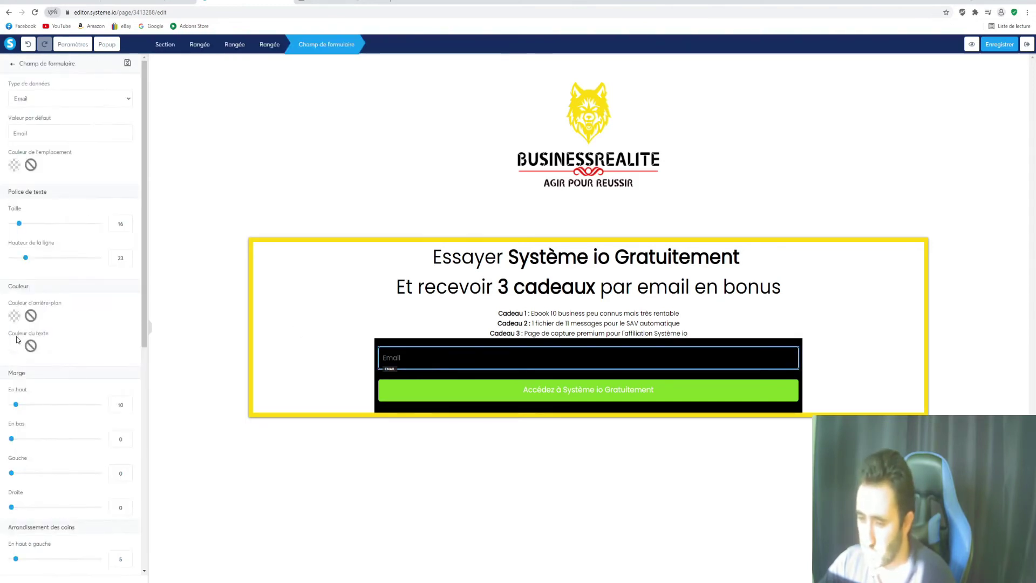
{"action": "left_click", "coordinate": [18, 318]}
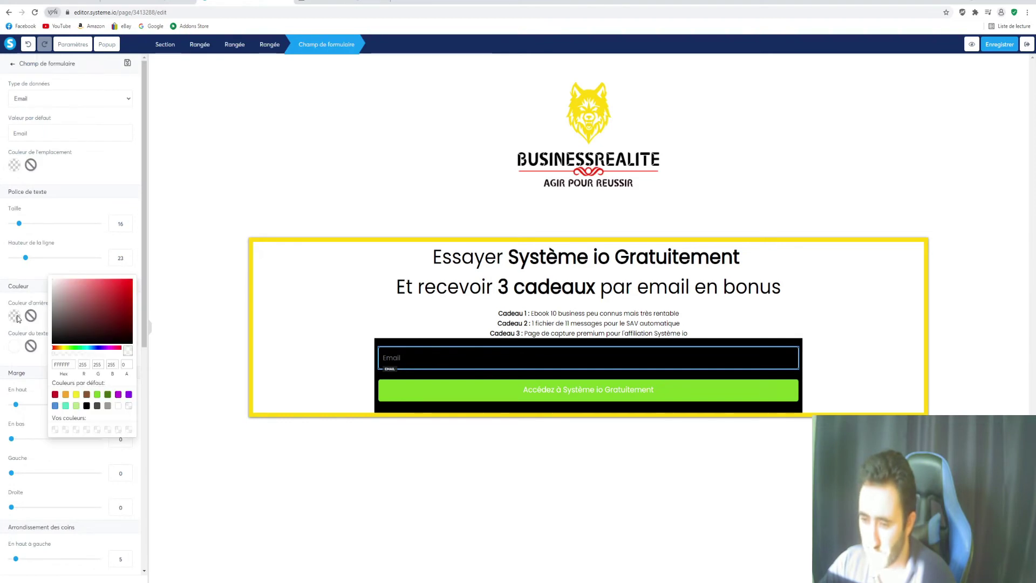
{"action": "left_click", "coordinate": [119, 407]}
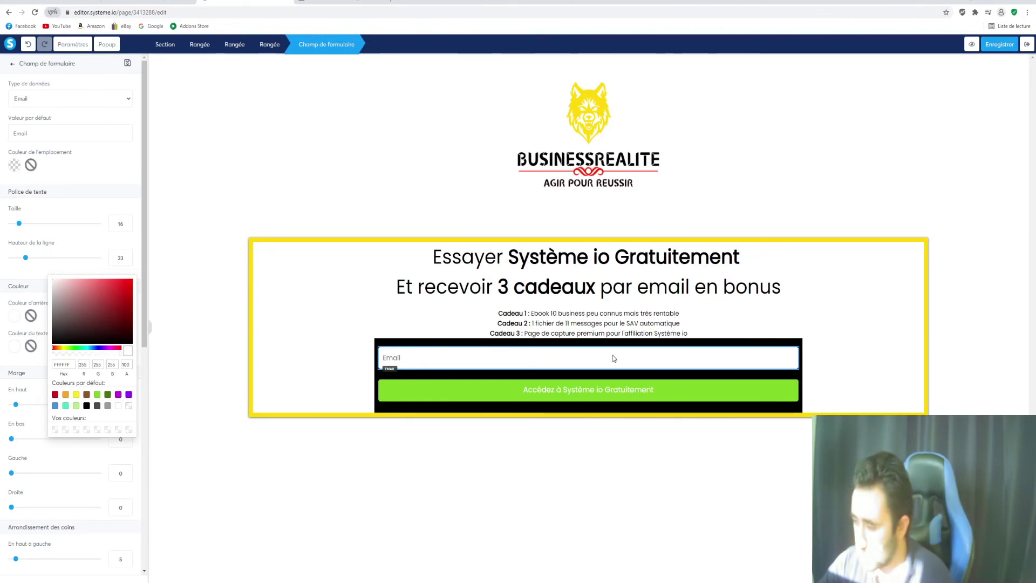
{"action": "left_click", "coordinate": [432, 394]}
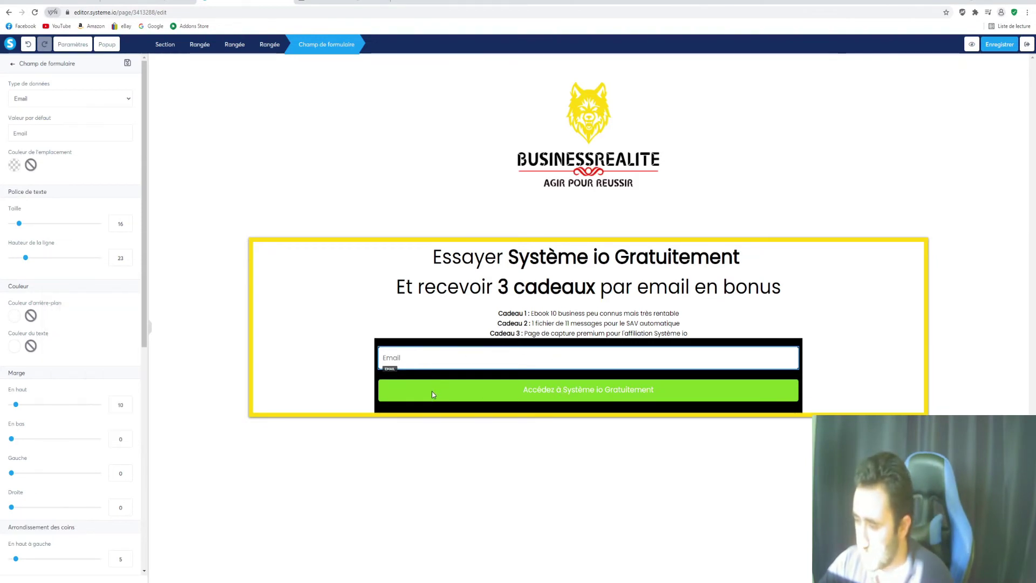
{"action": "left_click", "coordinate": [432, 391]}
{"action": "left_click", "coordinate": [432, 393]}
{"action": "left_click", "coordinate": [400, 394]}
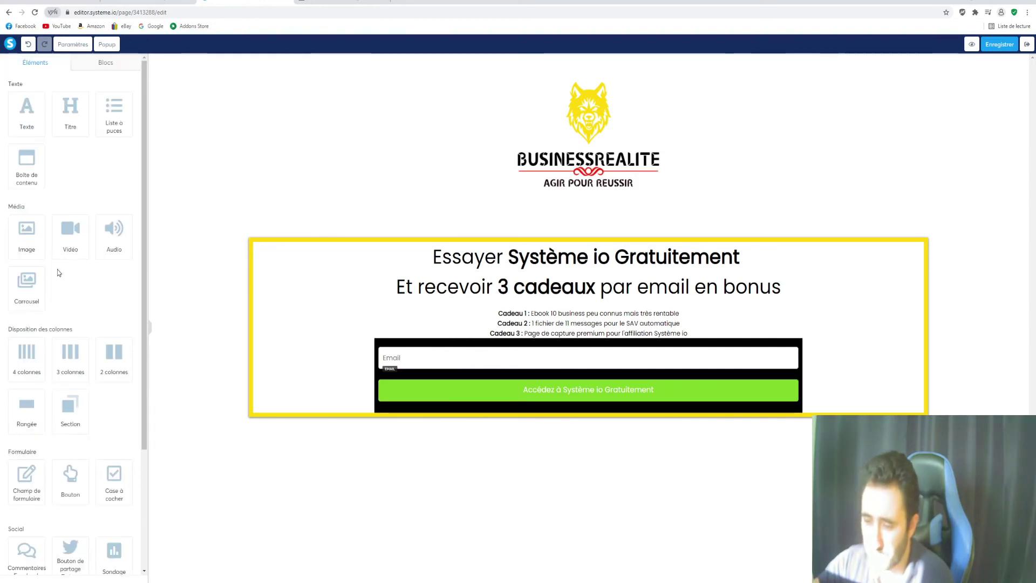
Raise the green button's label text size from 18 to 36
{"action": "scroll", "coordinate": [58, 270], "scroll_direction": "down", "scroll_amount": 3}
{"action": "scroll", "coordinate": [70, 300], "scroll_direction": "up", "scroll_amount": 3}
{"action": "scroll", "coordinate": [69, 297], "scroll_direction": "up", "scroll_amount": 1}
{"action": "left_click", "coordinate": [428, 395]}
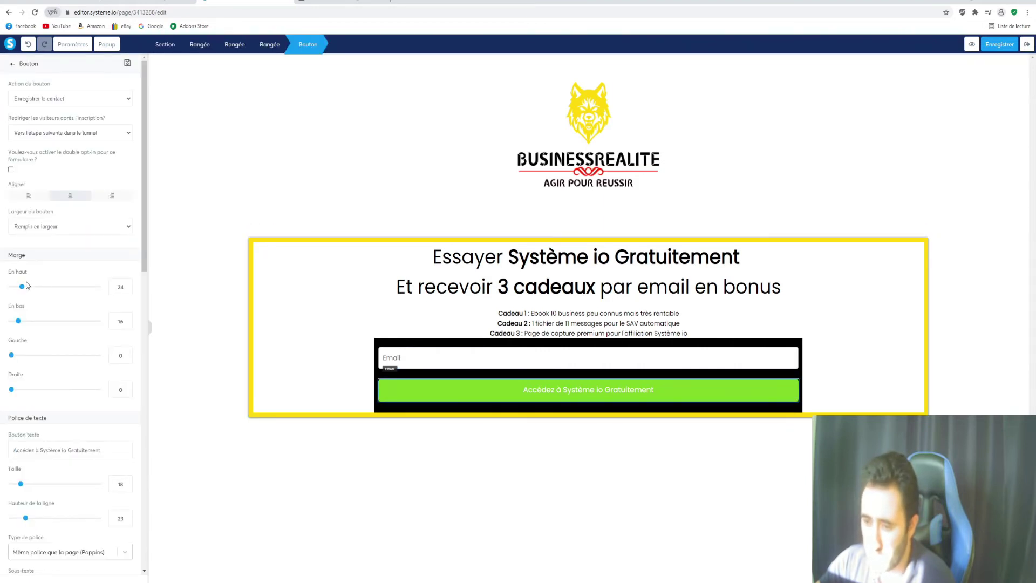
{"action": "scroll", "coordinate": [26, 285], "scroll_direction": "down", "scroll_amount": 2}
{"action": "left_click_drag", "start_coordinate": [20, 397], "coordinate": [41, 398]}
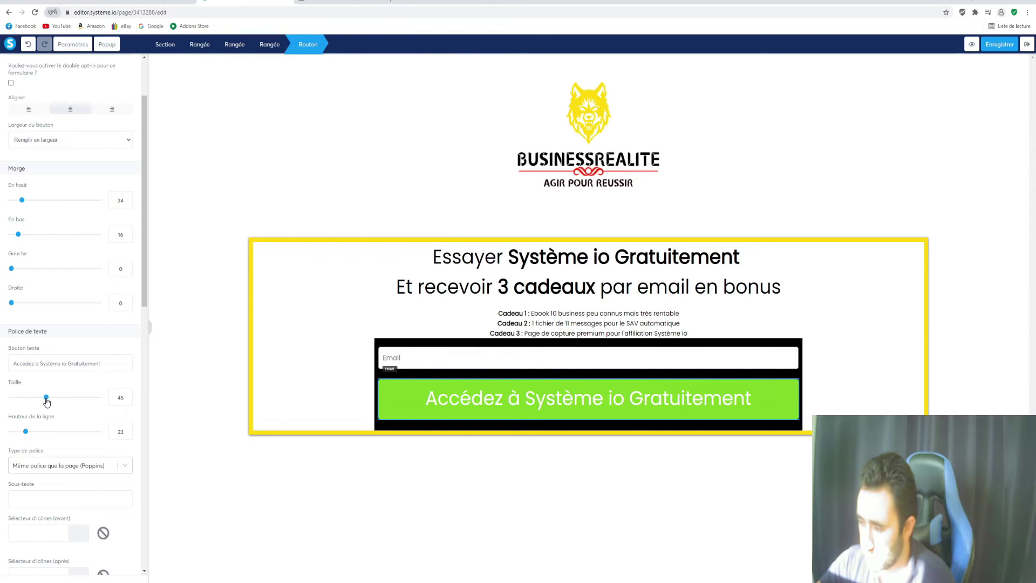
{"action": "left_click_drag", "start_coordinate": [41, 398], "coordinate": [37, 397]}
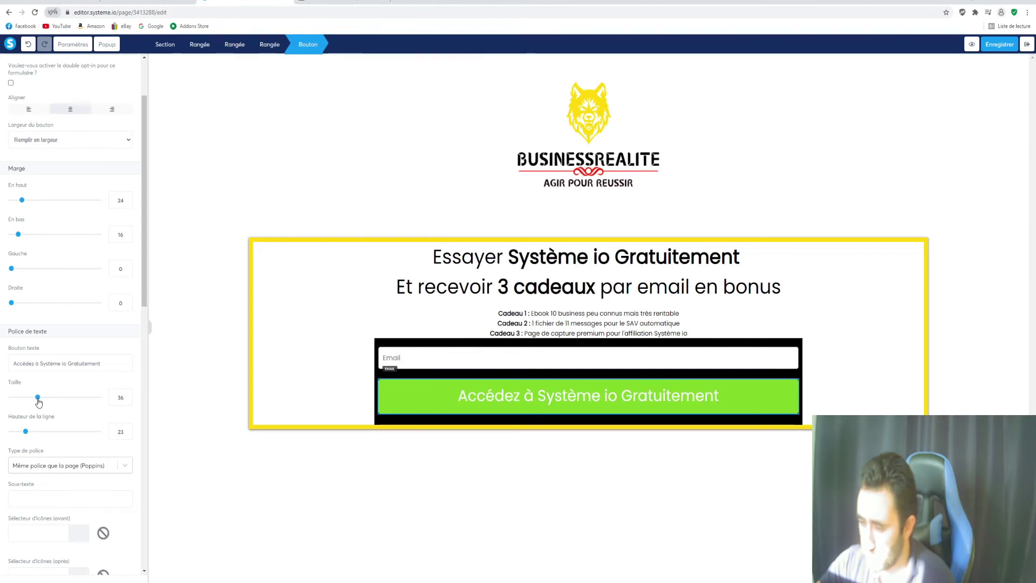
{"action": "left_click", "coordinate": [215, 335]}
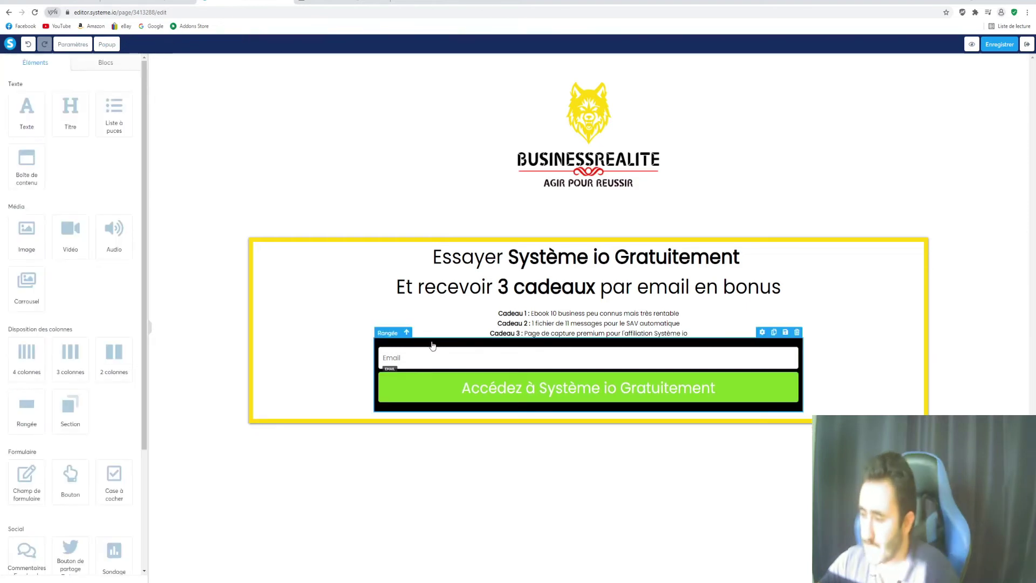
Increase the three Cadeau gift lines' text size from 15 to 27
{"action": "triple_click", "coordinate": [531, 323]}
{"action": "left_click", "coordinate": [687, 333]}
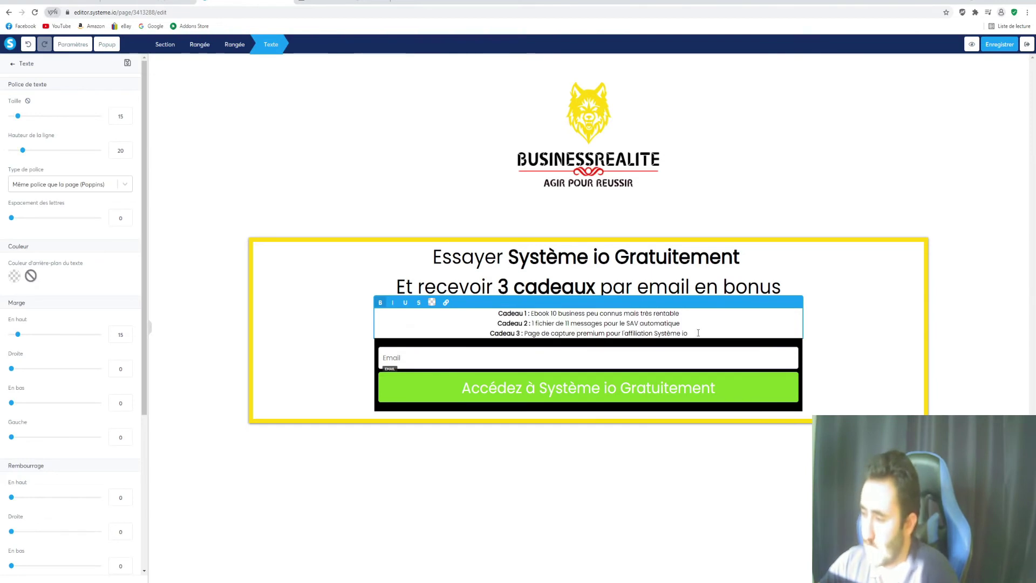
{"action": "left_click_drag", "start_coordinate": [698, 335], "coordinate": [470, 318]}
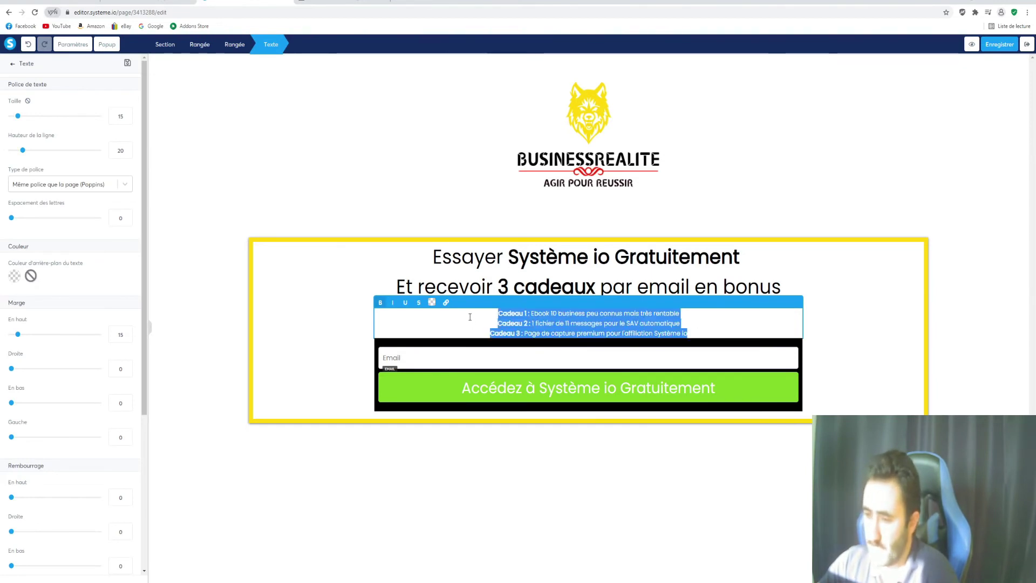
{"action": "left_click_drag", "start_coordinate": [18, 116], "coordinate": [31, 118]}
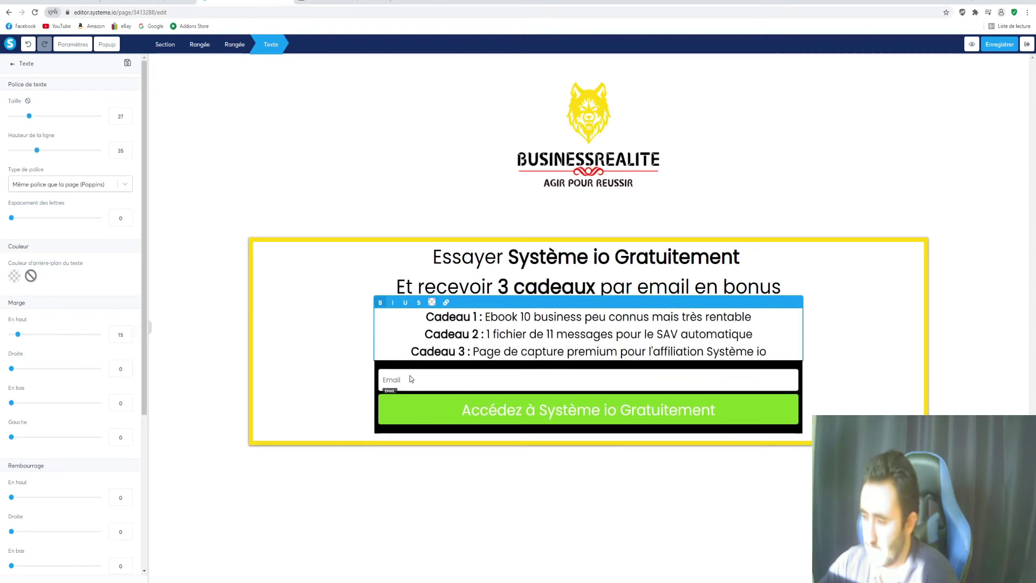
{"action": "left_click", "coordinate": [826, 373]}
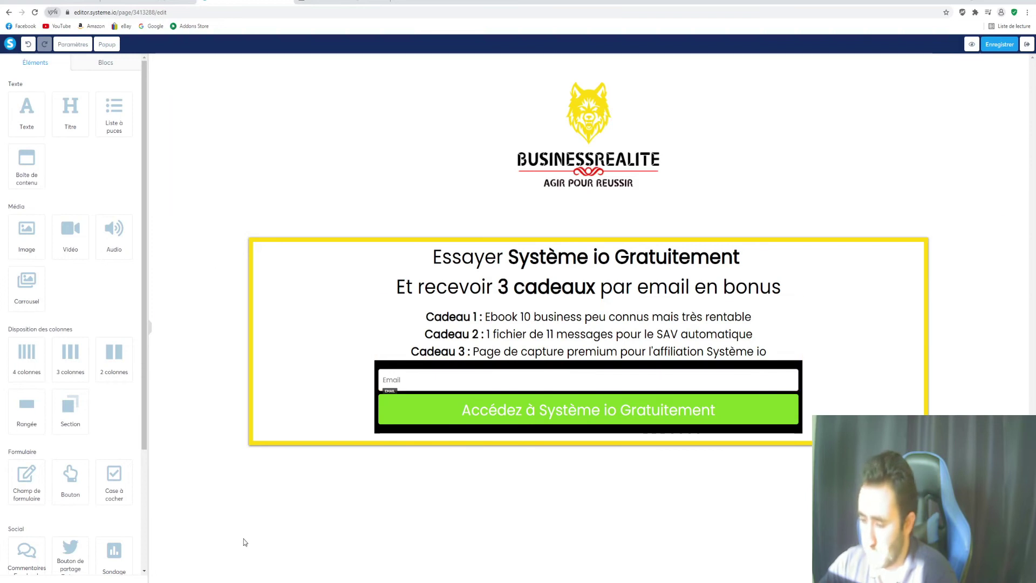
{"action": "mouse_move", "coordinate": [238, 572]}
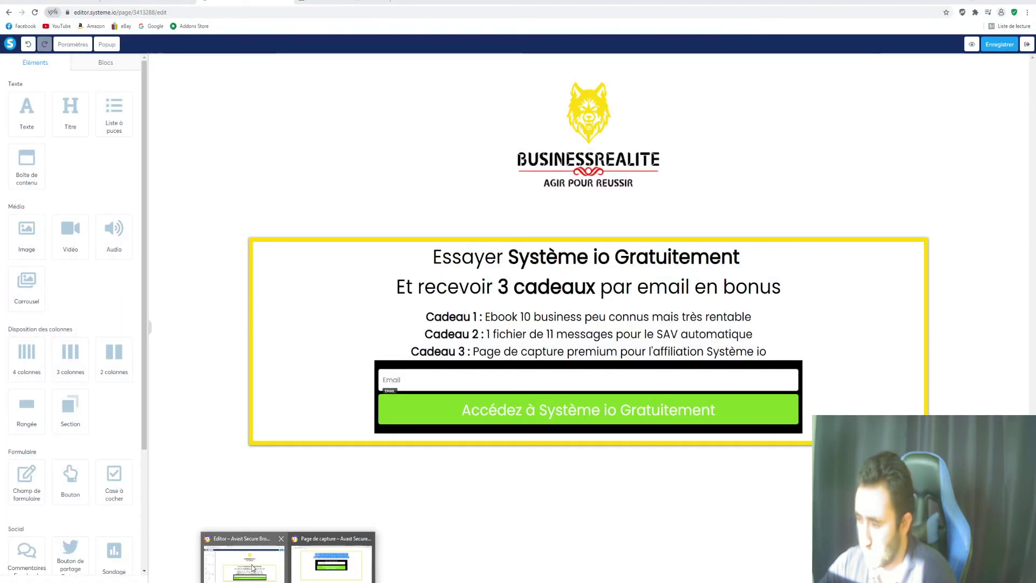
{"action": "left_click", "coordinate": [298, 559]}
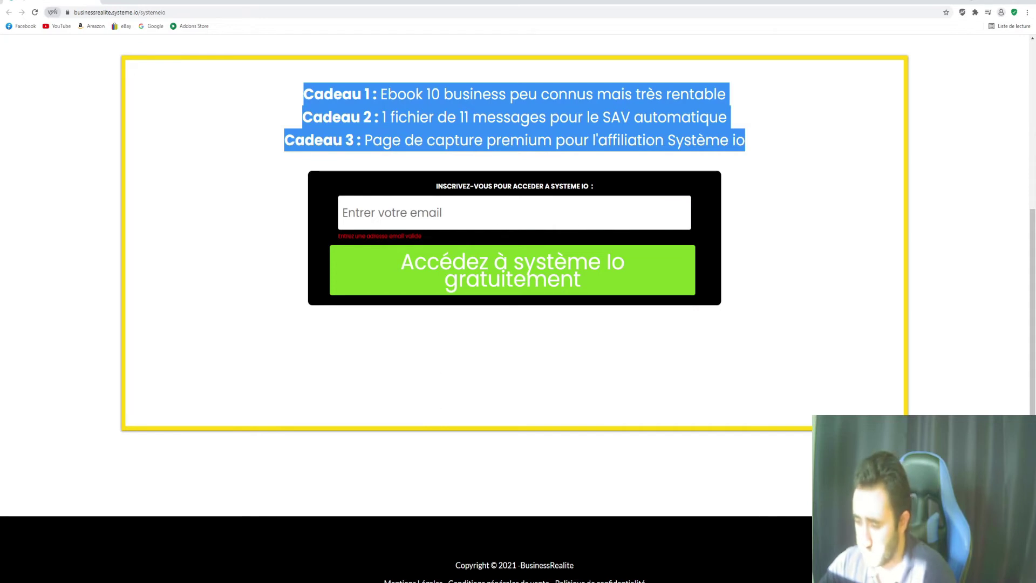
{"action": "left_click", "coordinate": [312, 580]}
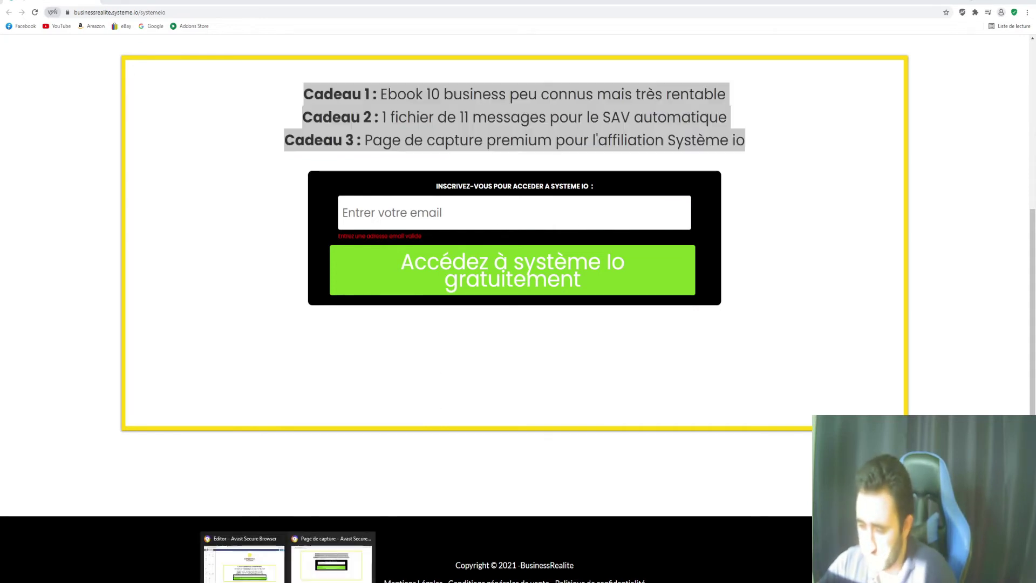
{"action": "left_click", "coordinate": [243, 564]}
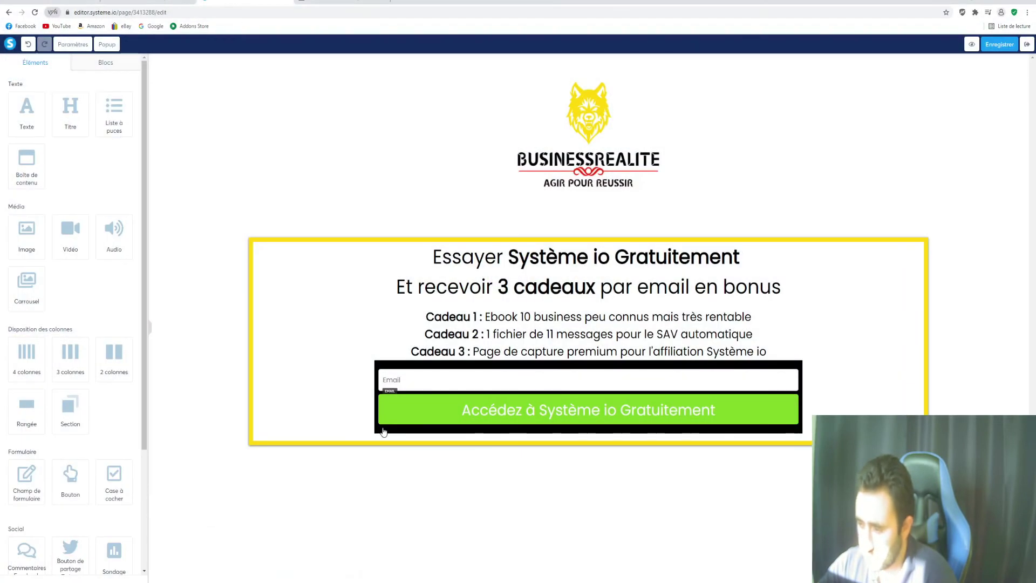
Add a text block above the email field and make its placeholder text white
{"action": "left_click_drag", "start_coordinate": [27, 114], "coordinate": [458, 379]}
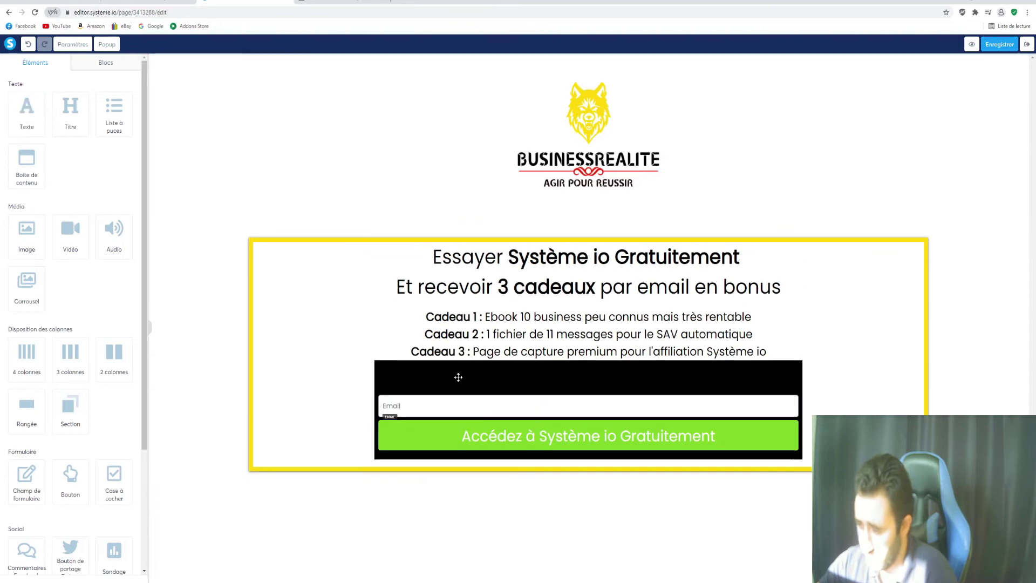
{"action": "left_click", "coordinate": [521, 386]}
{"action": "left_click_drag", "start_coordinate": [738, 371], "coordinate": [377, 371]}
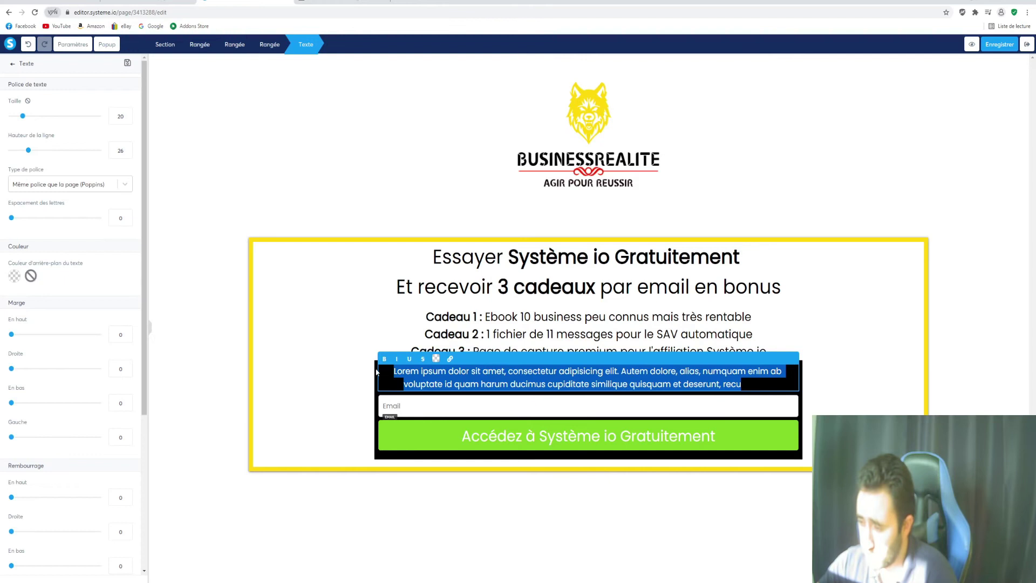
{"action": "left_click", "coordinate": [437, 359]}
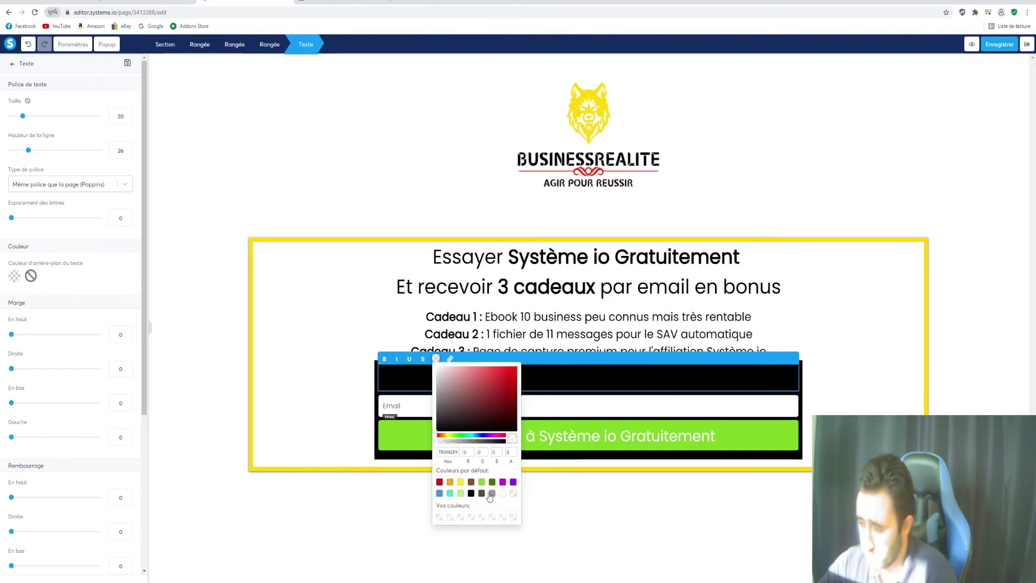
{"action": "left_click", "coordinate": [504, 494]}
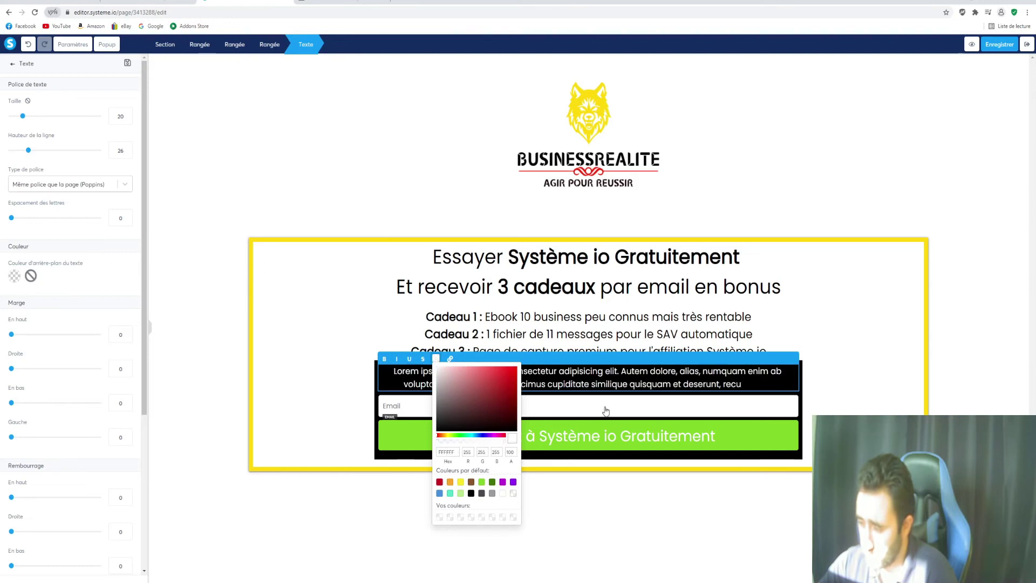
{"action": "left_click", "coordinate": [747, 385]}
Replace the placeholder with 'Inscrivez-vous à système io', fixing typos and leftover characters
{"action": "left_click_drag", "start_coordinate": [747, 385], "coordinate": [382, 366]}
{"action": "type", "text": "Ins"}
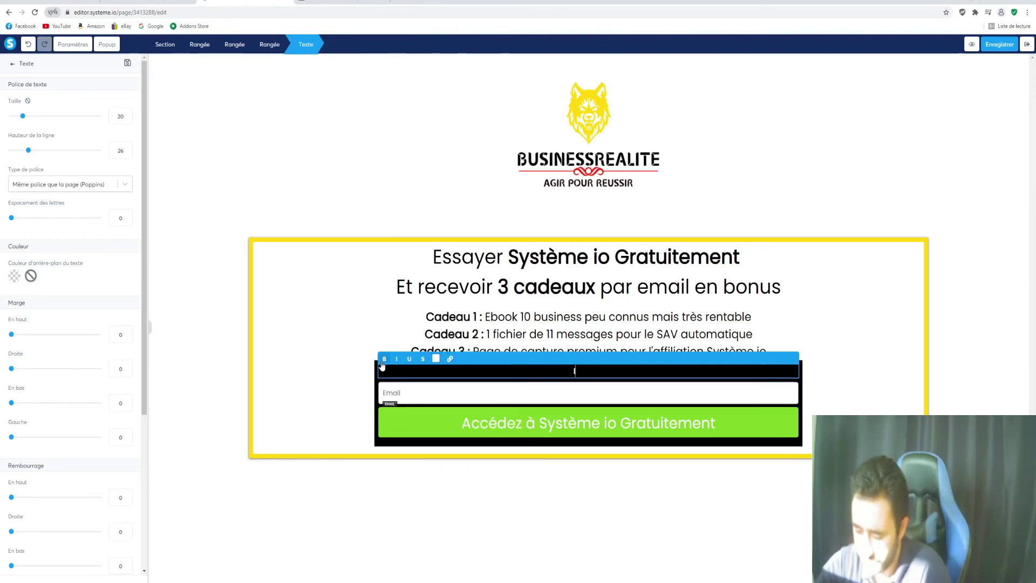
{"action": "type", "text": "criv"}
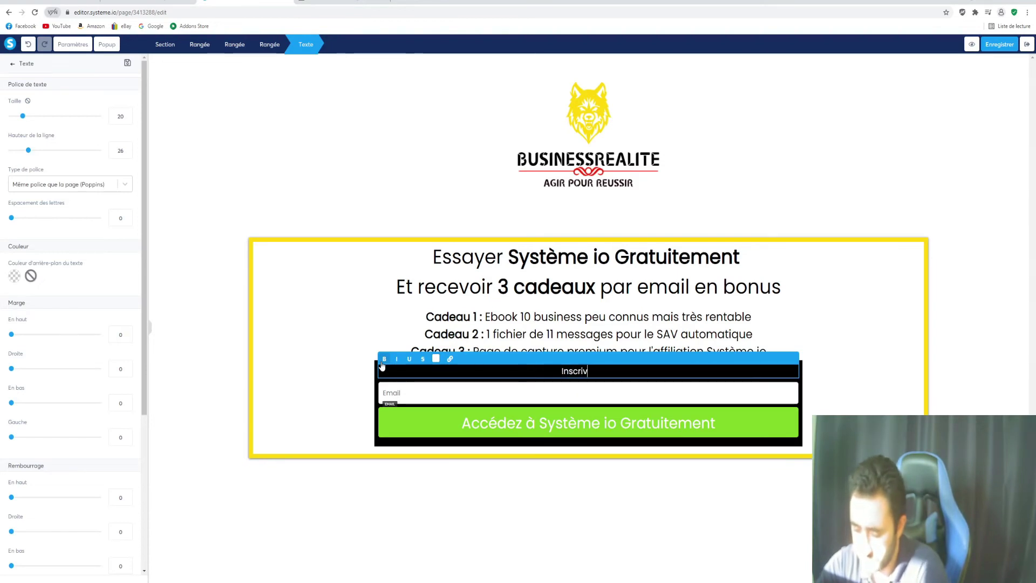
{"action": "type", "text": "ezv"}
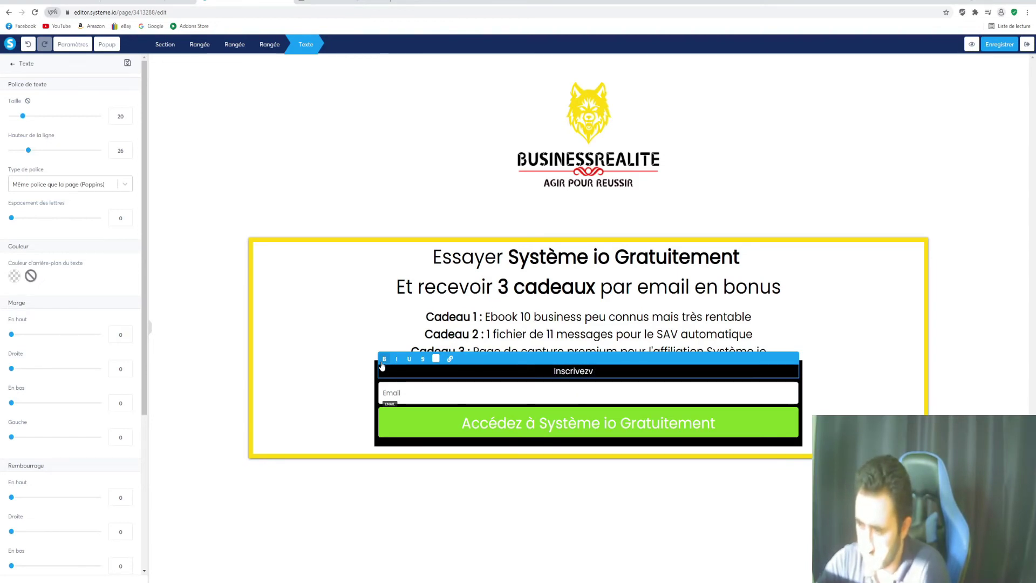
{"action": "key", "text": "BackSpace"}
{"action": "key", "text": "BackSpace"}
{"action": "type", "text": "z"}
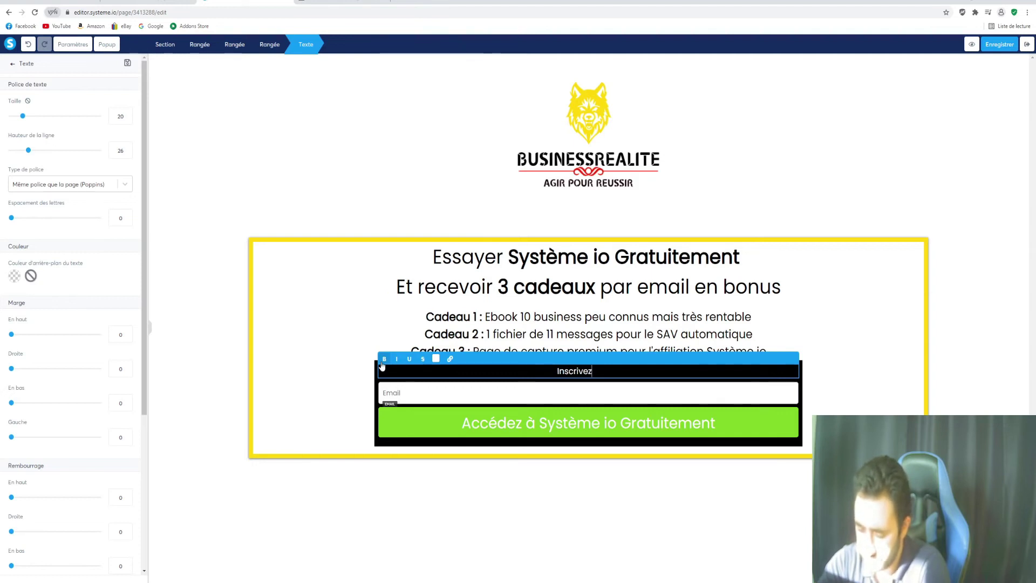
{"action": "type", "text": "_vous "}
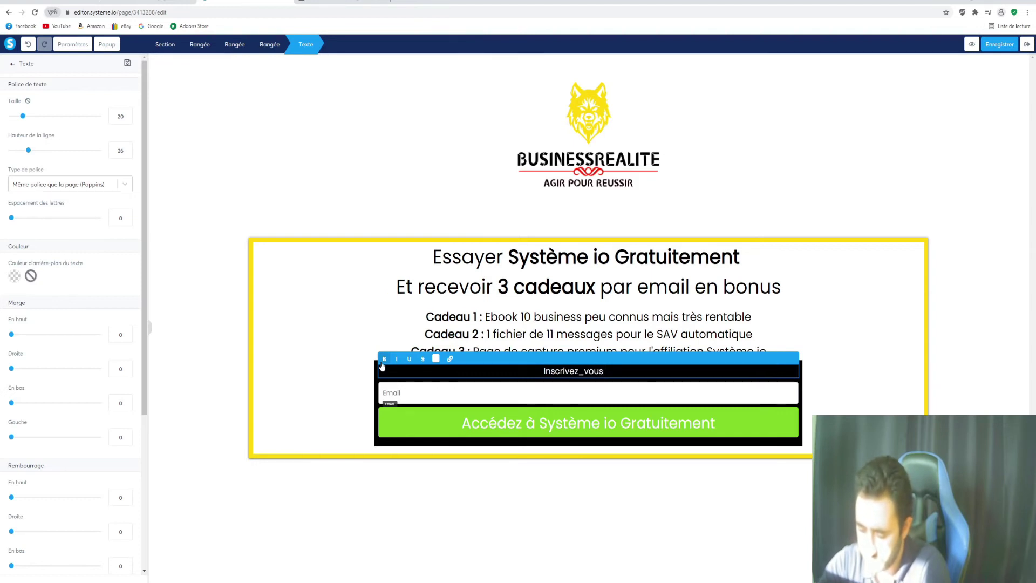
{"action": "type", "text": "à sy"}
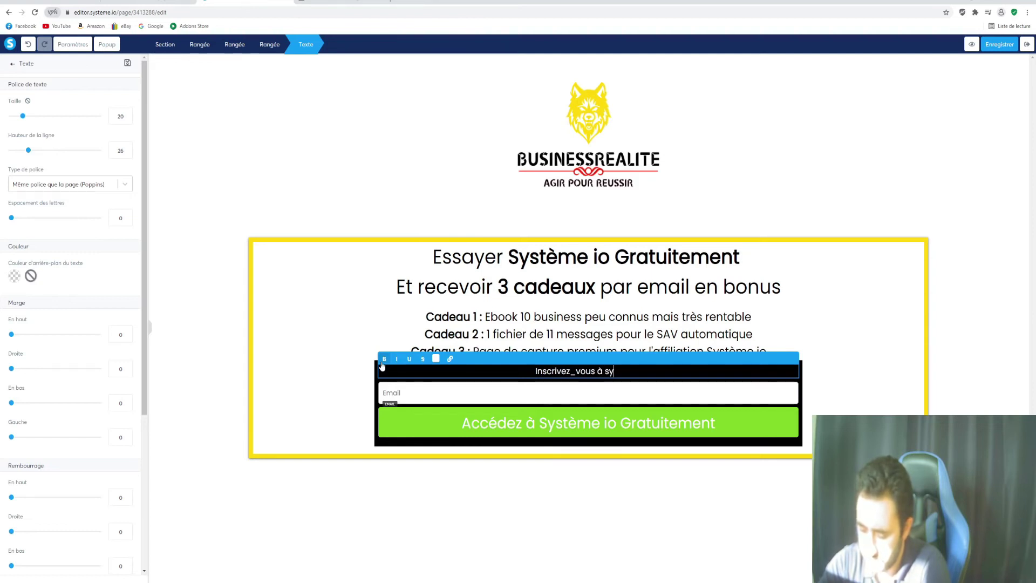
{"action": "type", "text": "stème io"}
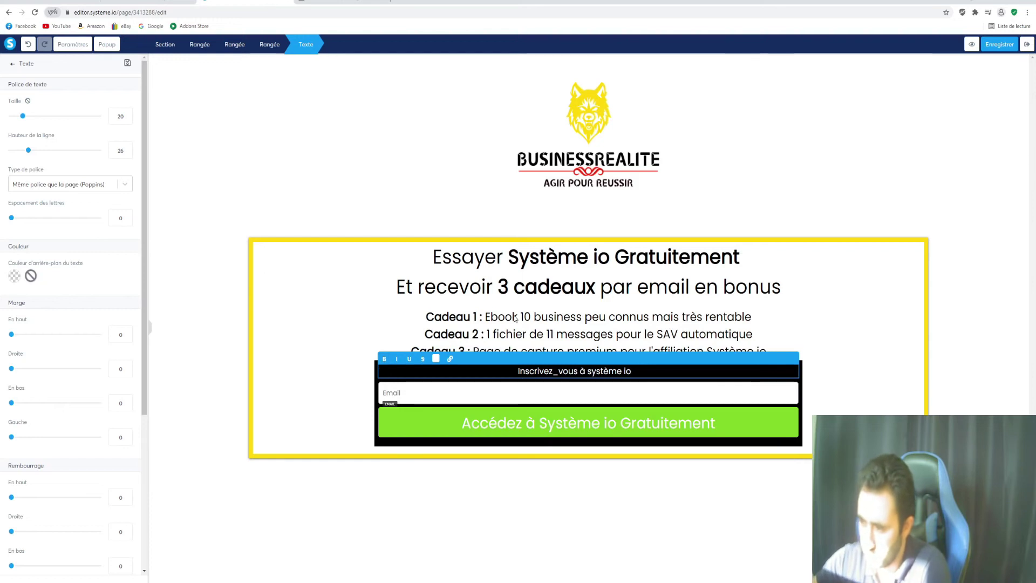
{"action": "left_click", "coordinate": [553, 371]}
{"action": "key", "text": "BackSpace"}
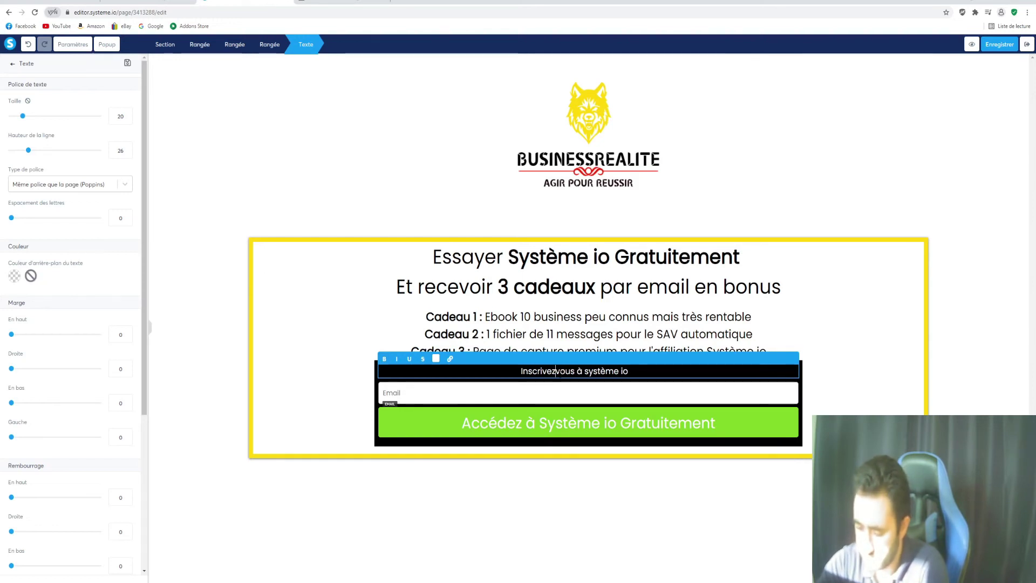
{"action": "type", "text": "-"}
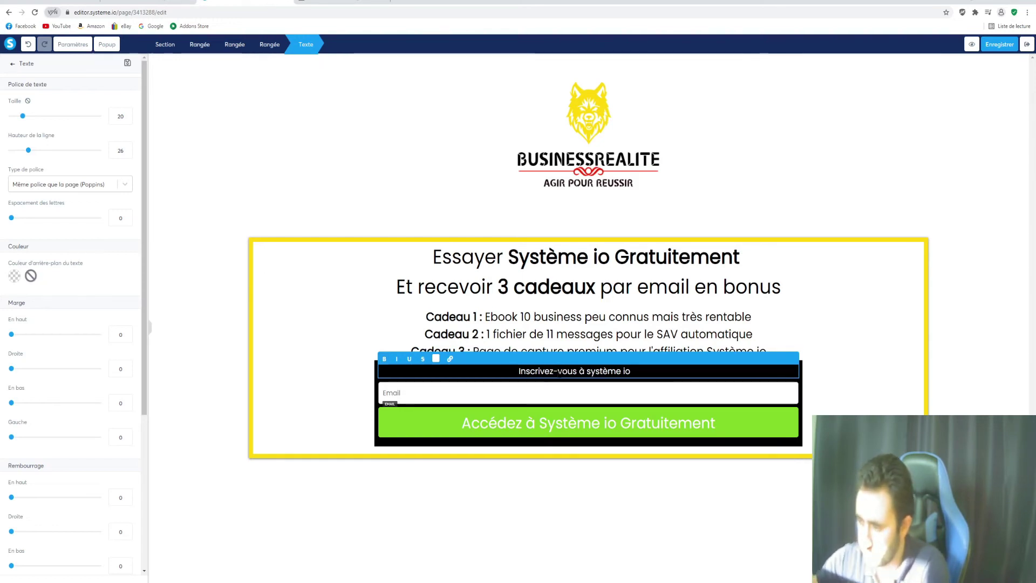
{"action": "left_click_drag", "start_coordinate": [644, 372], "coordinate": [517, 371]}
{"action": "left_click", "coordinate": [656, 371]}
{"action": "left_click_drag", "start_coordinate": [659, 372], "coordinate": [630, 371]}
{"action": "key", "text": "Delete"}
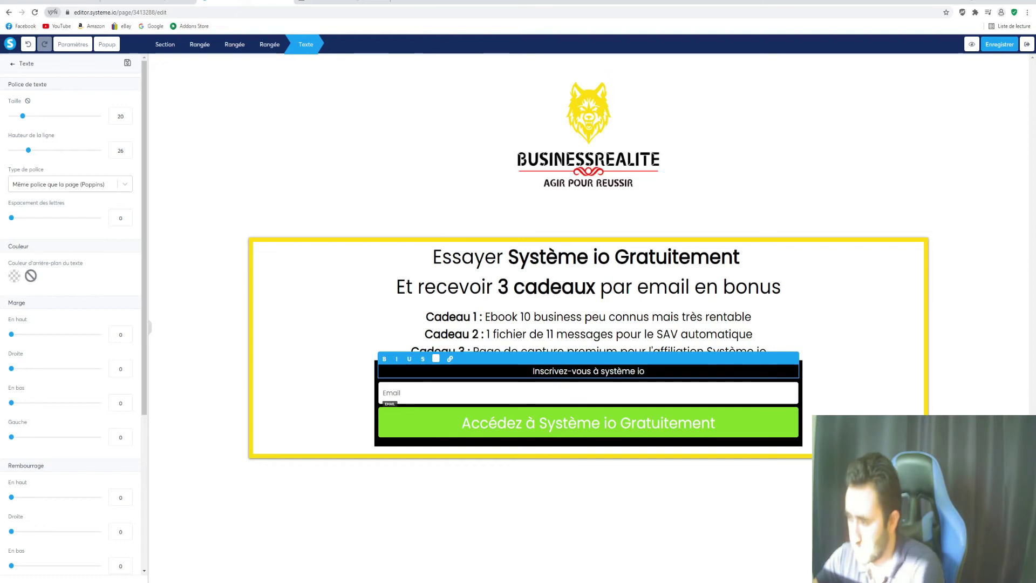
Try red on the Inscrivez-vous line, then set its colour back to white
{"action": "left_click_drag", "start_coordinate": [645, 372], "coordinate": [533, 372]}
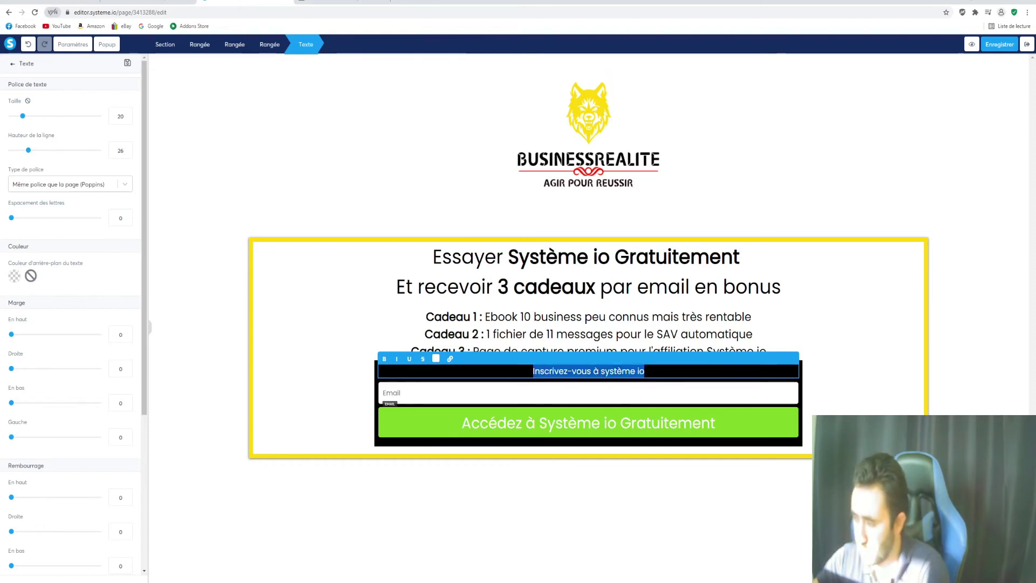
{"action": "left_click", "coordinate": [435, 358]}
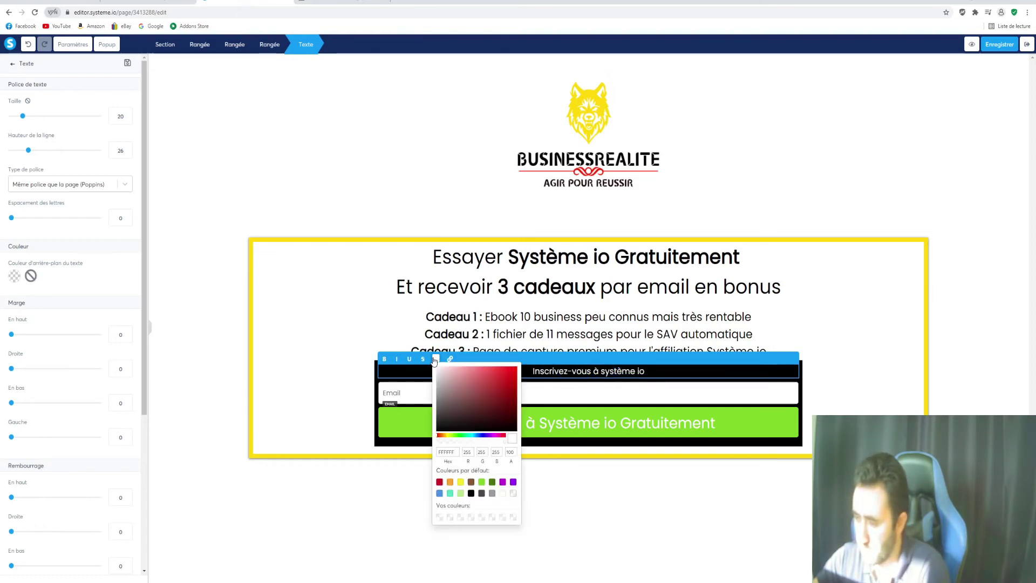
{"action": "left_click", "coordinate": [440, 482]}
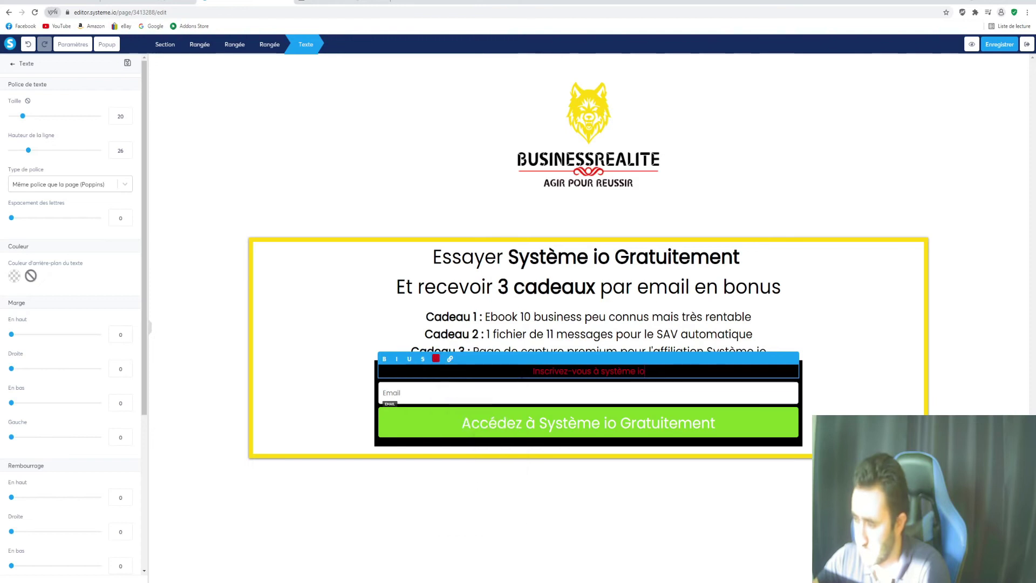
{"action": "left_click_drag", "start_coordinate": [645, 371], "coordinate": [533, 371]}
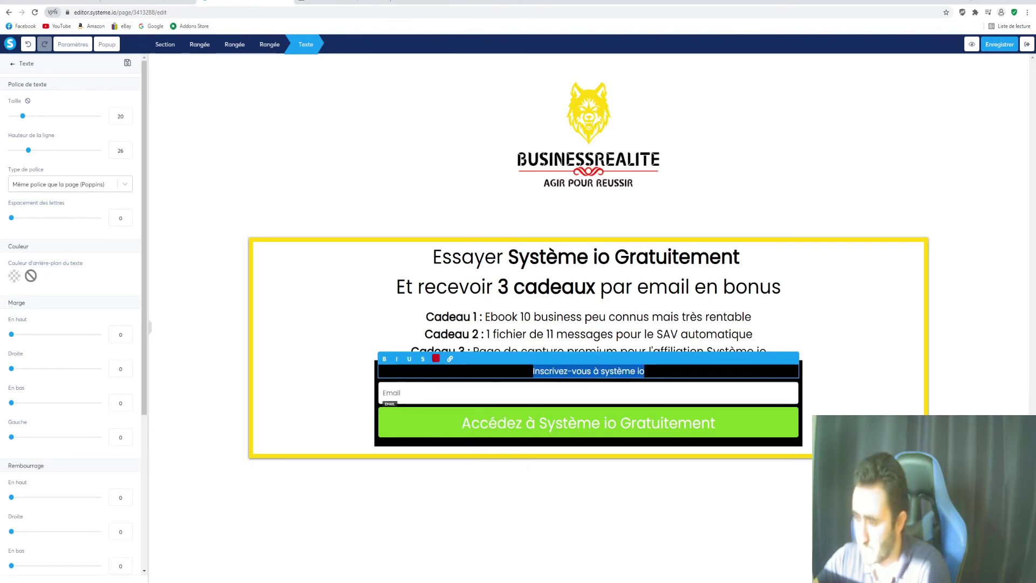
{"action": "left_click", "coordinate": [435, 358]}
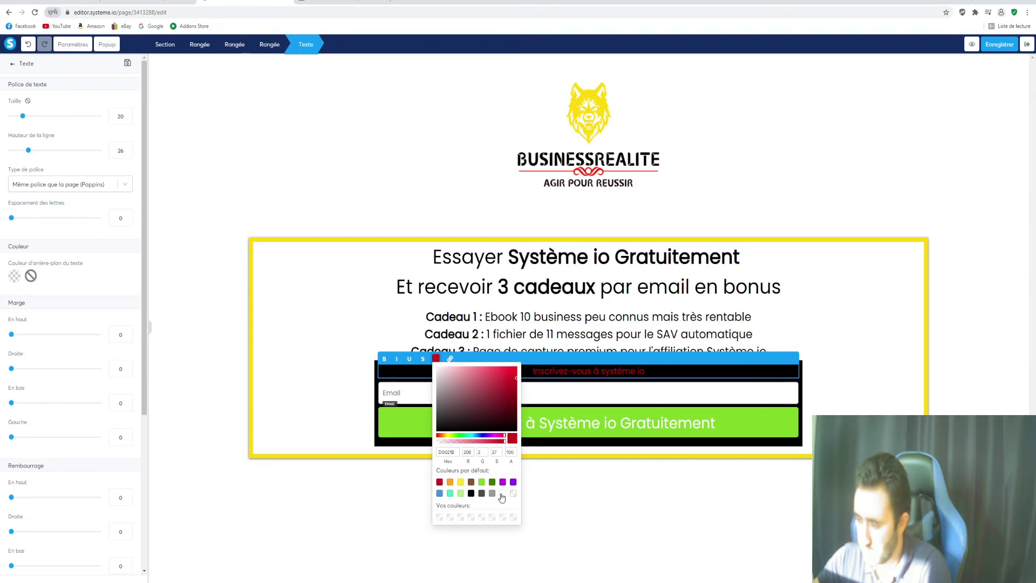
{"action": "left_click", "coordinate": [503, 492]}
{"action": "left_click", "coordinate": [696, 374]}
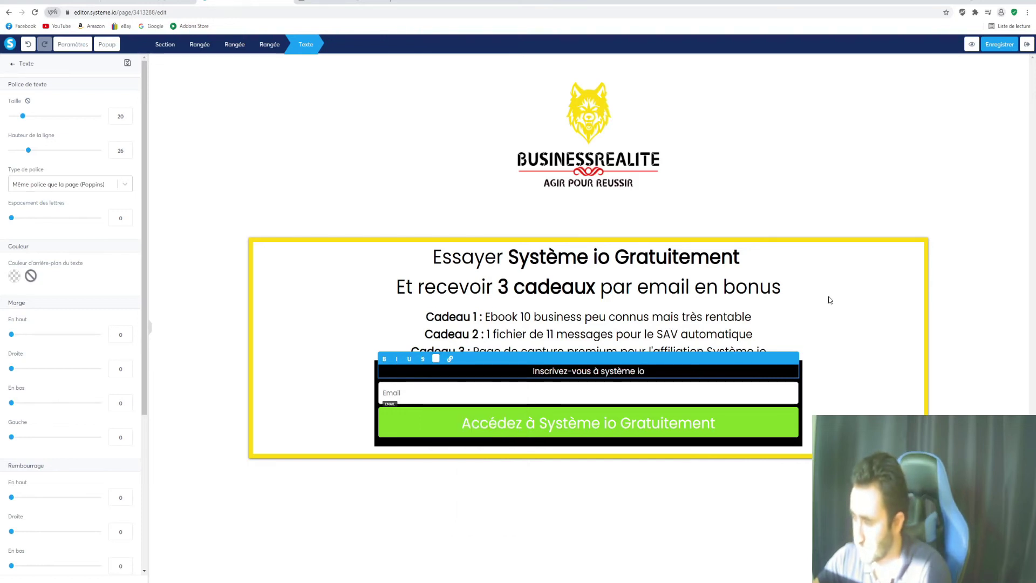
{"action": "left_click", "coordinate": [815, 185]}
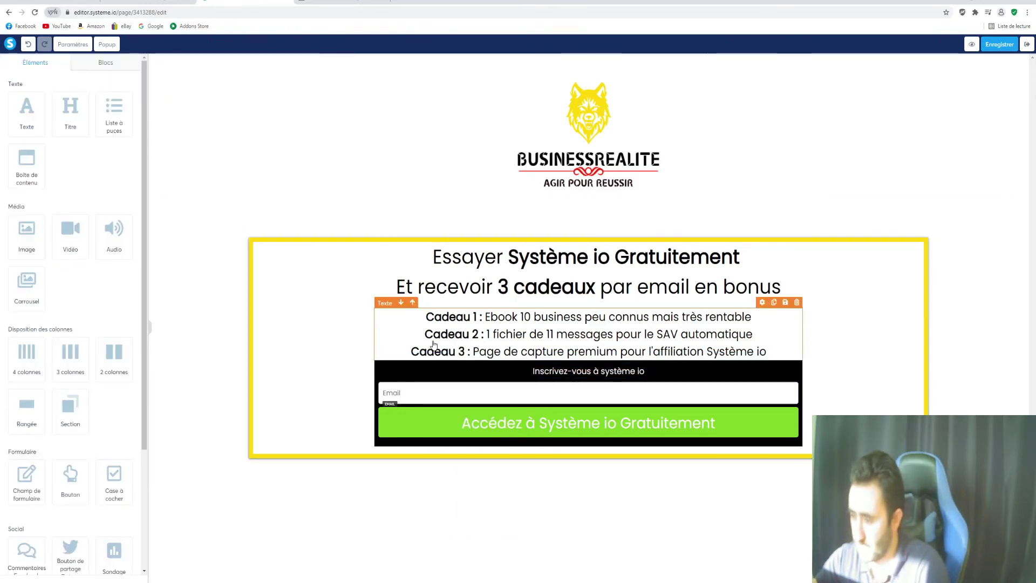
{"action": "left_click", "coordinate": [306, 459]}
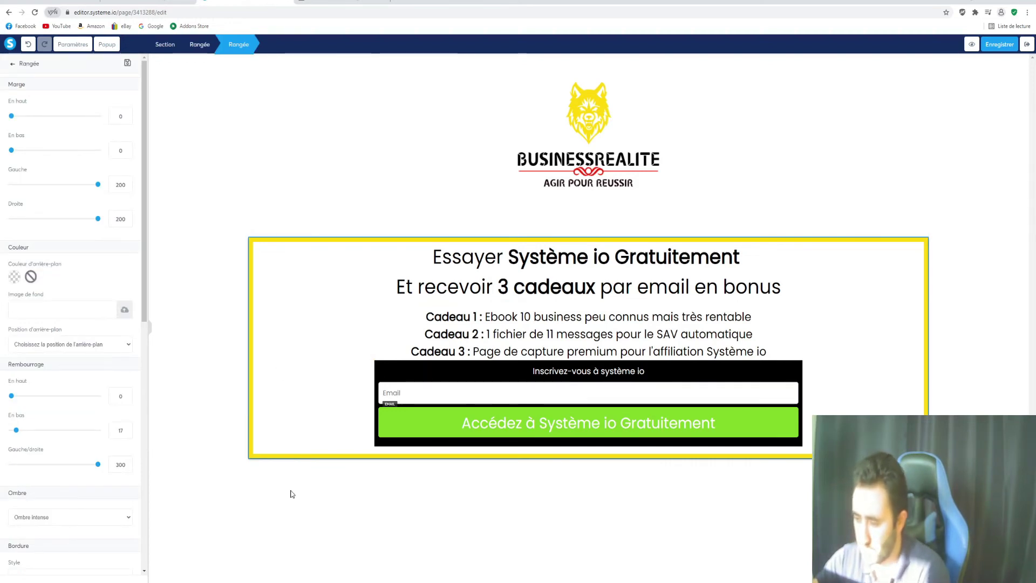
Set the yellow-bordered row's top and bottom padding to about 102
{"action": "left_click", "coordinate": [255, 345]}
{"action": "left_click", "coordinate": [276, 301]}
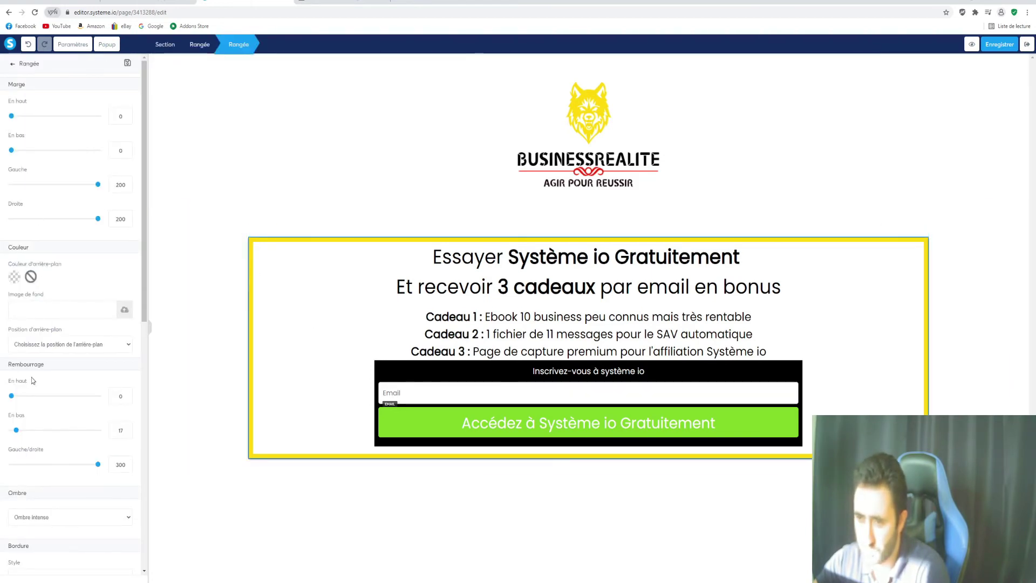
{"action": "left_click_drag", "start_coordinate": [16, 431], "coordinate": [41, 431]}
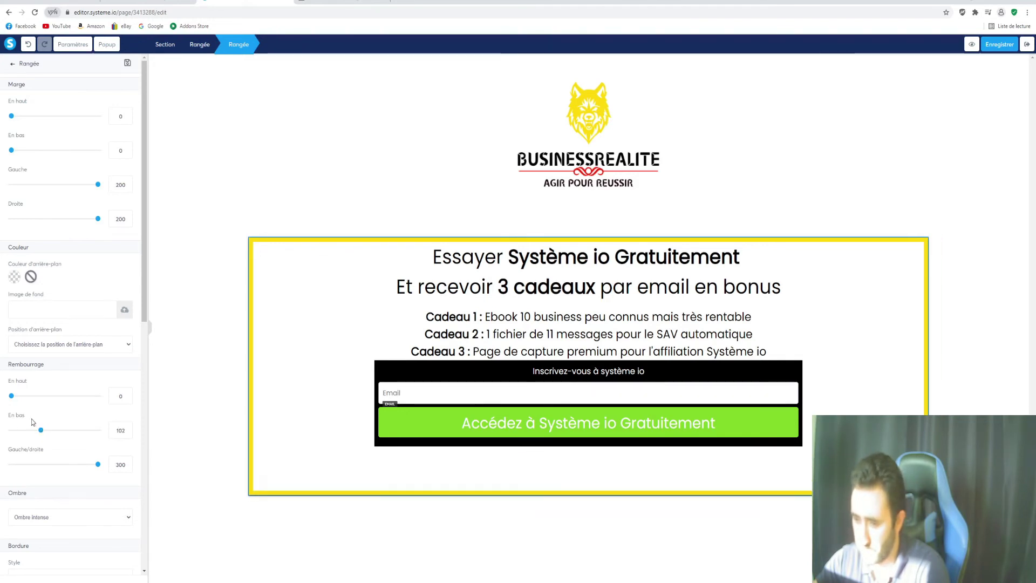
{"action": "left_click_drag", "start_coordinate": [11, 399], "coordinate": [42, 405]}
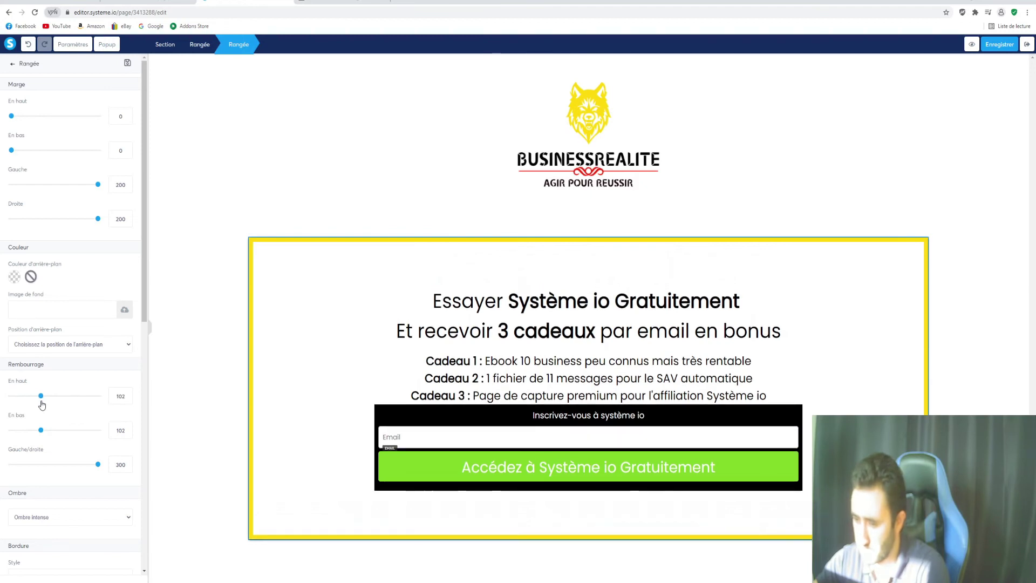
{"action": "left_click", "coordinate": [1018, 152]}
{"action": "left_click", "coordinate": [1023, 242]}
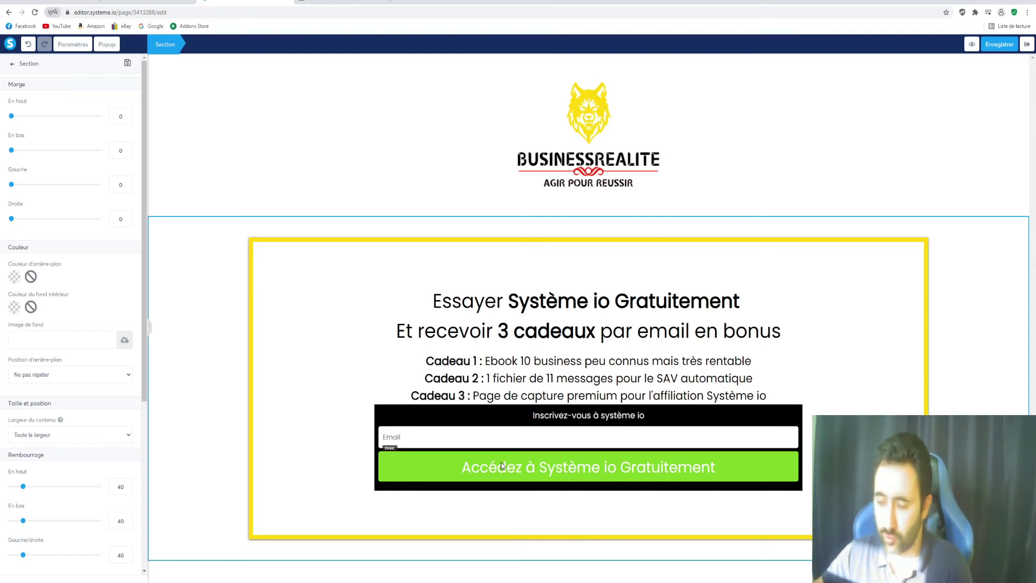
Keep the button action Enregistrer le contact and set the redirect to Vers une URL personnalisée
{"action": "left_click", "coordinate": [613, 472]}
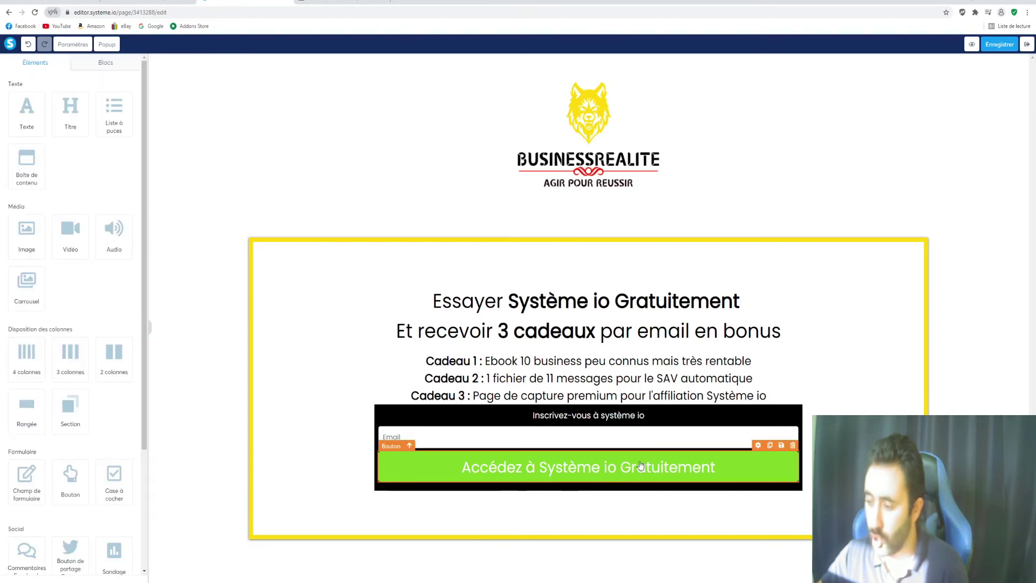
{"action": "left_click", "coordinate": [493, 467]}
{"action": "left_click", "coordinate": [568, 468]}
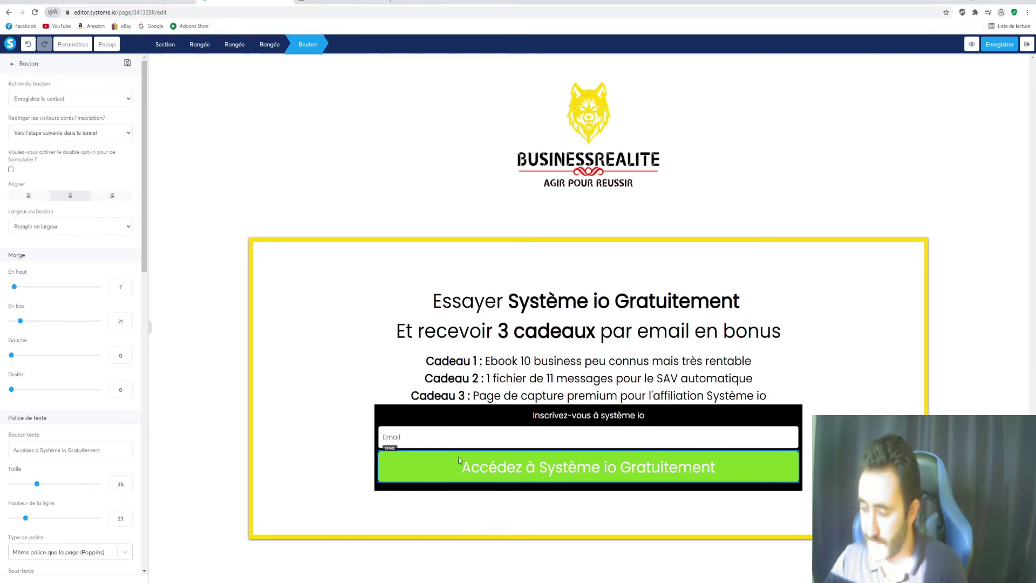
{"action": "left_click", "coordinate": [88, 100]}
{"action": "left_click", "coordinate": [89, 99]}
{"action": "left_click", "coordinate": [89, 101]}
{"action": "left_click", "coordinate": [89, 101]}
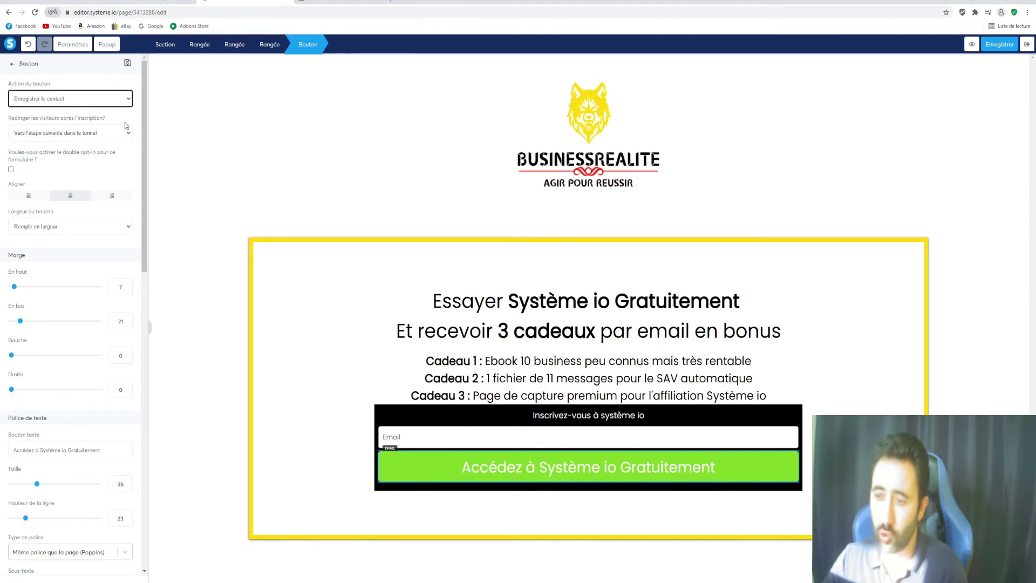
{"action": "left_click", "coordinate": [70, 132]}
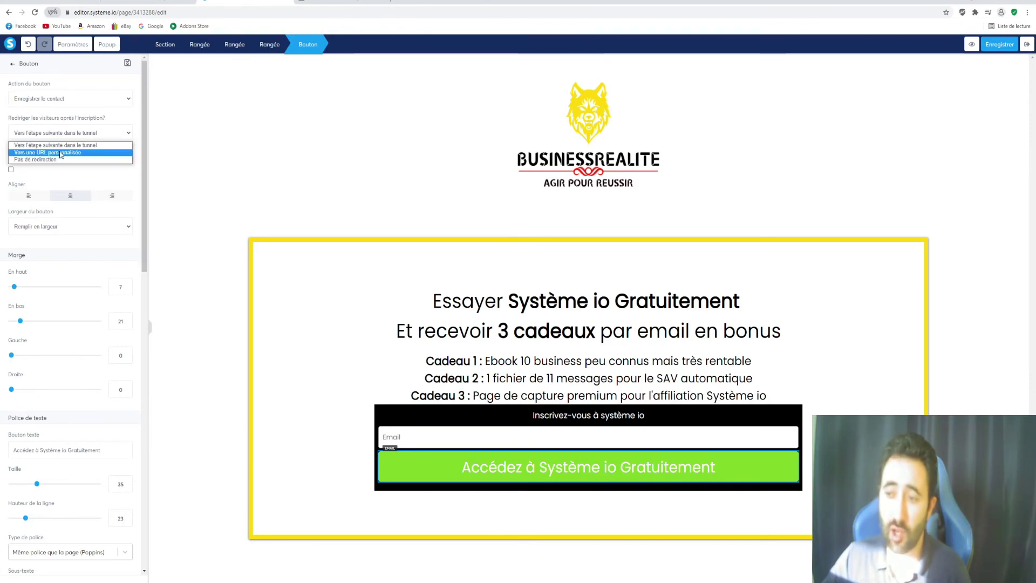
{"action": "left_click", "coordinate": [78, 153]}
{"action": "left_click", "coordinate": [81, 167]}
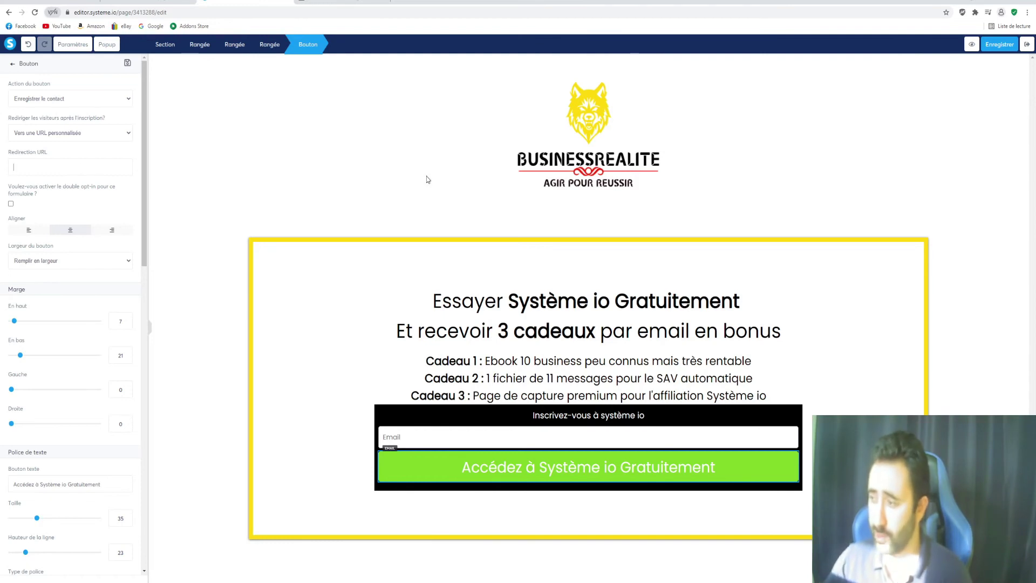
{"action": "left_click", "coordinate": [900, 142]}
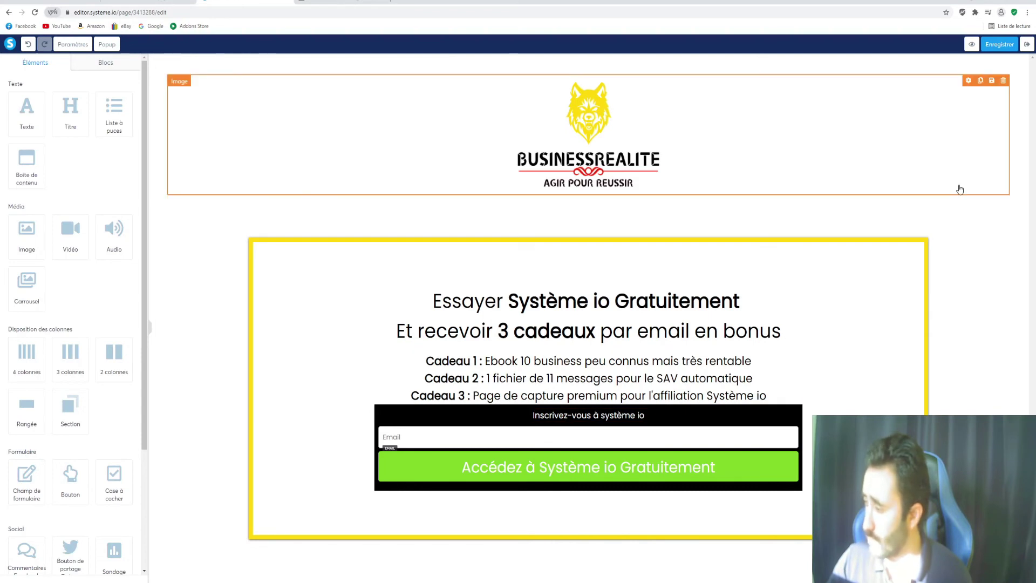
Save the capture page and exit the editor back to the 'page de capture test' funnel
{"action": "left_click", "coordinate": [1000, 44]}
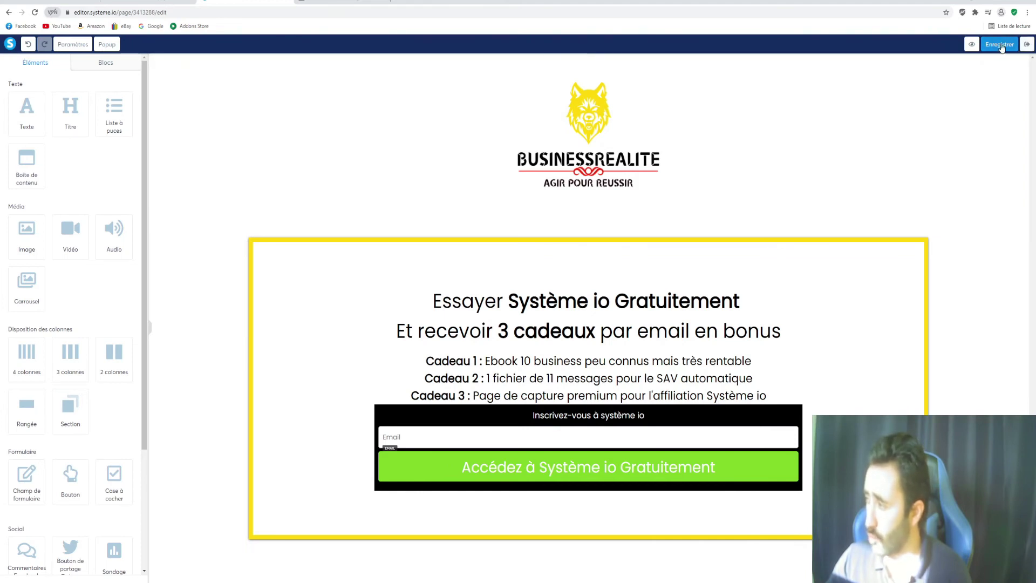
{"action": "left_click", "coordinate": [1026, 45]}
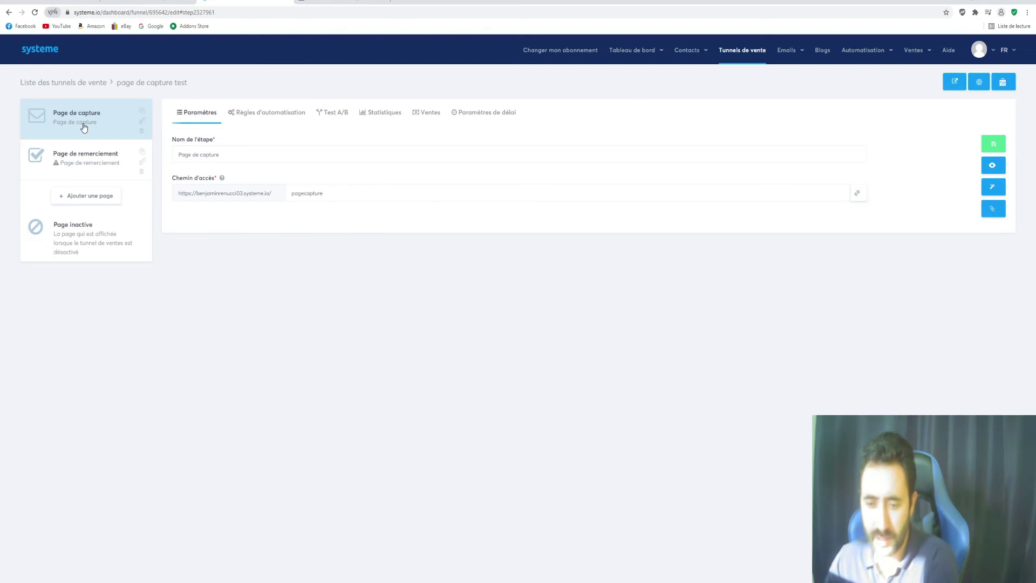
{"action": "left_click", "coordinate": [81, 159]}
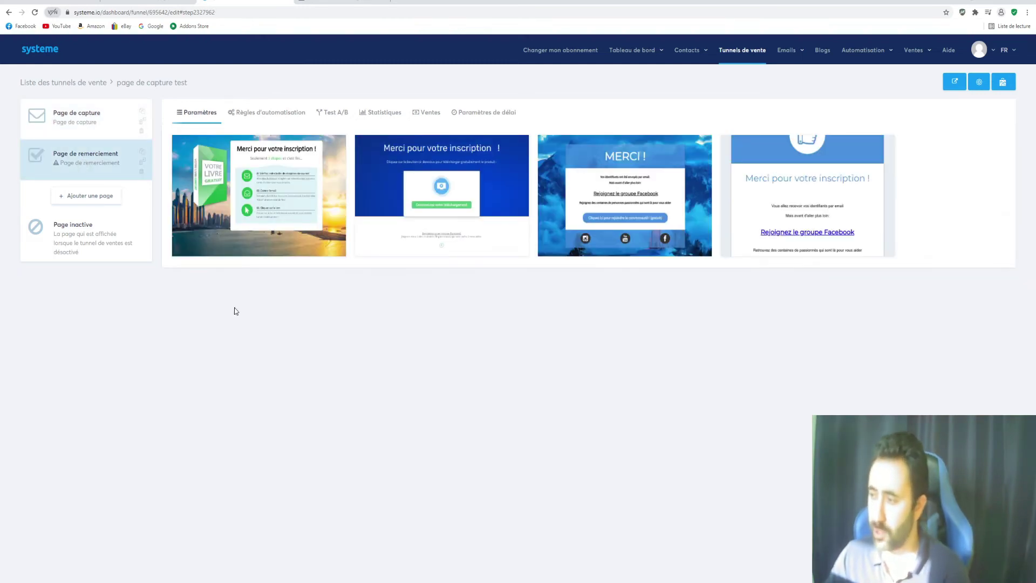
{"action": "mouse_move", "coordinate": [435, 251]}
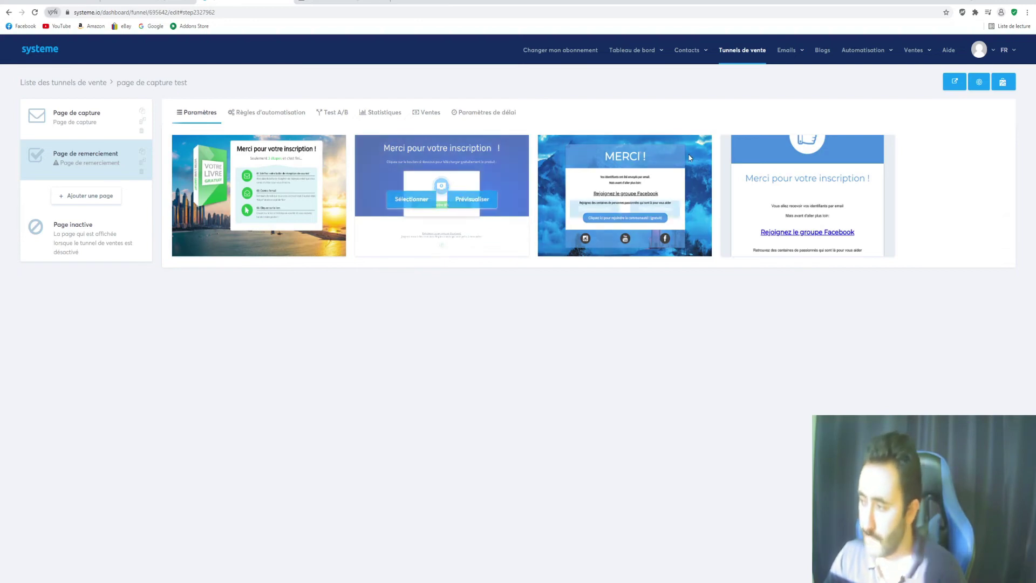
{"action": "mouse_move", "coordinate": [173, 147]}
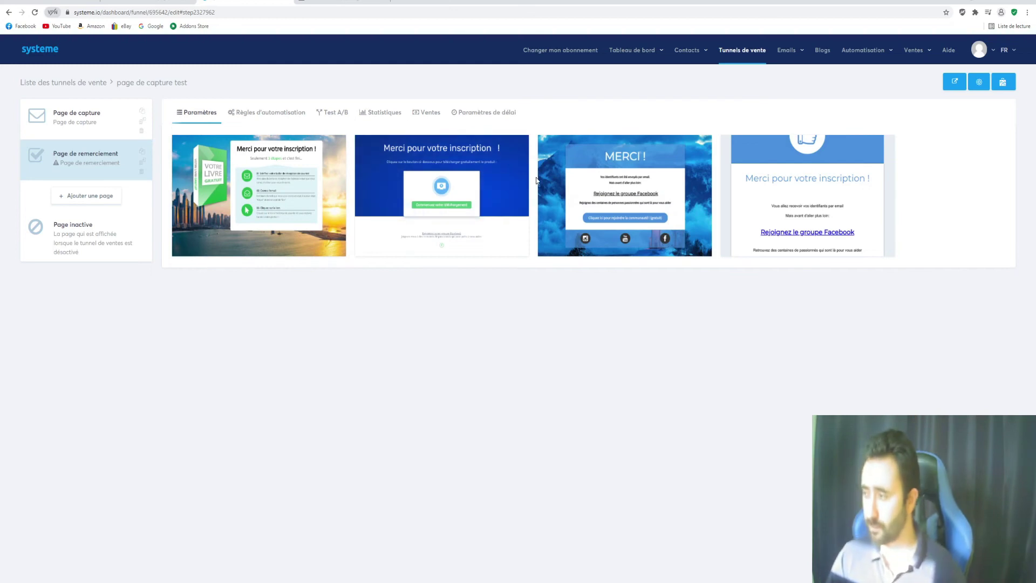
{"action": "left_click", "coordinate": [79, 122]}
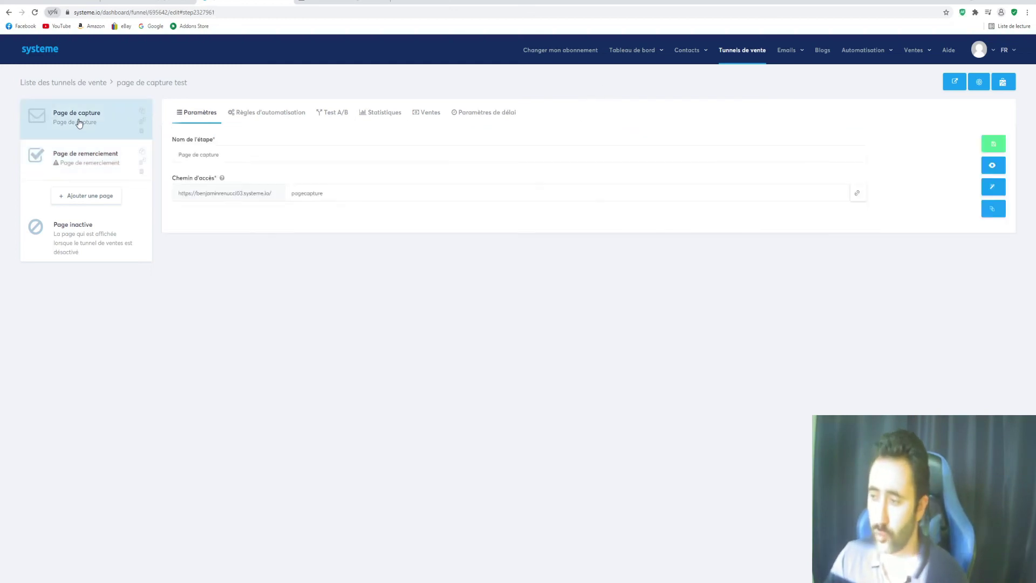
{"action": "left_click", "coordinate": [992, 187]}
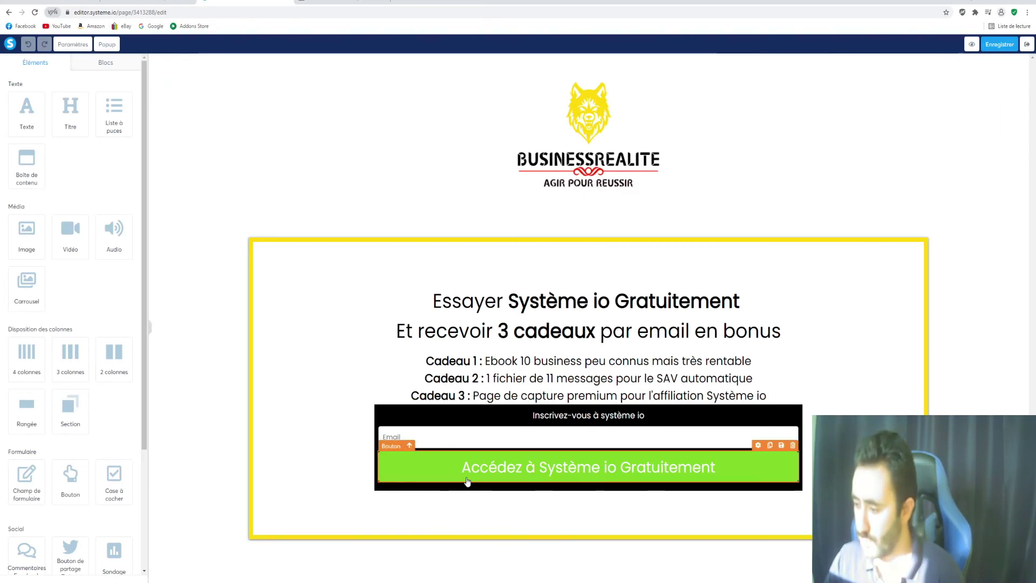
Set the signup button to register the contact and redirect to a custom URL, then save and exit
{"action": "left_click", "coordinate": [558, 466]}
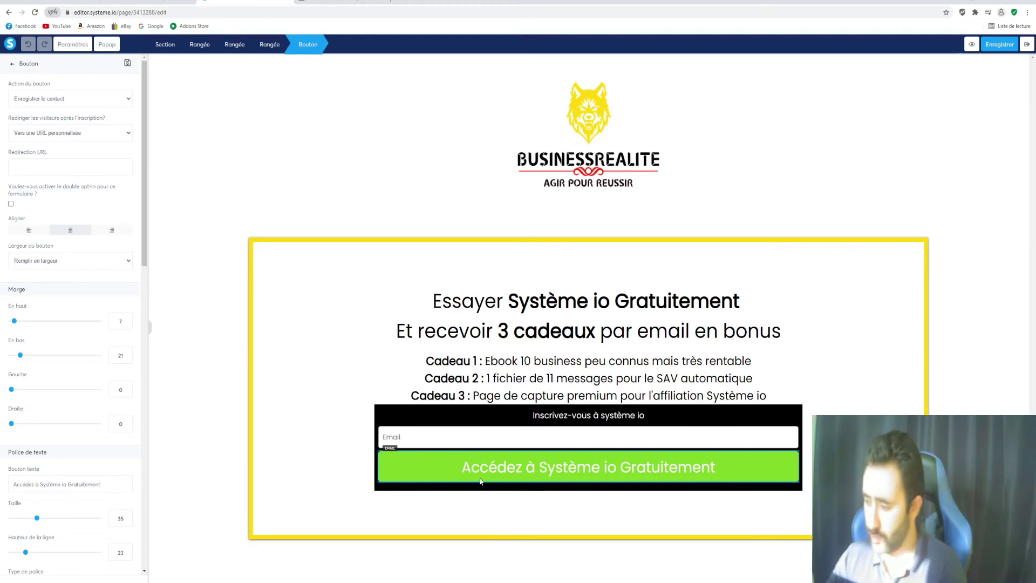
{"action": "left_click", "coordinate": [89, 103]}
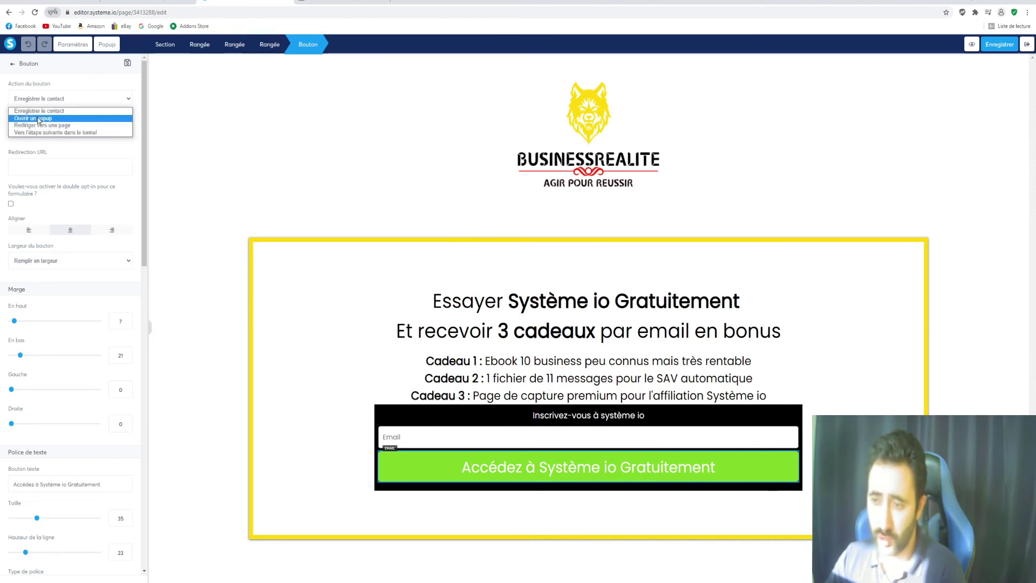
{"action": "left_click", "coordinate": [83, 82]}
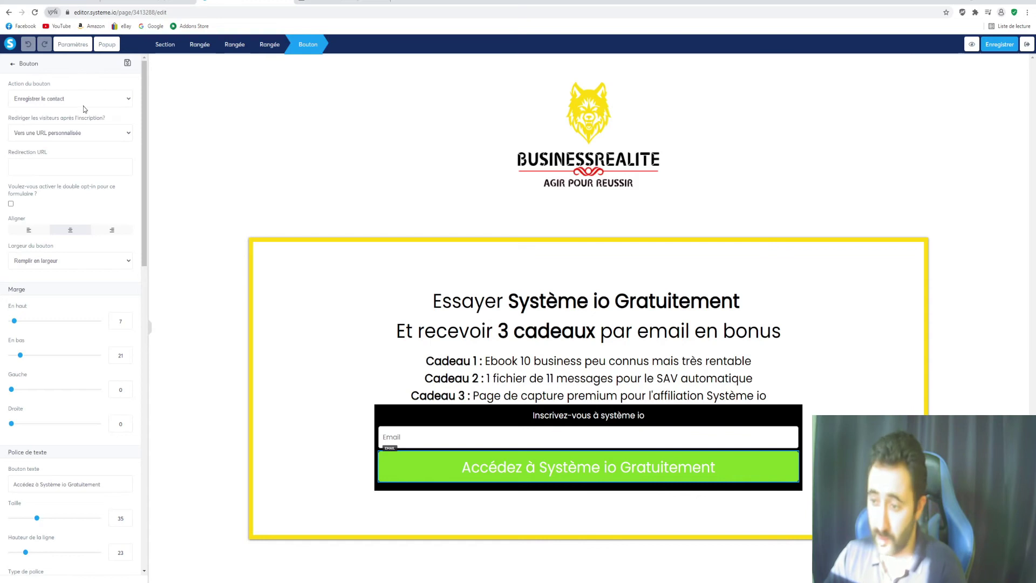
{"action": "left_click", "coordinate": [88, 132]}
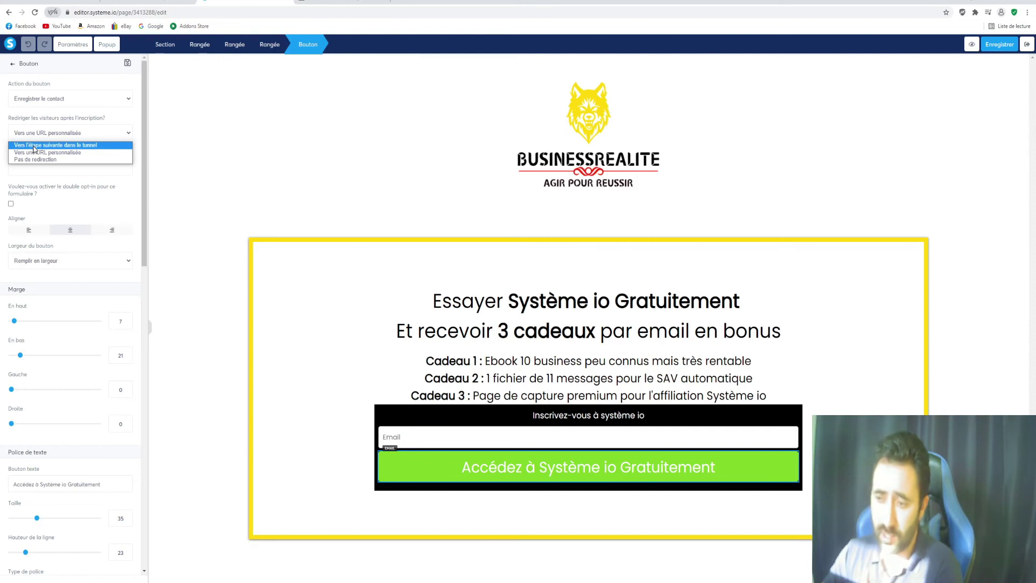
{"action": "left_click", "coordinate": [34, 146]}
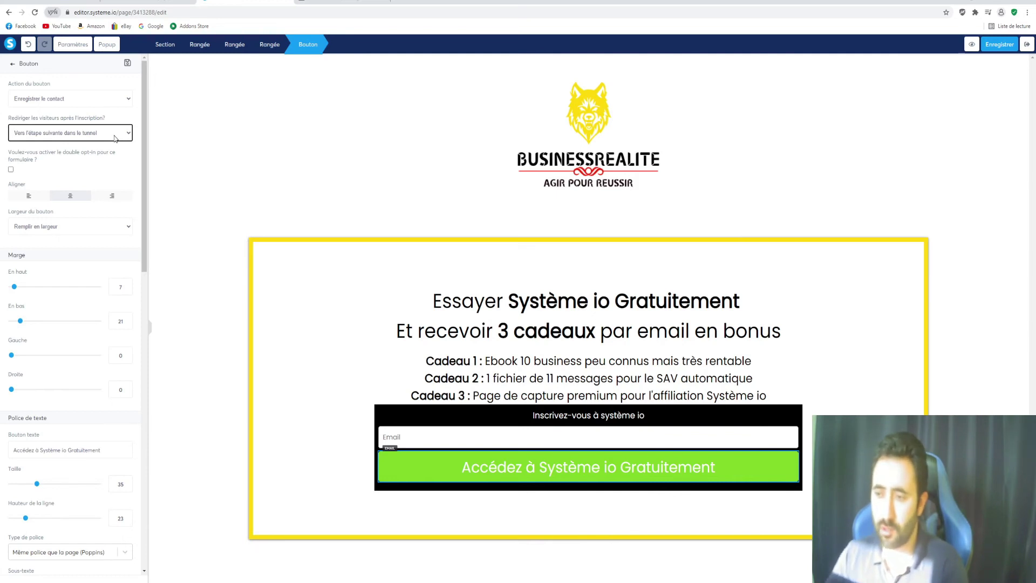
{"action": "left_click", "coordinate": [113, 135]}
{"action": "left_click", "coordinate": [102, 153]}
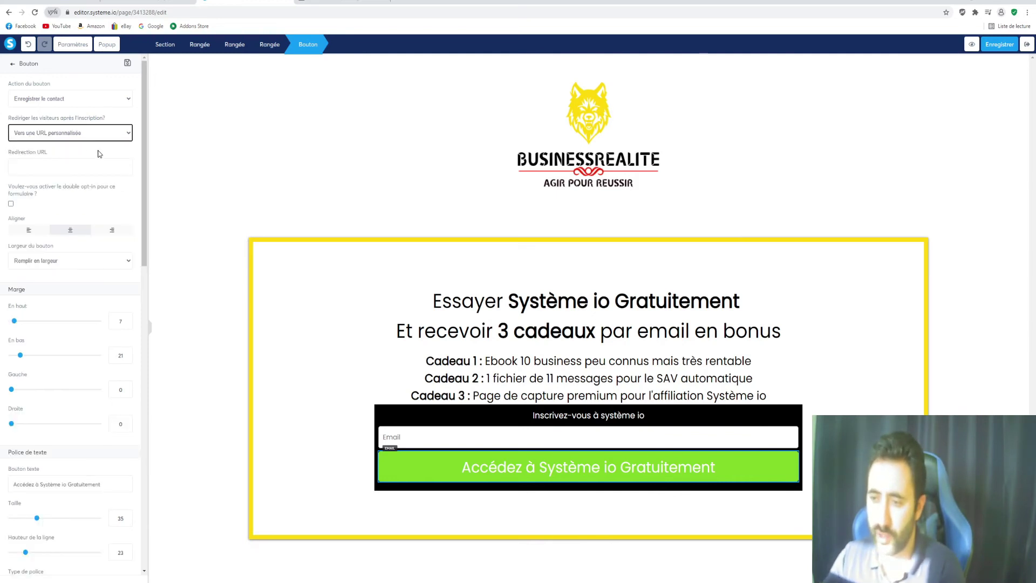
{"action": "left_click", "coordinate": [1000, 44]}
{"action": "left_click", "coordinate": [1027, 44]}
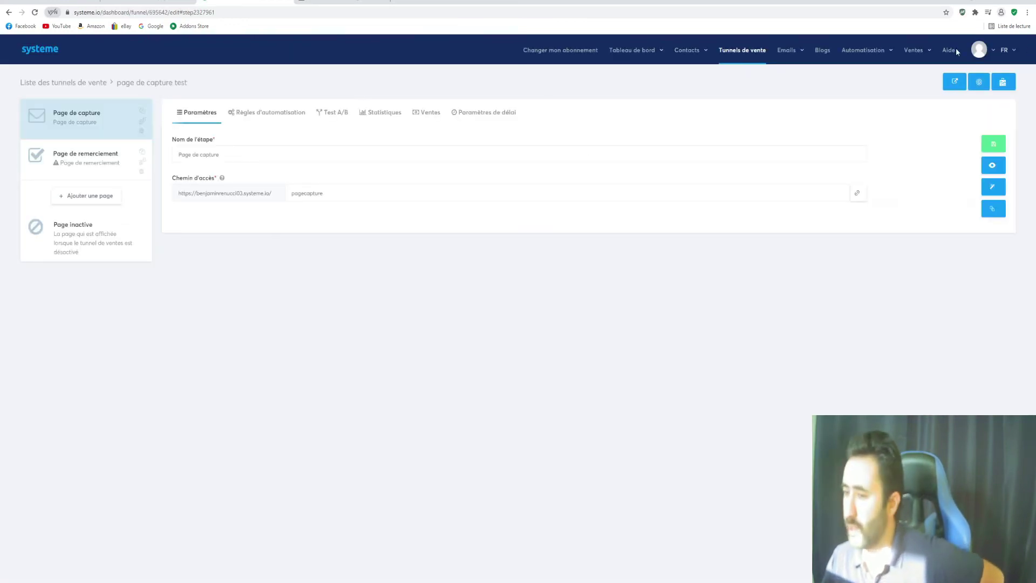
Open the funnel's Page de remerciement step in the page editor
{"action": "left_click", "coordinate": [86, 178]}
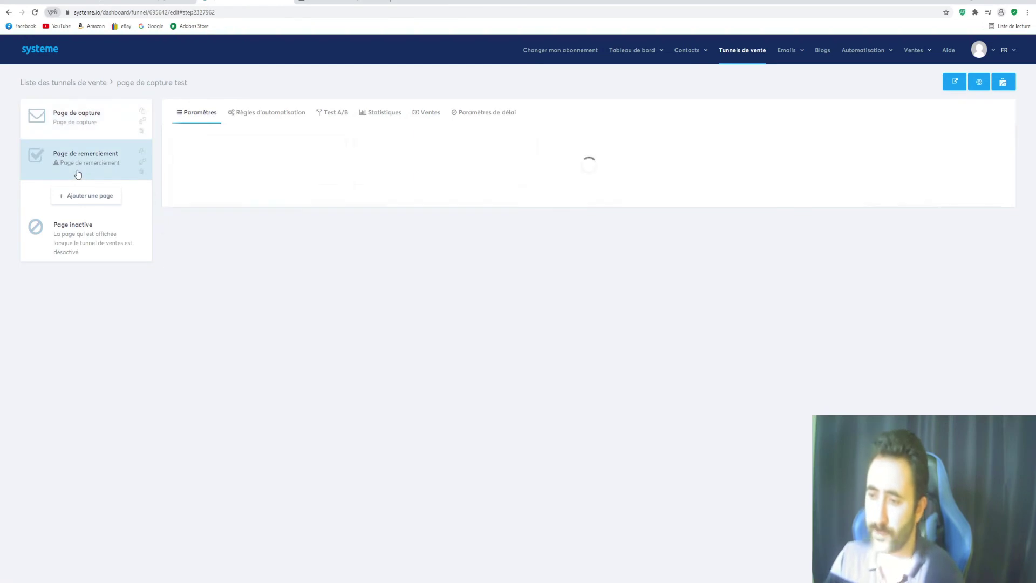
{"action": "mouse_move", "coordinate": [622, 243]}
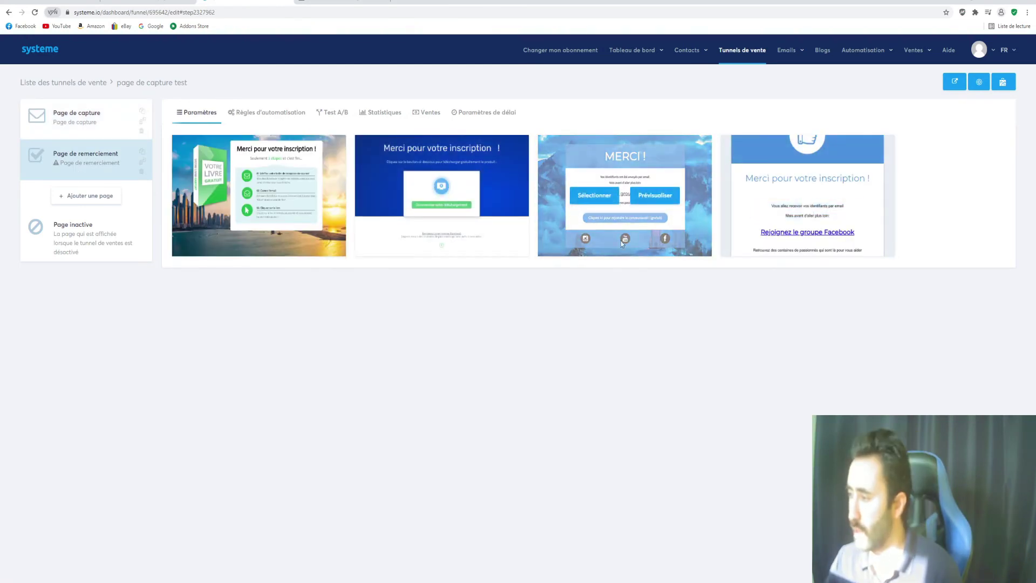
{"action": "mouse_move", "coordinate": [778, 198]}
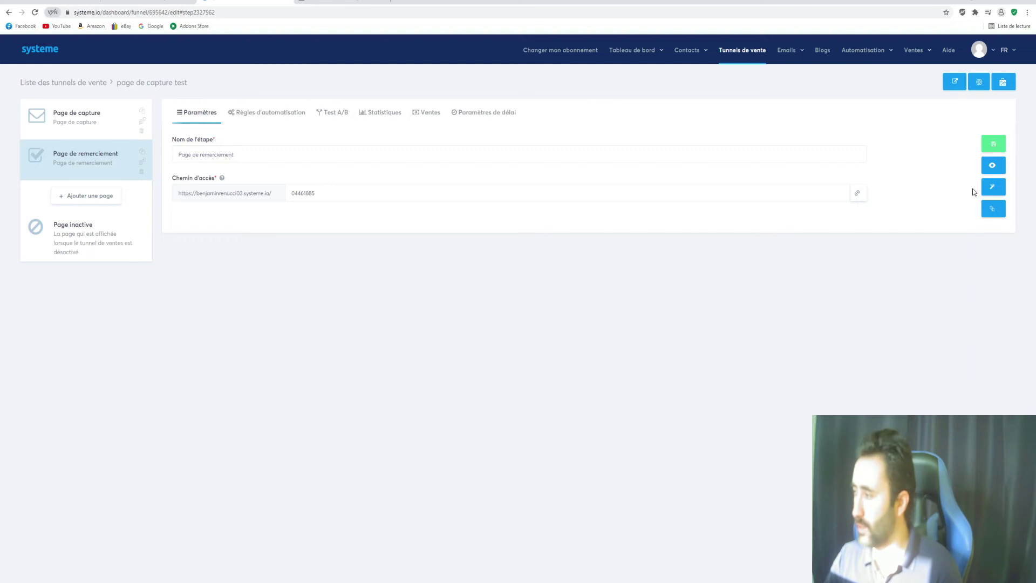
{"action": "left_click", "coordinate": [1000, 189]}
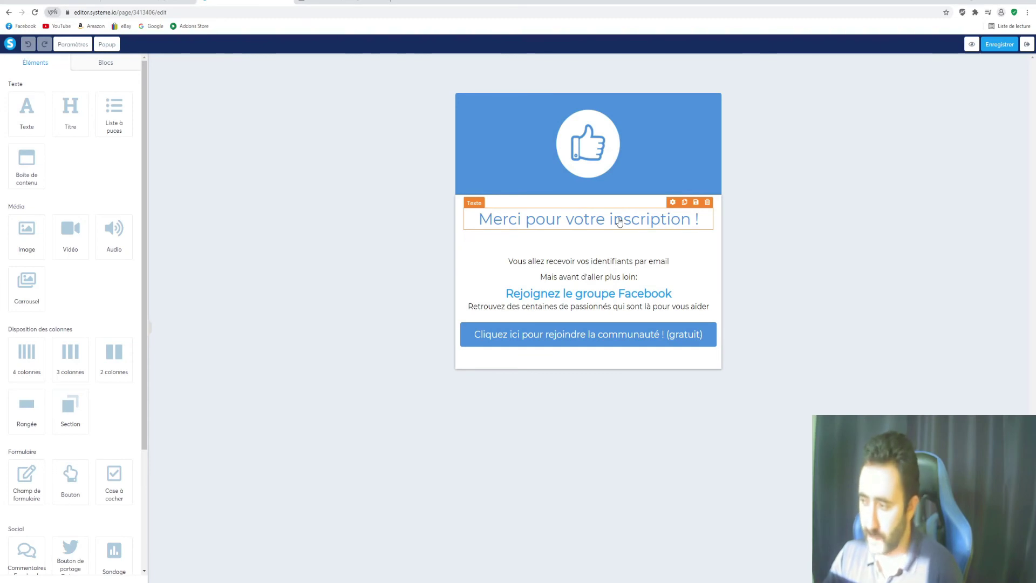
Replace the thumbs-up image with the uploaded logo-web-transparent.png BUSINESSREALITE logo
{"action": "left_click", "coordinate": [614, 136]}
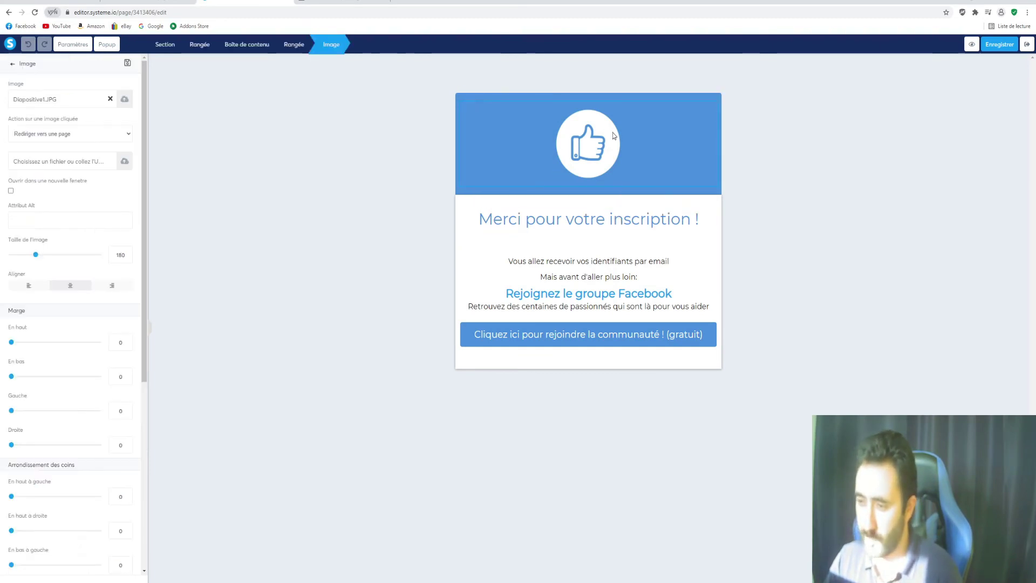
{"action": "key", "text": "Escape"}
{"action": "left_click", "coordinate": [552, 143]}
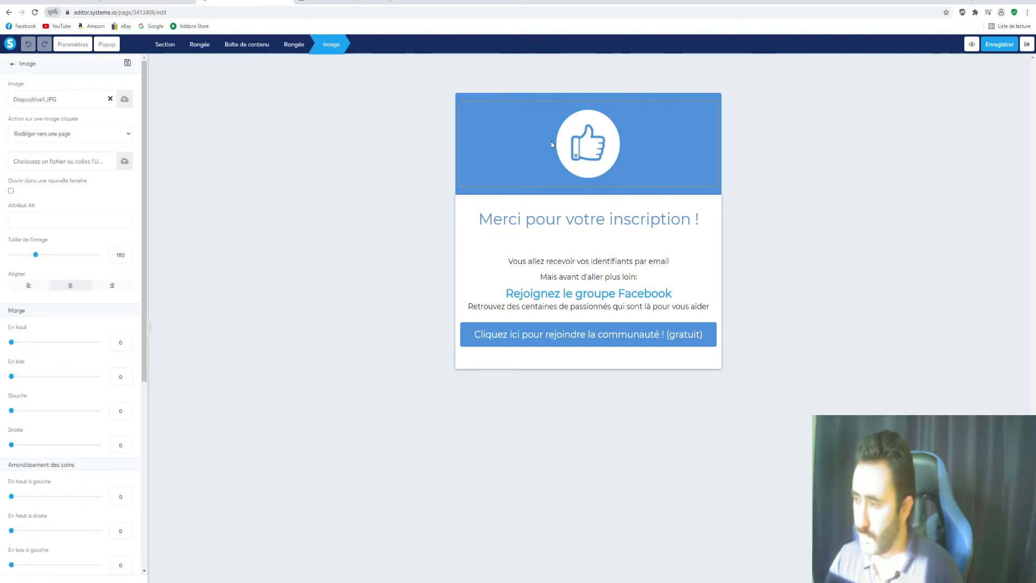
{"action": "left_click", "coordinate": [110, 98]}
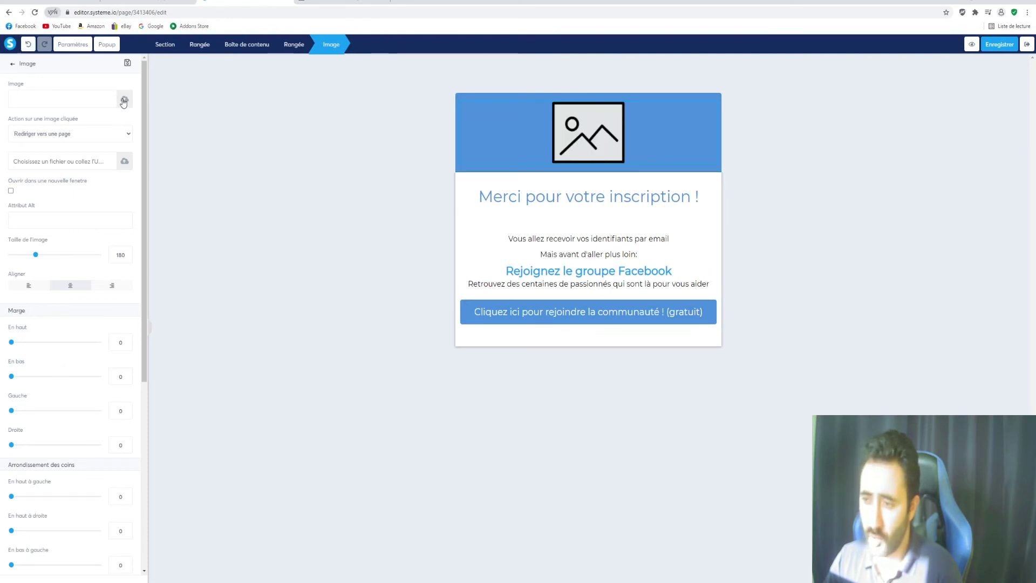
{"action": "left_click", "coordinate": [124, 100]}
{"action": "left_click", "coordinate": [557, 223]}
{"action": "left_click", "coordinate": [398, 246]}
{"action": "left_click", "coordinate": [647, 433]}
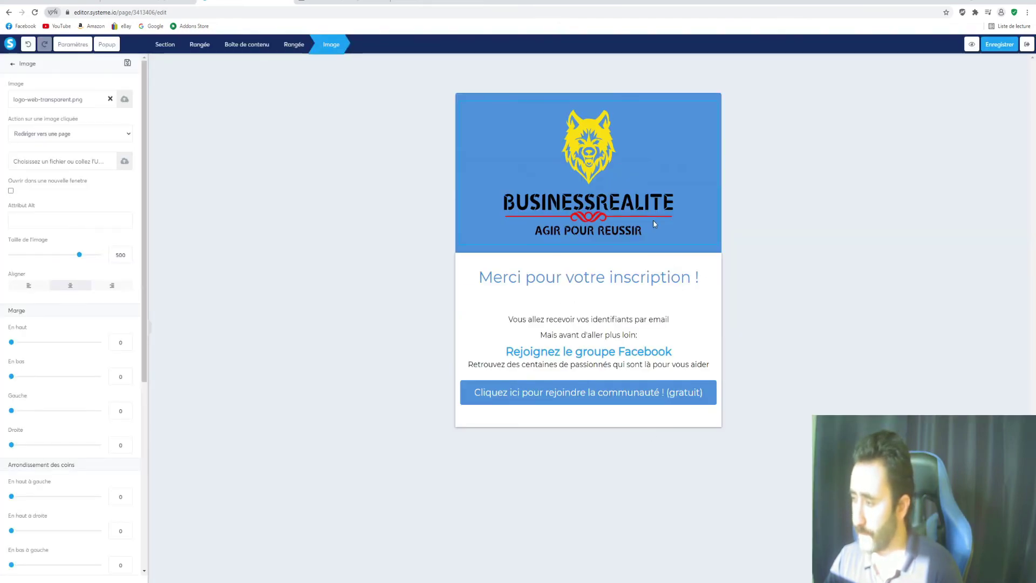
Shrink the logo's image size from 500 to 361
{"action": "left_click", "coordinate": [657, 222]}
{"action": "left_click", "coordinate": [515, 179]}
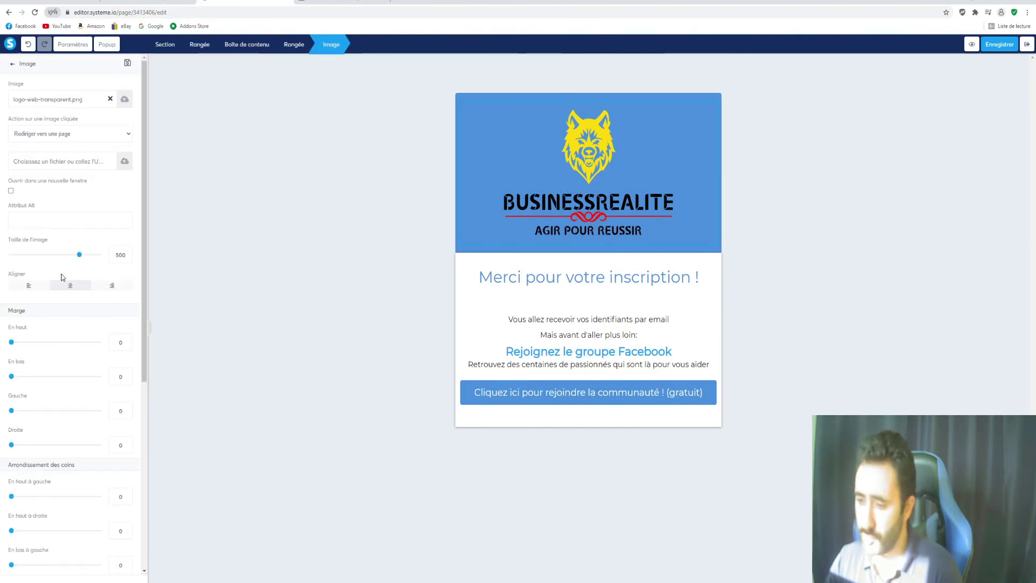
{"action": "left_click_drag", "start_coordinate": [79, 255], "coordinate": [61, 261]}
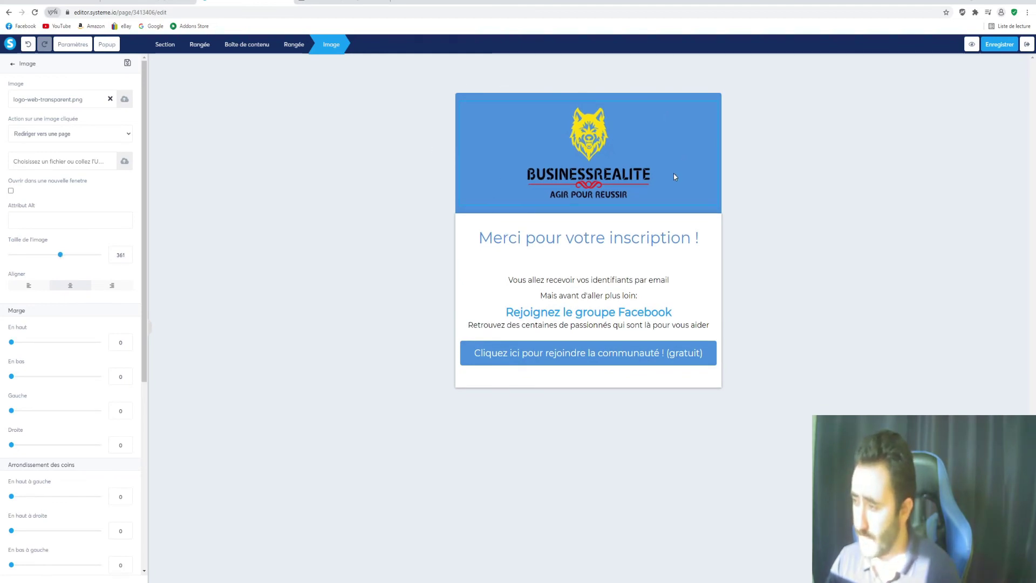
{"action": "left_click", "coordinate": [458, 109]}
Select the row containing the logo and look at its background colour options
{"action": "left_click", "coordinate": [457, 108]}
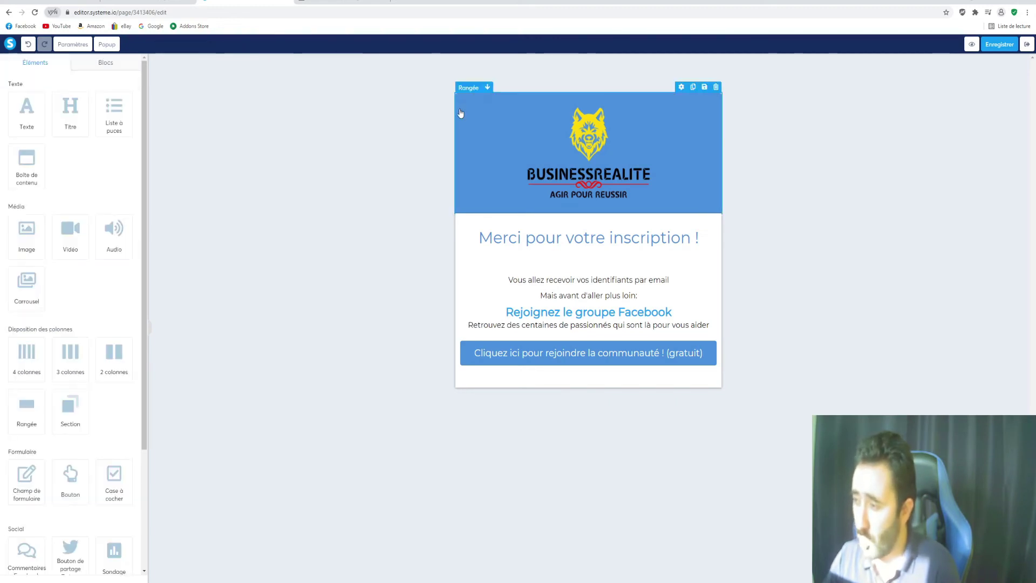
{"action": "left_click", "coordinate": [458, 113]}
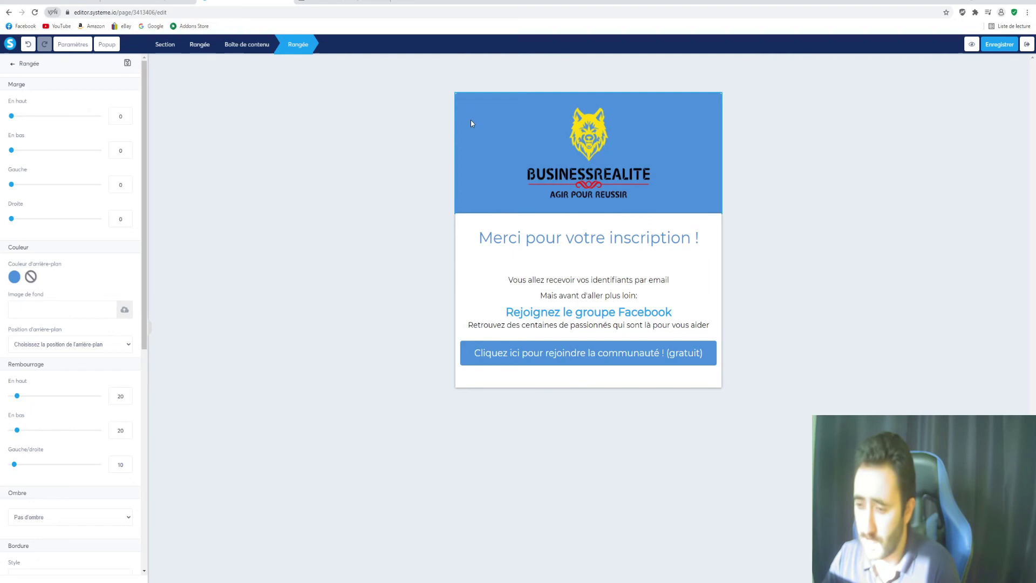
{"action": "left_click", "coordinate": [14, 279]}
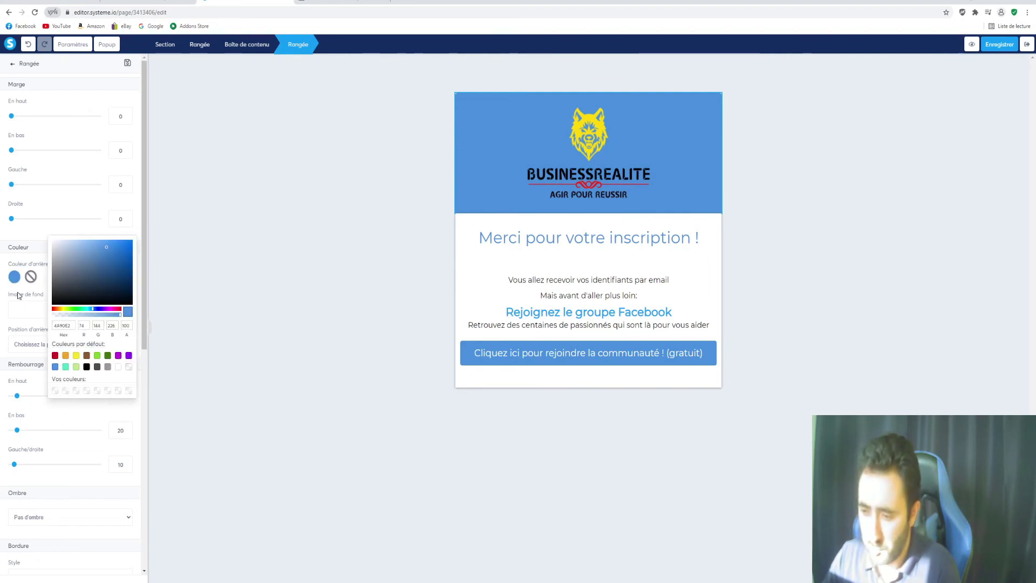
{"action": "left_click", "coordinate": [472, 106]}
{"action": "left_click", "coordinate": [470, 107]}
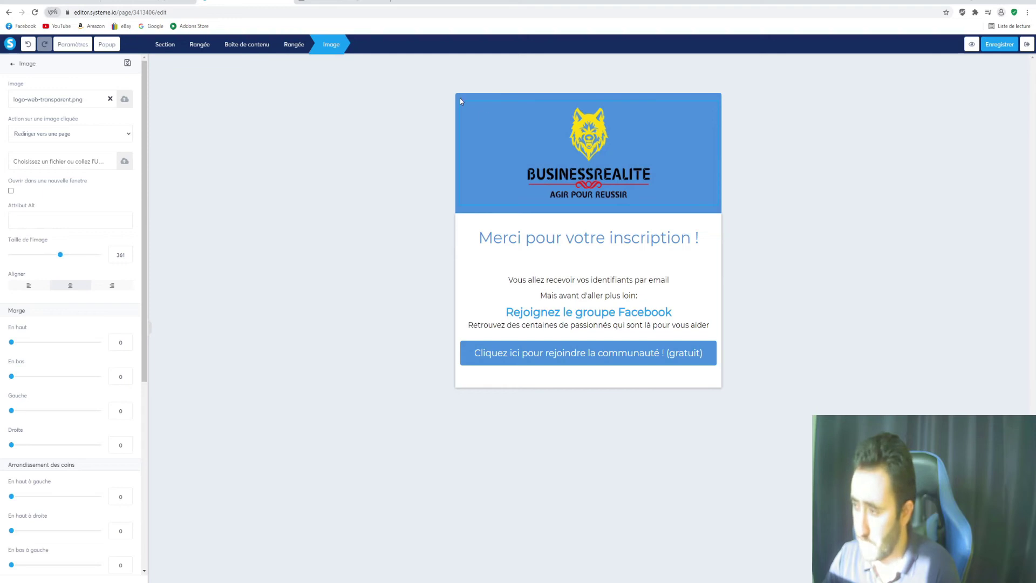
{"action": "left_click", "coordinate": [461, 99]}
{"action": "left_click", "coordinate": [460, 101]}
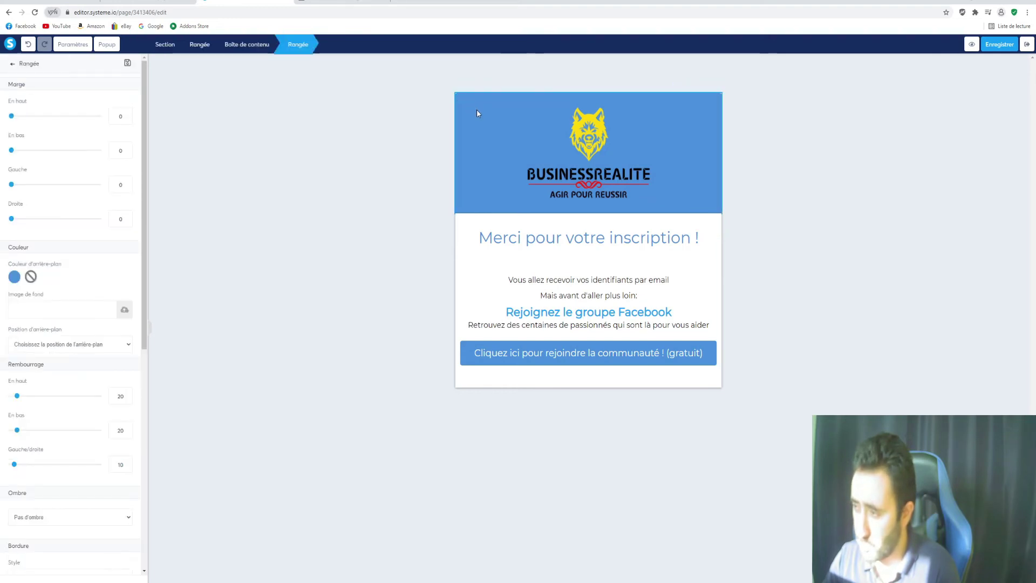
{"action": "left_click", "coordinate": [459, 100]}
{"action": "left_click", "coordinate": [460, 99]}
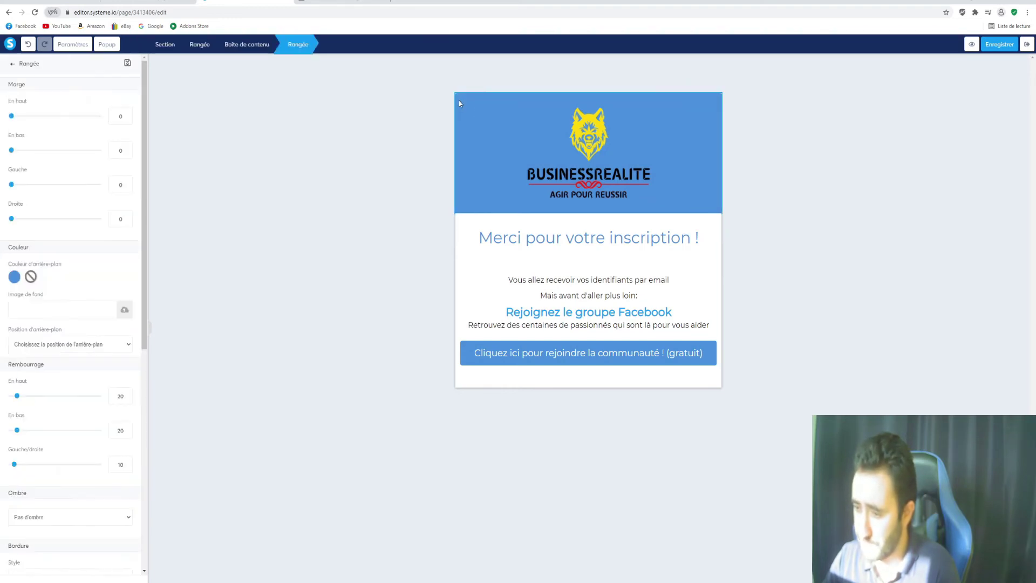
After trying yellow, white and green, make the logo row's background transparent
{"action": "left_click", "coordinate": [12, 279]}
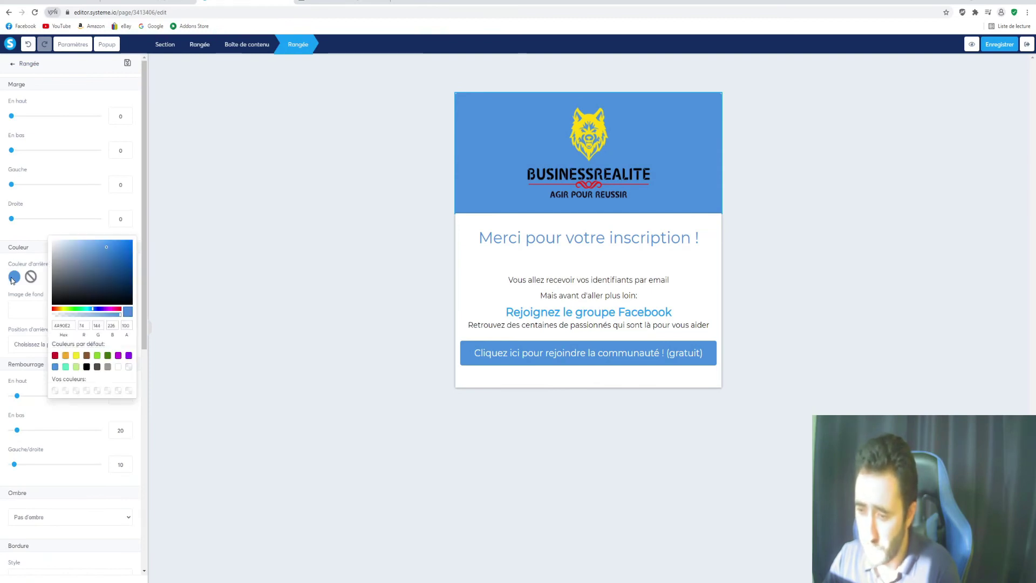
{"action": "left_click", "coordinate": [76, 356]}
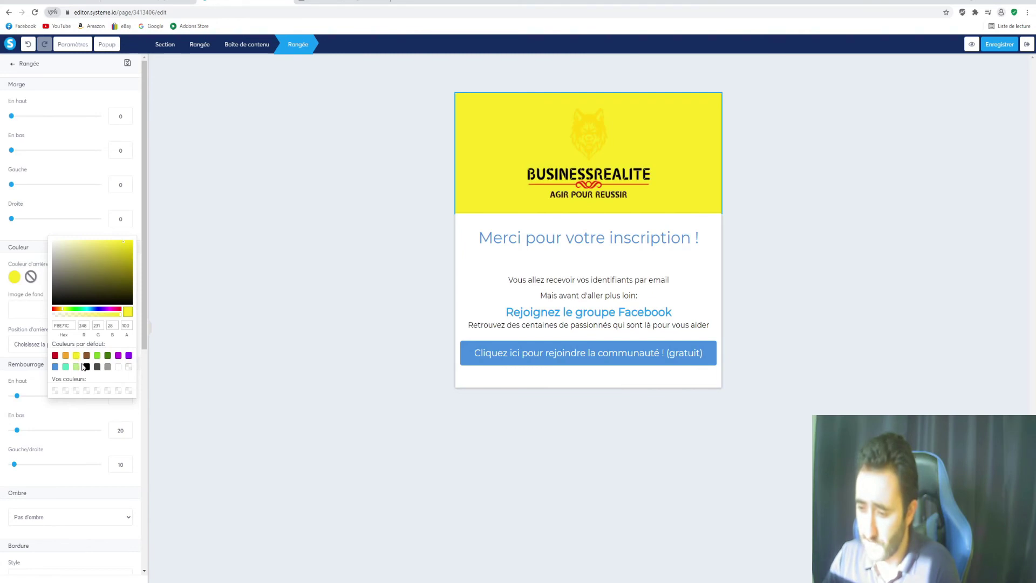
{"action": "left_click", "coordinate": [119, 368]}
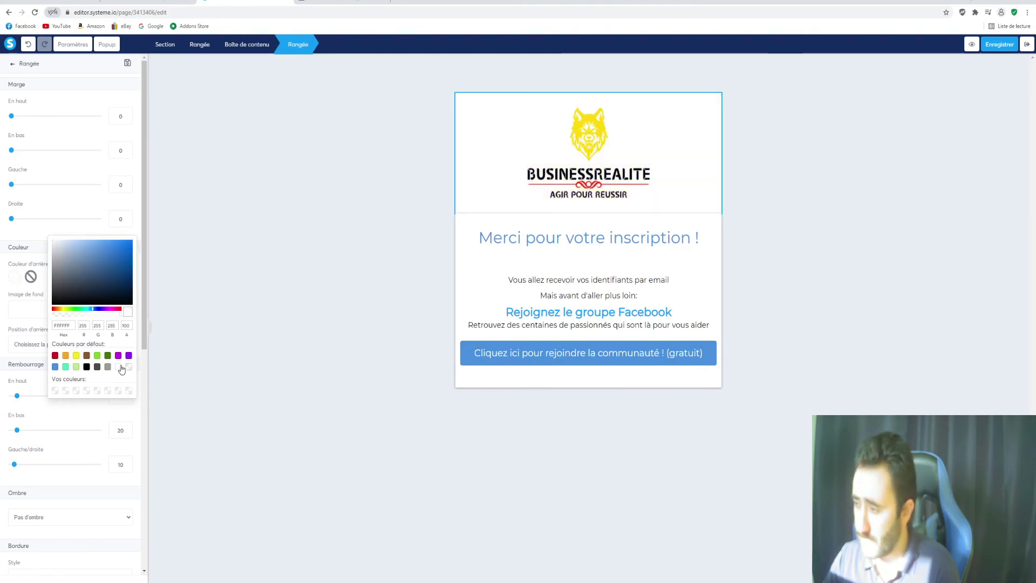
{"action": "left_click", "coordinate": [97, 355]}
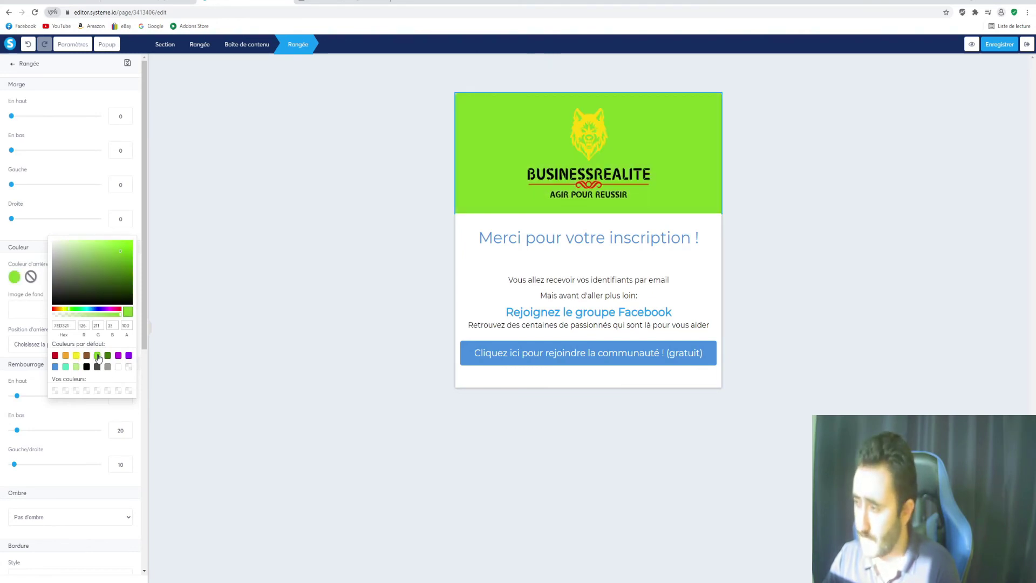
{"action": "left_click", "coordinate": [130, 367]}
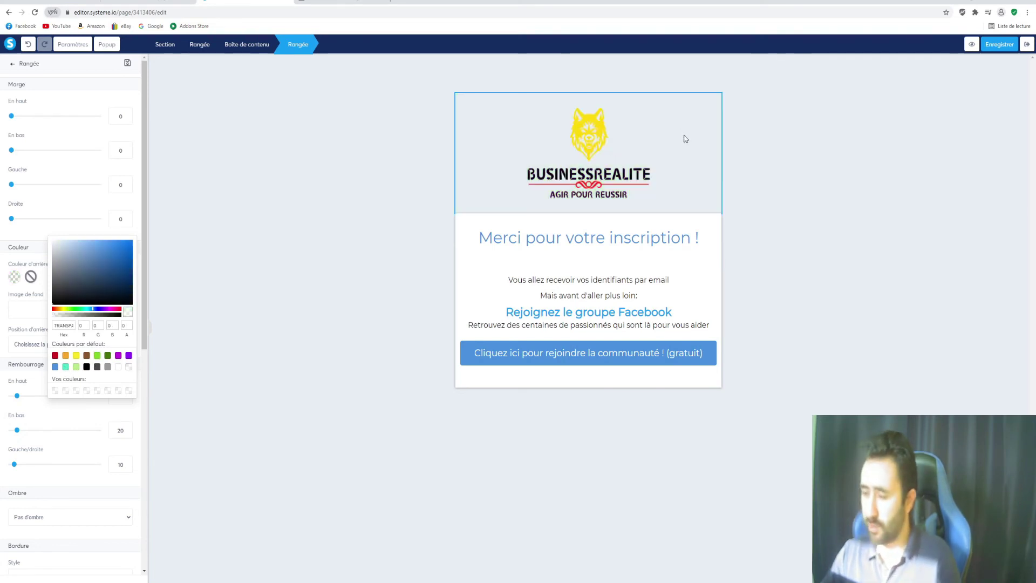
{"action": "left_click", "coordinate": [886, 147]}
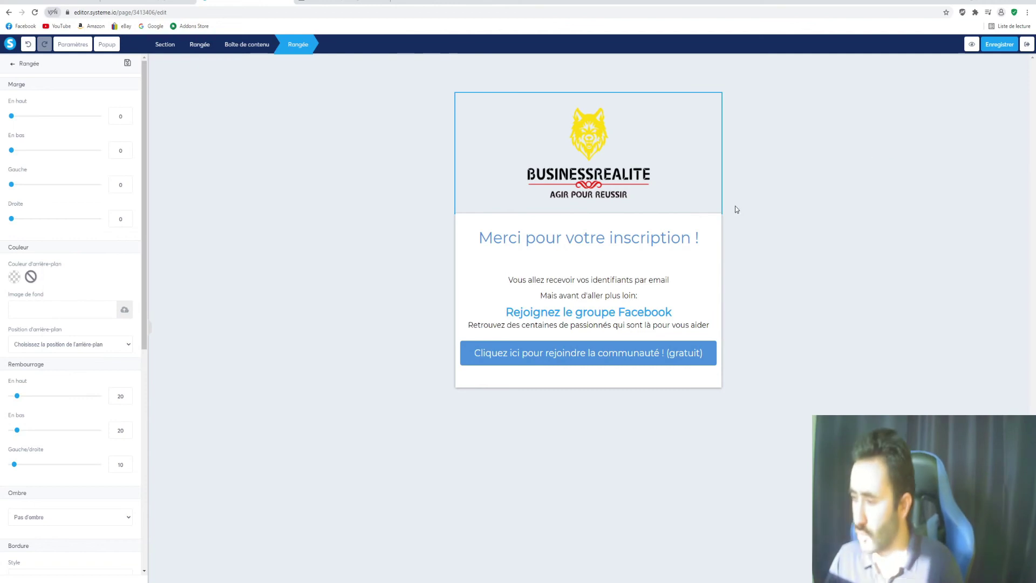
{"action": "left_click", "coordinate": [519, 239]}
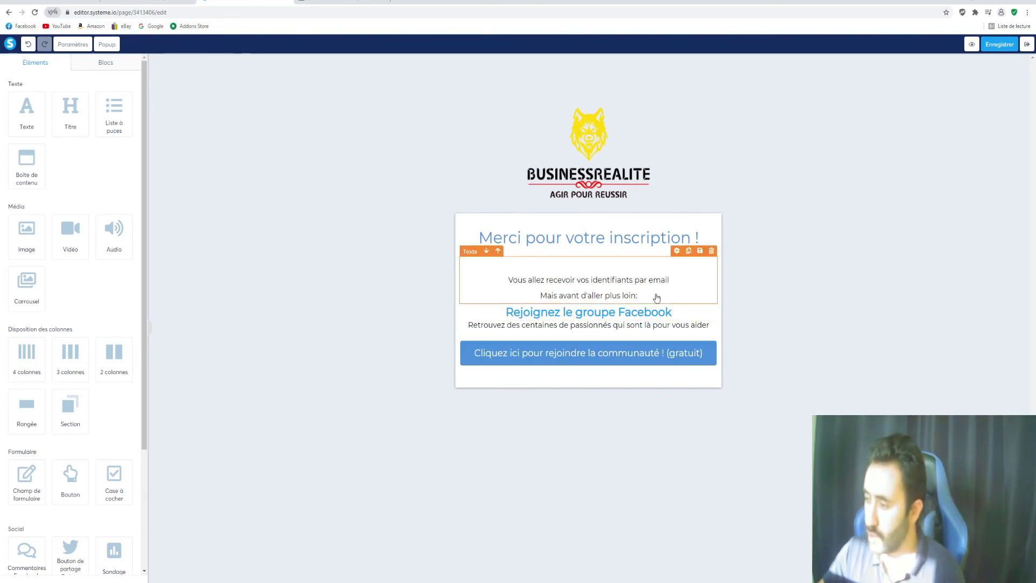
Edit the thank-you text block, then select the 'Cliquez ici pour rejoindre la communauté' button
{"action": "left_click", "coordinate": [659, 298]}
{"action": "key", "text": "ctrl+a"}
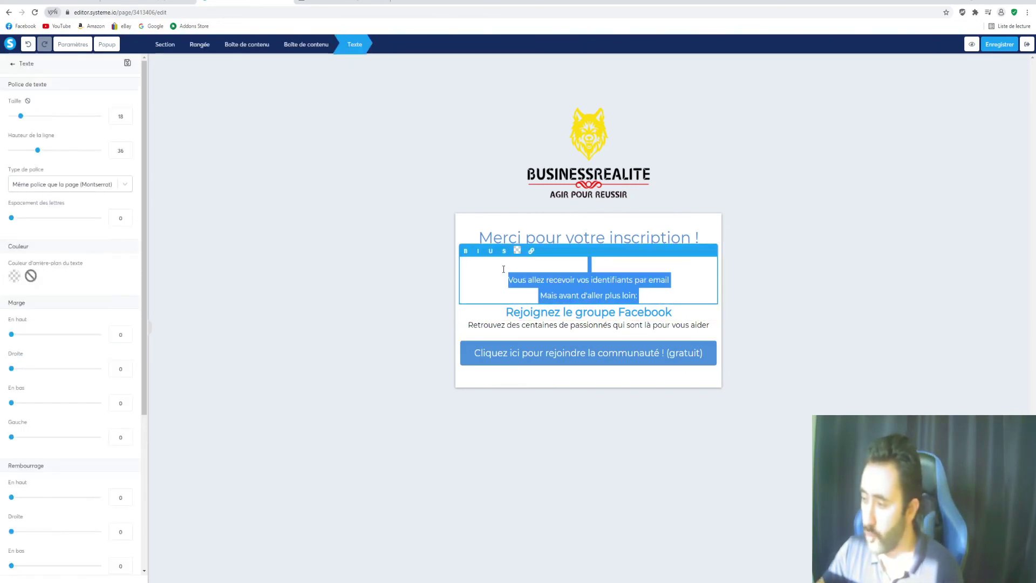
{"action": "left_click", "coordinate": [662, 281]}
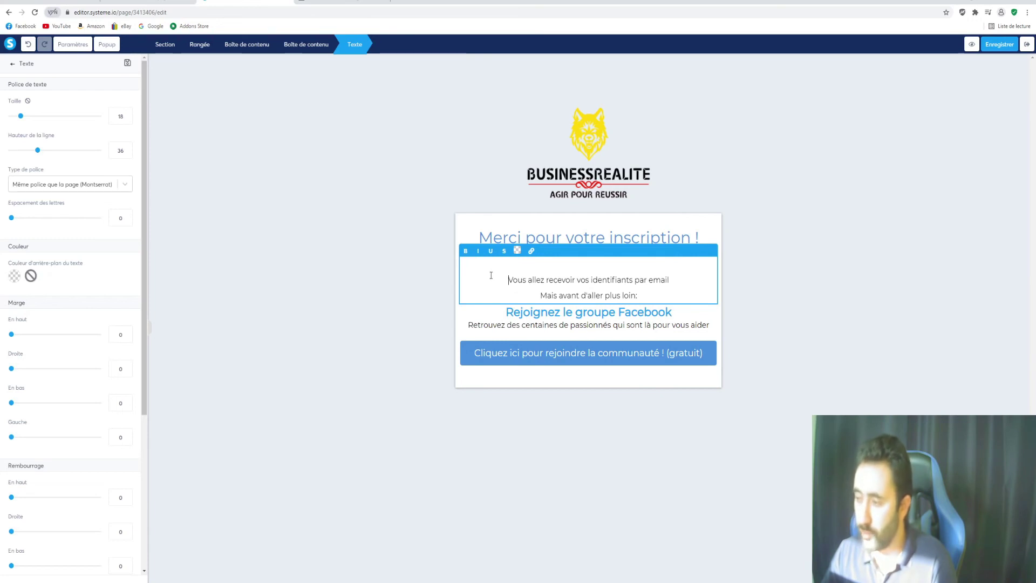
{"action": "left_click", "coordinate": [602, 357]}
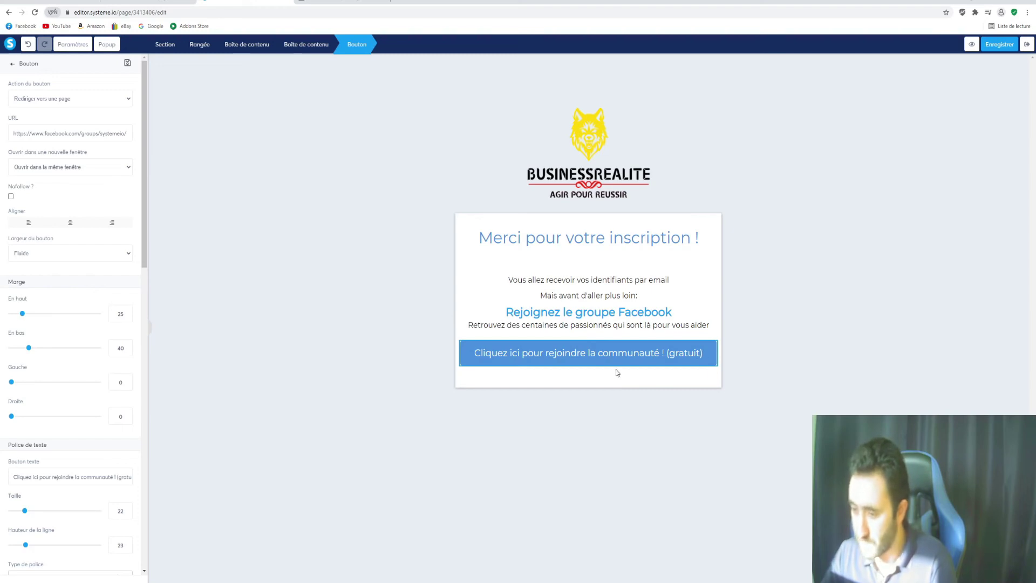
Change the community button's Bouton texte label to 'jzcjdzj'
{"action": "scroll", "coordinate": [137, 391], "scroll_direction": "down", "scroll_amount": 2}
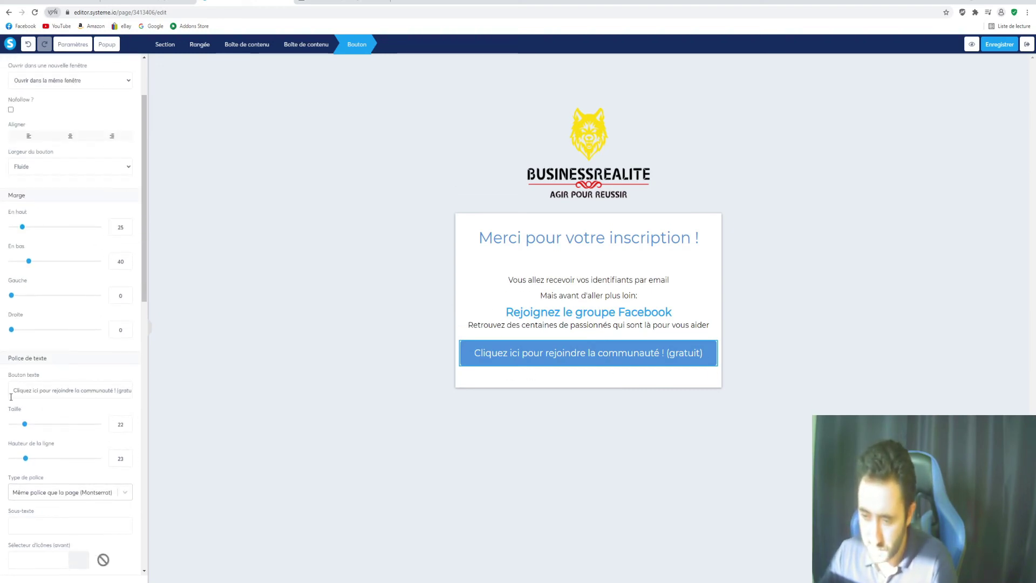
{"action": "left_click_drag", "start_coordinate": [10, 390], "coordinate": [186, 397]}
{"action": "type", "text": "jzcjdzj"}
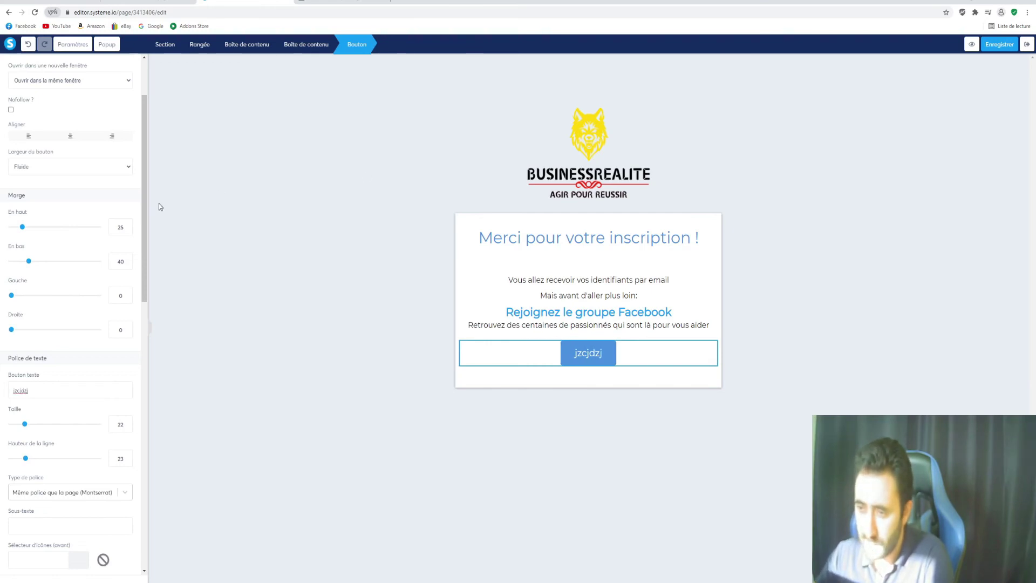
{"action": "scroll", "coordinate": [100, 183], "scroll_direction": "up", "scroll_amount": 2}
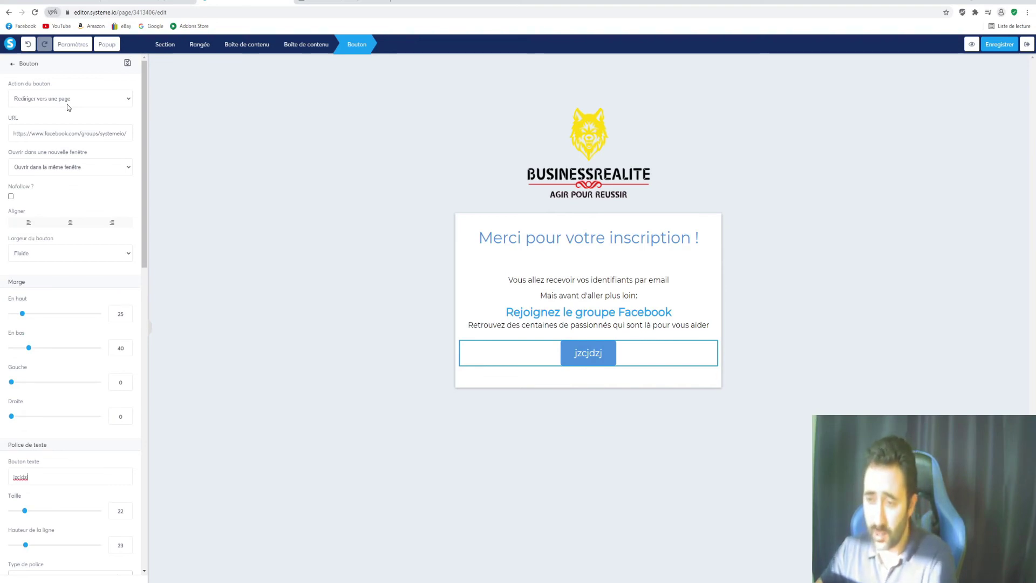
{"action": "left_click_drag", "start_coordinate": [67, 104], "coordinate": [97, 198]}
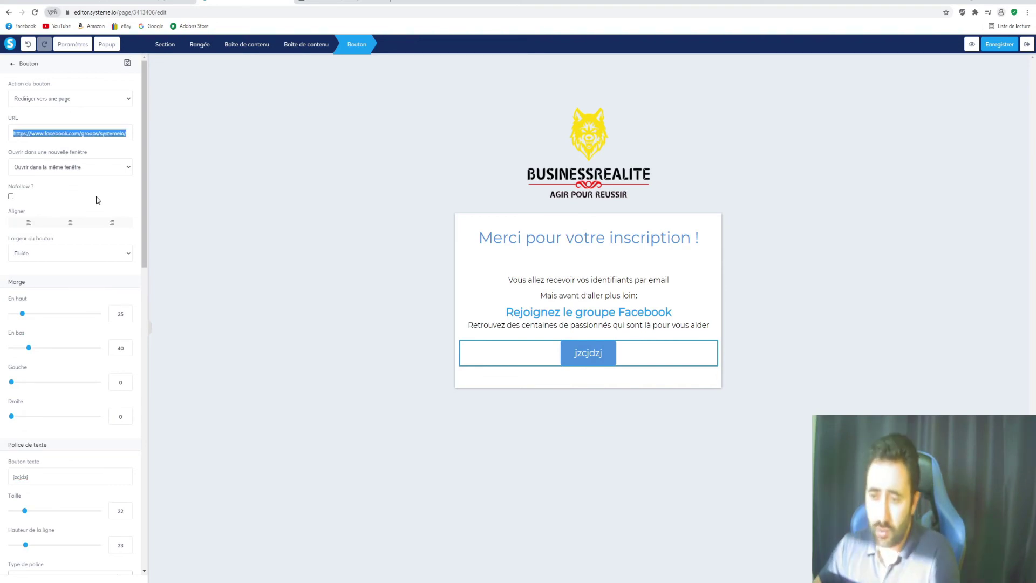
{"action": "scroll", "coordinate": [98, 300], "scroll_direction": "down", "scroll_amount": 5}
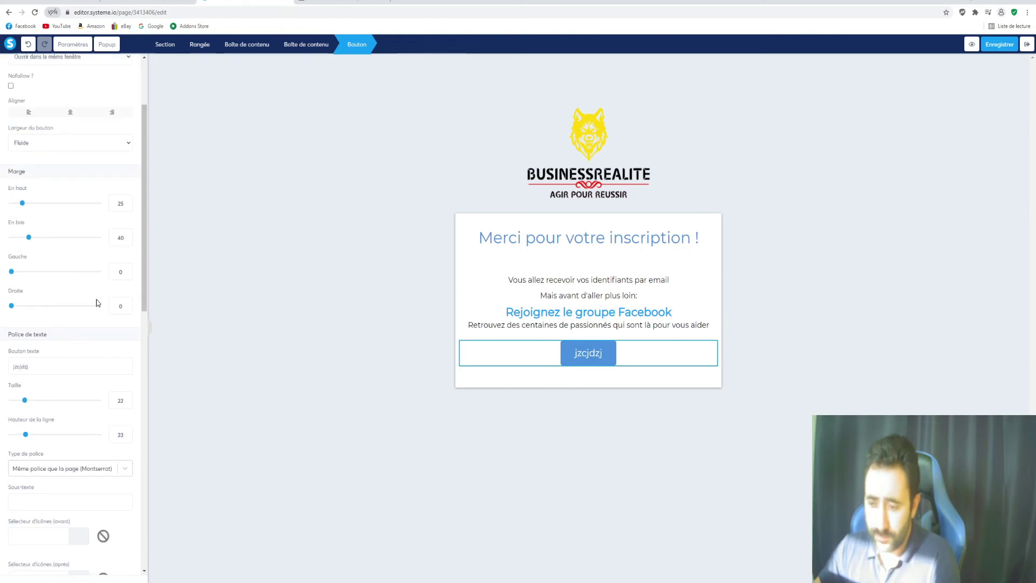
{"action": "left_click", "coordinate": [379, 308]}
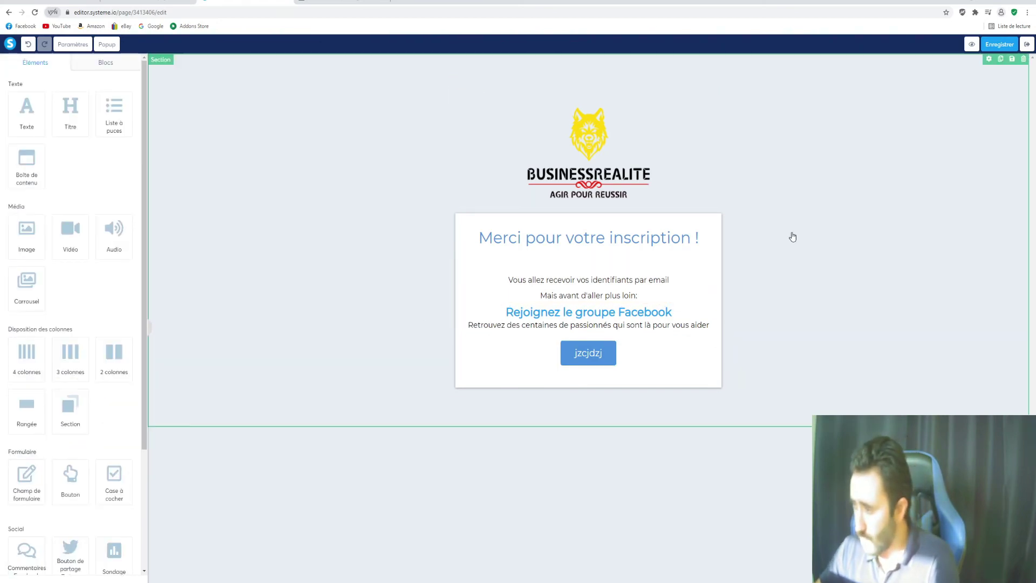
Leave the thank-you page editor without saving the changes
{"action": "left_click", "coordinate": [1027, 46]}
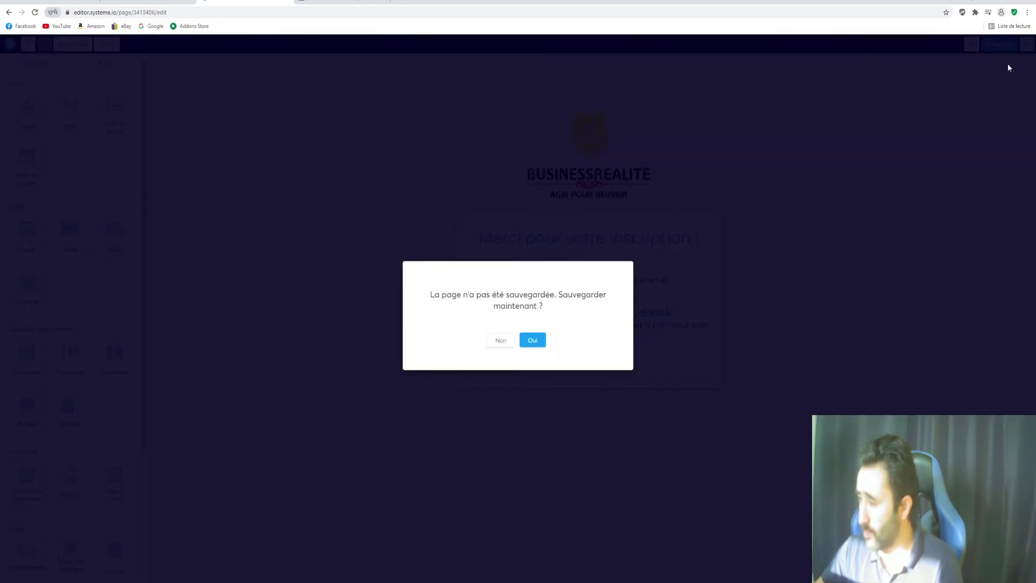
{"action": "left_click", "coordinate": [501, 340]}
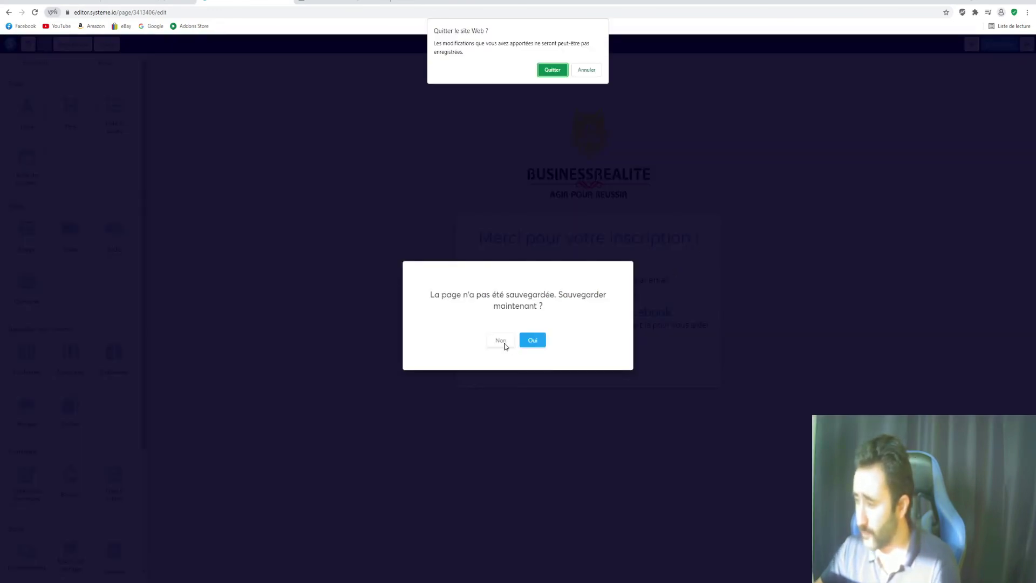
{"action": "left_click", "coordinate": [560, 75]}
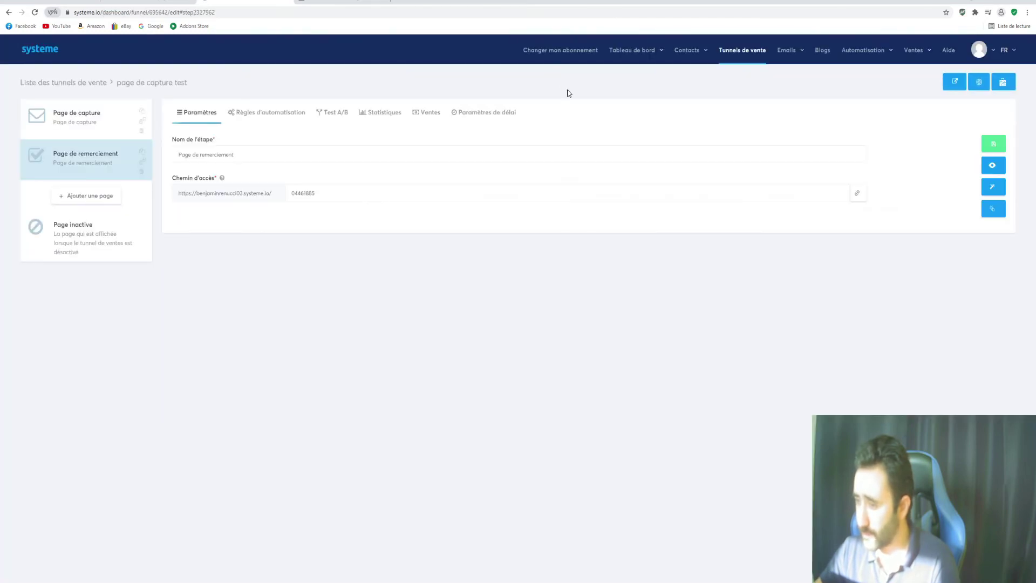
On the Page de capture step, start a new rule under Règles d'automatisation
{"action": "left_click", "coordinate": [59, 121]}
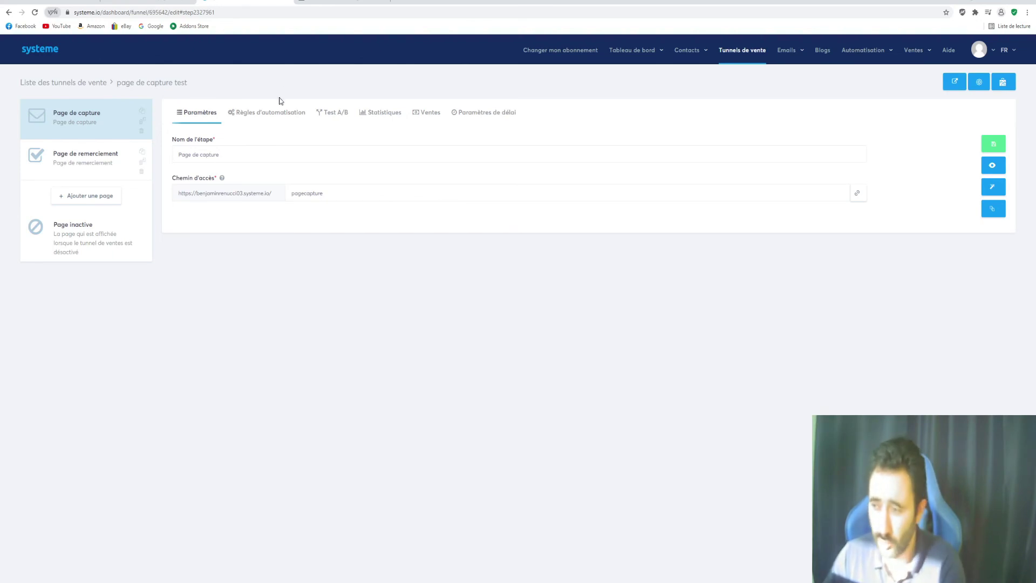
{"action": "left_click", "coordinate": [266, 115]}
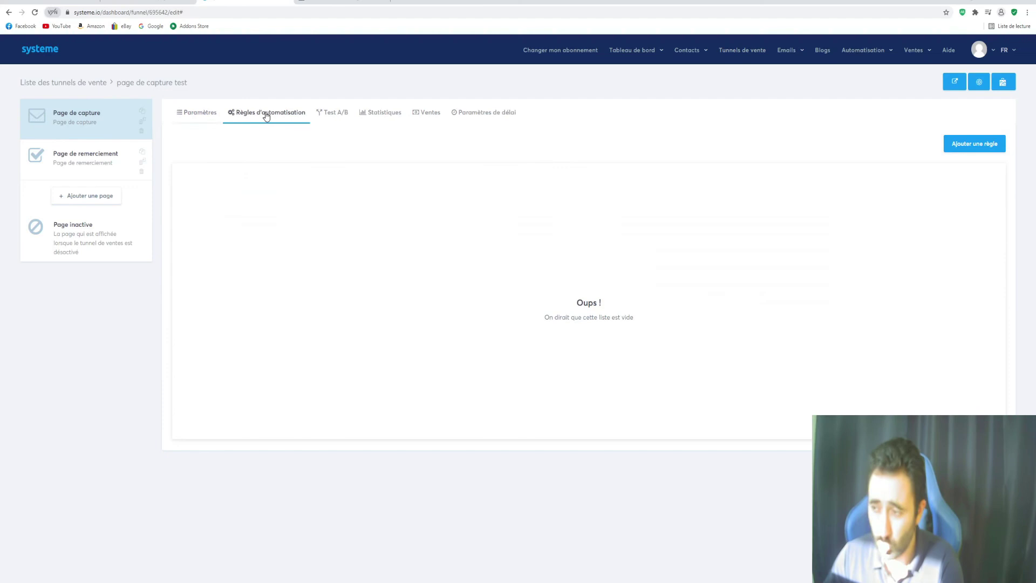
{"action": "left_click", "coordinate": [983, 144]}
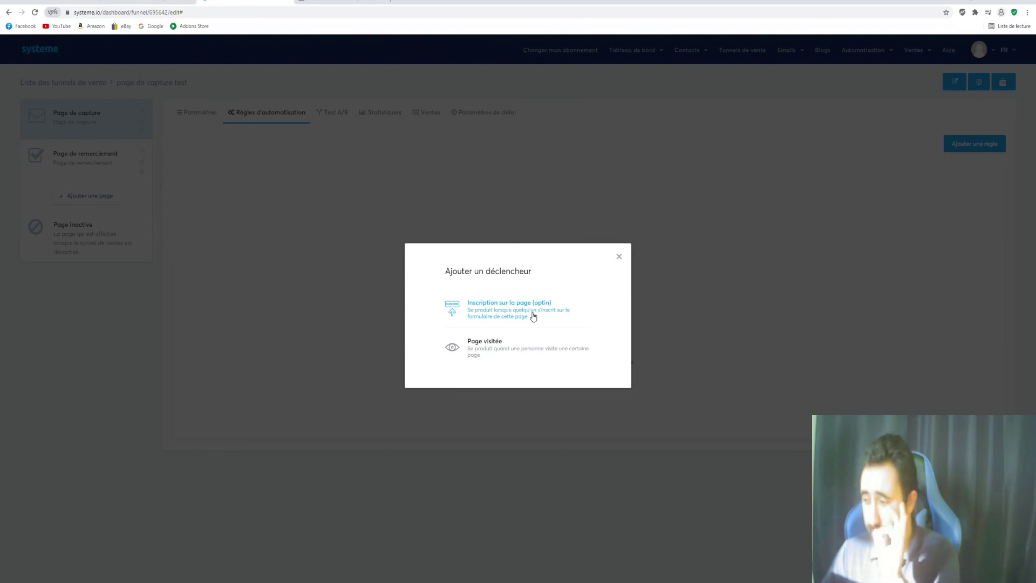
Build an optin-triggered rule with an 'Ajouter un tag' action, no tag chosen, and try saving it
{"action": "left_click", "coordinate": [533, 315]}
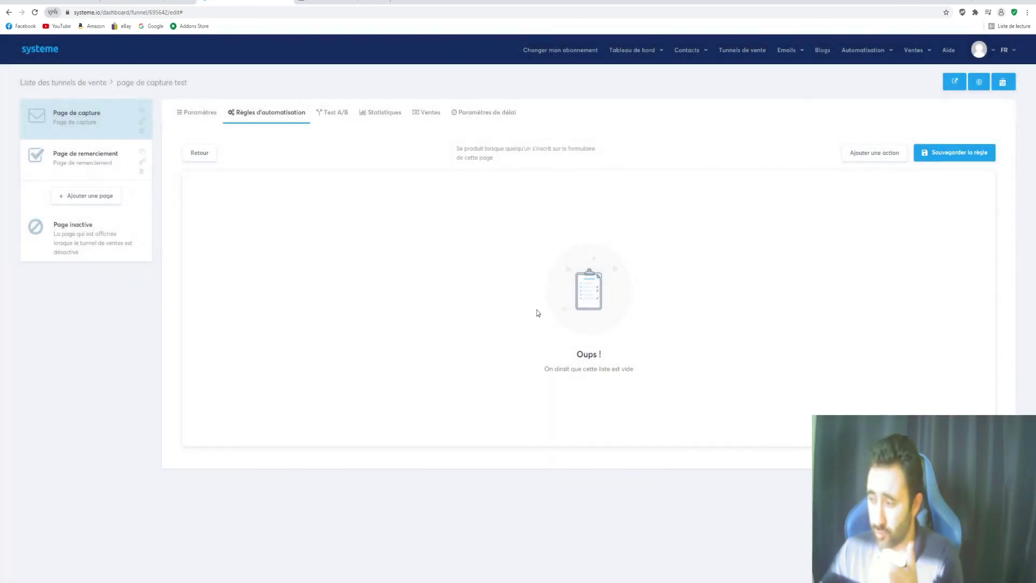
{"action": "left_click", "coordinate": [881, 160]}
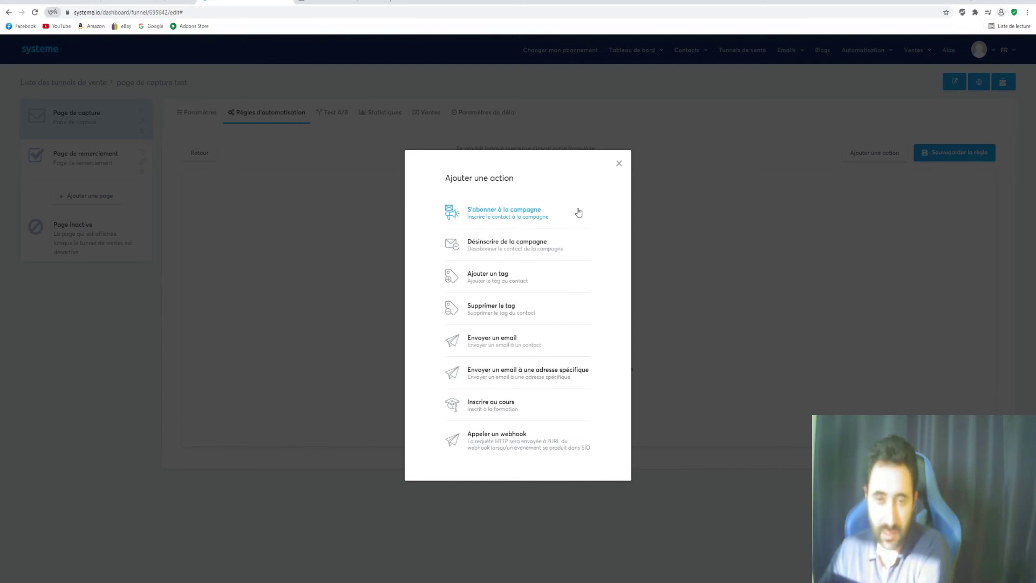
{"action": "left_click", "coordinate": [493, 279]}
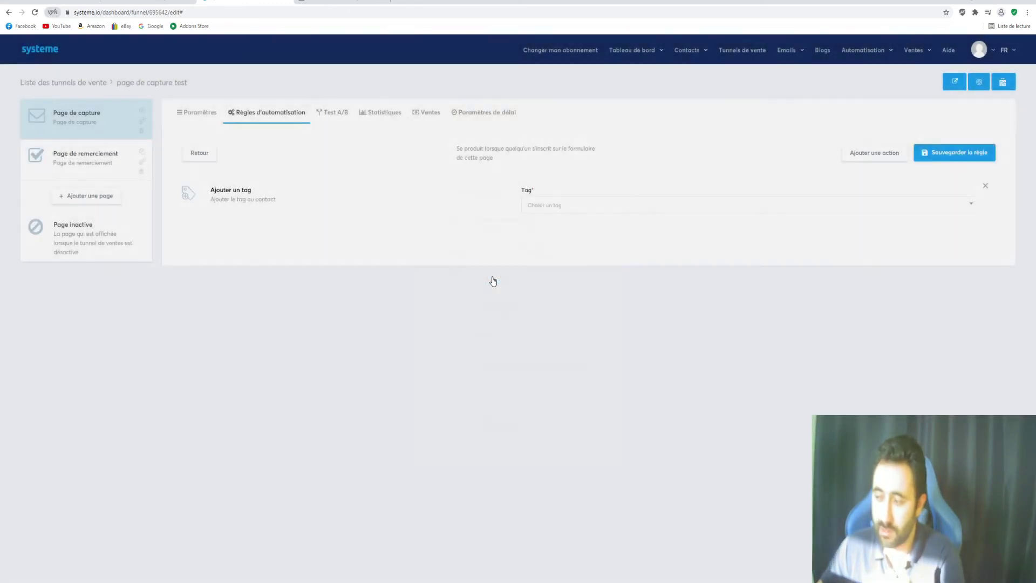
{"action": "left_click", "coordinate": [600, 210]}
{"action": "left_click", "coordinate": [598, 211]}
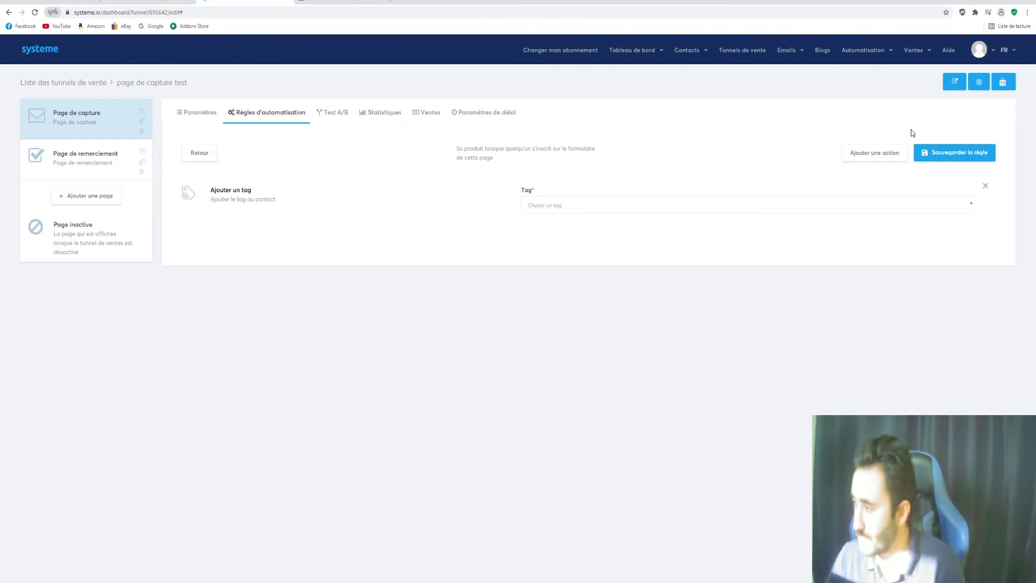
{"action": "left_click", "coordinate": [975, 157]}
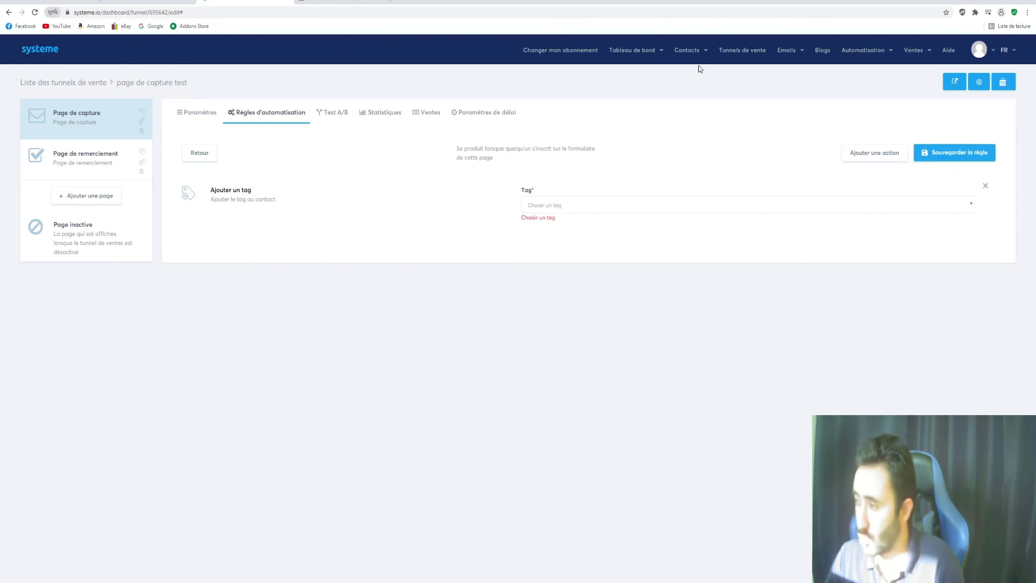
Create a new tag named 'systeme' in Gérer les tags, then return to Tunnels de vente
{"action": "mouse_move", "coordinate": [687, 53]}
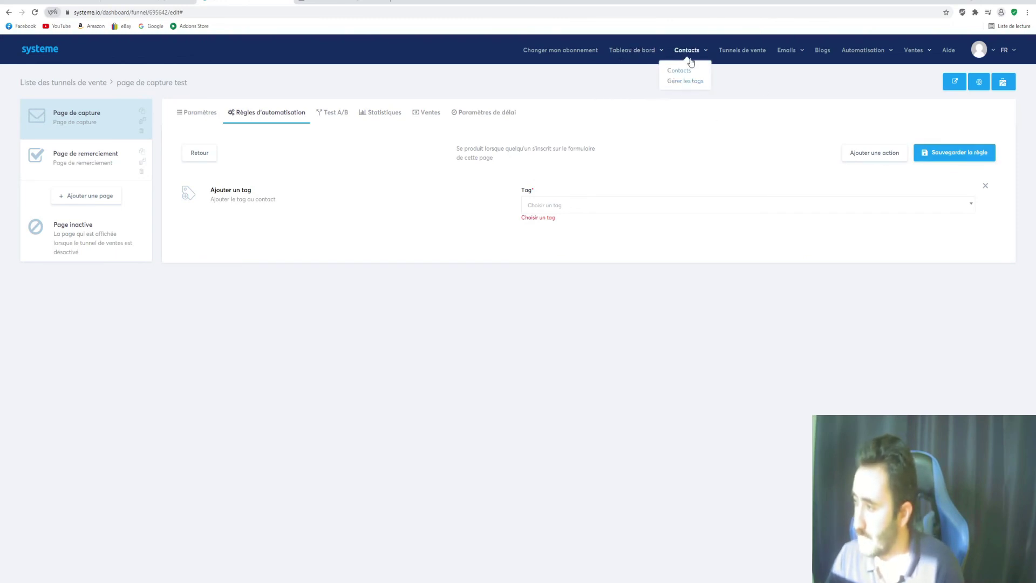
{"action": "left_click", "coordinate": [673, 83]}
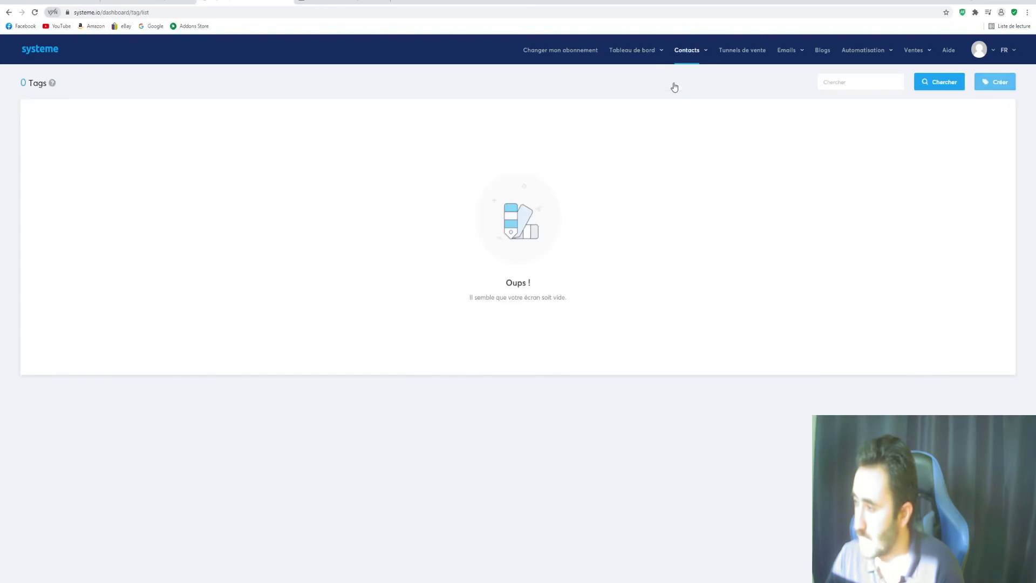
{"action": "left_click", "coordinate": [999, 86]}
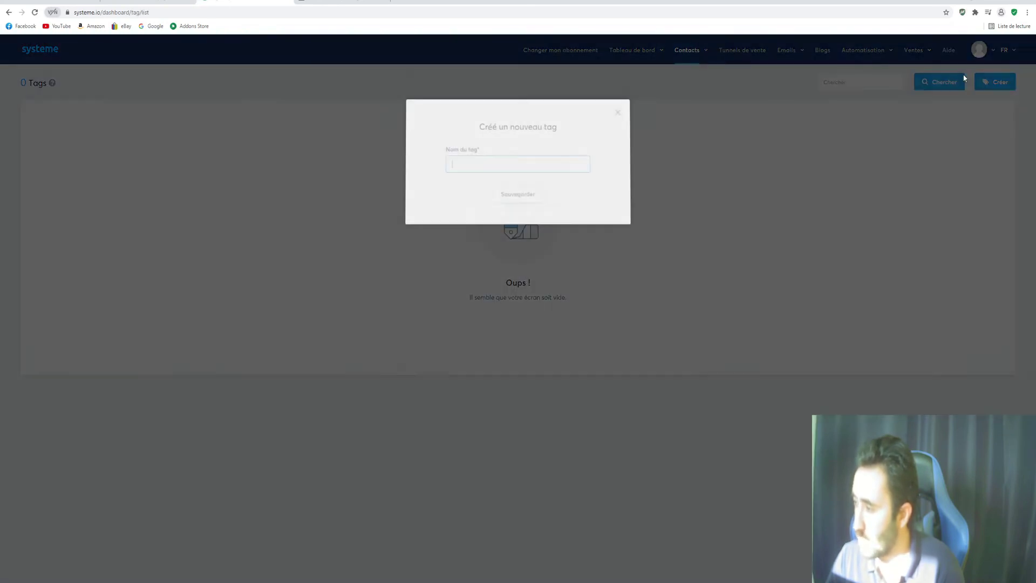
{"action": "left_click", "coordinate": [480, 168]}
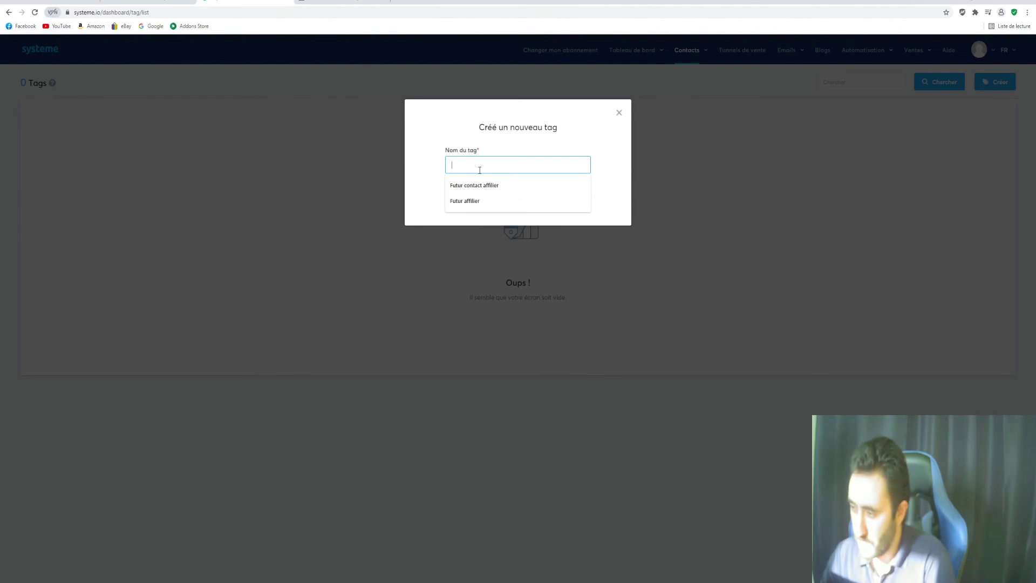
{"action": "left_click", "coordinate": [493, 156]}
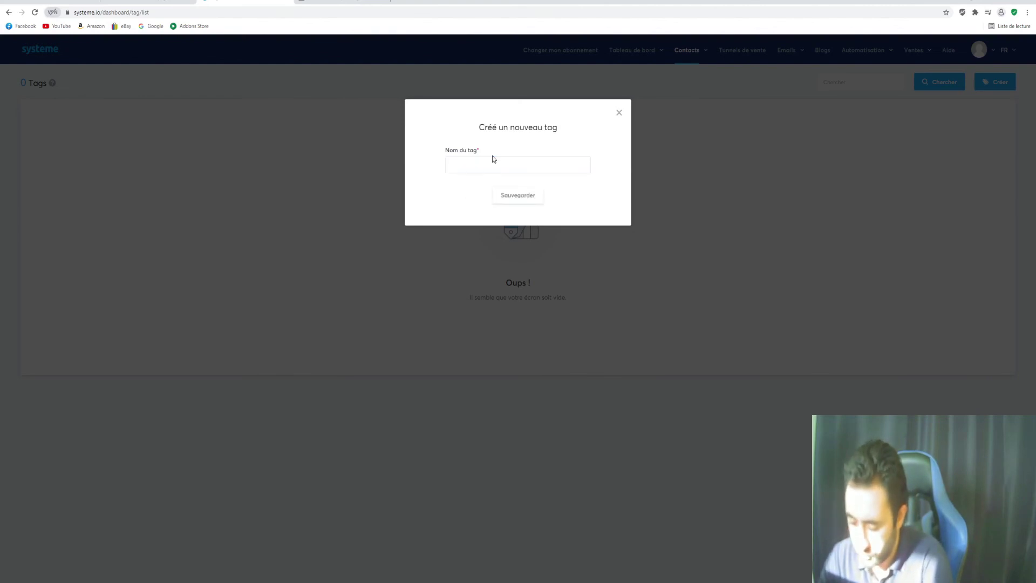
{"action": "left_click", "coordinate": [493, 162]}
{"action": "type", "text": "systeme io"}
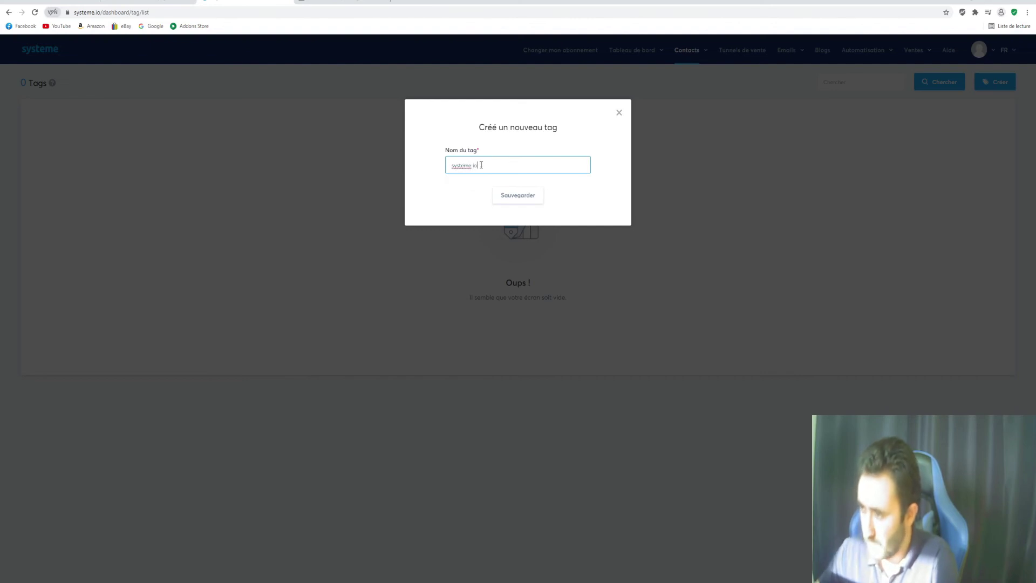
{"action": "left_click", "coordinate": [501, 198]}
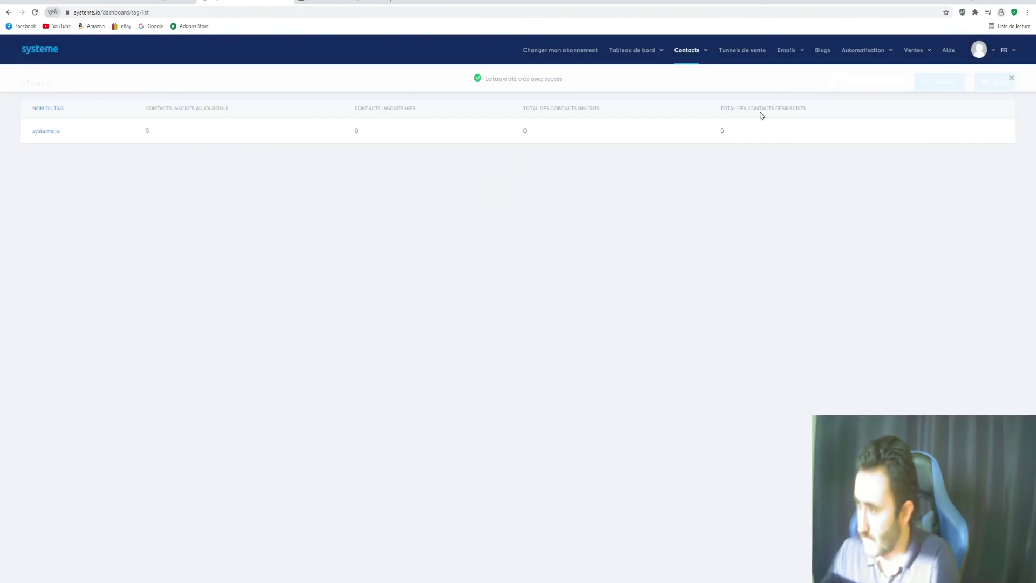
{"action": "left_click", "coordinate": [742, 51]}
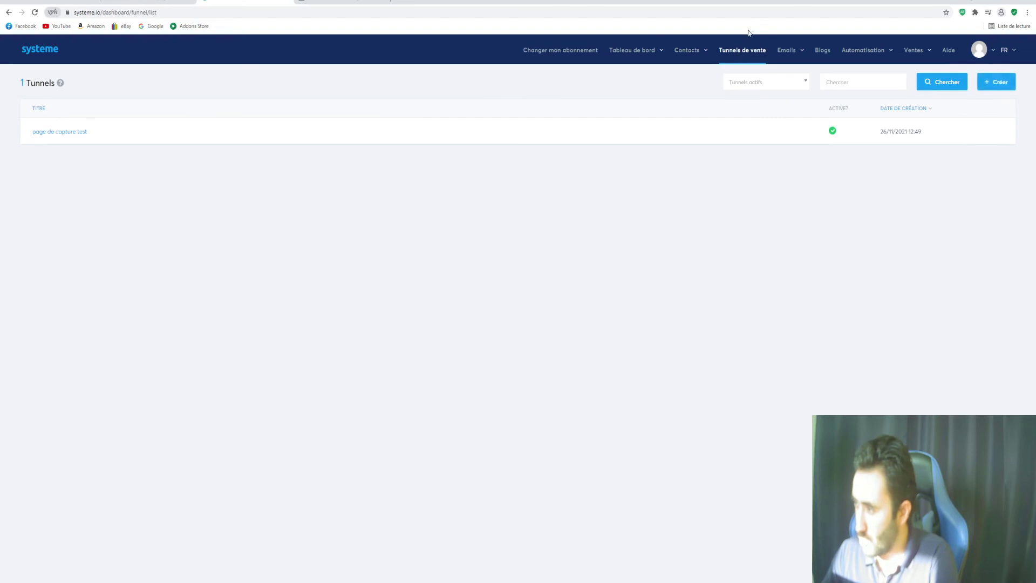
Open the optin rule in the 'page de capture test' funnel's capture page automation rules
{"action": "left_click", "coordinate": [59, 132]}
{"action": "left_click", "coordinate": [92, 132]}
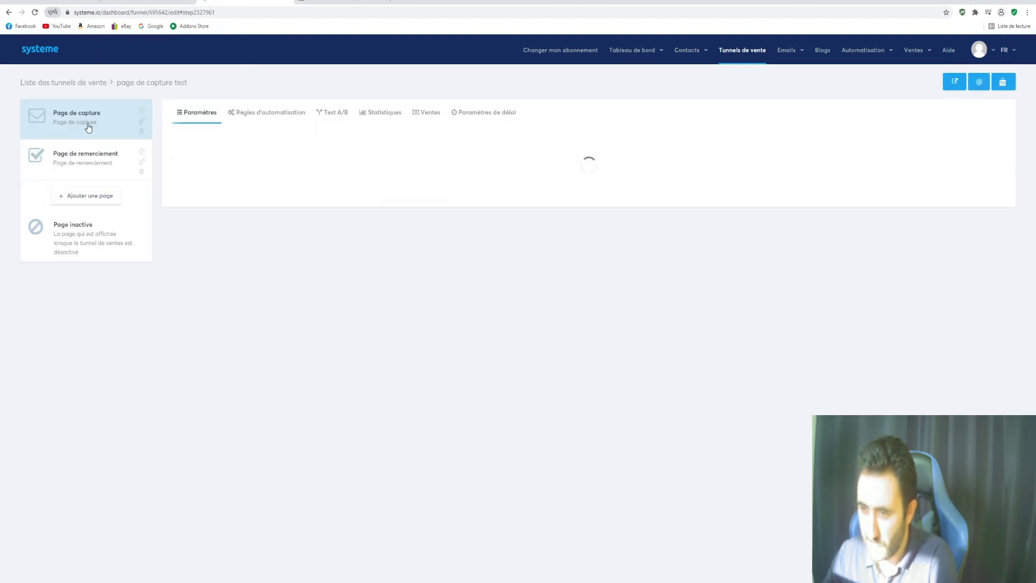
{"action": "left_click", "coordinate": [264, 117]}
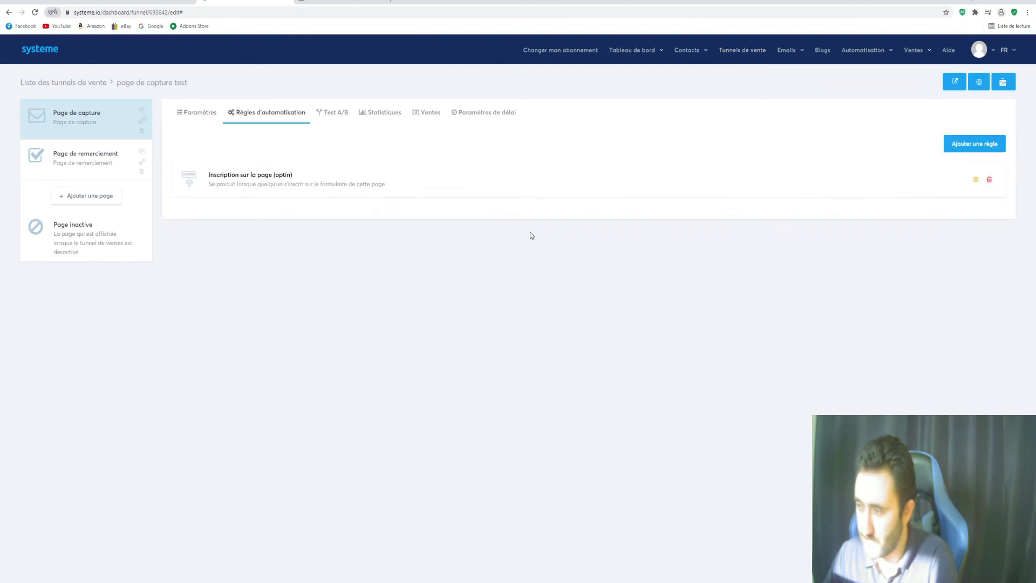
{"action": "left_click", "coordinate": [640, 182]}
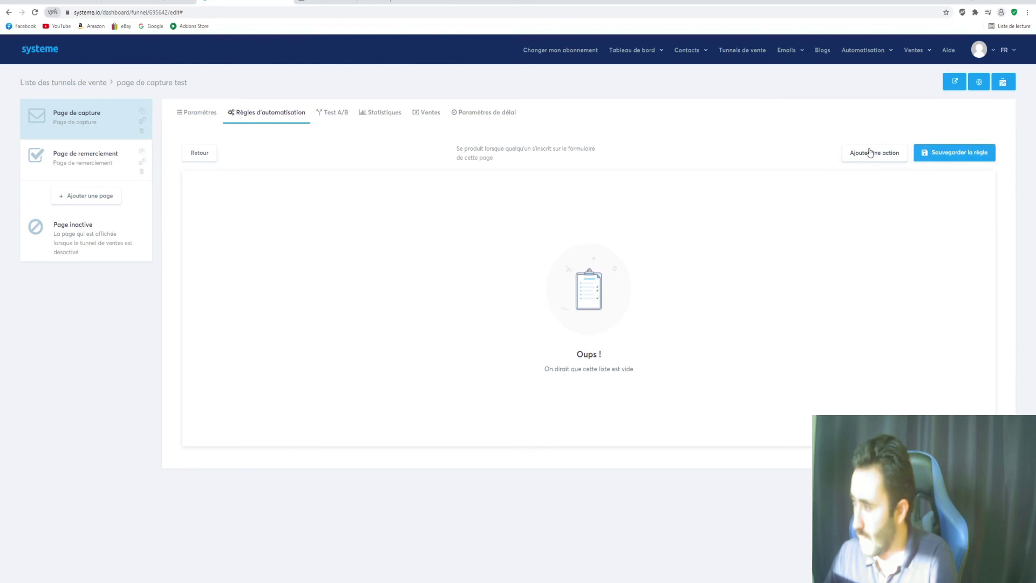
Add an 'Ajouter un tag' action to the rule set to the 'systeme io' tag
{"action": "left_click", "coordinate": [865, 153]}
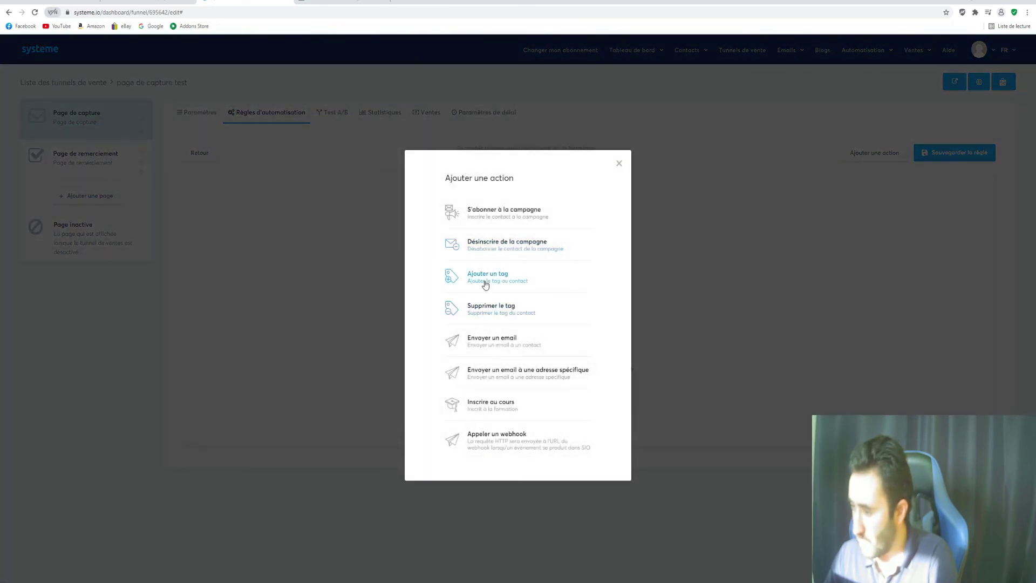
{"action": "left_click", "coordinate": [485, 284]}
{"action": "left_click", "coordinate": [581, 209]}
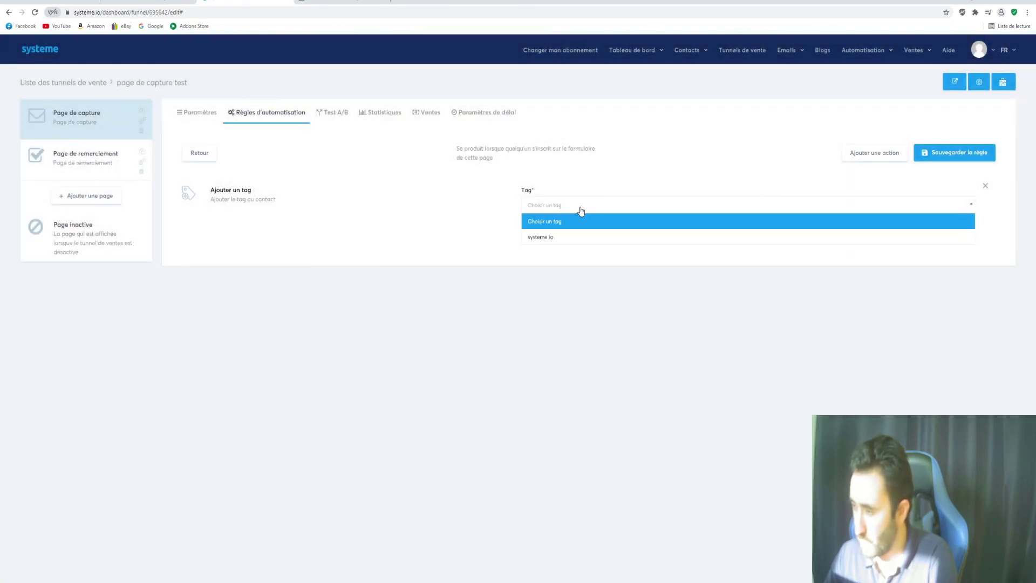
{"action": "left_click", "coordinate": [573, 241]}
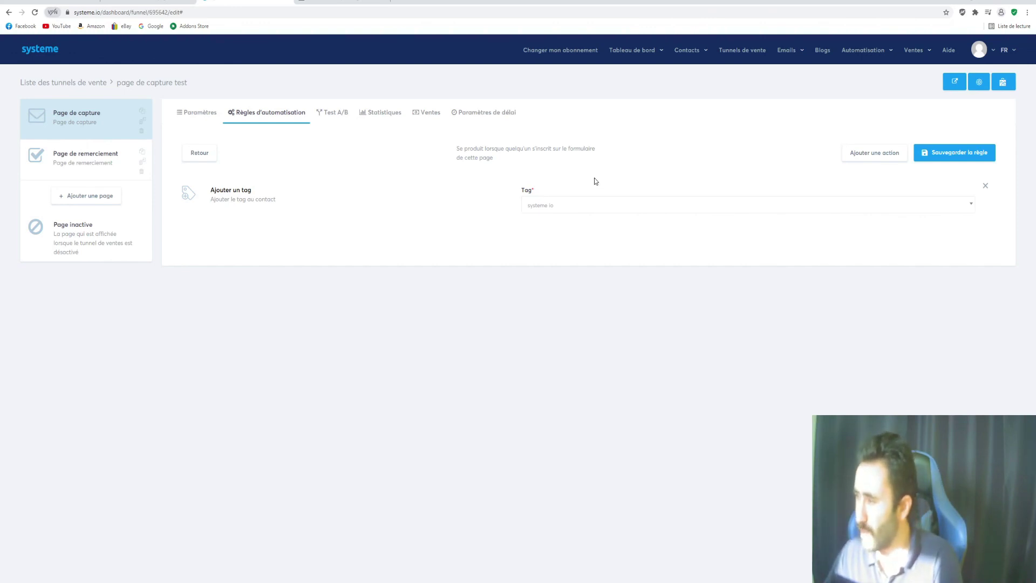
Add an 'Envoyer un email' action to the optin rule above the tag action
{"action": "left_click", "coordinate": [857, 156]}
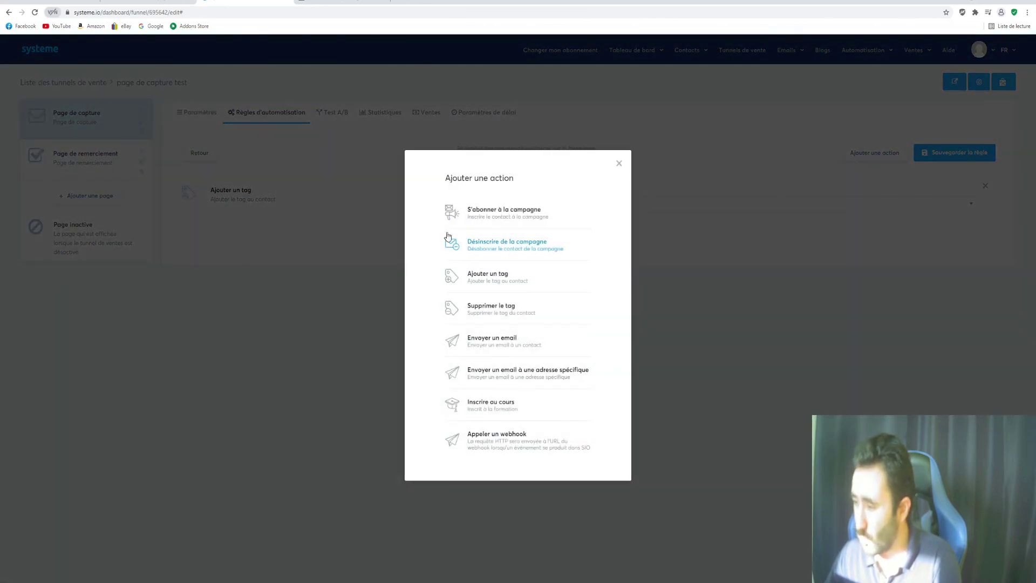
{"action": "left_click", "coordinate": [550, 350]}
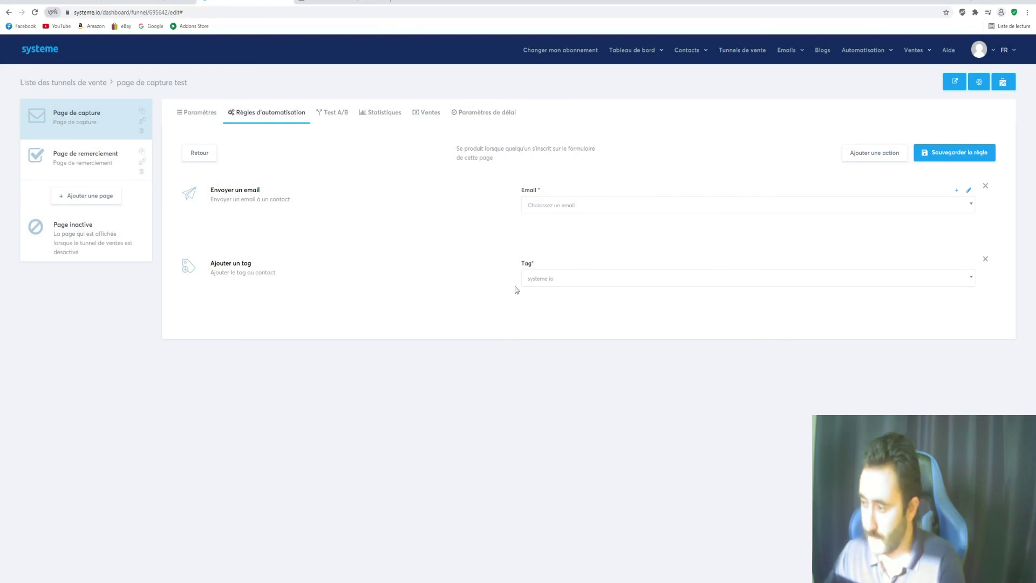
{"action": "left_click", "coordinate": [652, 275]}
Look through the email choices and the email editor, then close them without picking an email
{"action": "left_click", "coordinate": [582, 249]}
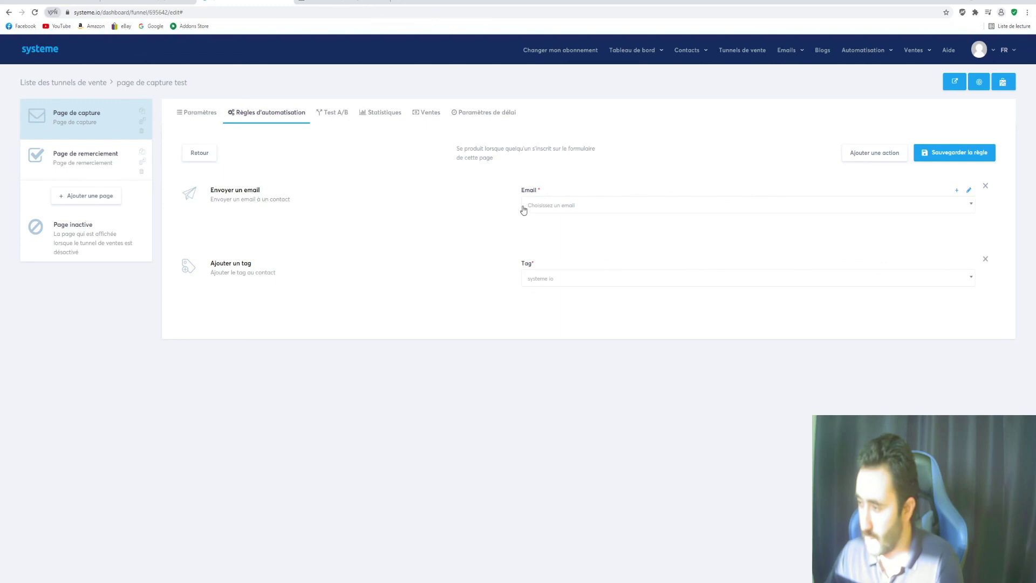
{"action": "left_click", "coordinate": [926, 212]}
{"action": "left_click", "coordinate": [929, 206]}
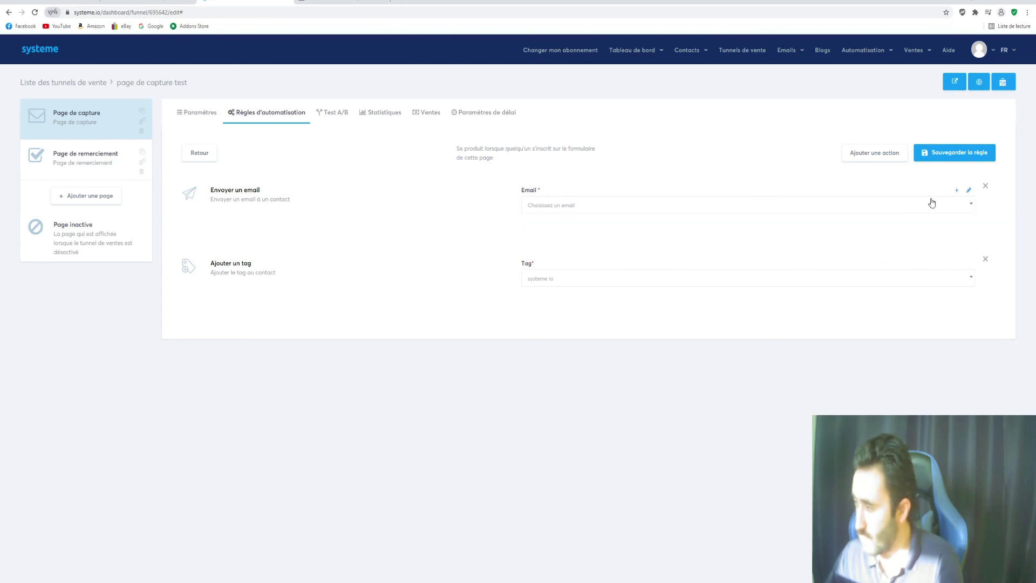
{"action": "left_click", "coordinate": [969, 192]}
{"action": "key", "text": "Escape"}
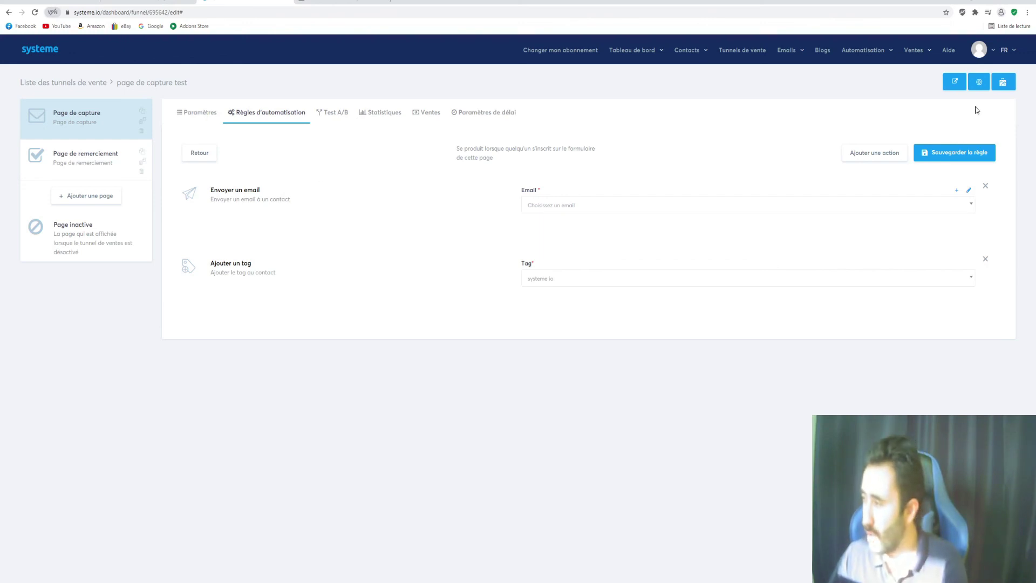
Log out from the avatar menu, log back in, and open the 'Système io' funnel
{"action": "left_click", "coordinate": [993, 52]}
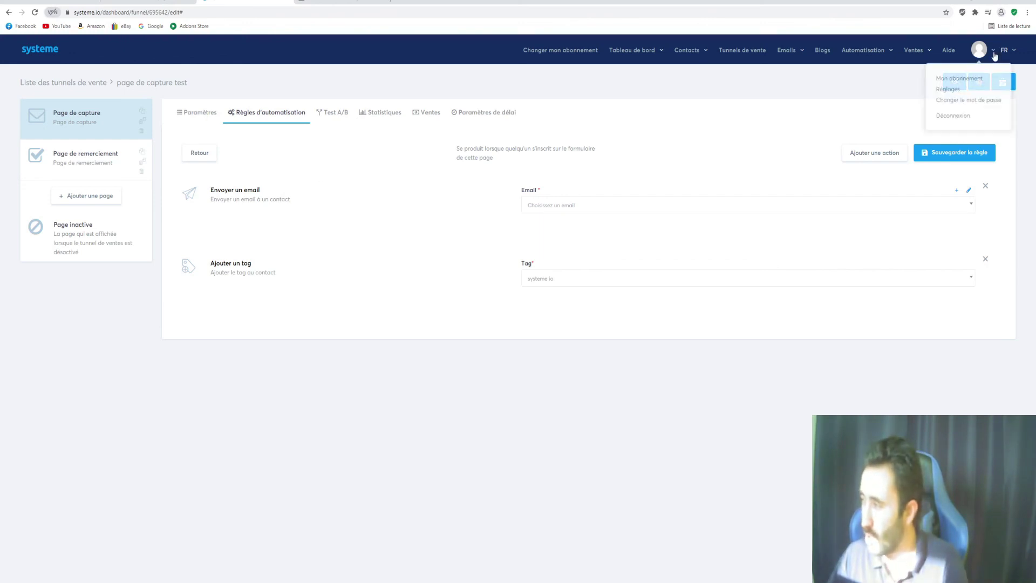
{"action": "left_click", "coordinate": [955, 117]}
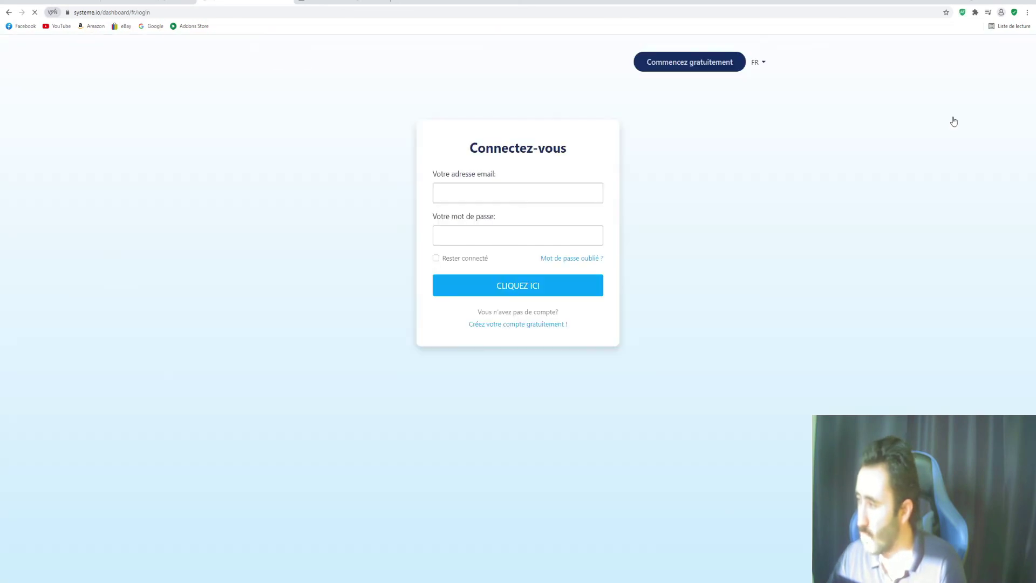
{"action": "left_click", "coordinate": [519, 286]}
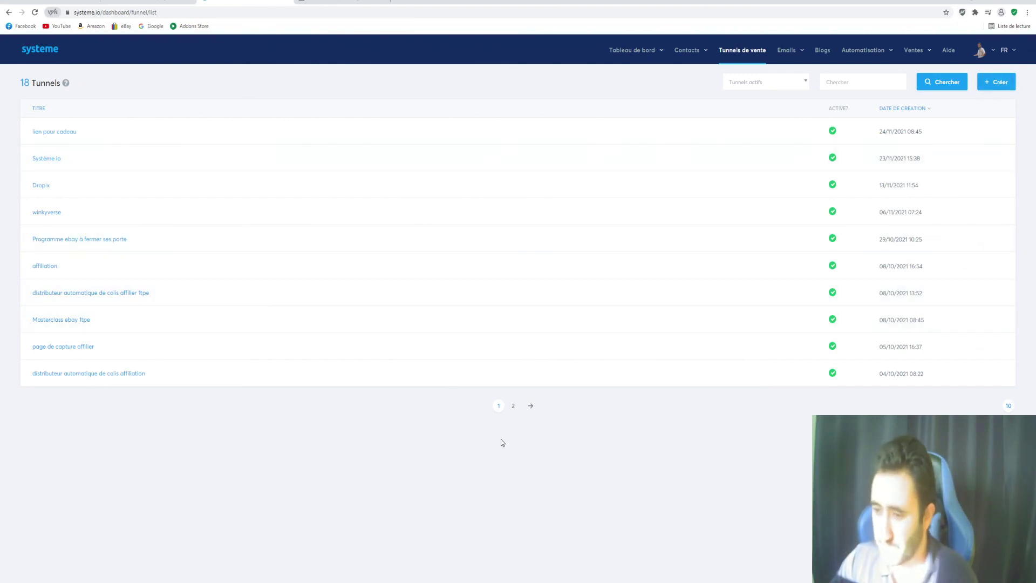
{"action": "left_click", "coordinate": [49, 158]}
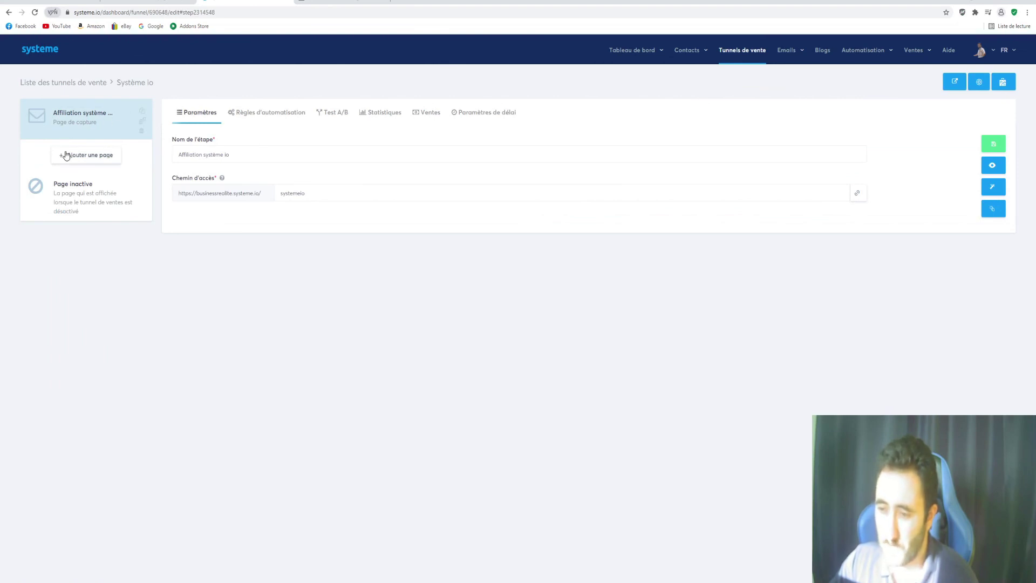
Open the Système io optin rule, keep 'Re: Voici tes cadeaux' as its email, and edit that email
{"action": "left_click", "coordinate": [259, 118]}
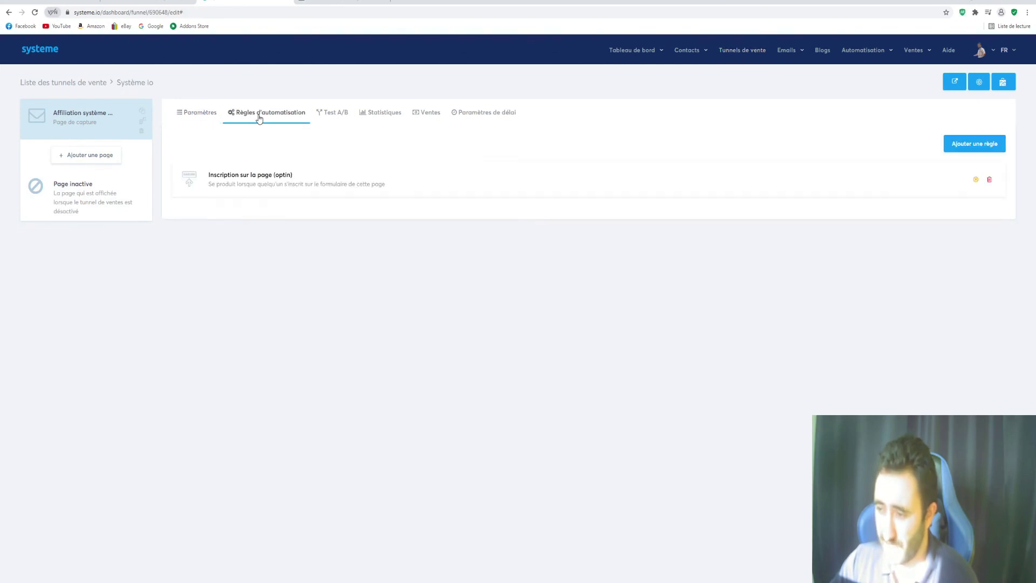
{"action": "left_click", "coordinate": [619, 180]}
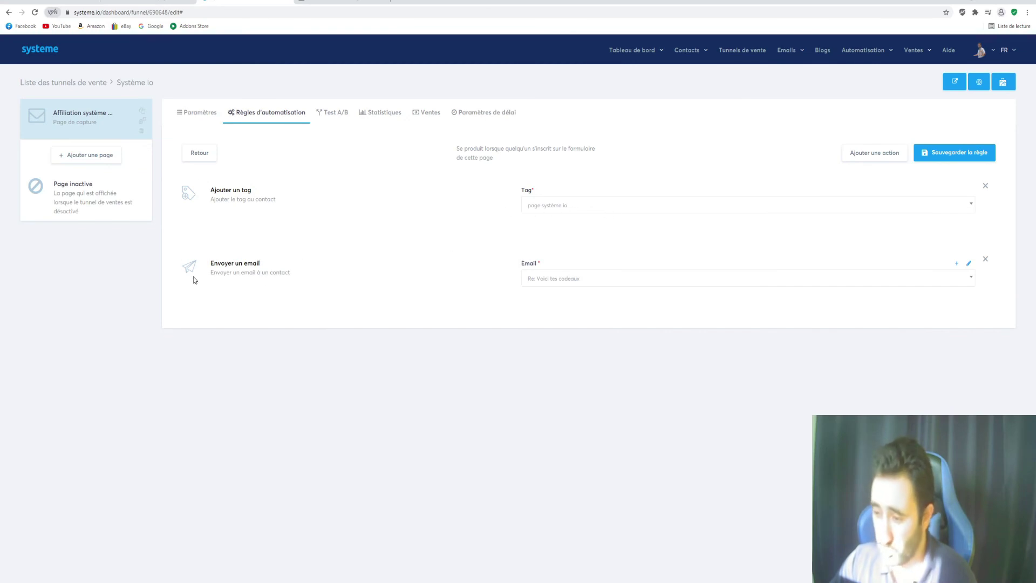
{"action": "left_click", "coordinate": [649, 281]}
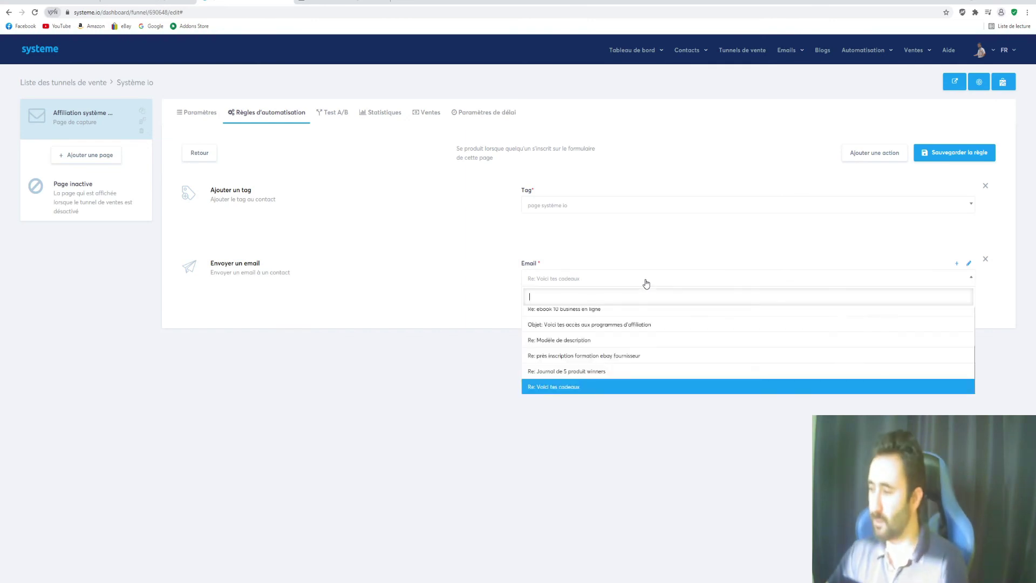
{"action": "left_click", "coordinate": [588, 391]}
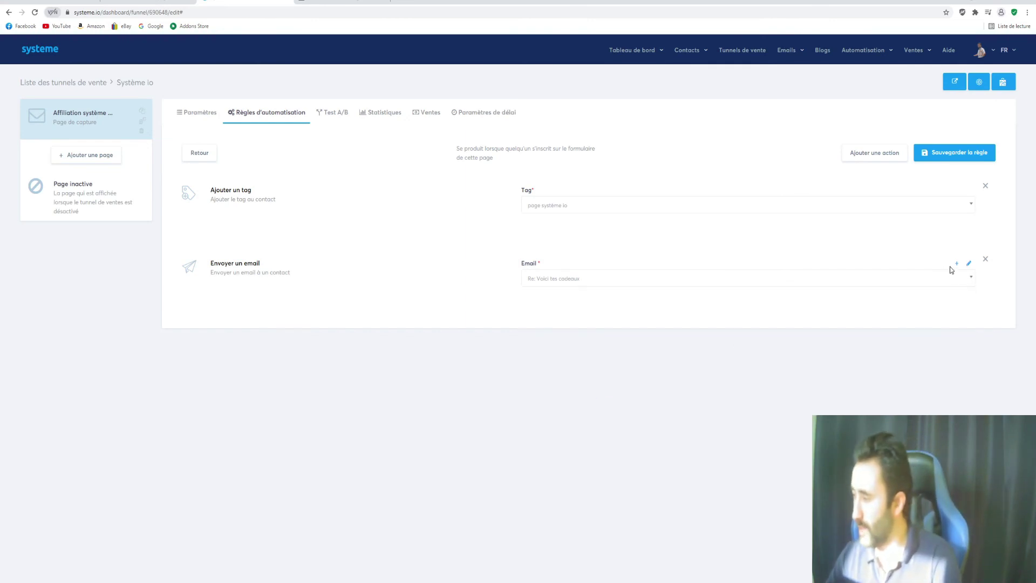
{"action": "left_click", "coordinate": [970, 264]}
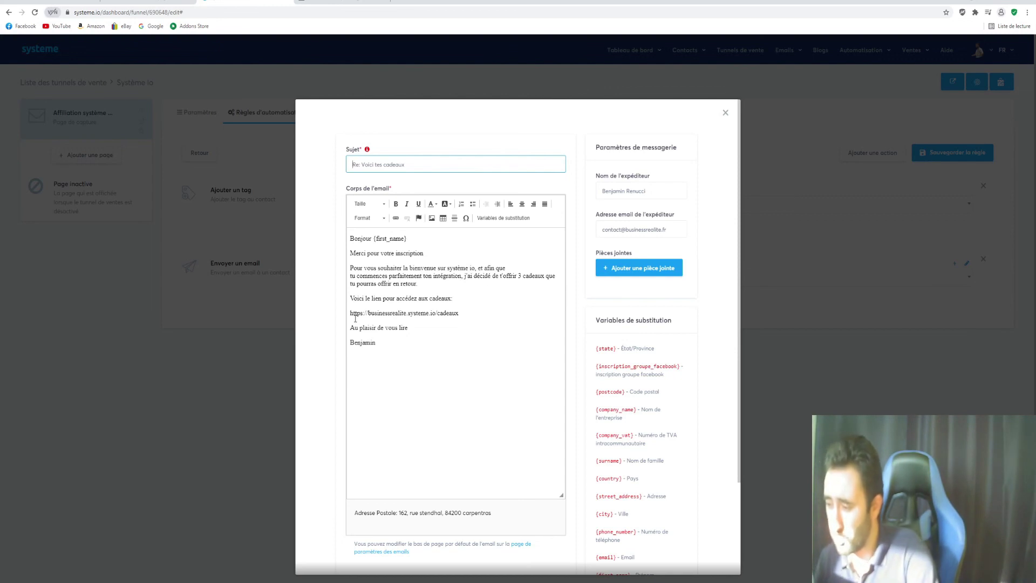
Inspect the gift link line and the signature line in the welcome email body
{"action": "left_click_drag", "start_coordinate": [350, 313], "coordinate": [498, 313]}
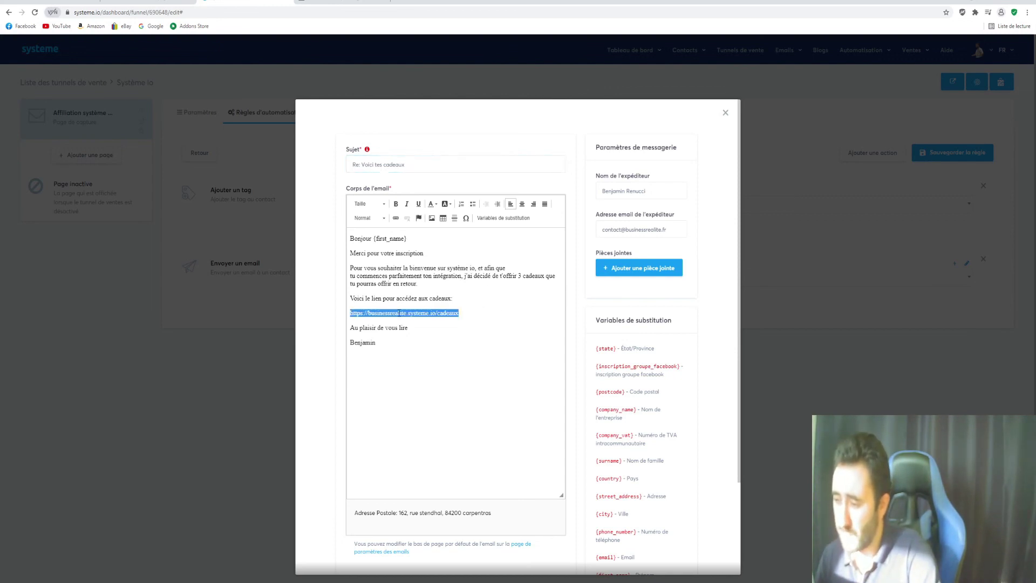
{"action": "left_click", "coordinate": [380, 313]}
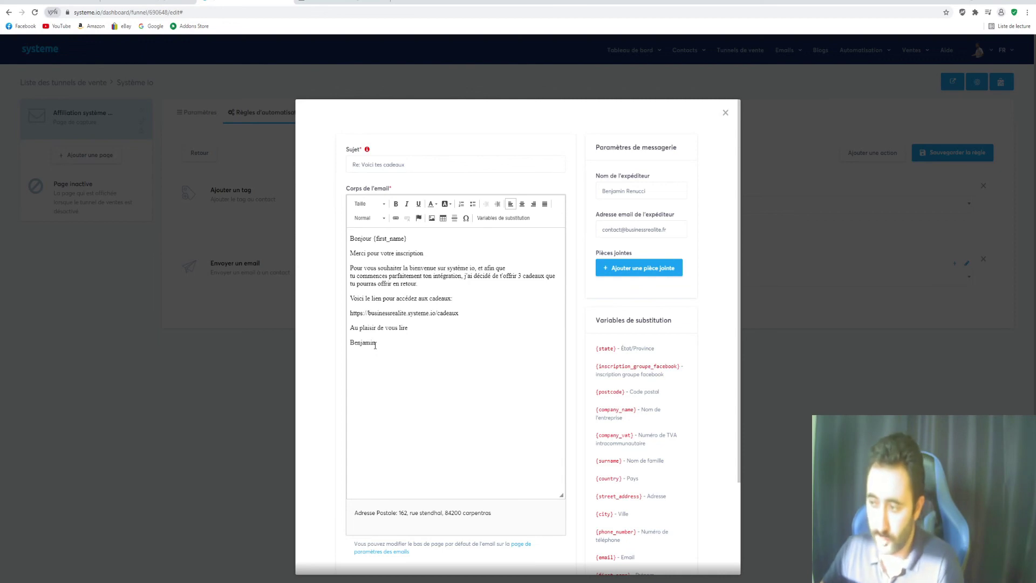
{"action": "left_click_drag", "start_coordinate": [375, 344], "coordinate": [347, 343]}
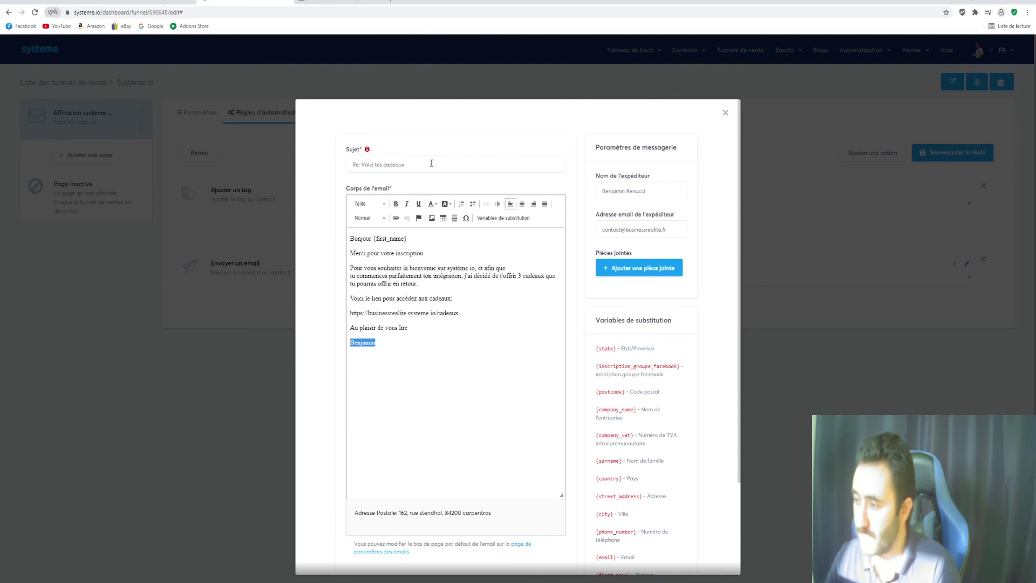
Save the 'Re: Voici tes cadeaux' email and reopen the rule's list of actions
{"action": "scroll", "coordinate": [592, 377], "scroll_direction": "down", "scroll_amount": 2}
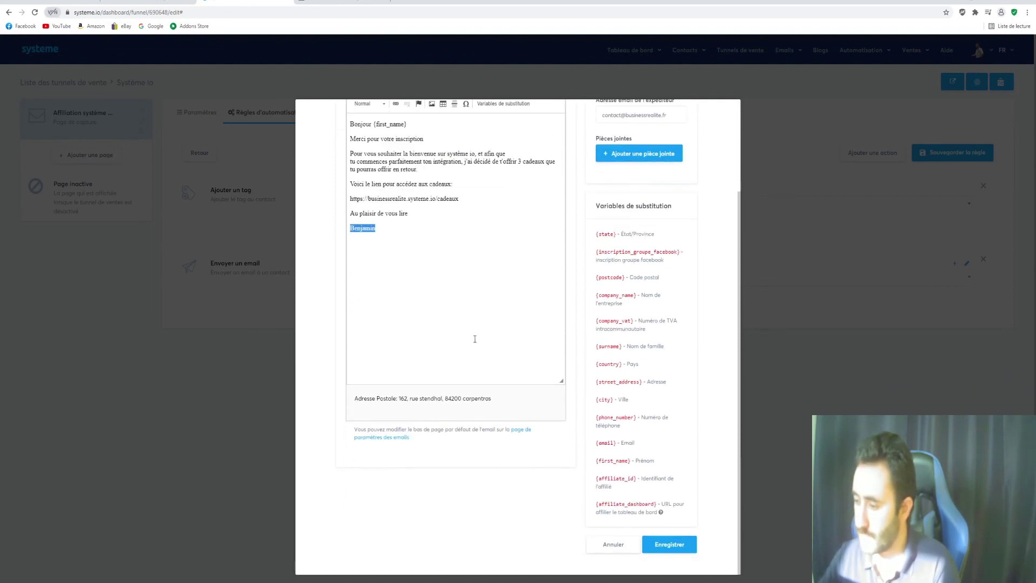
{"action": "scroll", "coordinate": [443, 315], "scroll_direction": "up", "scroll_amount": 2}
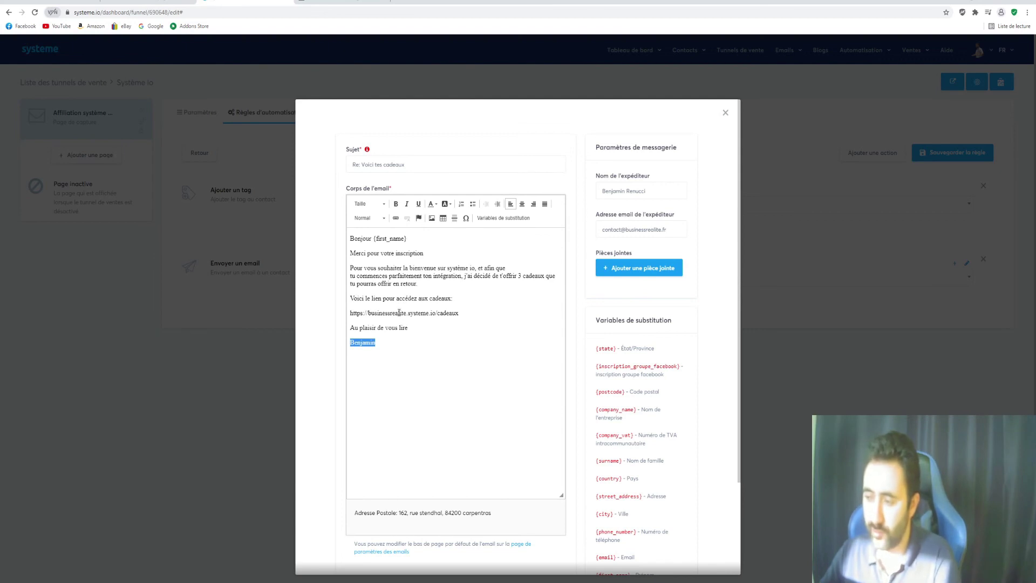
{"action": "scroll", "coordinate": [508, 324], "scroll_direction": "down", "scroll_amount": 2}
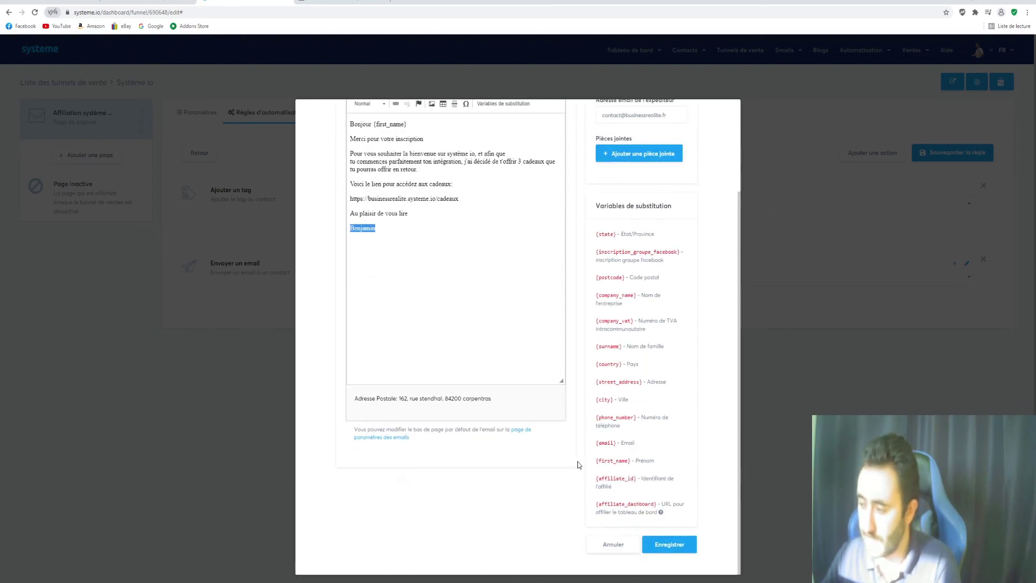
{"action": "left_click", "coordinate": [682, 548]}
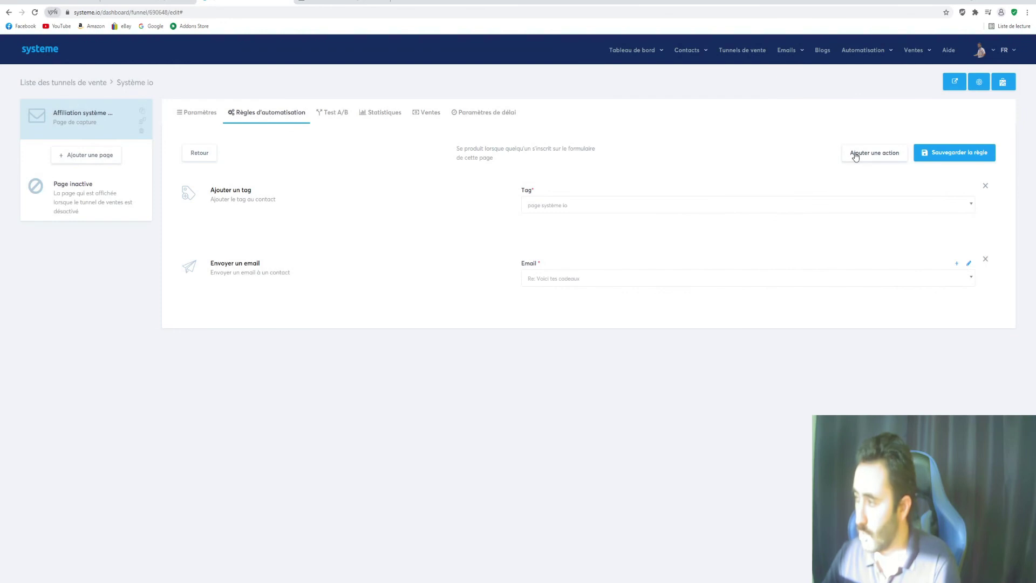
{"action": "left_click", "coordinate": [855, 154]}
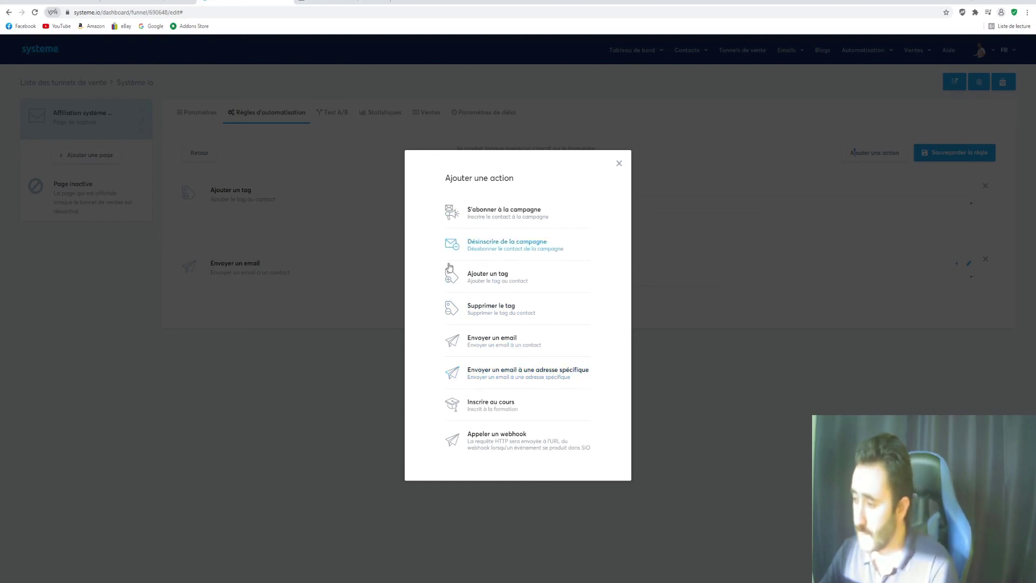
Close the action list without adding anything and go back to the sales funnels list
{"action": "left_click", "coordinate": [619, 163]}
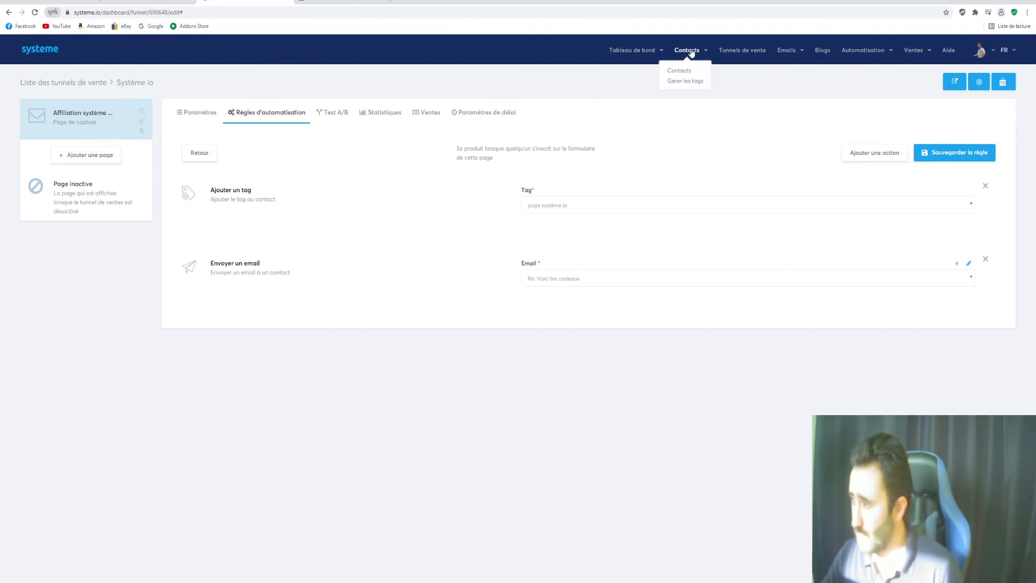
{"action": "left_click", "coordinate": [726, 52]}
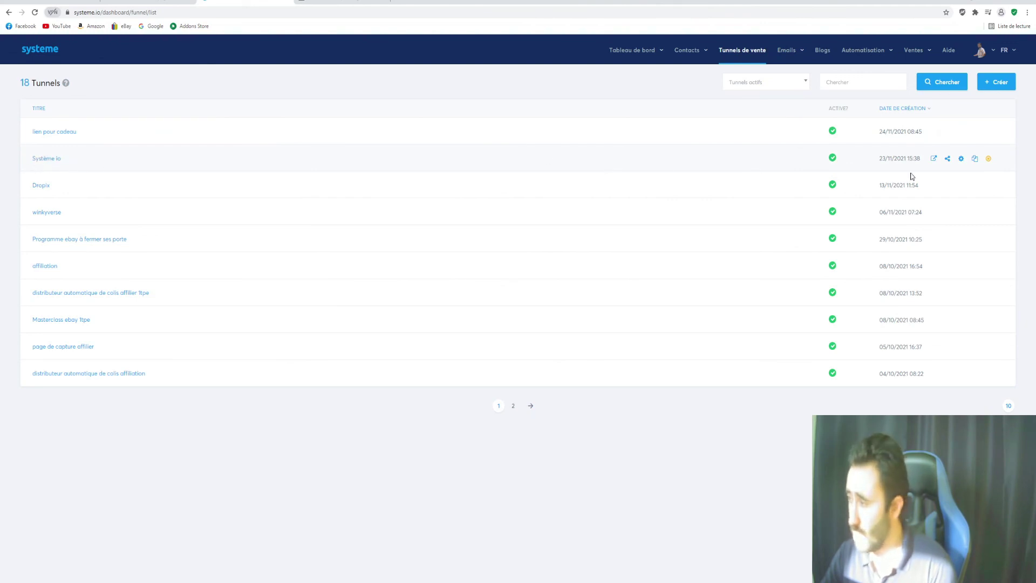
{"action": "left_click", "coordinate": [949, 159]}
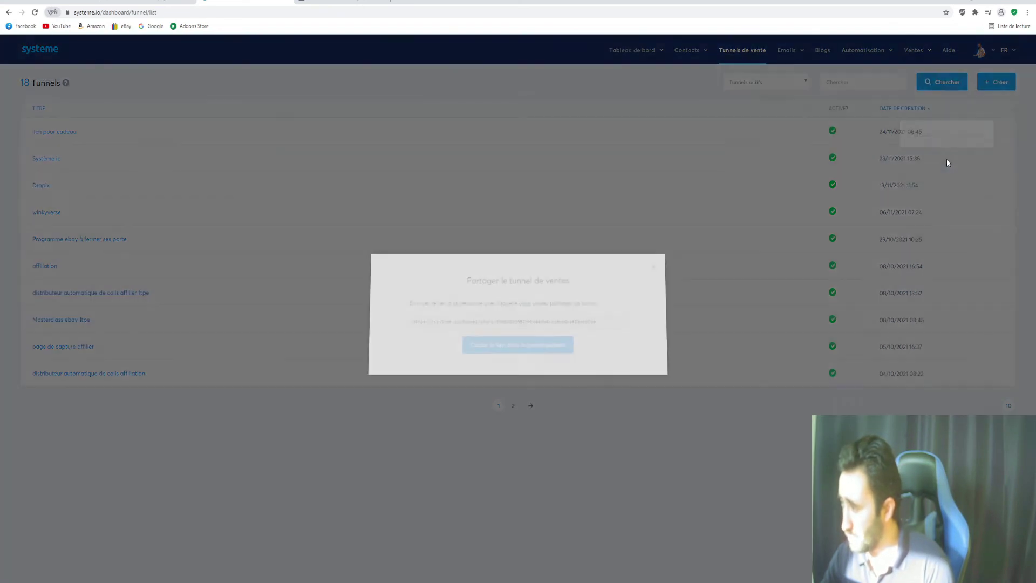
{"action": "left_click_drag", "start_coordinate": [591, 325], "coordinate": [398, 328]}
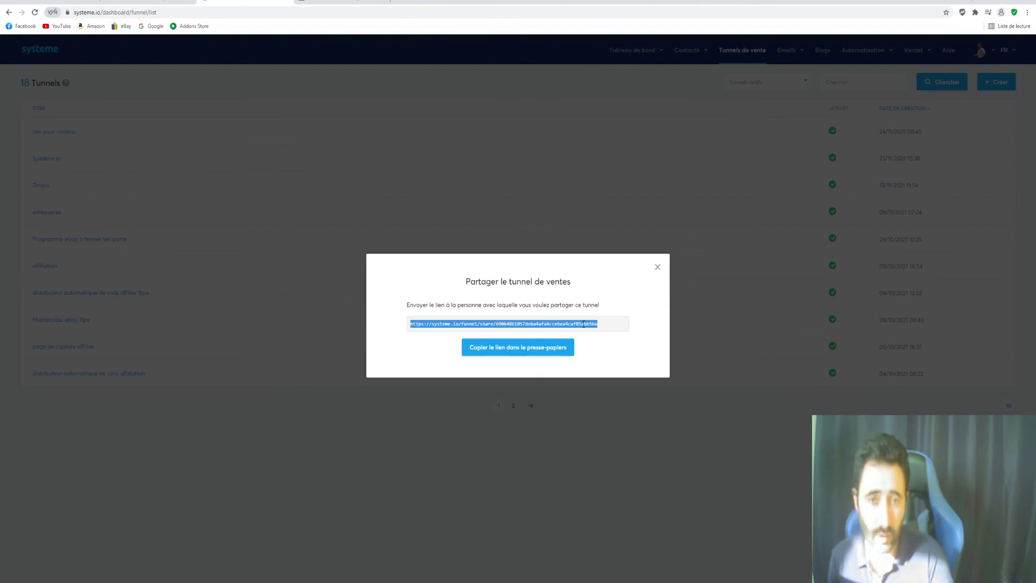
{"action": "left_click", "coordinate": [659, 268]}
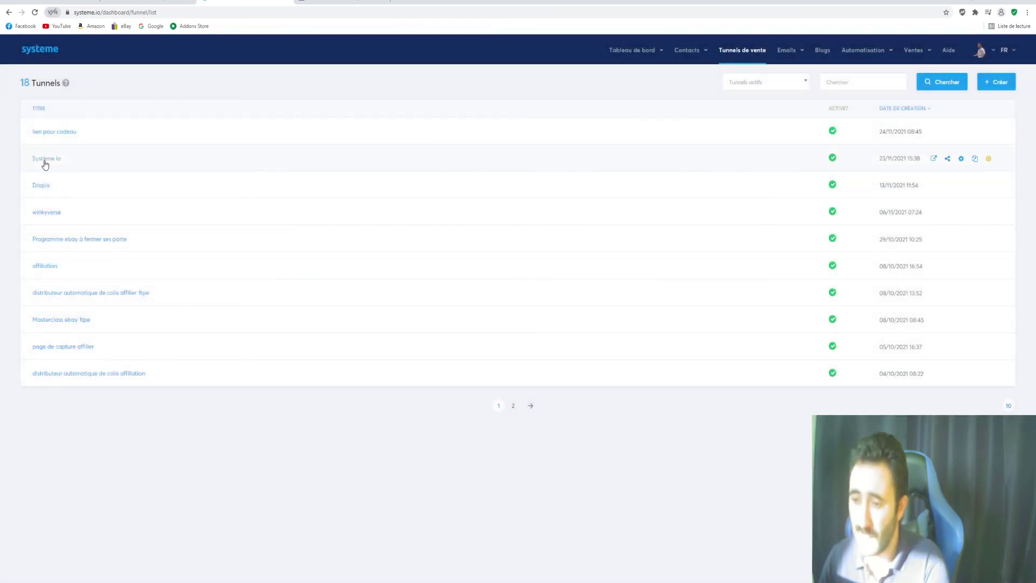